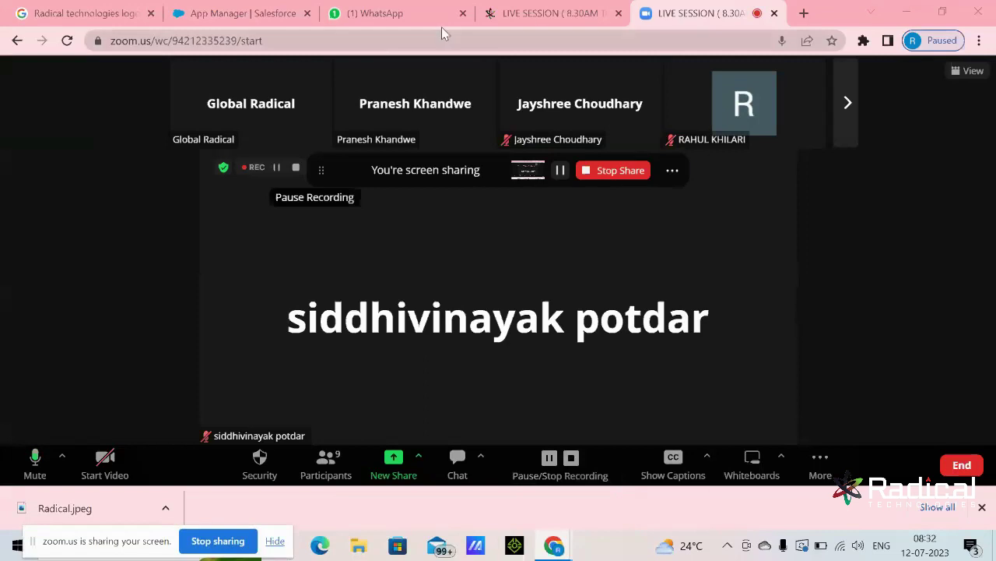
# - Move between the WhatsApp, course page and Zoom tabs, detaching and re-docking the Salesforce tab
pyautogui.click(399, 16)
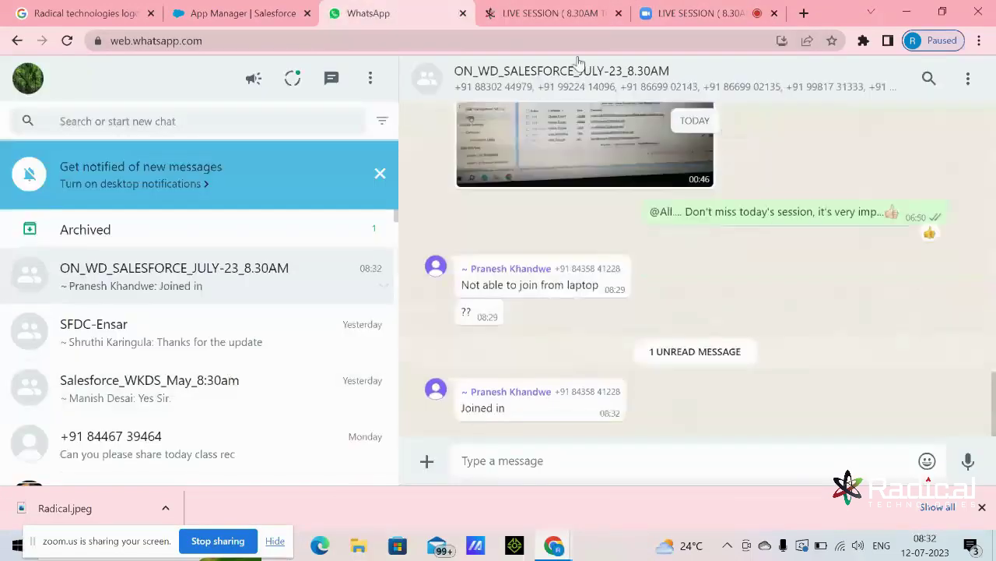
pyautogui.click(570, 8)
pyautogui.click(730, 9)
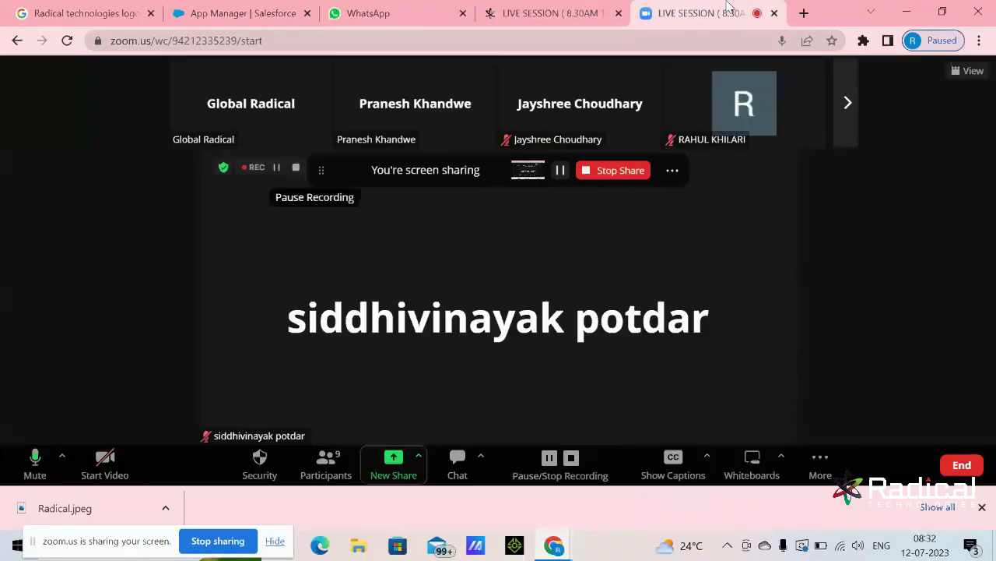
pyautogui.moveTo(206, 13); pyautogui.dragTo(857, 2)
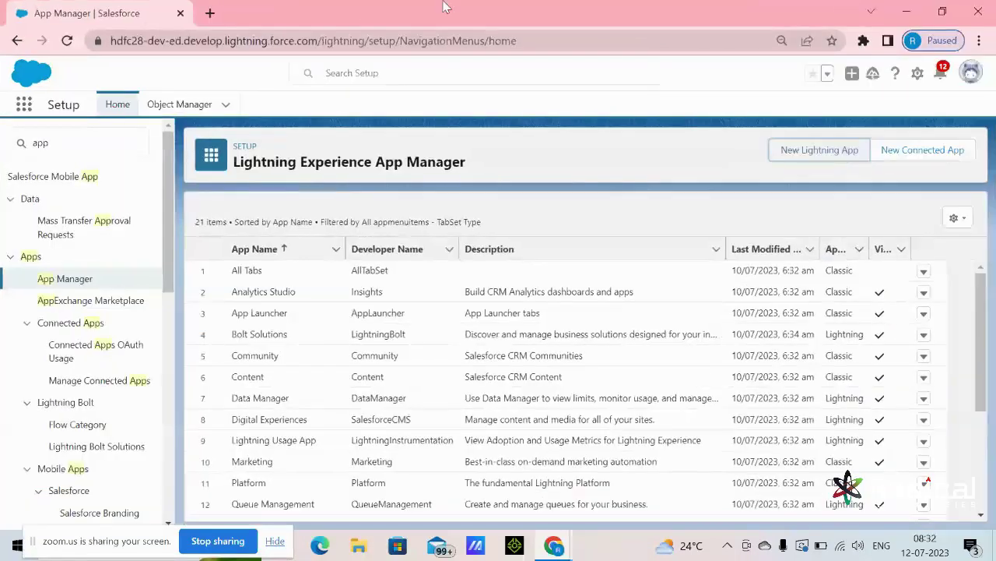
pyautogui.moveTo(80, 11); pyautogui.dragTo(665, 14)
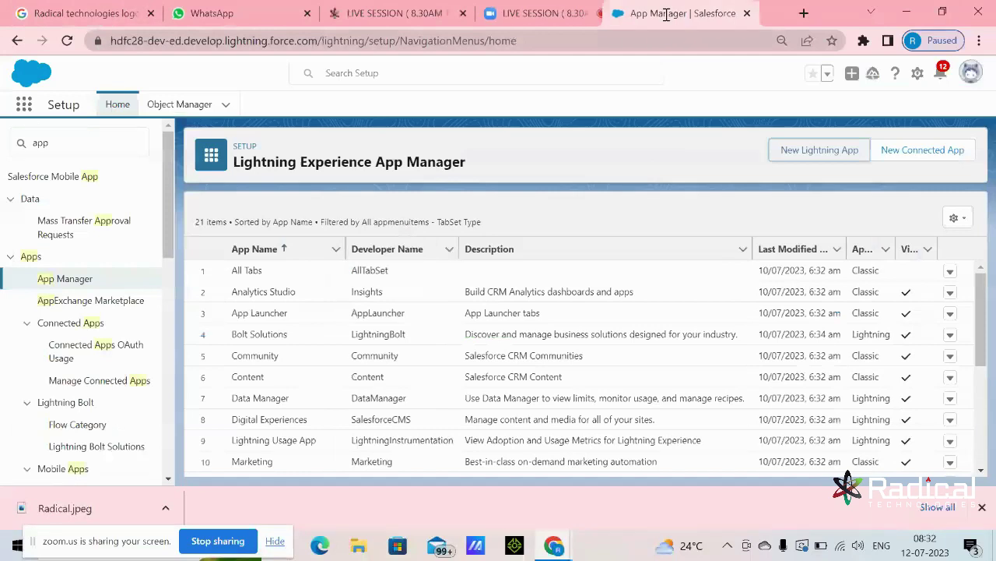
# - Close the Radical technologies logo tab and switch to the Salesforce App Manager page
pyautogui.click(71, 9)
pyautogui.click(150, 13)
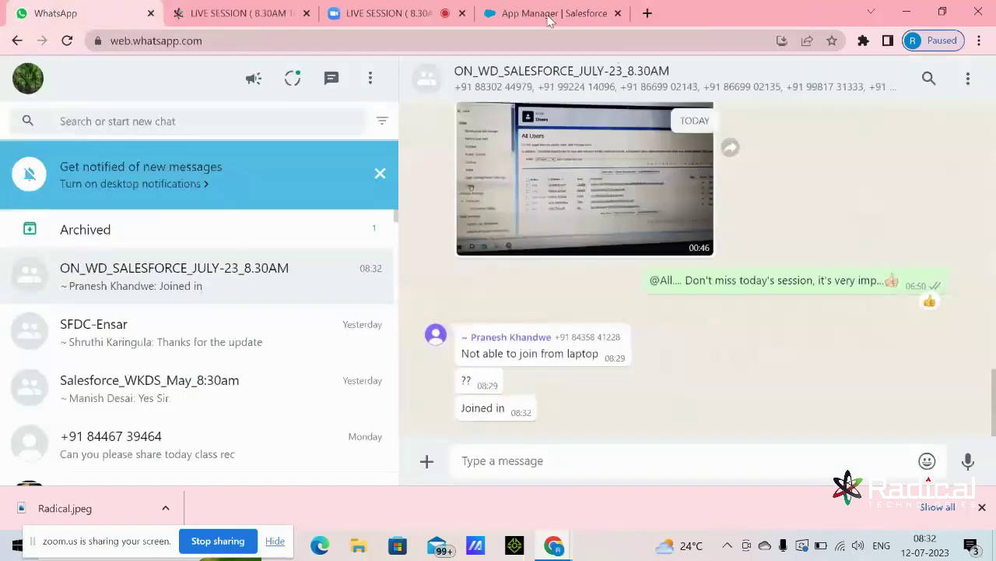
pyautogui.click(244, 16)
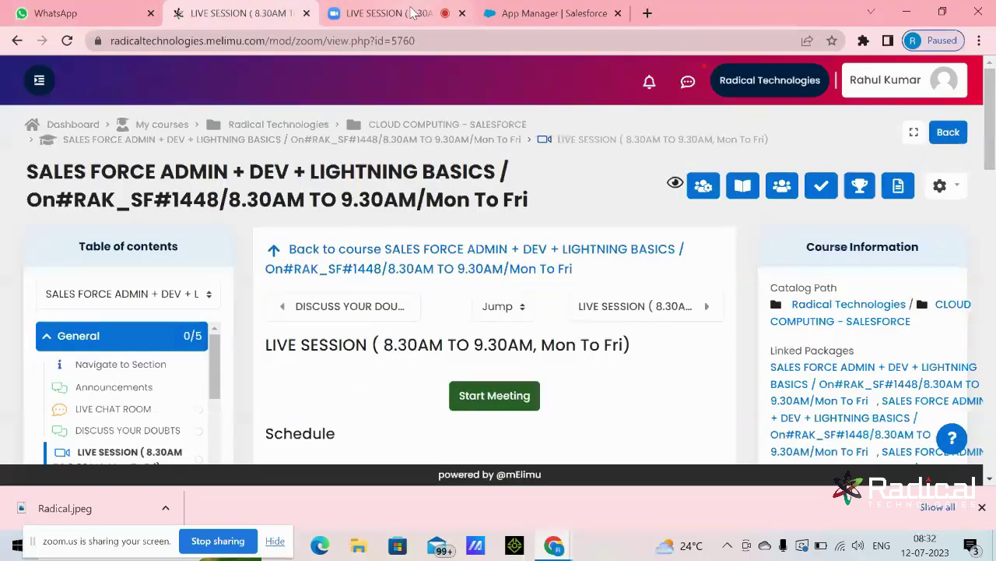
pyautogui.click(389, 13)
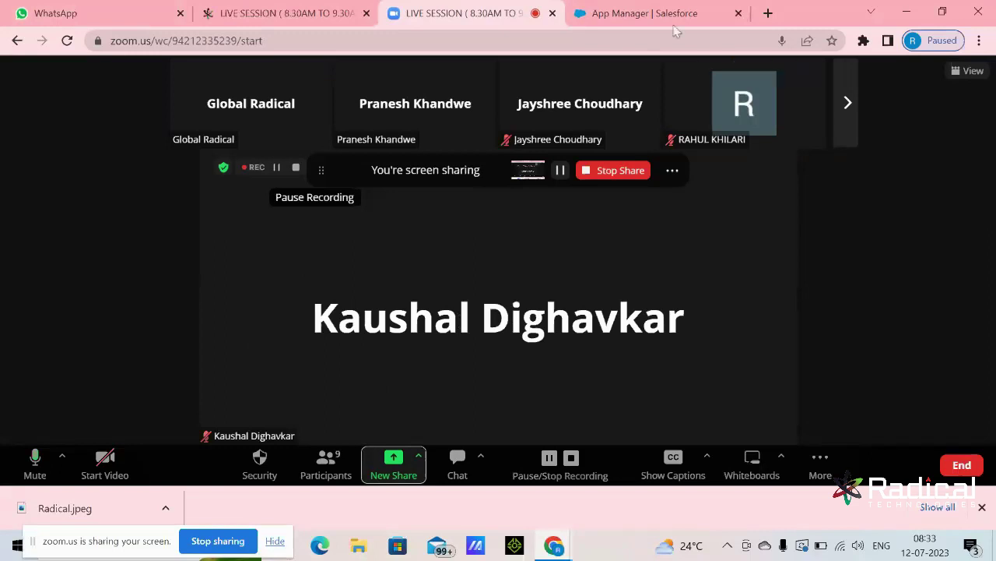
pyautogui.click(652, 11)
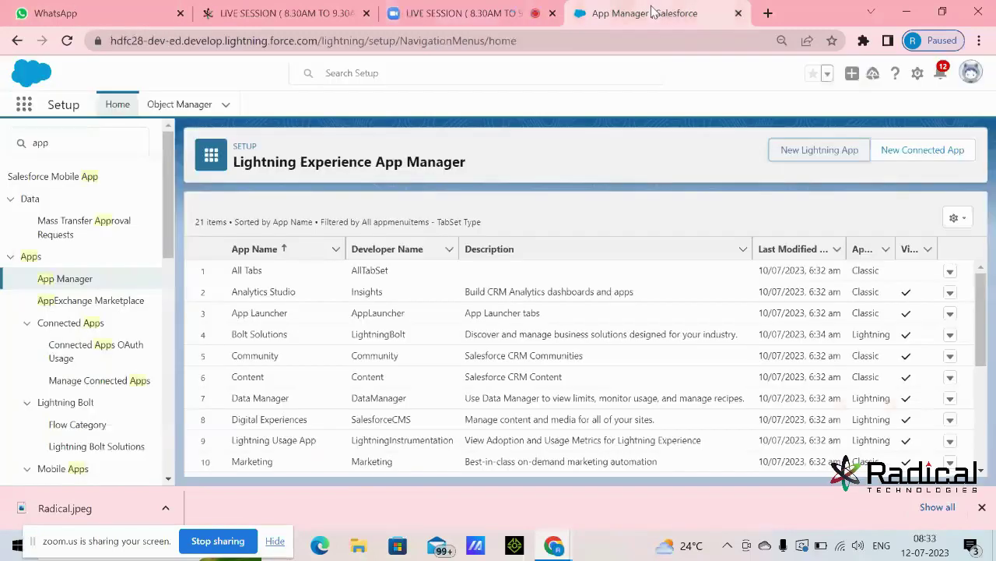
pyautogui.moveTo(148, 538); pyautogui.dragTo(140, 545)
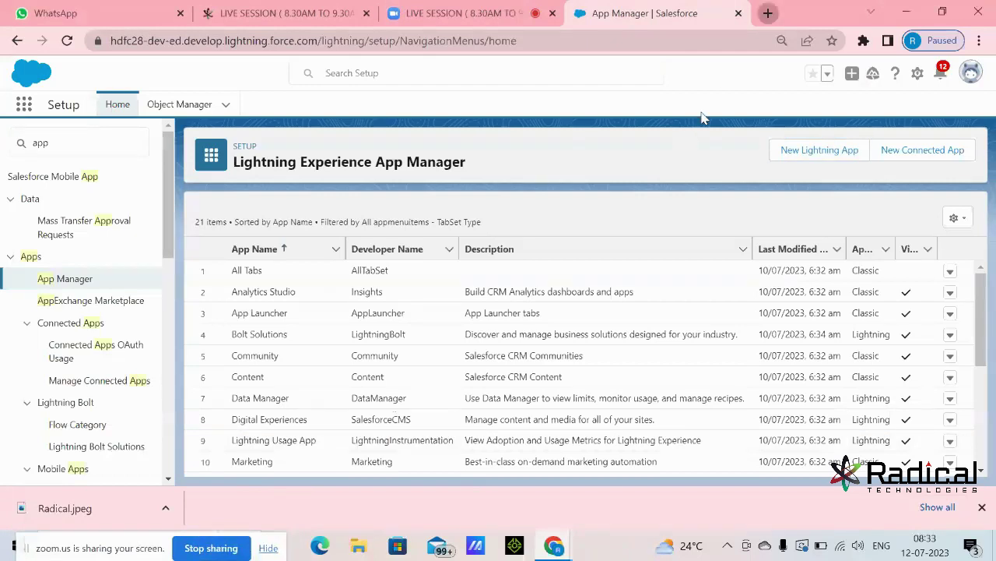
# - Open a blank Google tab, browse the Google apps grid, then go back to App Manager
pyautogui.hotkey('ctrl', 't')
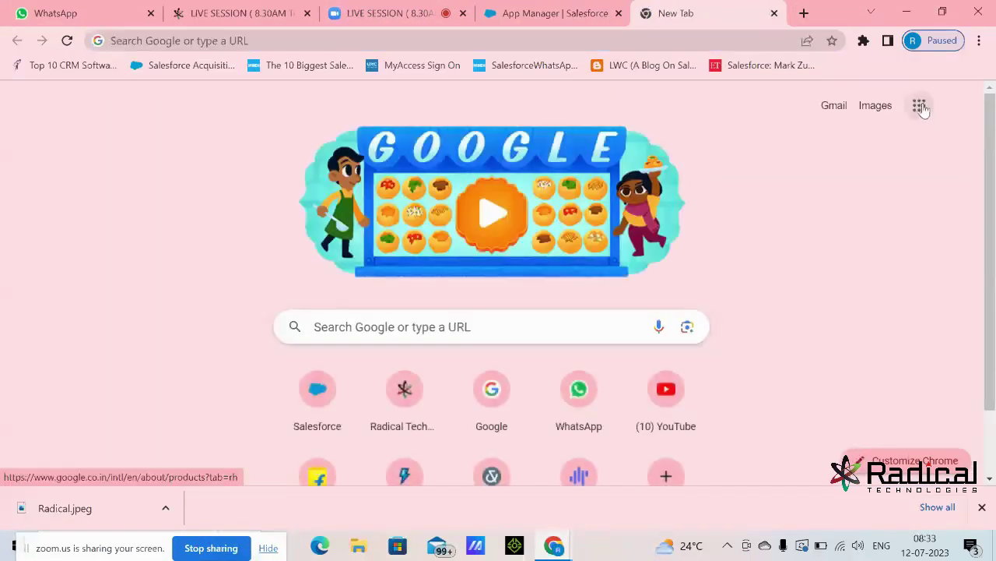
pyautogui.click(919, 106)
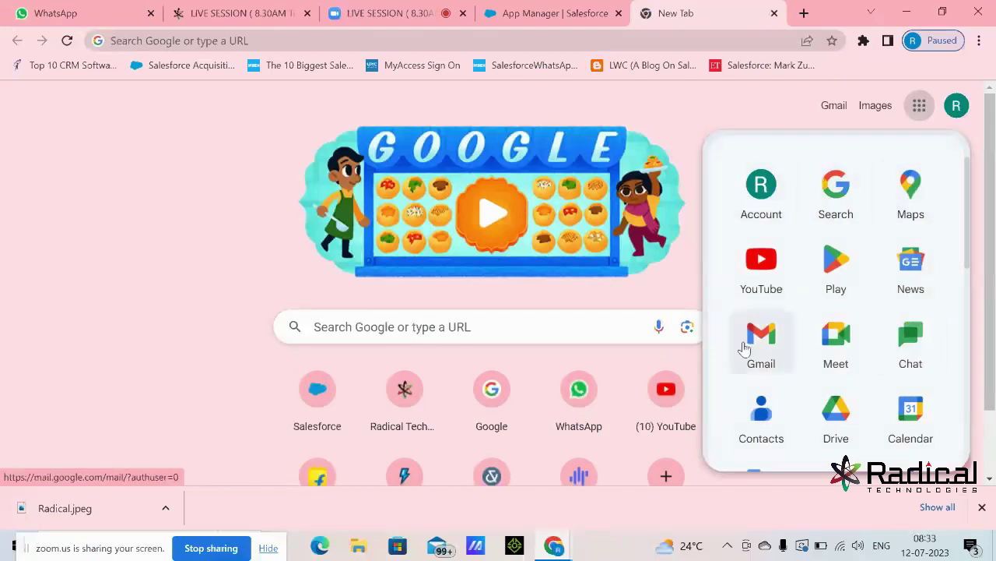
pyautogui.scroll(-2, 839, 419)
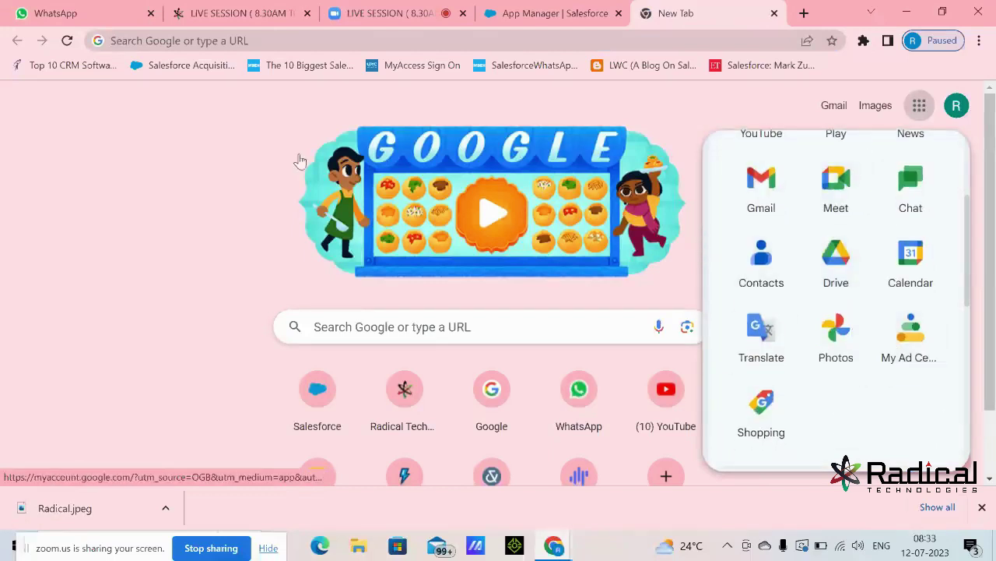
pyautogui.click(211, 173)
pyautogui.click(549, 21)
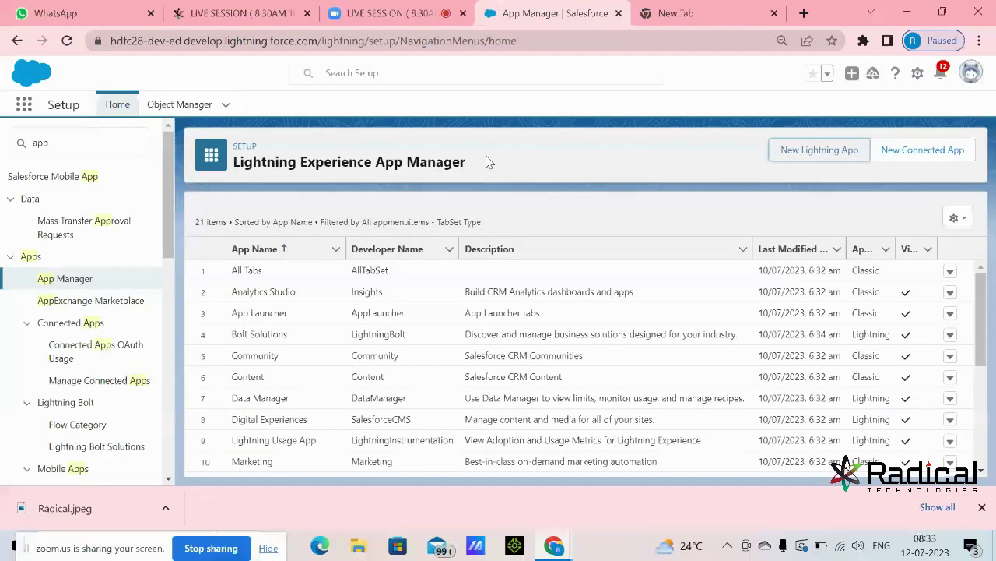
# - Check the App Launcher, open Setup Home in a new tab from the gear menu, and start a Windows search
pyautogui.click(23, 108)
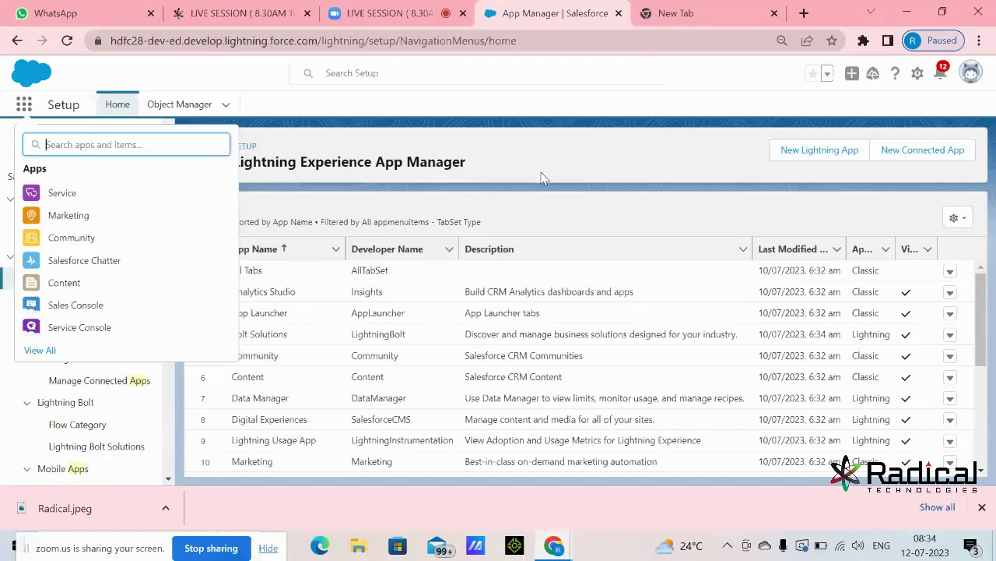
pyautogui.press('Escape')
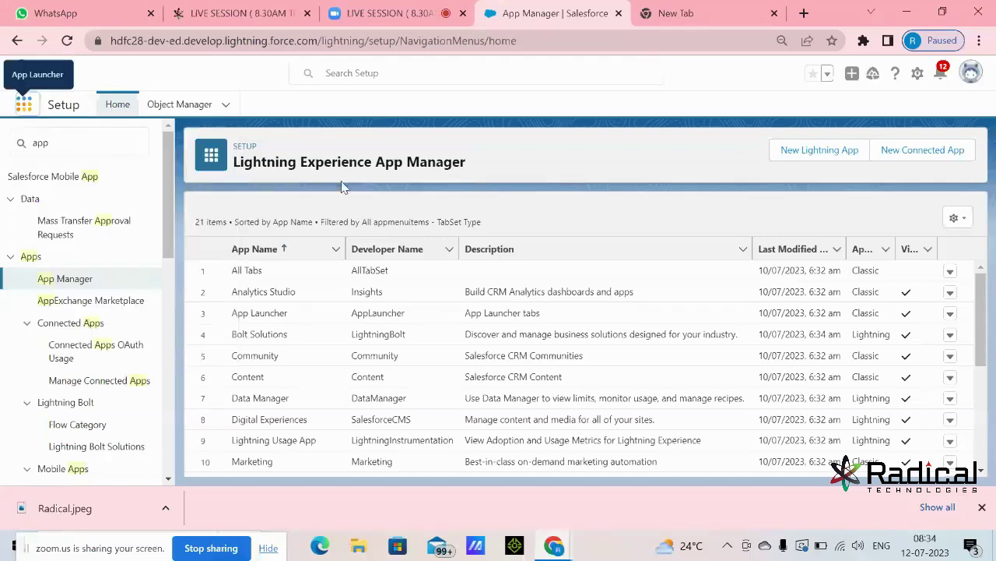
pyautogui.click(918, 73)
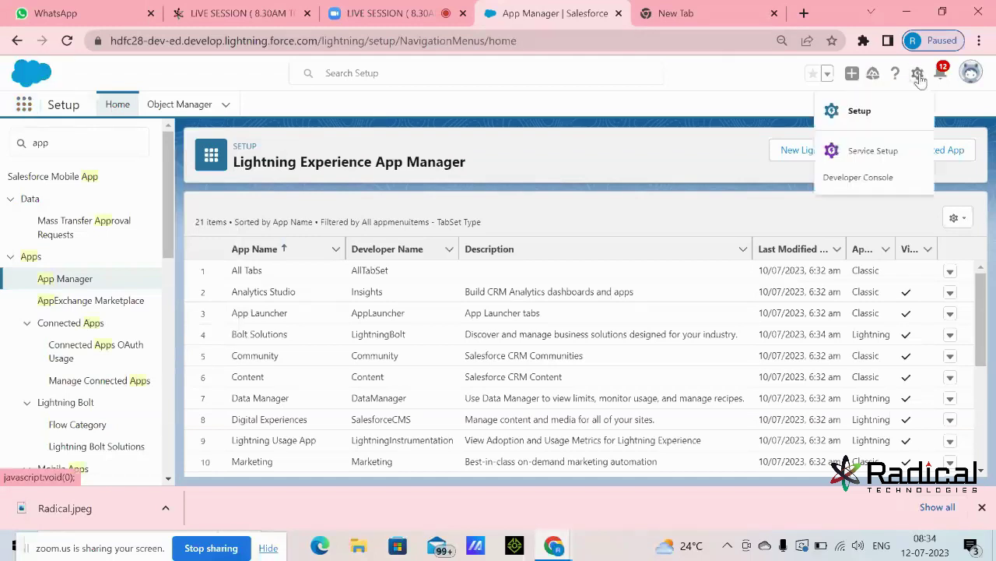
pyautogui.click(858, 113)
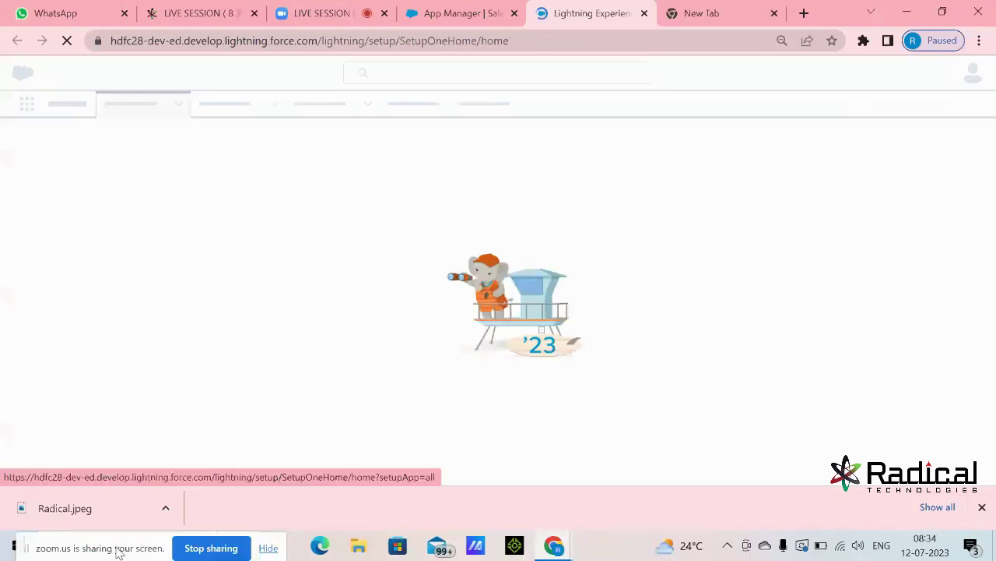
pyautogui.moveTo(130, 549); pyautogui.dragTo(763, 554)
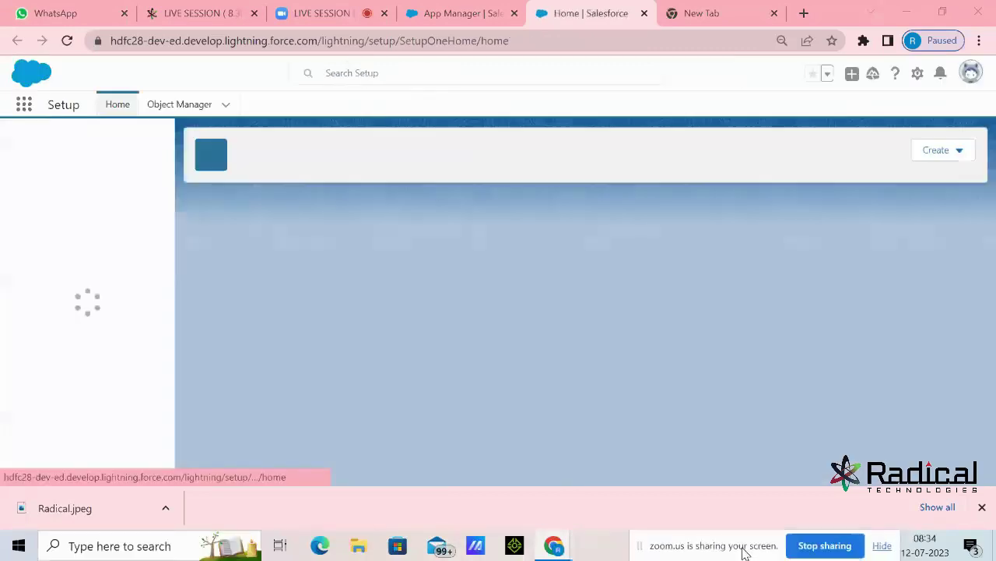
pyautogui.click(129, 547)
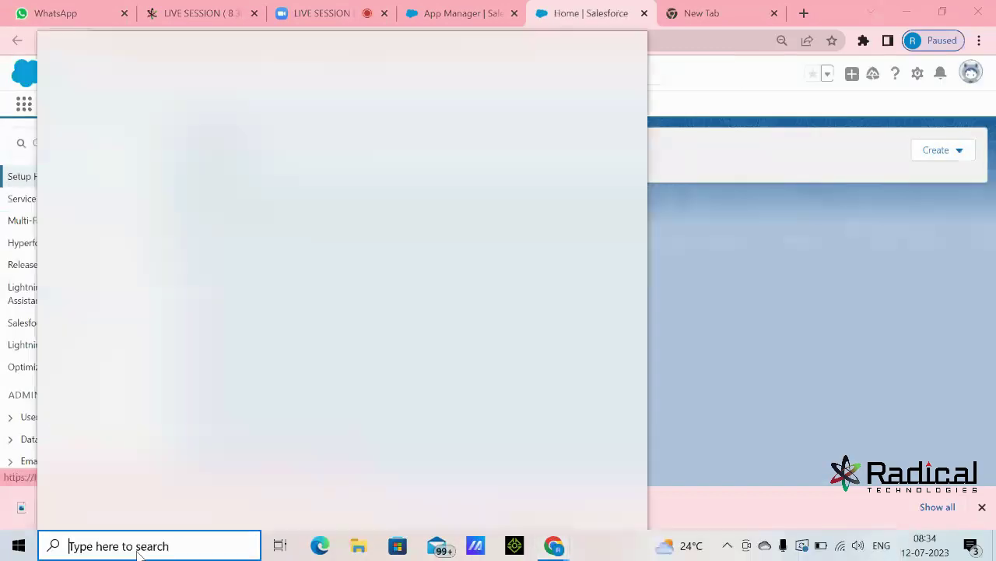
# - Launch Paint and add a text box headed 'App creation:'
pyautogui.write('paint')
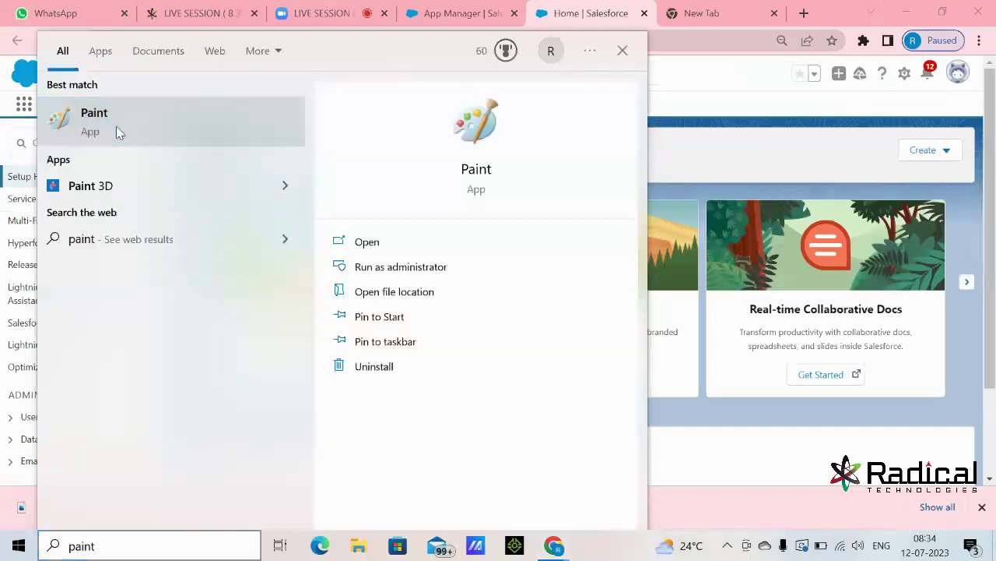
pyautogui.click(117, 132)
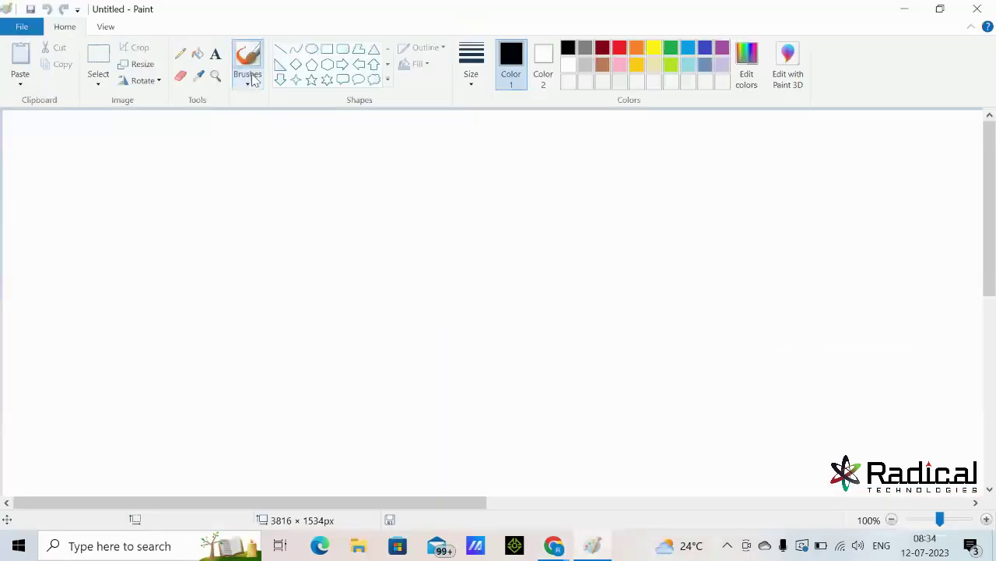
pyautogui.click(217, 56)
pyautogui.click(75, 148)
pyautogui.write('App crea')
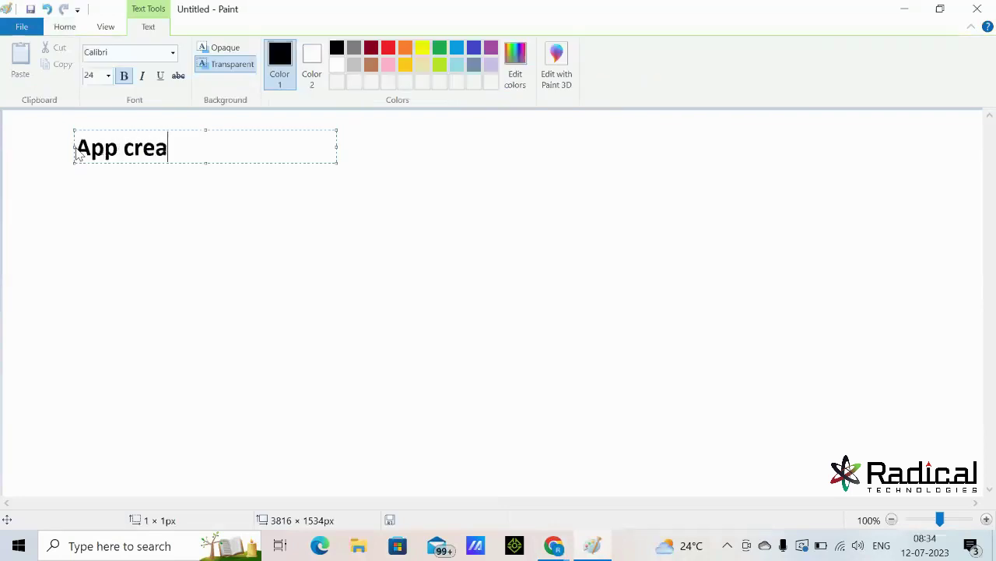
pyautogui.write('tion:')
pyautogui.press('Return')
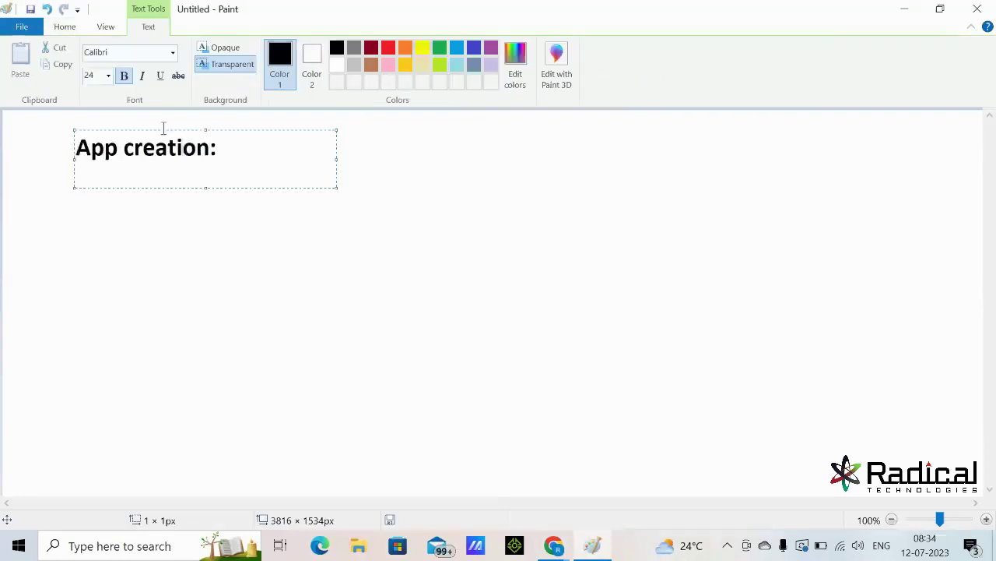
# - Write the green line 'setup---> search(App Manager)' and widen the text box to fit
pyautogui.click(439, 49)
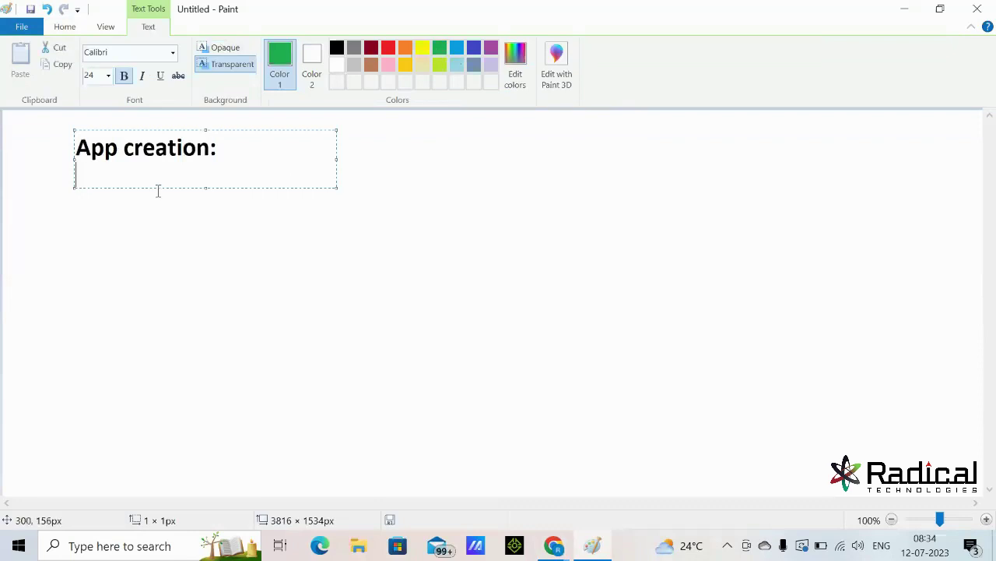
pyautogui.write('setup--->')
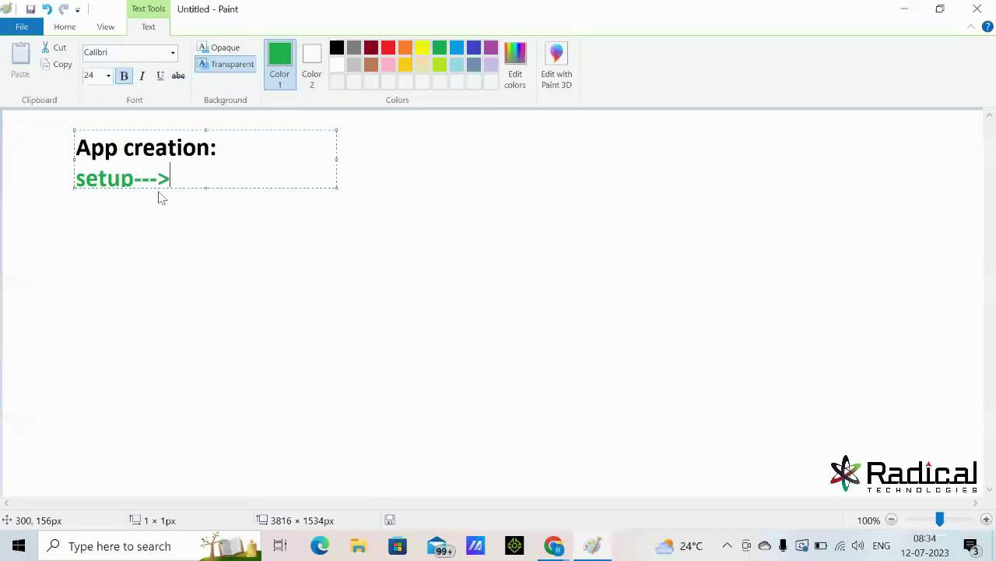
pyautogui.write(' search')
pyautogui.write('(App )')
pyautogui.press('Left')
pyautogui.write('App ')
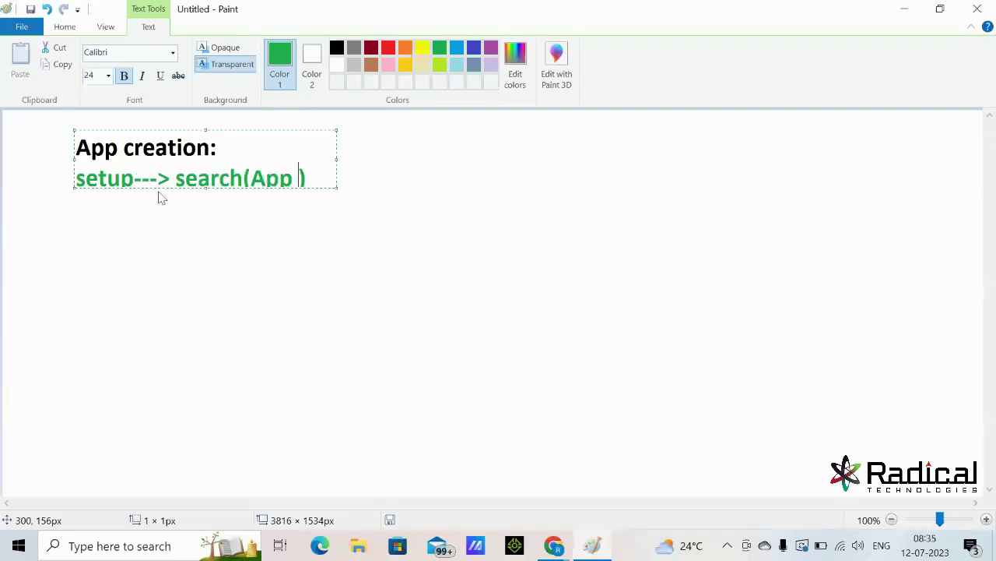
pyautogui.write('Amanager')
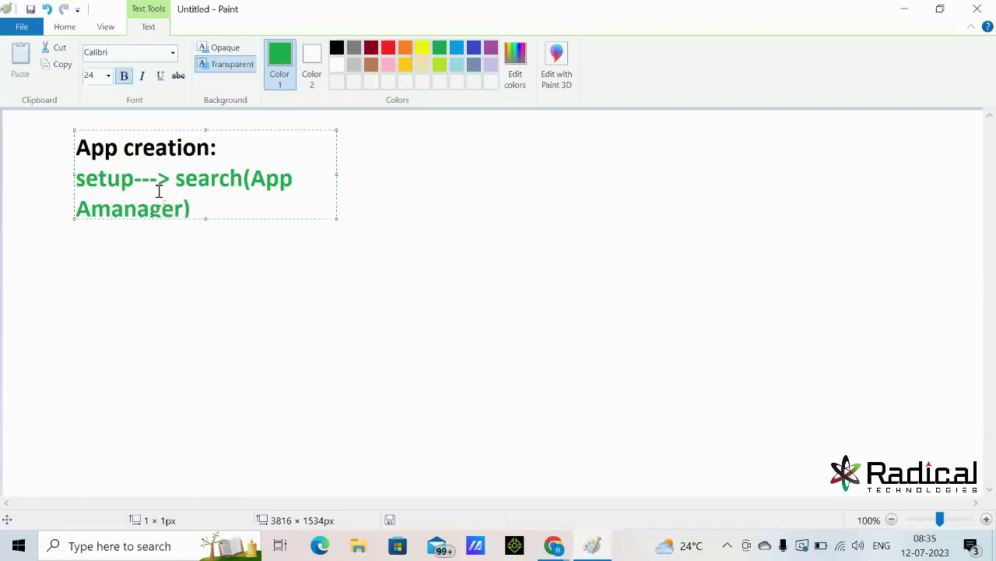
pyautogui.click(92, 209)
pyautogui.press('BackSpace')
pyautogui.moveTo(338, 173); pyautogui.dragTo(830, 171)
pyautogui.click(498, 180)
# - Add the remaining steps: new Lightning app, fill details, next, add profiles, add objects, save
pyautogui.write('---> ')
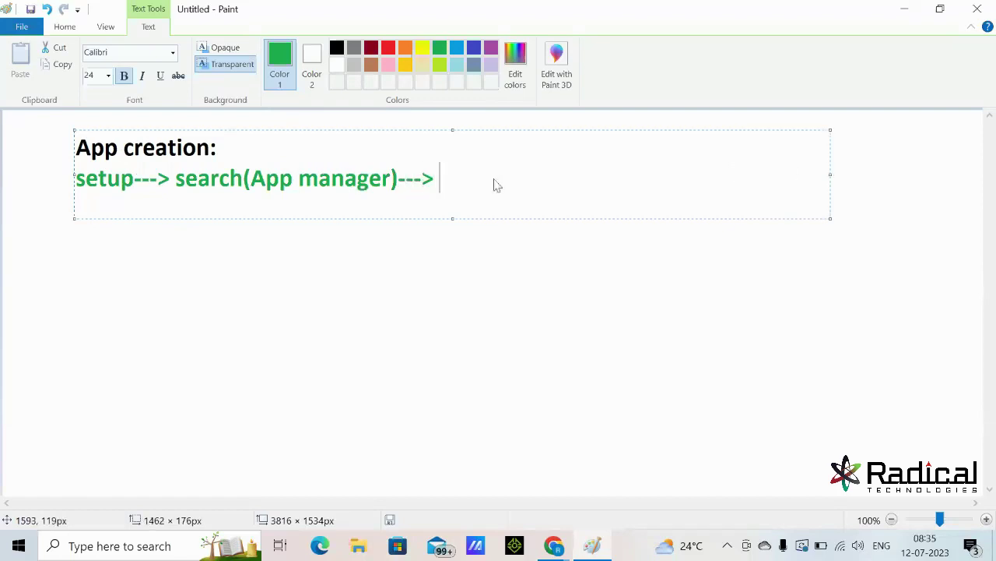
pyautogui.write('new Lightning a')
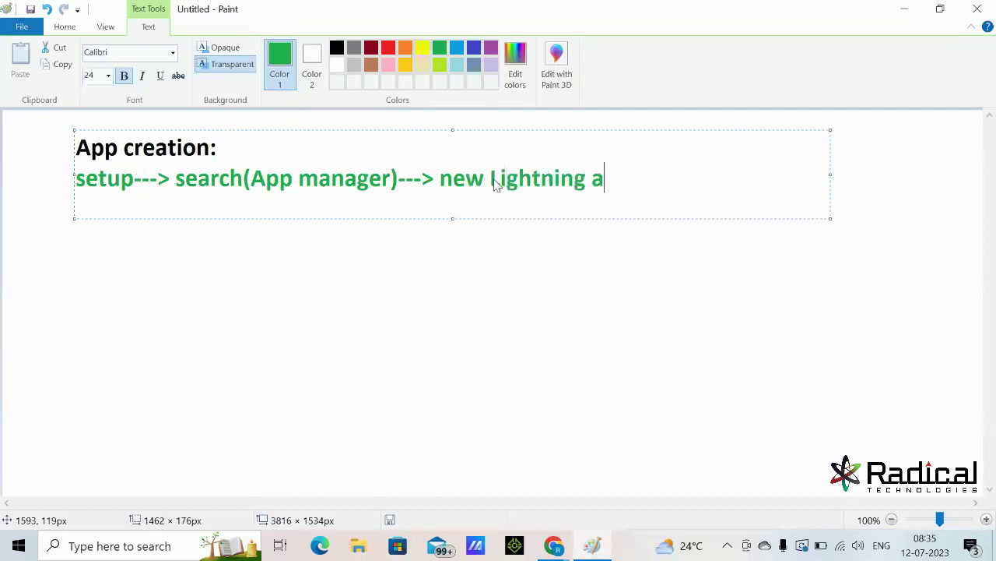
pyautogui.write('pp--->')
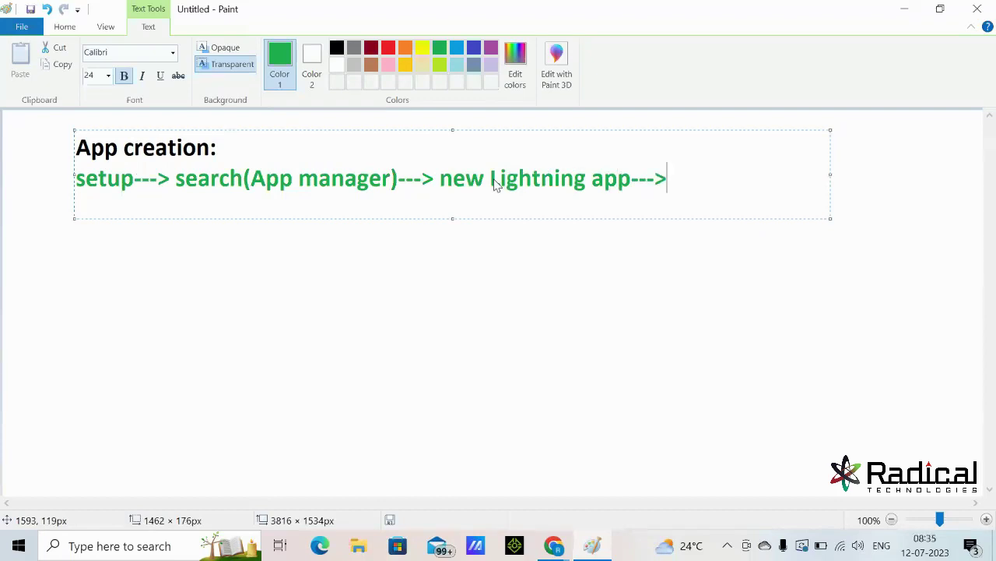
pyautogui.write('fill a')
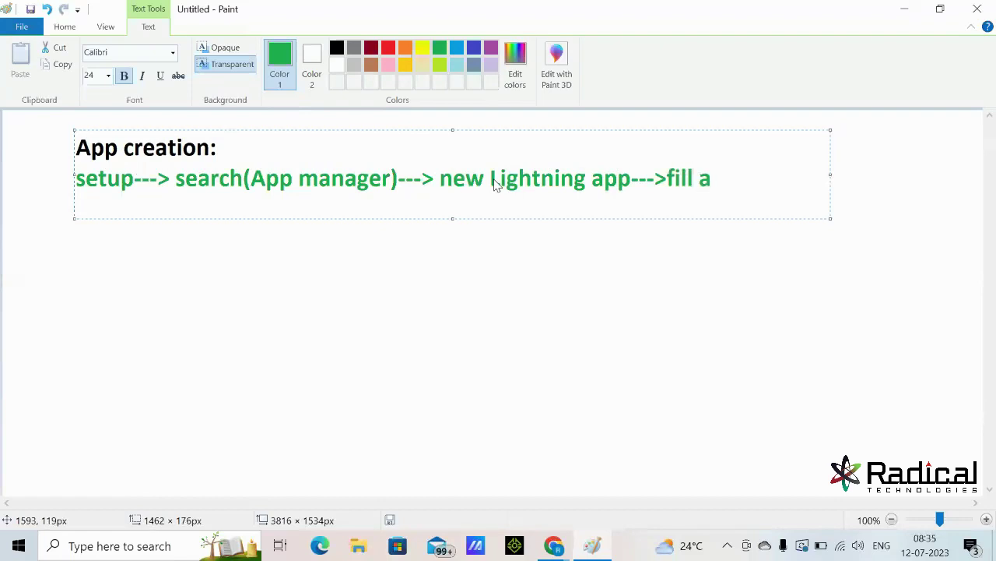
pyautogui.write('ll deatil')
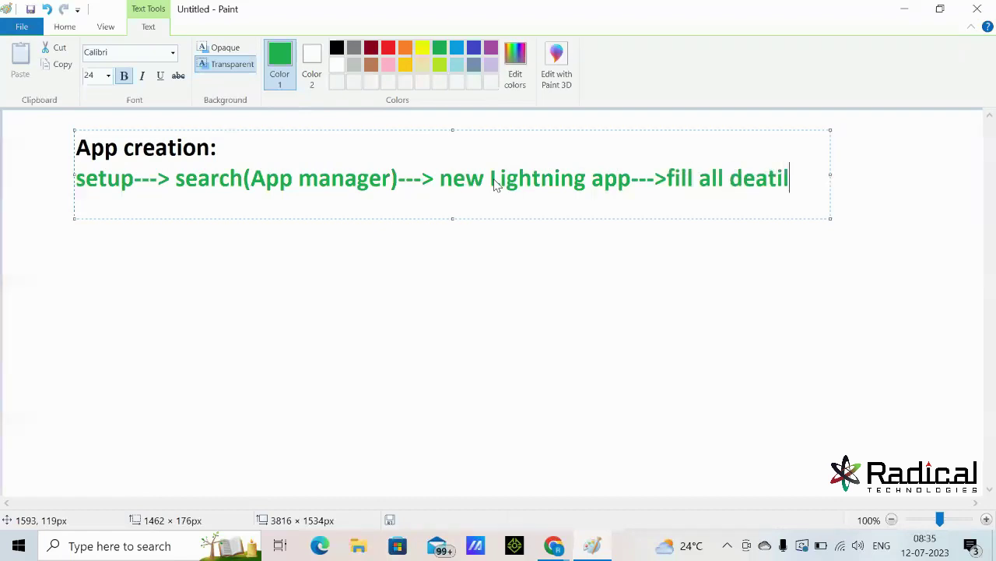
pyautogui.write('s---> next')
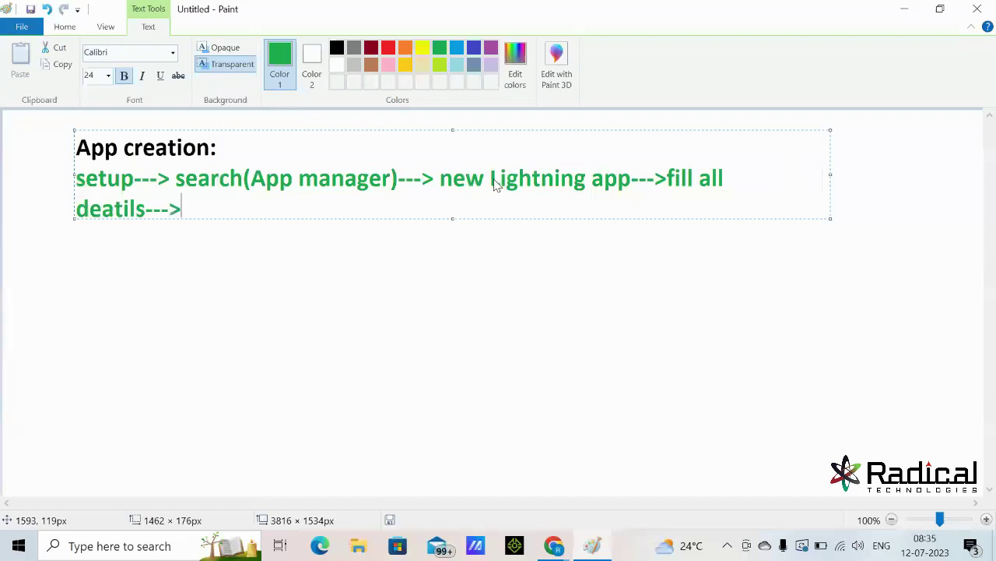
pyautogui.write('-- net')
pyautogui.press('BackSpace')
pyautogui.write('xt---> add ')
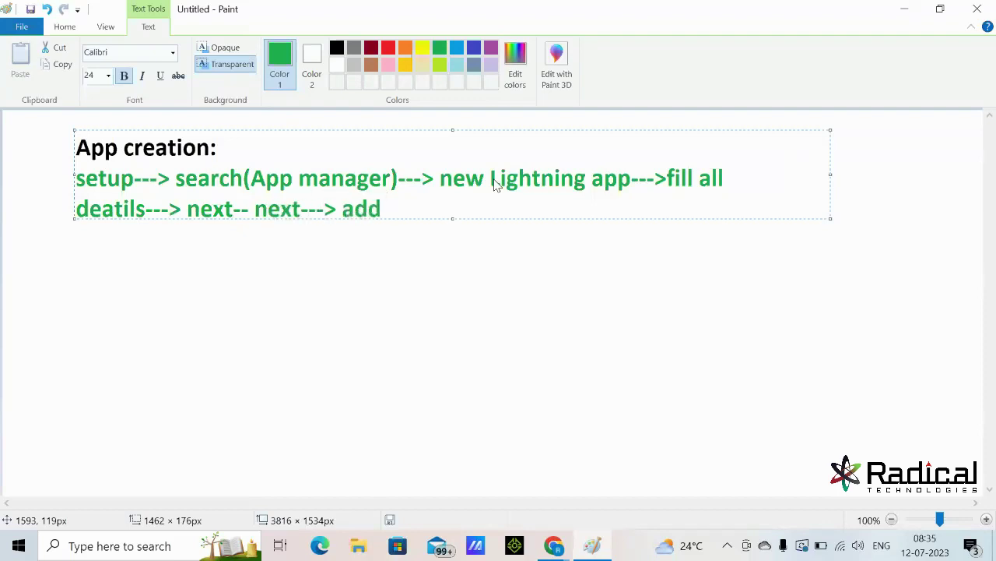
pyautogui.write('profiles---')
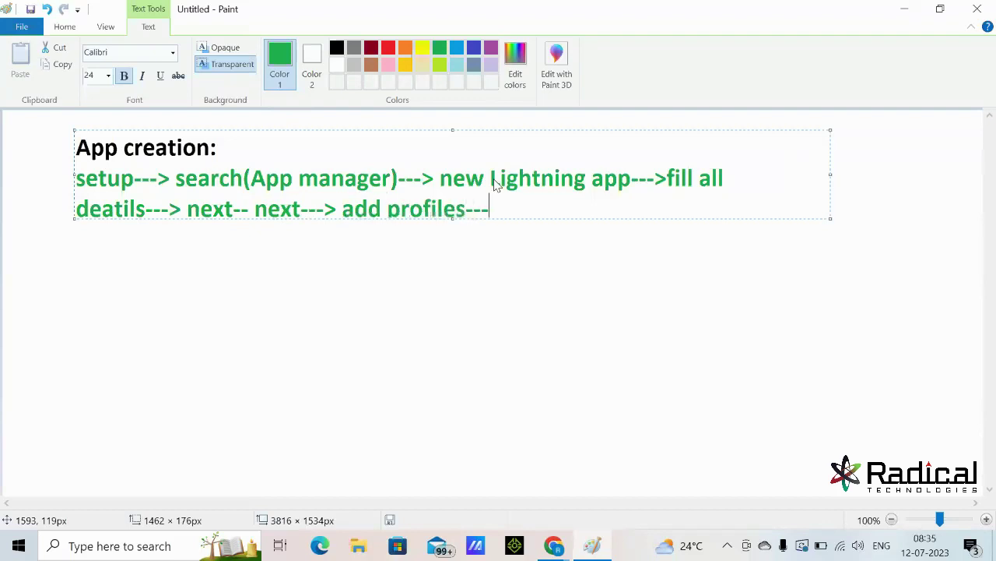
pyautogui.write('next---> add ')
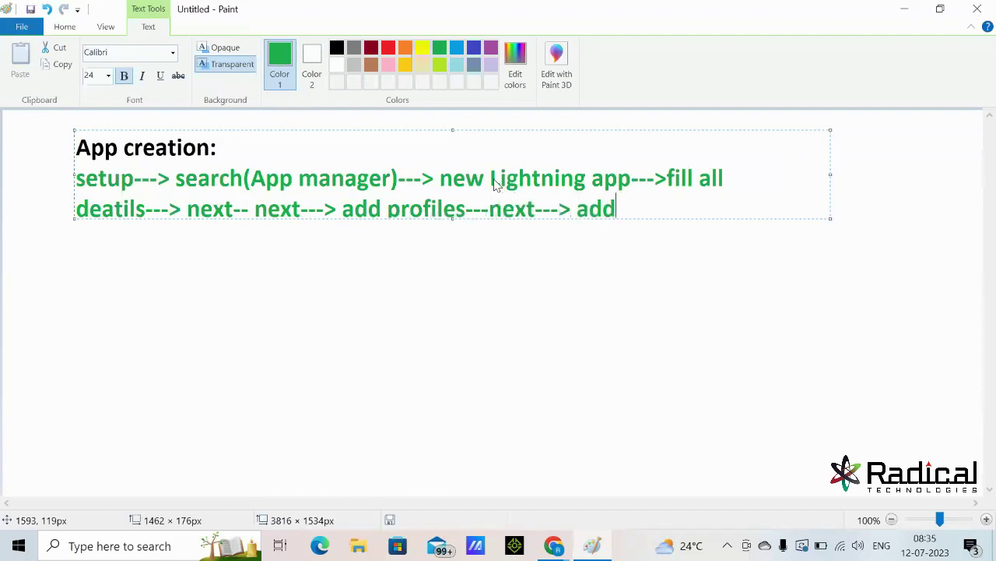
pyautogui.write('a')
pyautogui.press('BackSpace')
pyautogui.write('objects ---> next')
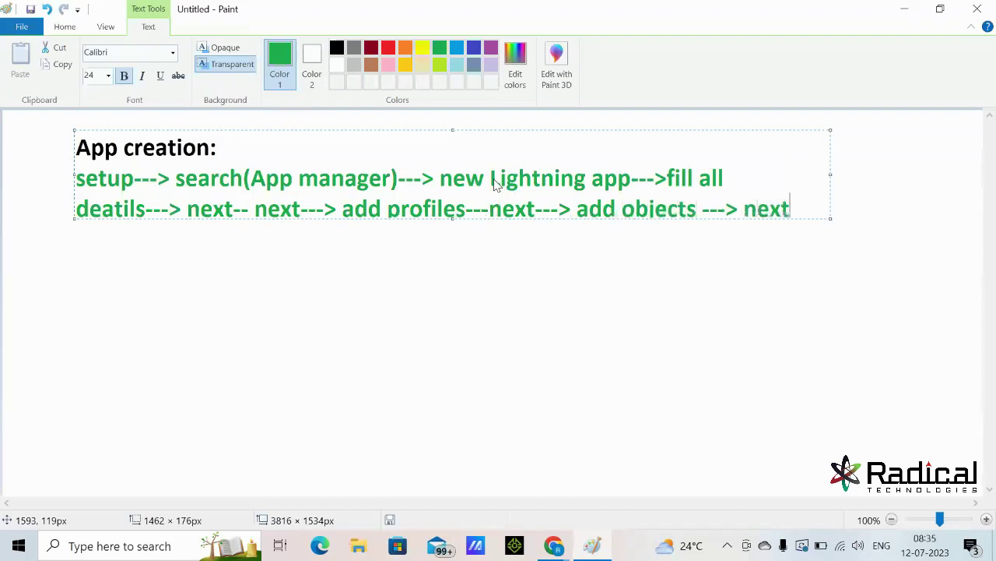
pyautogui.write('--- save')
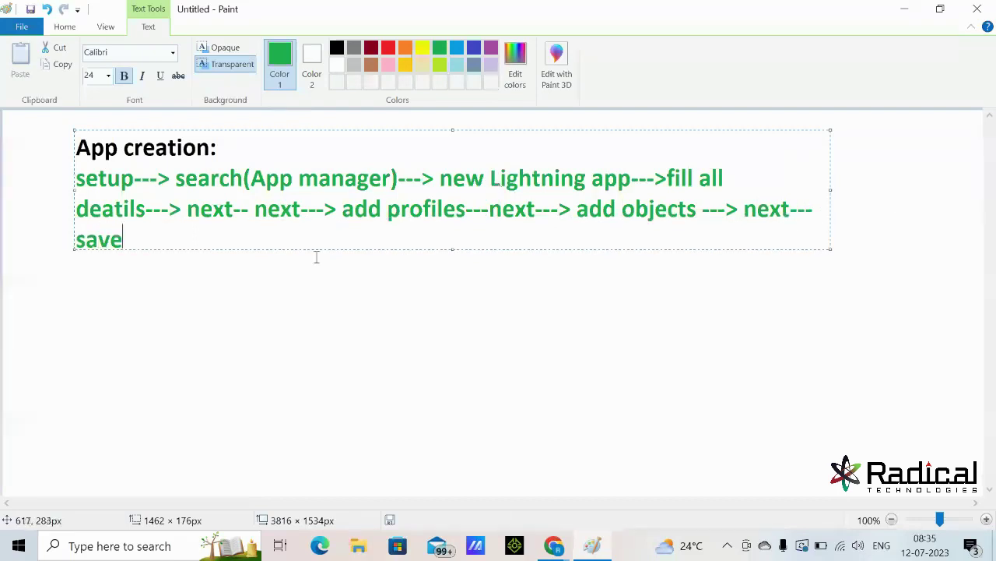
pyautogui.moveTo(125, 238); pyautogui.dragTo(76, 177)
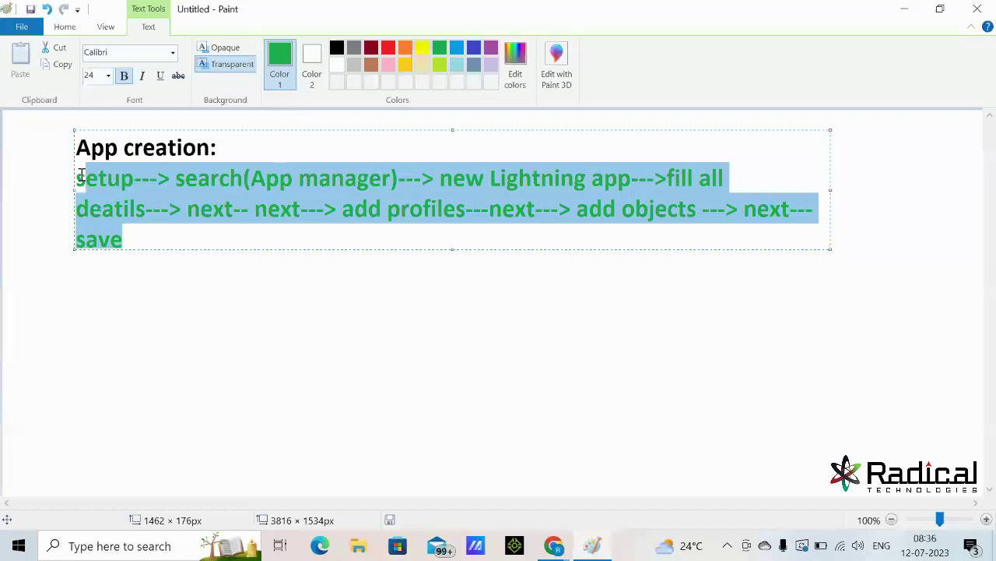
pyautogui.click(257, 353)
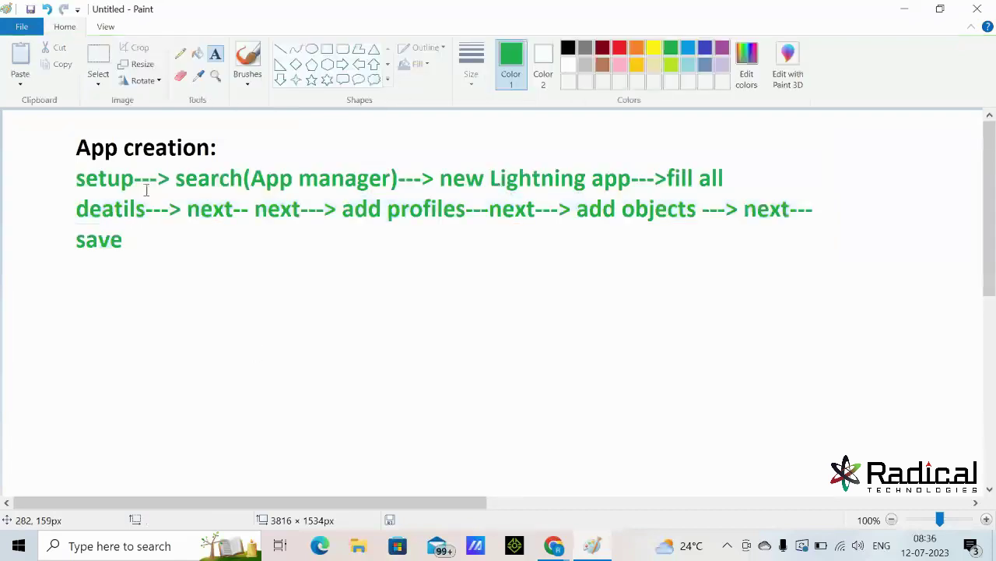
# - Minimize Paint and search Setup Quick Find for 'app mana'
pyautogui.click(904, 9)
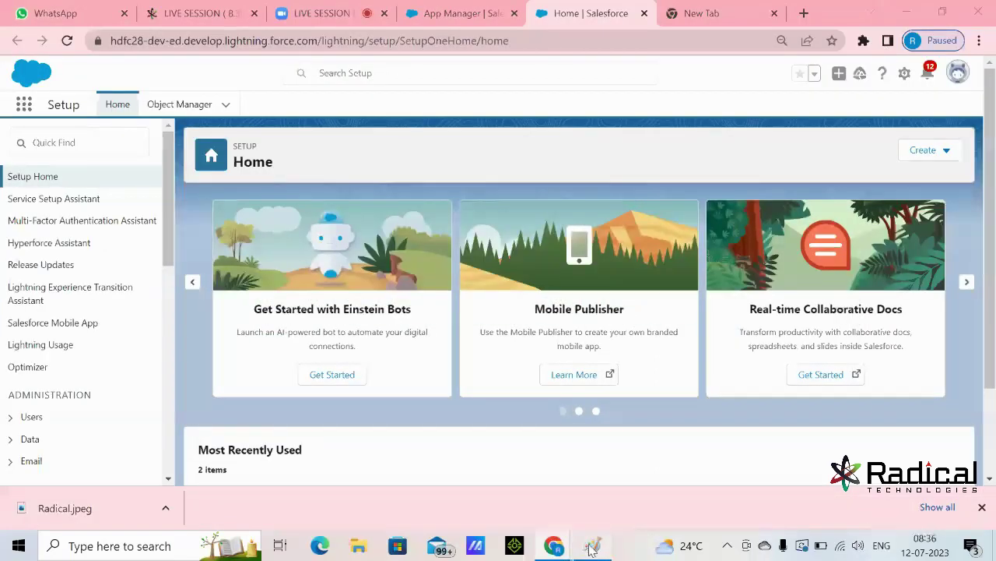
pyautogui.click(592, 546)
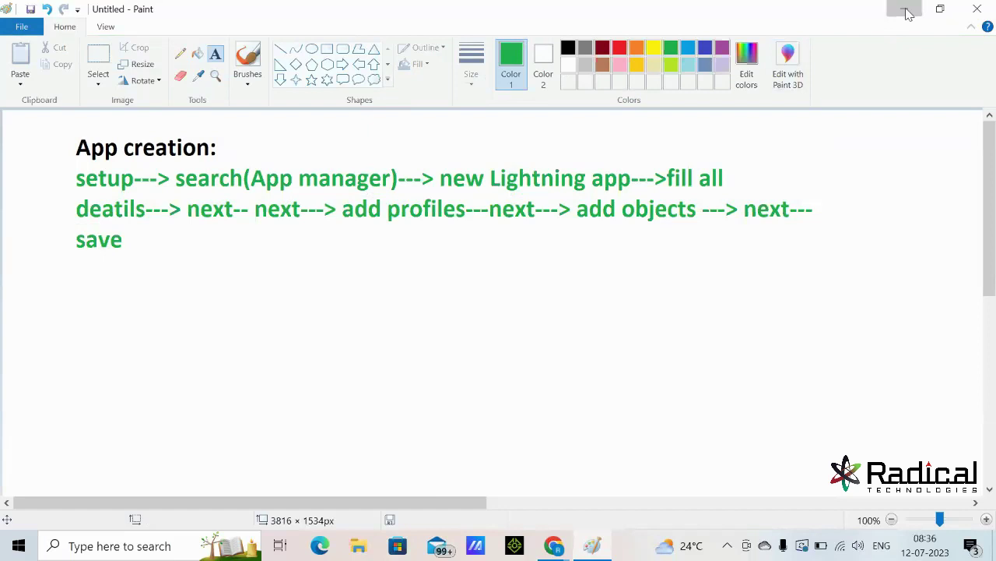
pyautogui.click(905, 8)
pyautogui.click(94, 143)
pyautogui.write('ap')
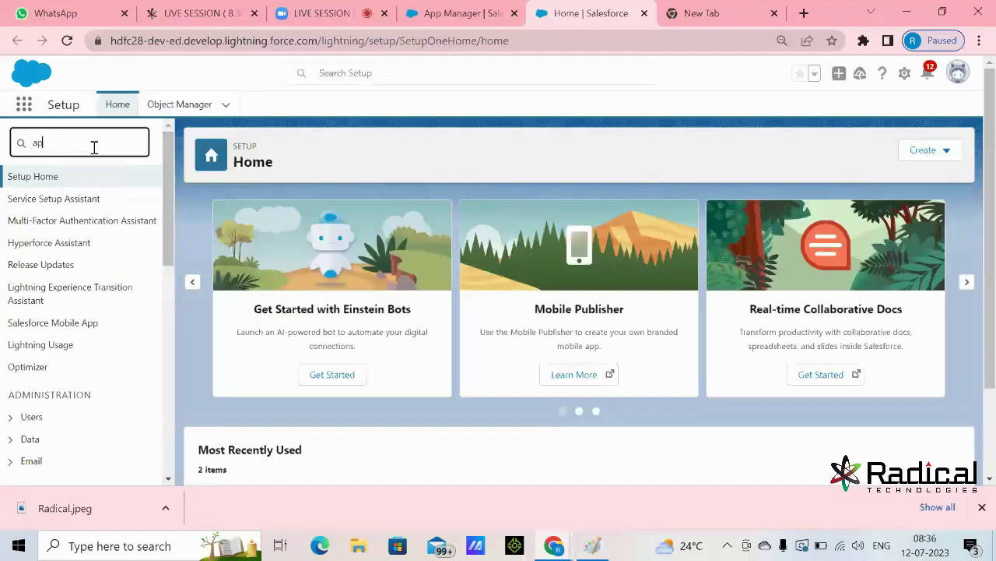
pyautogui.write('p mana')
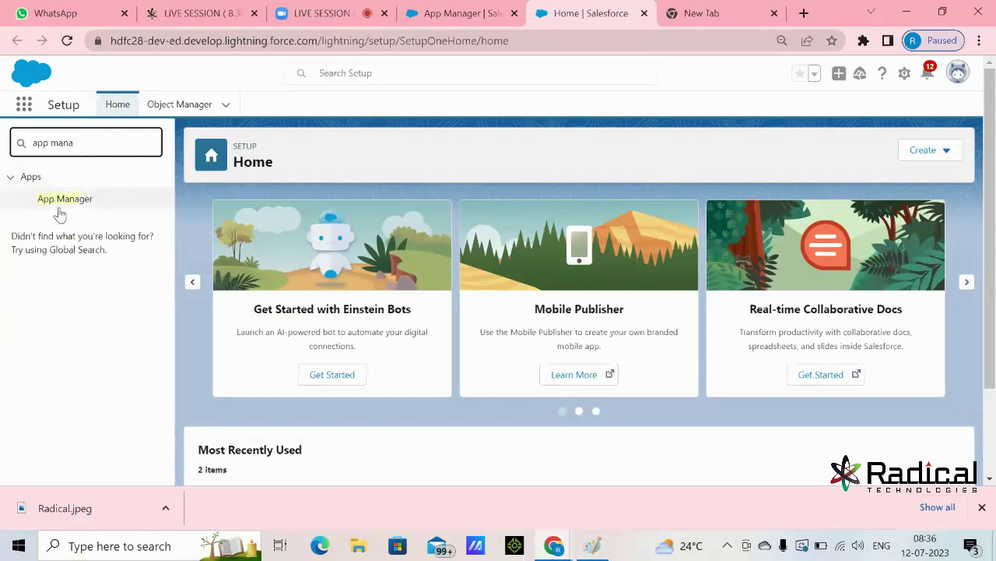
# - Open App Manager, glance at the Paint notes, and start a New Lightning App
pyautogui.click(66, 200)
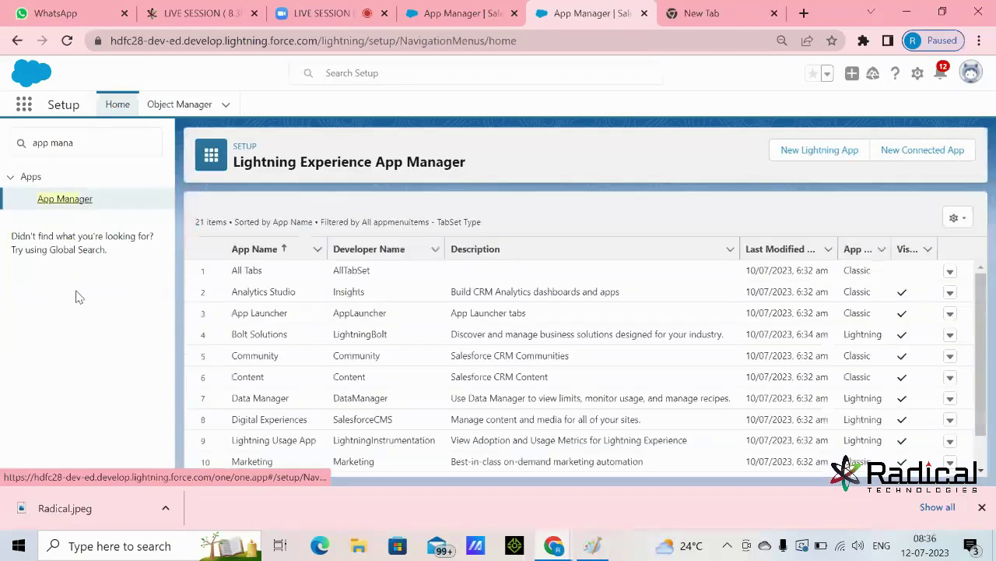
pyautogui.click(593, 552)
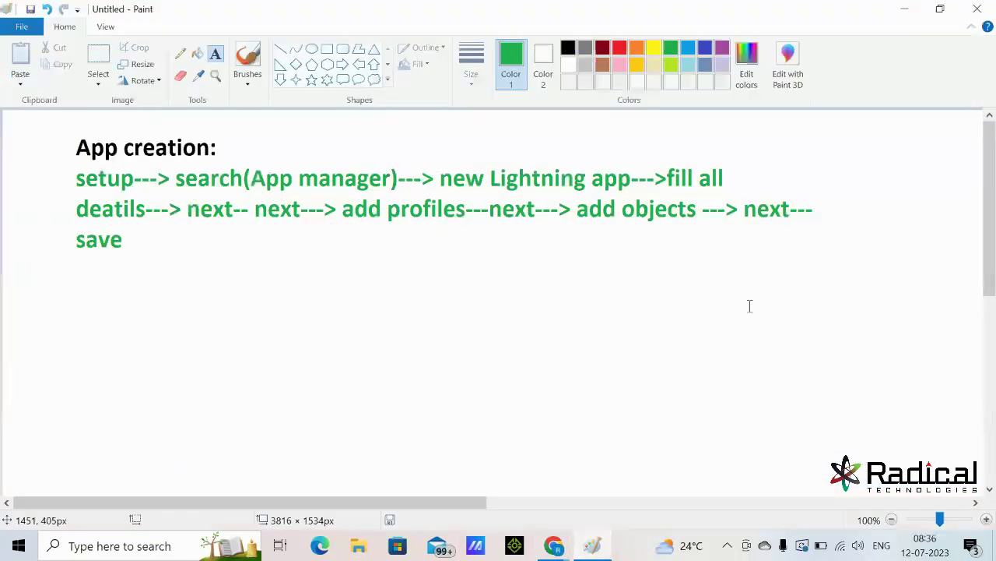
pyautogui.click(903, 11)
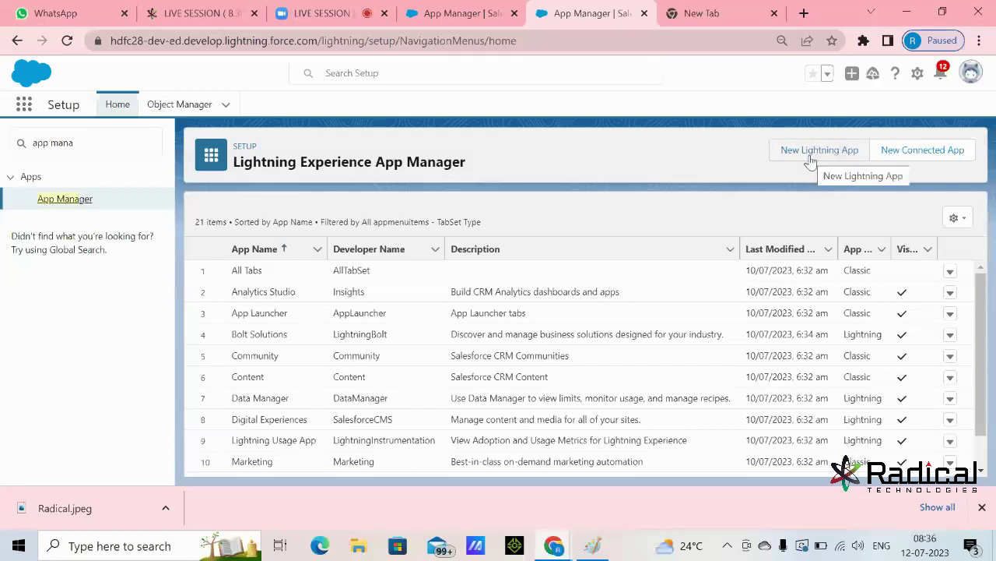
pyautogui.click(810, 159)
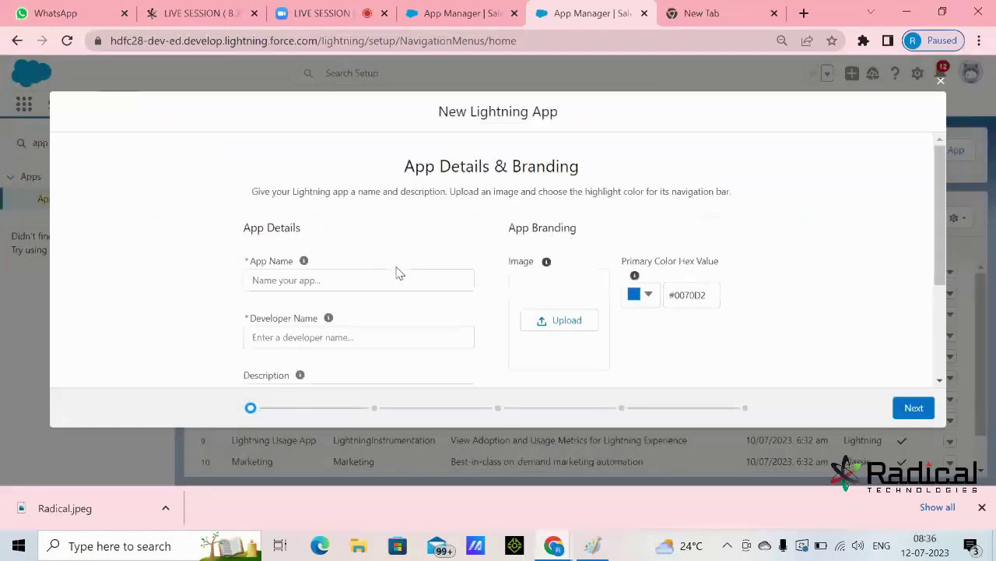
# - Name the app 'Radical Technologies' with developer name Radical_Technologies, and begin an image upload
pyautogui.click(355, 279)
pyautogui.write('Radical technologies')
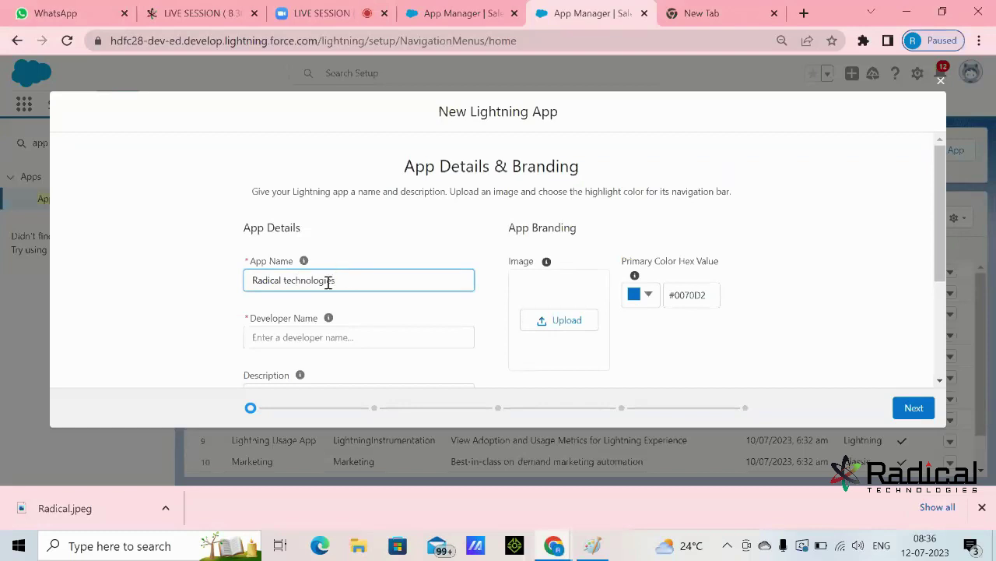
pyautogui.press('BackSpace')
pyautogui.write('T')
pyautogui.press('Tab')
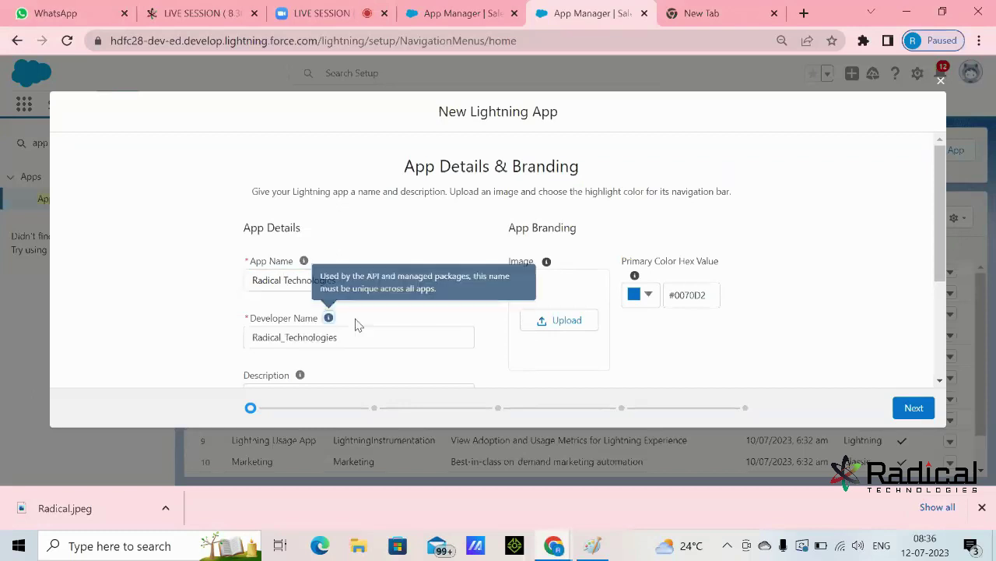
pyautogui.moveTo(358, 338); pyautogui.dragTo(229, 352)
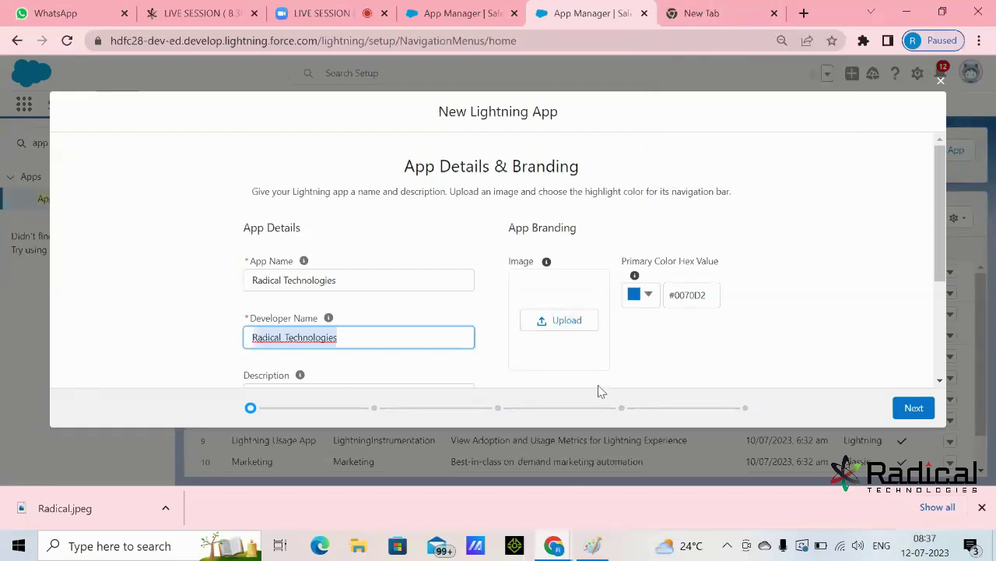
pyautogui.click(559, 320)
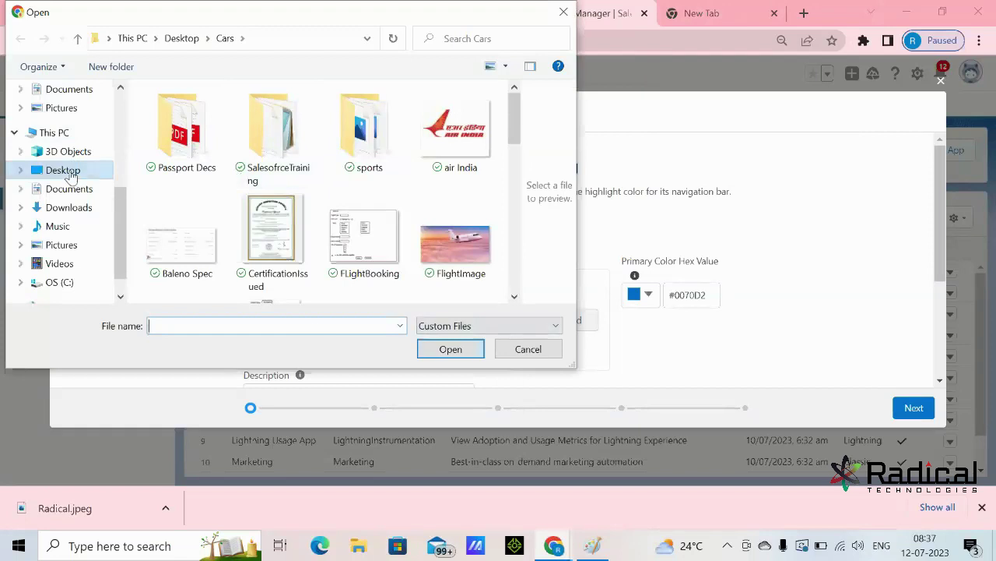
# - Upload the Radical image from Desktop > Cars and check the App Launcher Preview
pyautogui.click(69, 176)
pyautogui.doubleClick(345, 147)
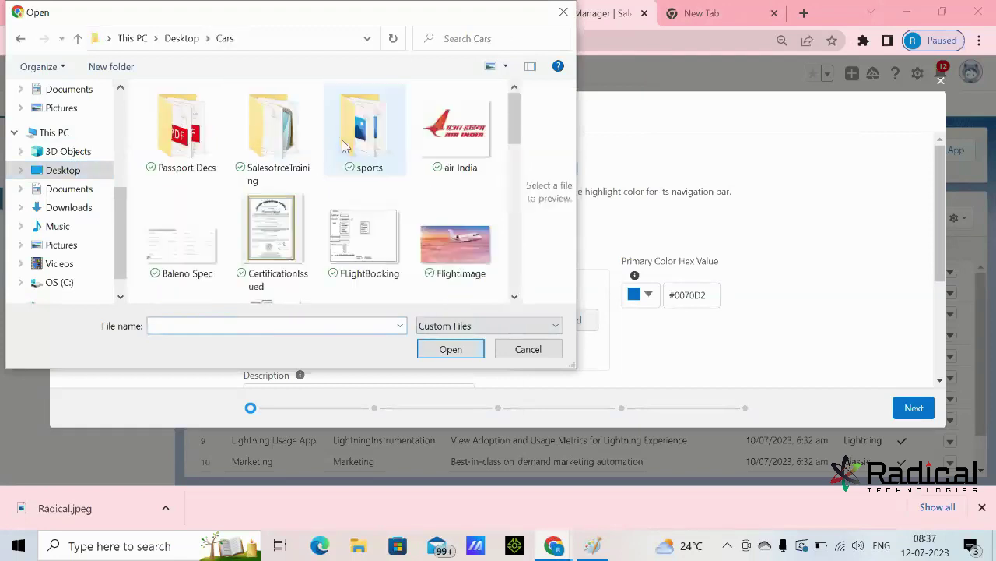
pyautogui.scroll(-5, 412, 199)
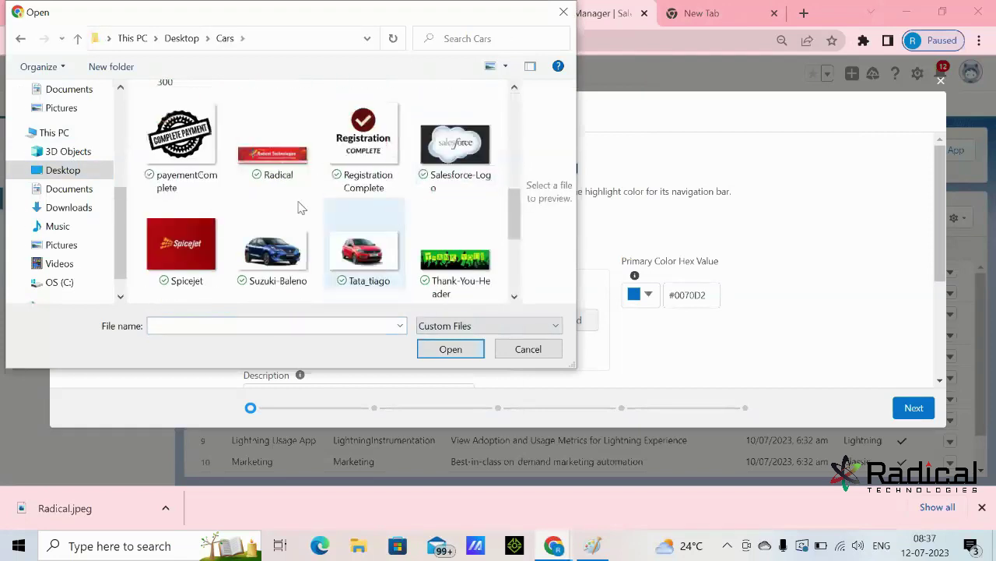
pyautogui.scroll(1, 451, 242)
pyautogui.scroll(-1, 274, 158)
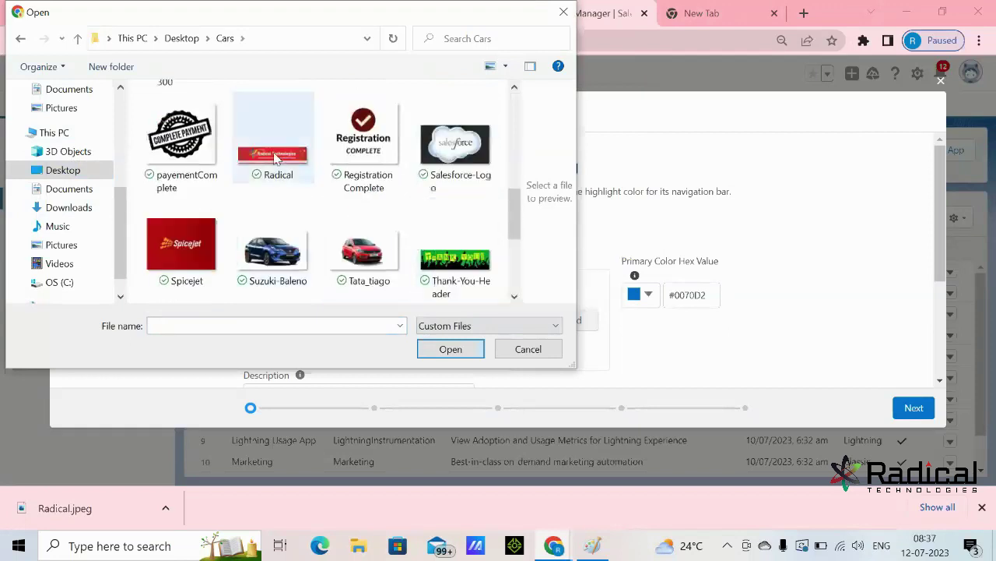
pyautogui.click(274, 158)
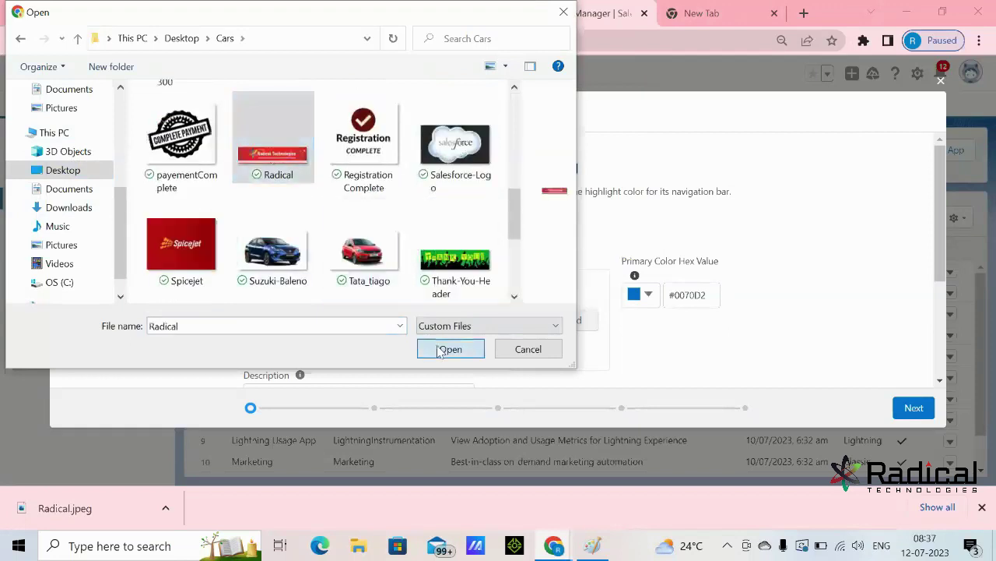
pyautogui.click(450, 348)
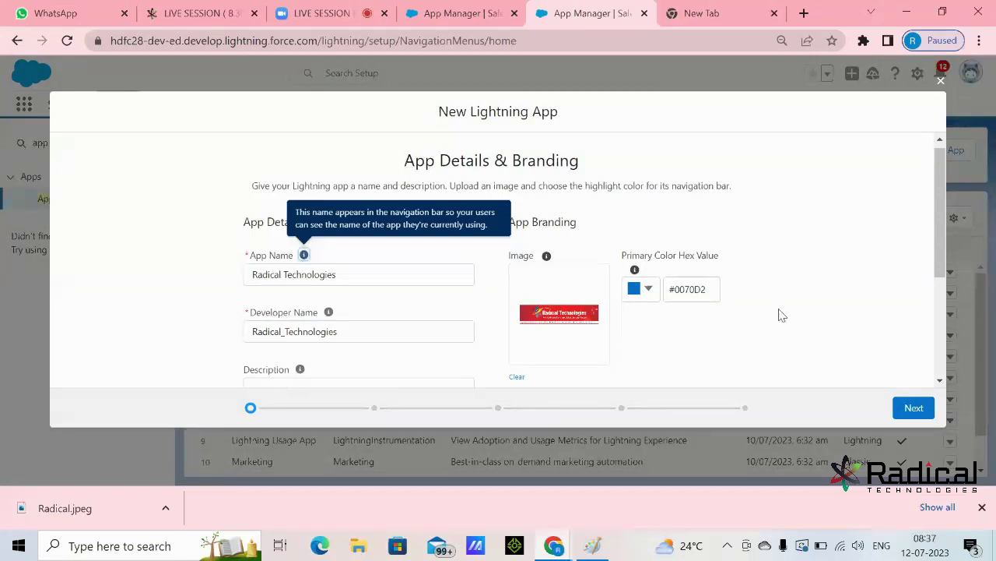
pyautogui.scroll(-3, 781, 314)
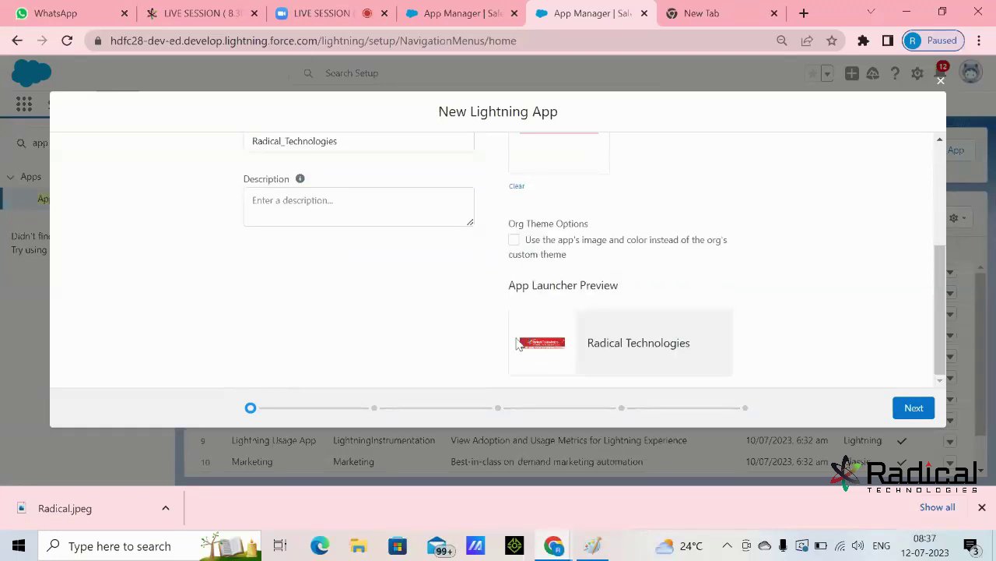
pyautogui.moveTo(589, 352); pyautogui.dragTo(690, 350)
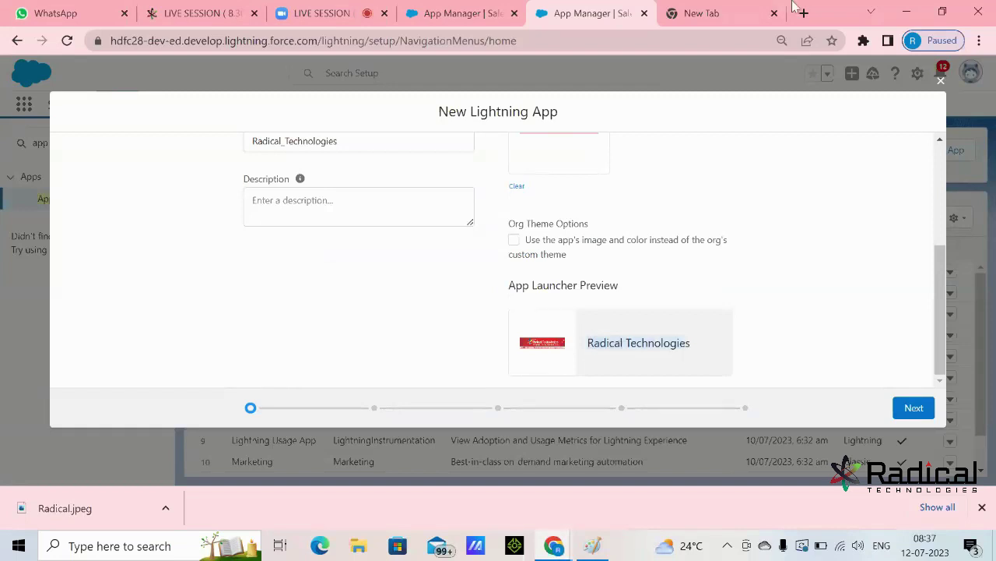
pyautogui.click(704, 13)
# - Search Google for 'radical technologies image' and switch to image results
pyautogui.click(690, 41)
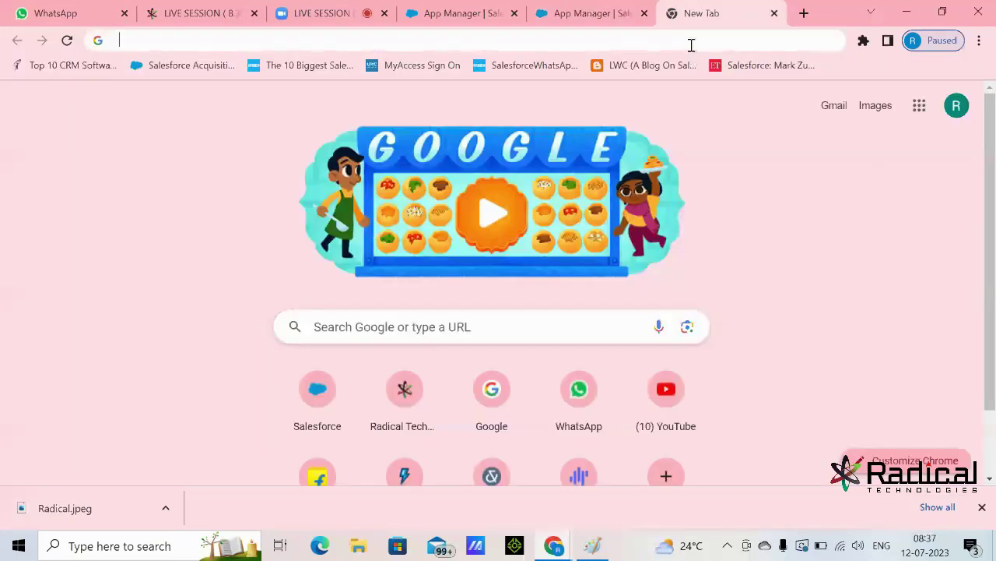
pyautogui.write('radical Image')
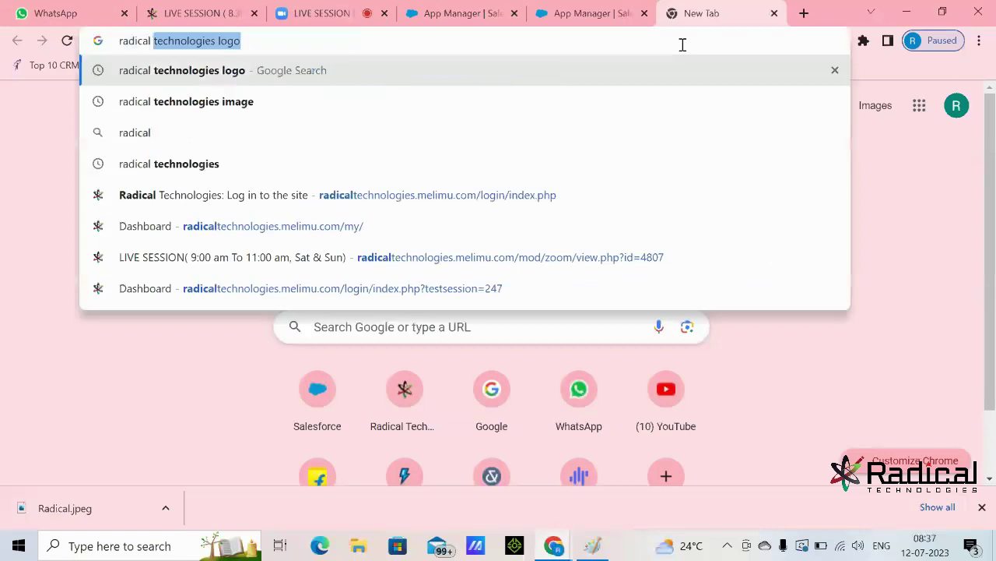
pyautogui.press('Return')
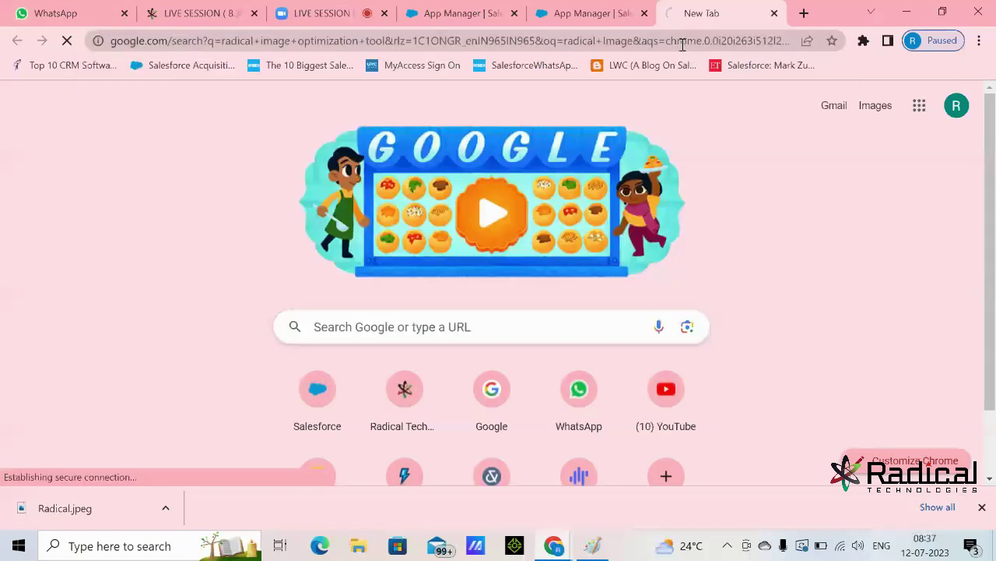
pyautogui.doubleClick(366, 94)
pyautogui.hotkey('ctrl', 'shift', 'Left')
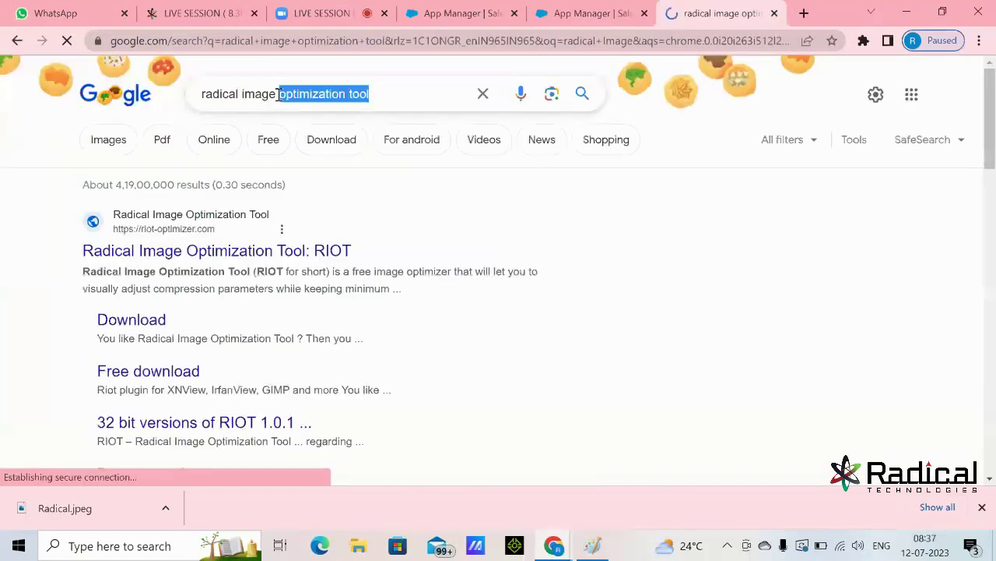
pyautogui.press('BackSpace')
pyautogui.click(243, 98)
pyautogui.write('technologies image')
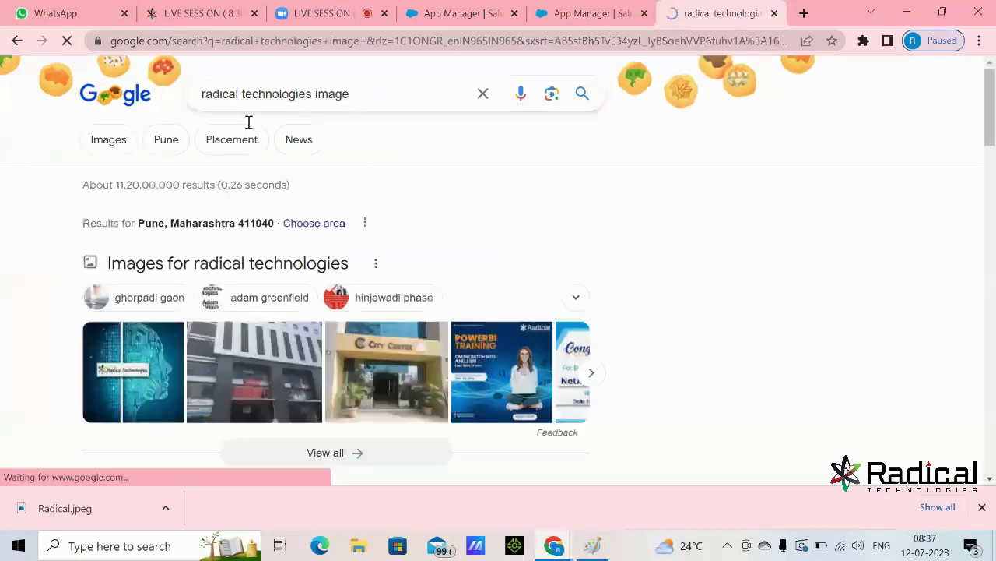
pyautogui.scroll(-1, 263, 231)
pyautogui.scroll(1, 234, 109)
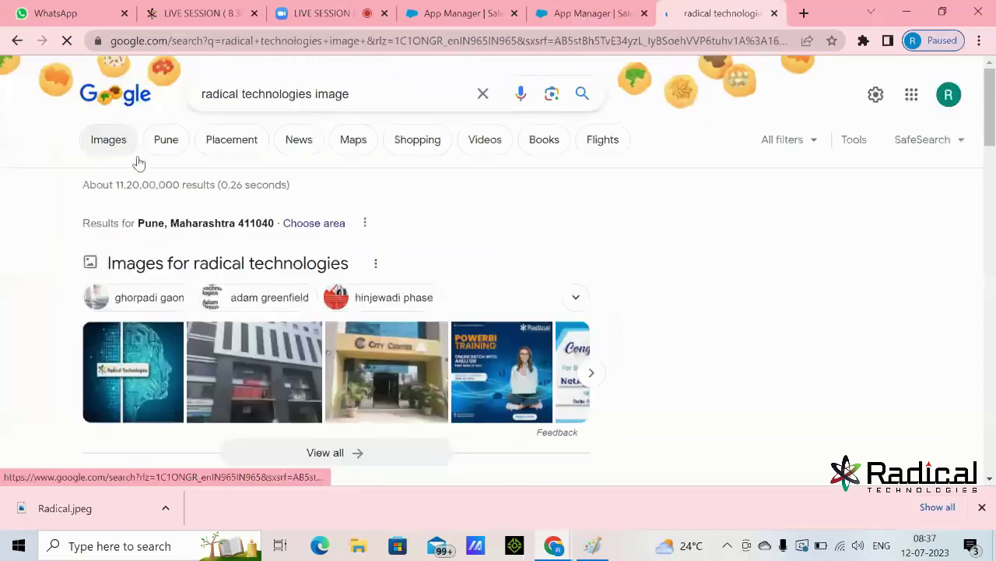
pyautogui.click(125, 144)
# - Save the round LinkedIn logo as Radical2 in Desktop > Cars
pyautogui.scroll(-7, 666, 299)
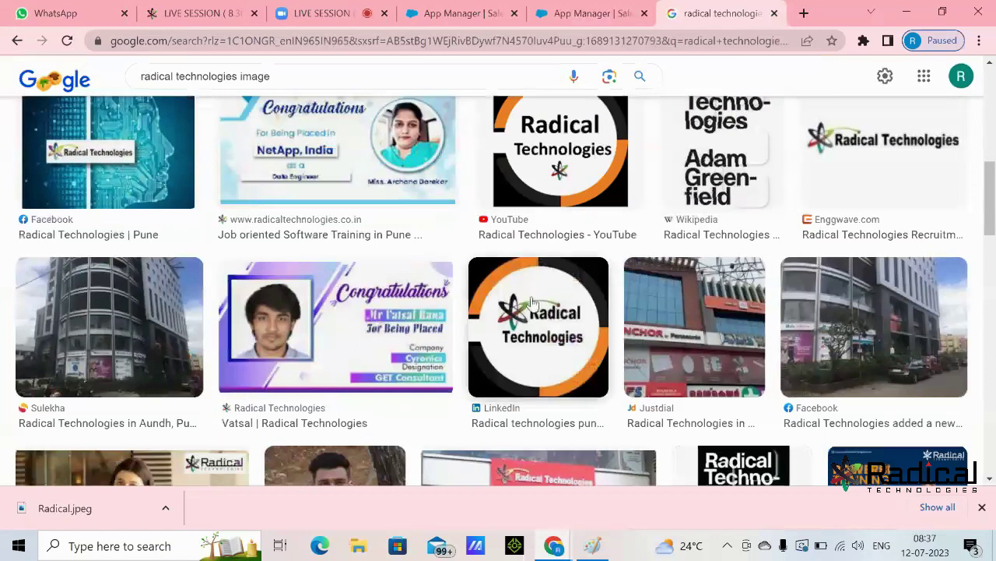
pyautogui.click(535, 307)
pyautogui.rightClick(813, 224)
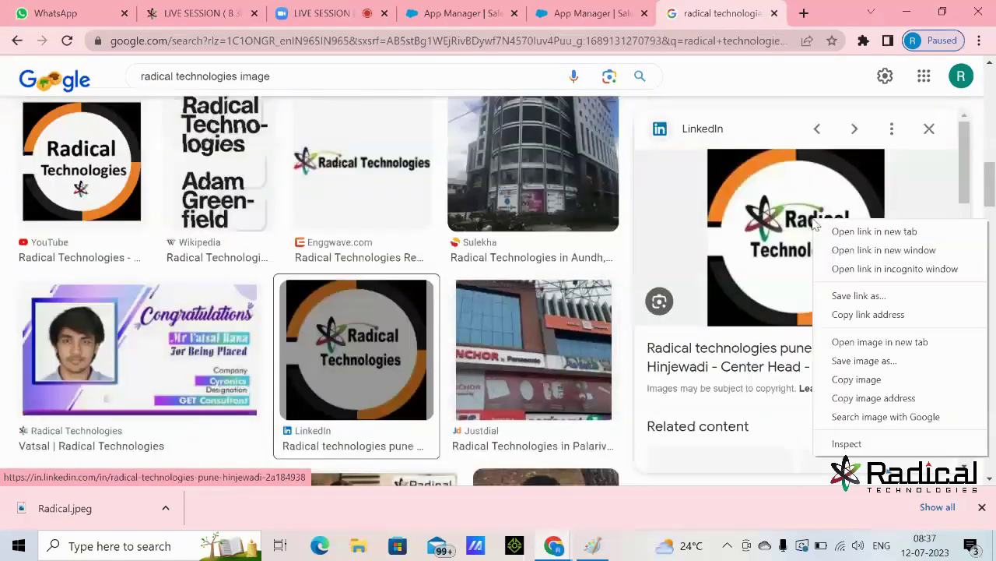
pyautogui.click(847, 363)
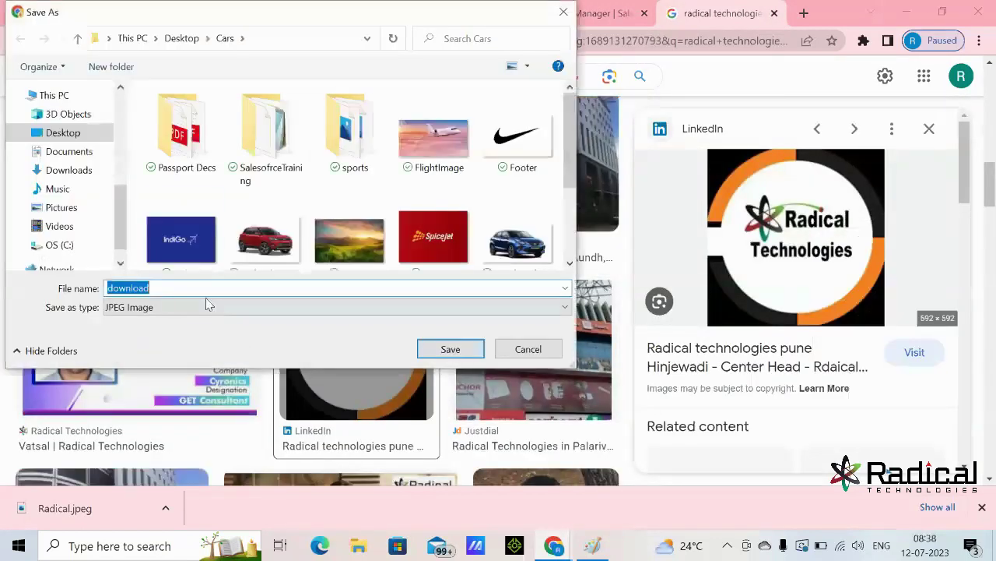
pyautogui.click(64, 132)
pyautogui.click(382, 151)
pyautogui.doubleClick(179, 286)
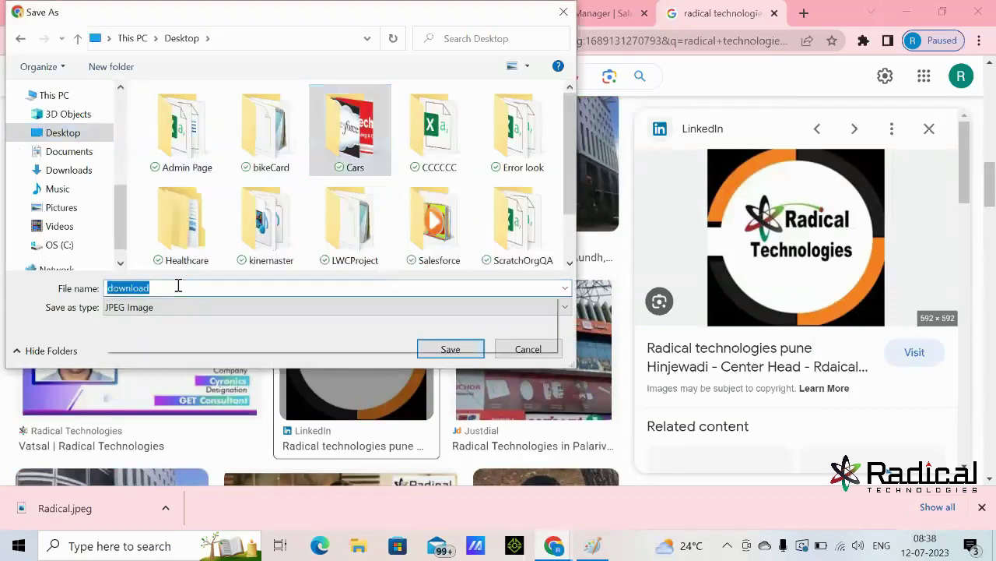
pyautogui.write('Radical2')
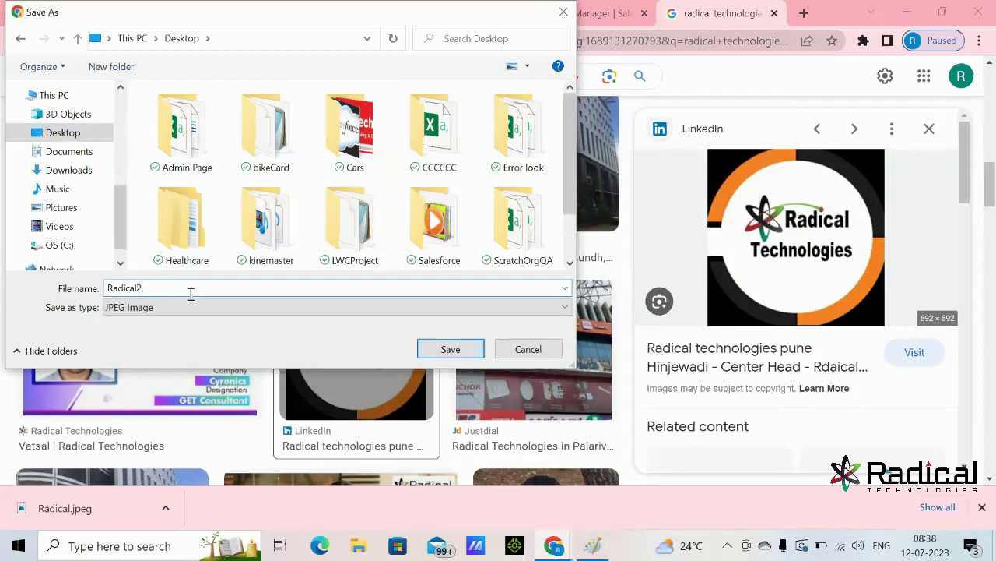
pyautogui.doubleClick(349, 136)
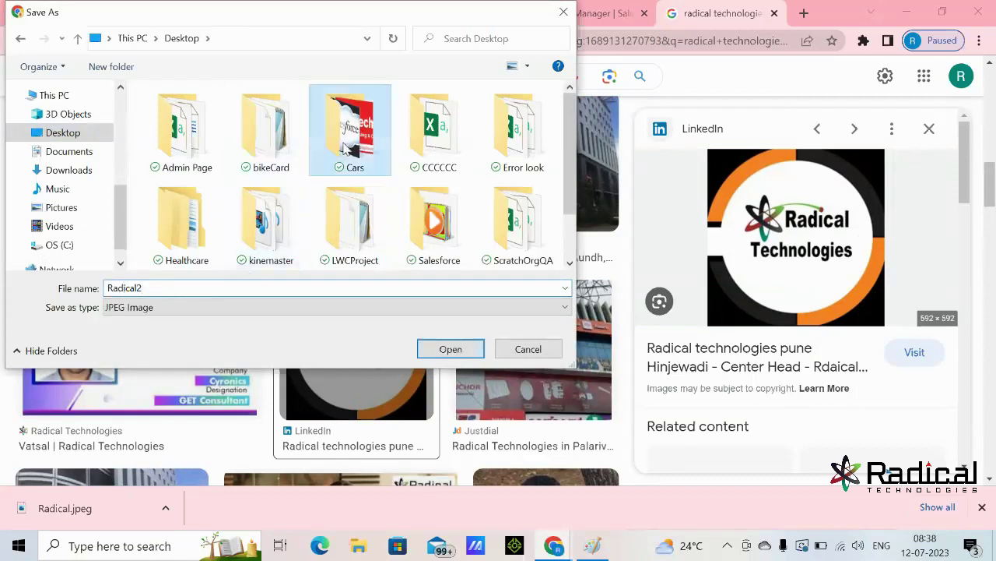
pyautogui.click(450, 349)
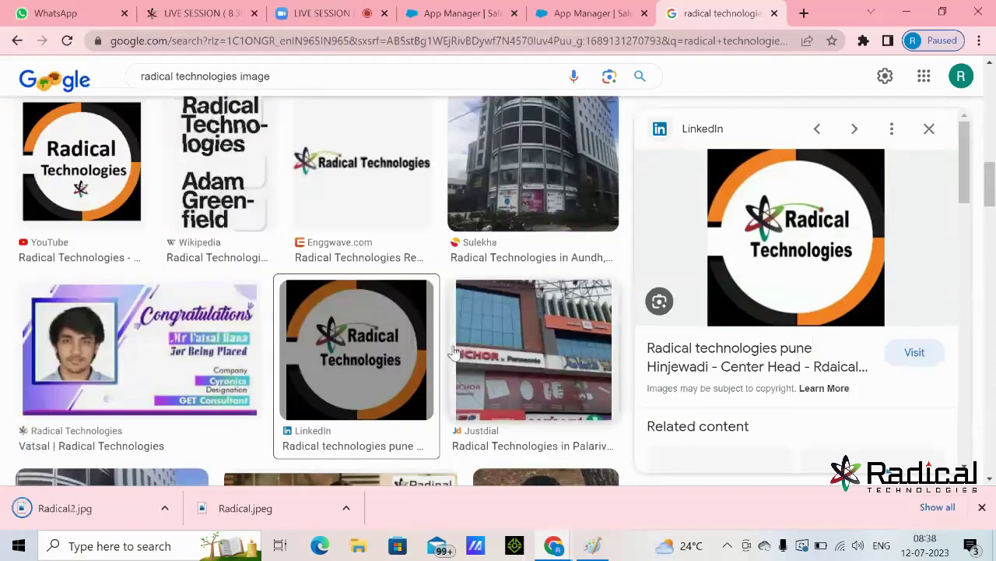
pyautogui.click(561, 22)
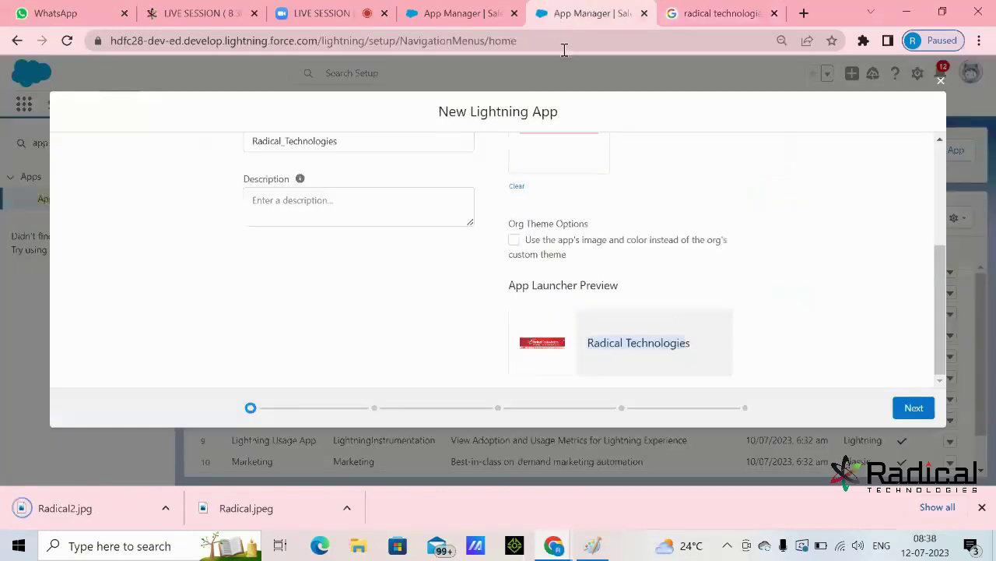
# - Clear the old app image and upload Radical2 from Desktop > Cars
pyautogui.scroll(2, 620, 280)
pyautogui.click(517, 341)
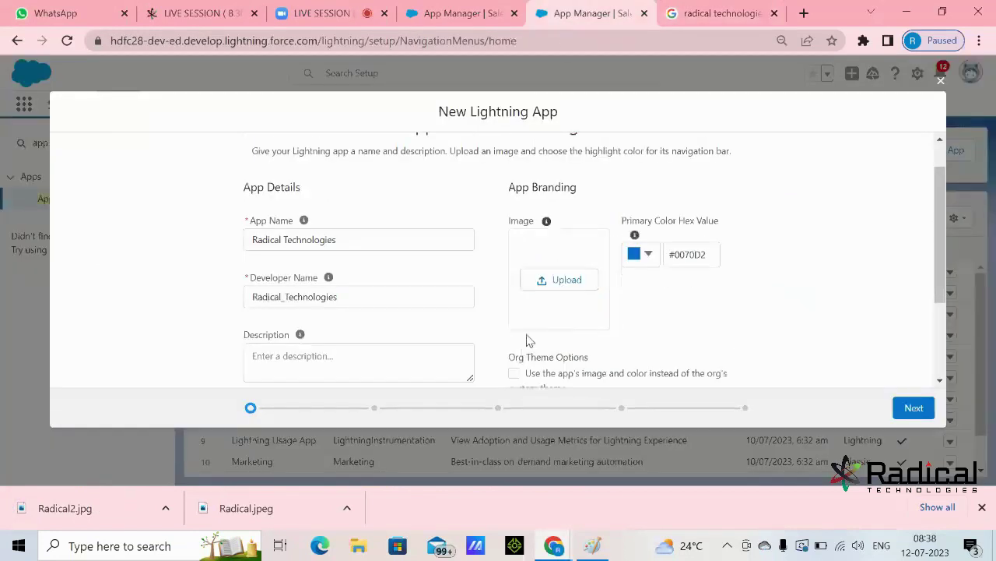
pyautogui.click(566, 280)
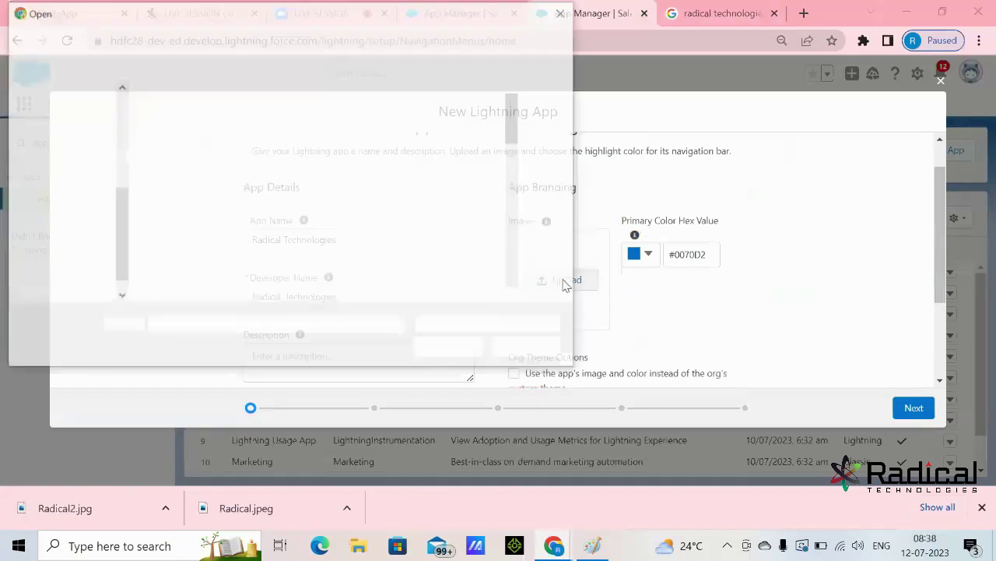
pyautogui.click(66, 176)
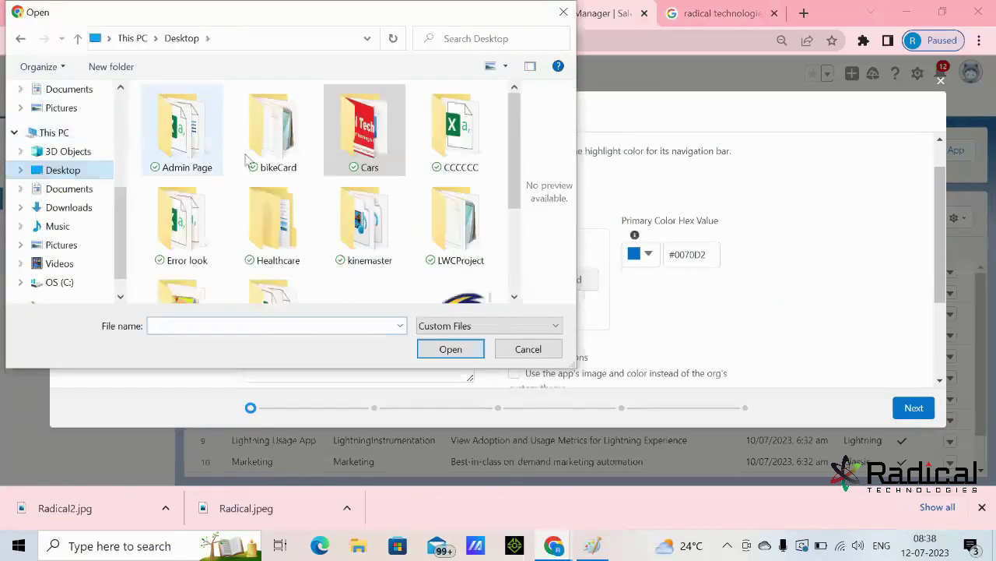
pyautogui.doubleClick(362, 170)
pyautogui.scroll(-10, 366, 191)
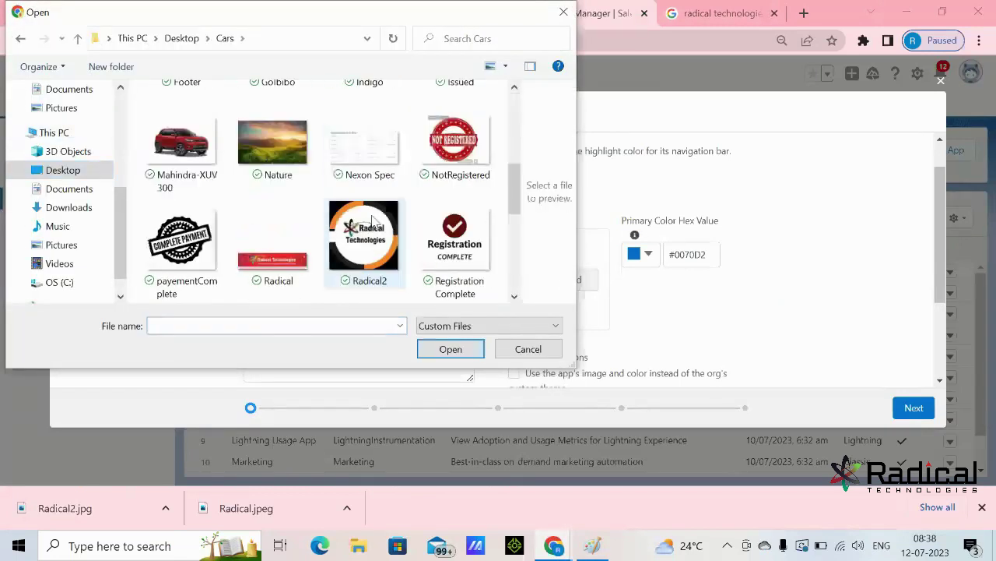
pyautogui.scroll(-2, 385, 213)
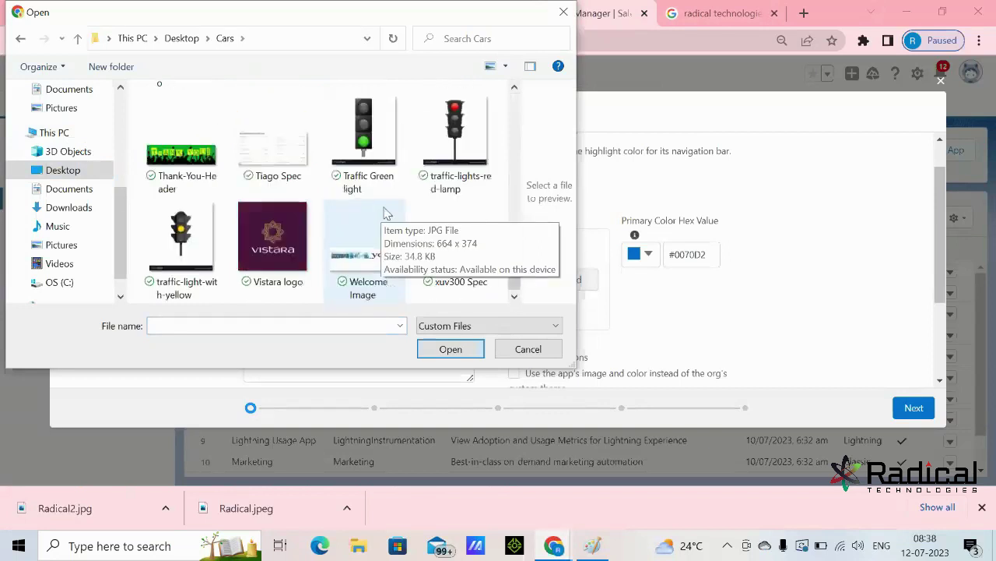
pyautogui.scroll(2, 378, 236)
pyautogui.scroll(2, 373, 240)
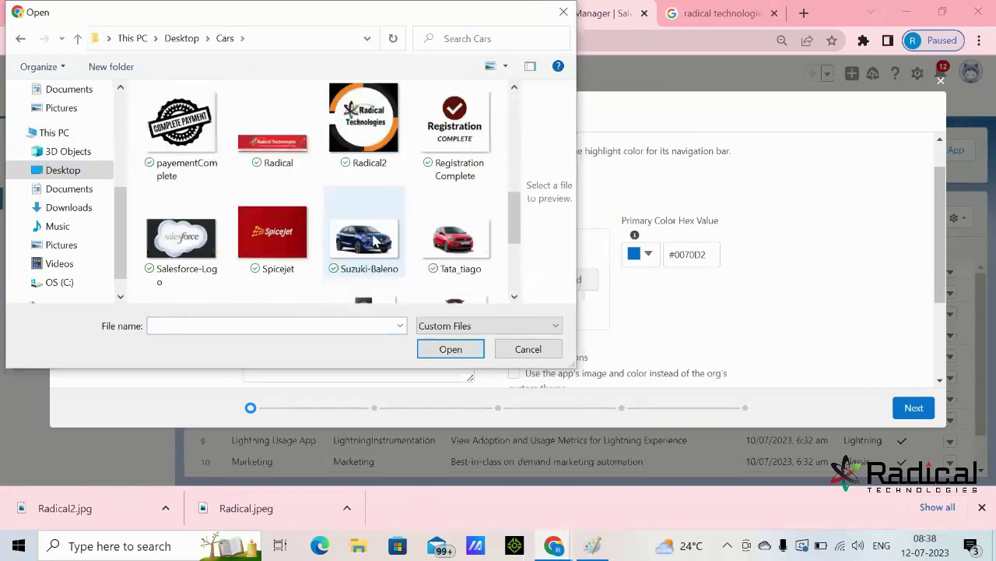
pyautogui.click(363, 124)
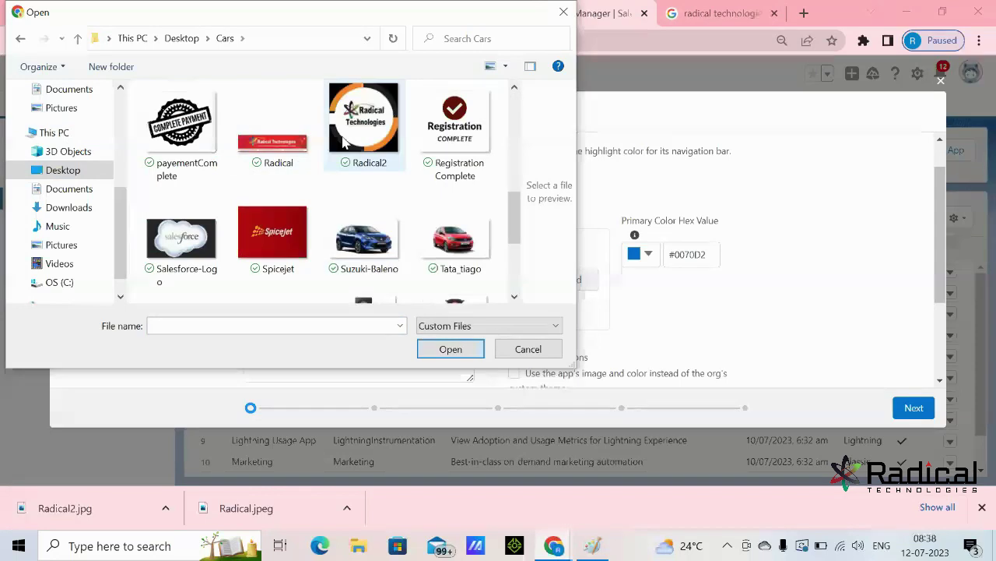
pyautogui.click(450, 348)
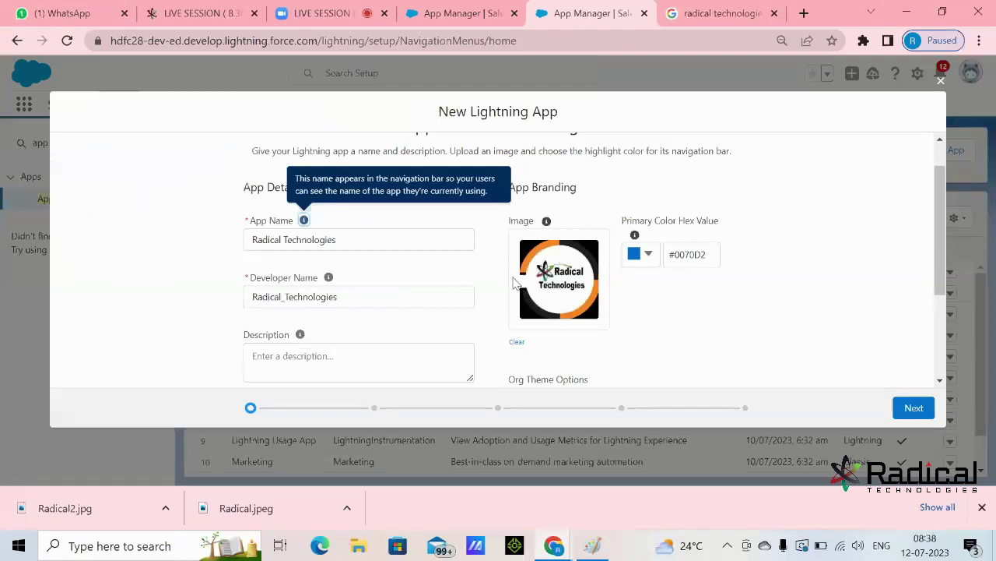
# - Review the app name in the App Launcher Preview, then move to the Description field
pyautogui.scroll(-2, 641, 303)
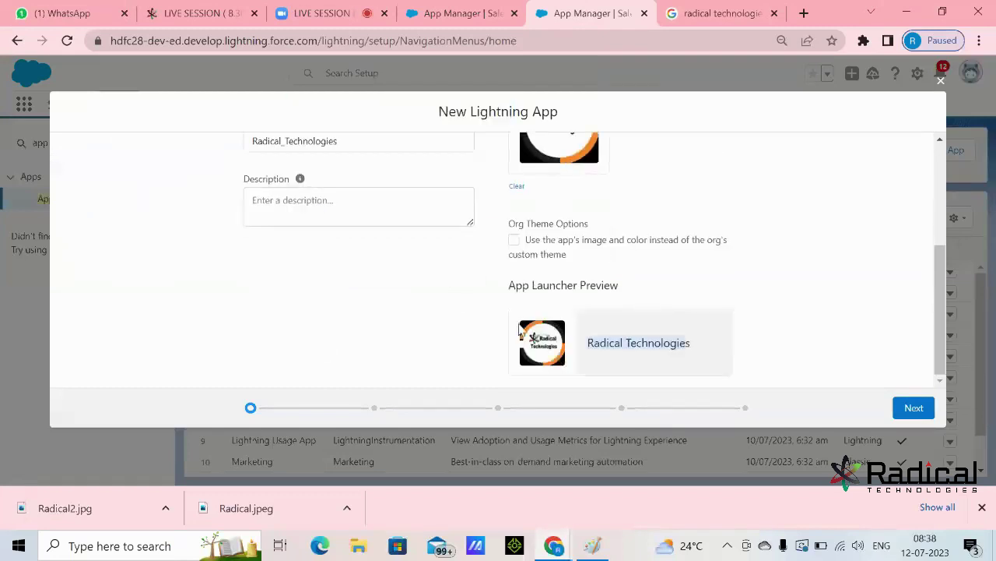
pyautogui.click(814, 244)
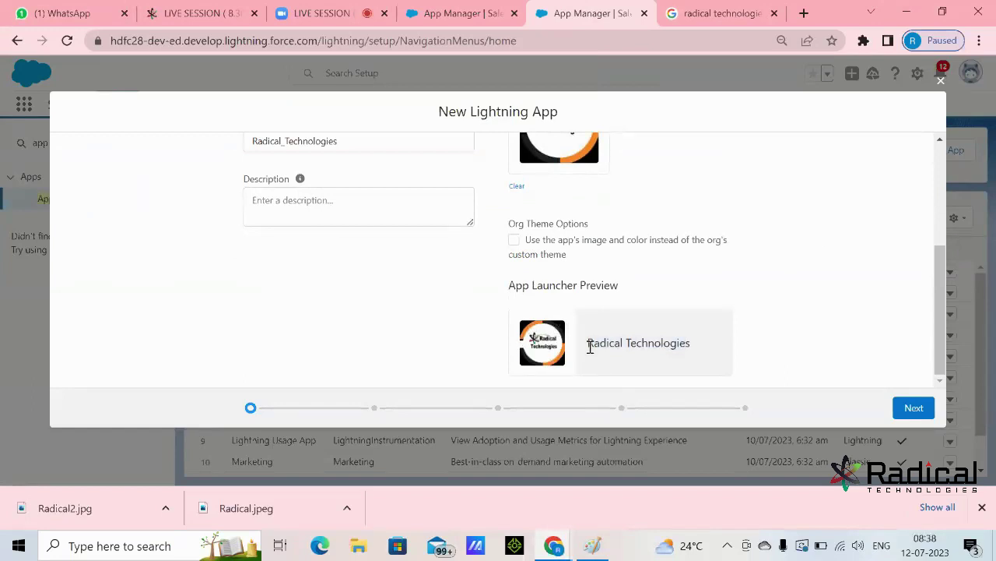
pyautogui.moveTo(591, 346); pyautogui.dragTo(775, 347)
pyautogui.scroll(1, 701, 340)
pyautogui.click(376, 283)
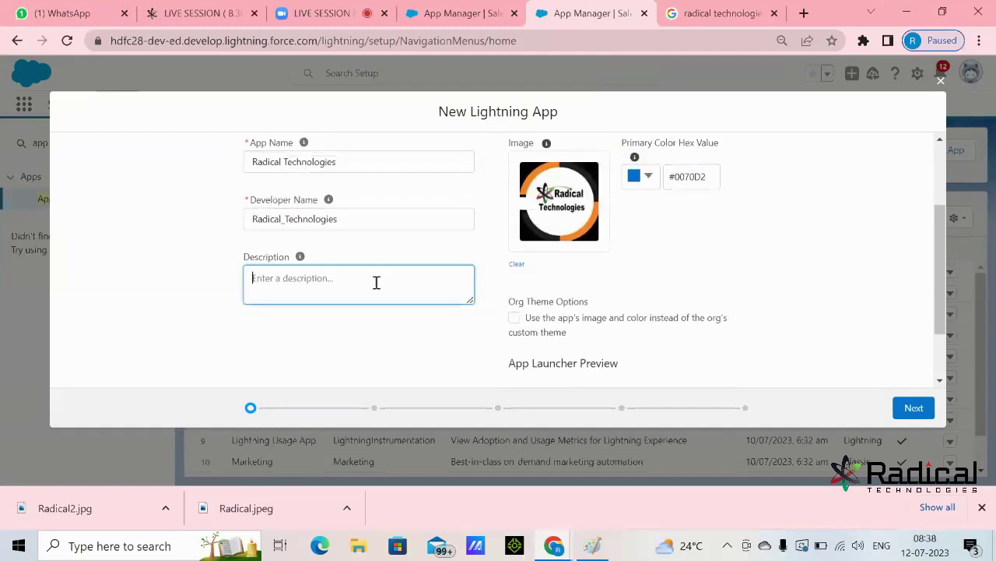
# - Enter the description 'IT Training provided', advance to App Options, and show the Paint notes
pyautogui.write('IT Training provided')
pyautogui.scroll(-1, 538, 289)
pyautogui.moveTo(588, 352); pyautogui.dragTo(816, 356)
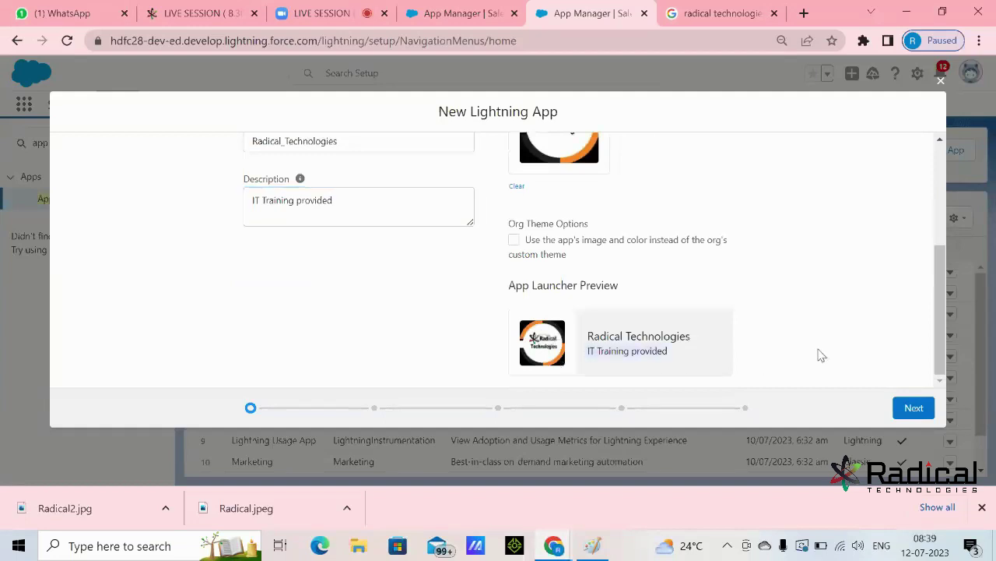
pyautogui.click(914, 408)
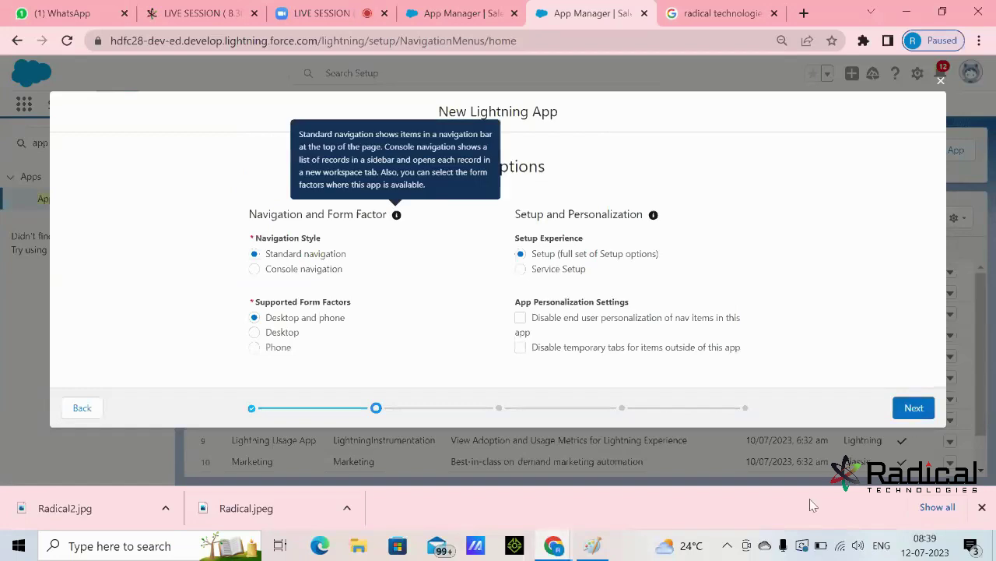
pyautogui.click(592, 545)
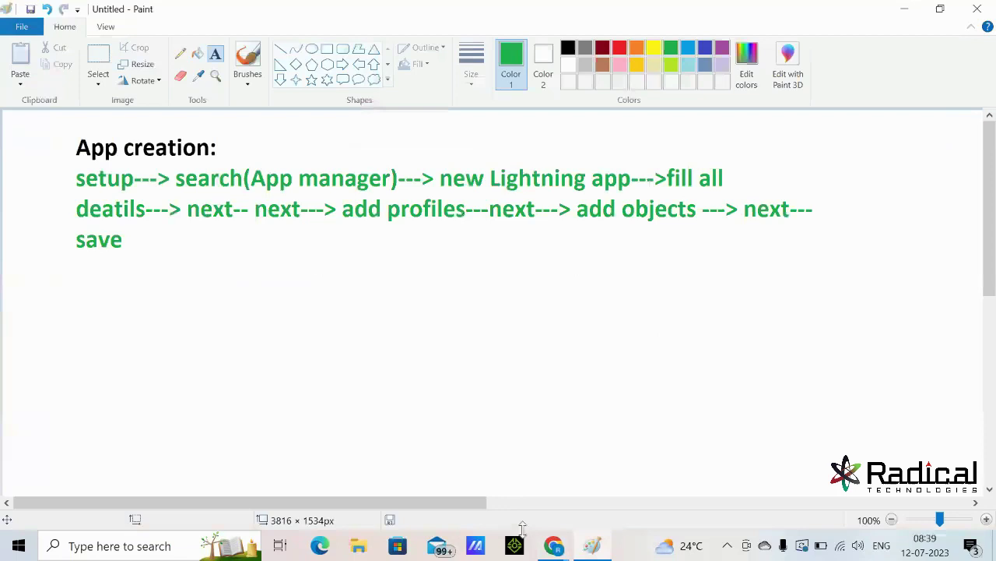
# - Return to the New Lightning App wizard and advance past Utility Items to Navigation Items
pyautogui.click(554, 545)
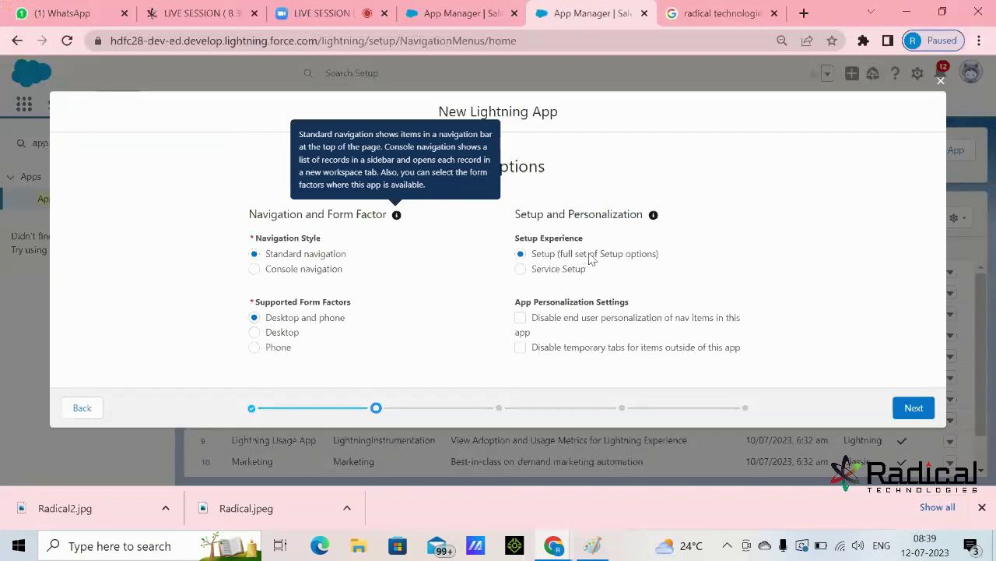
pyautogui.click(924, 410)
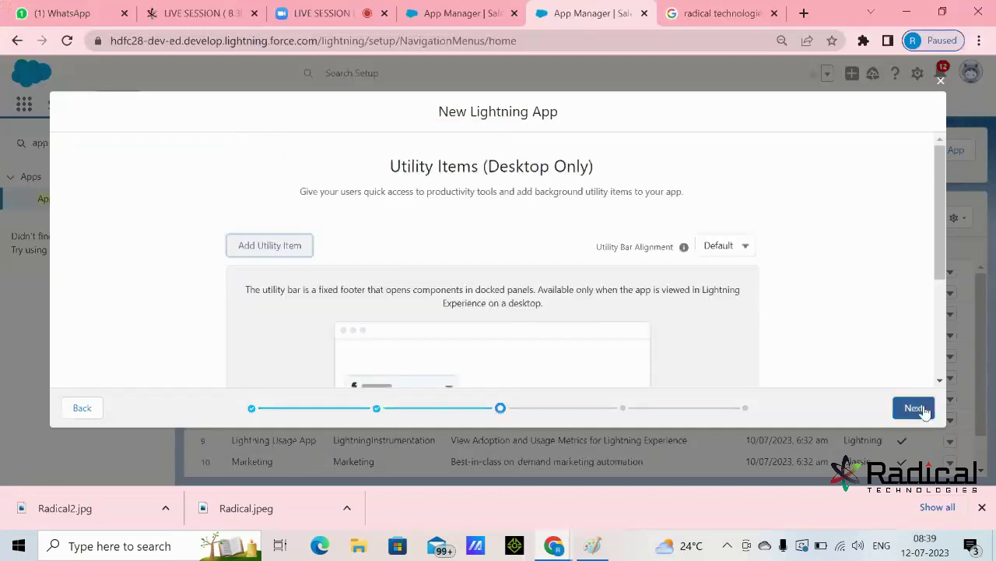
pyautogui.scroll(-3, 800, 291)
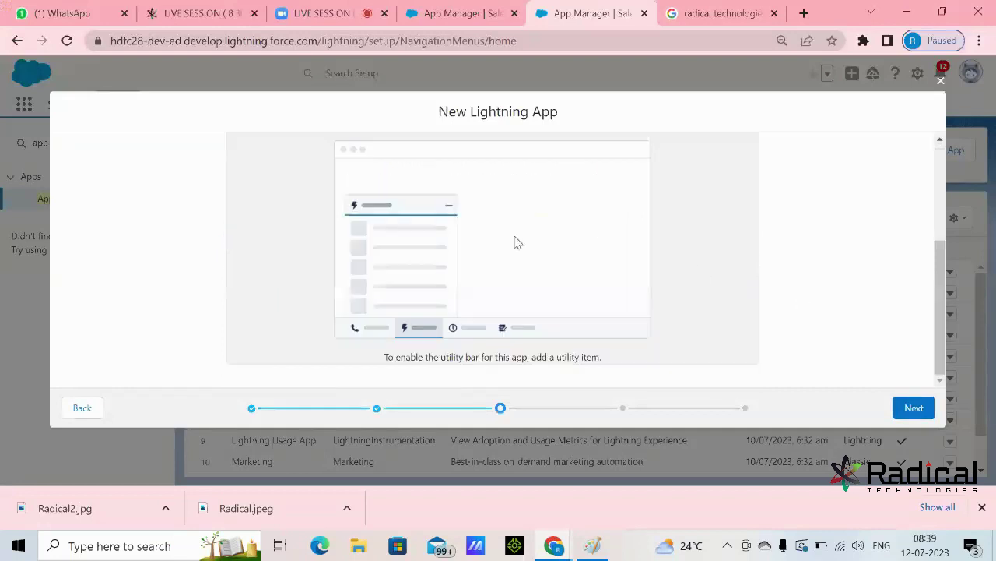
pyautogui.click(913, 408)
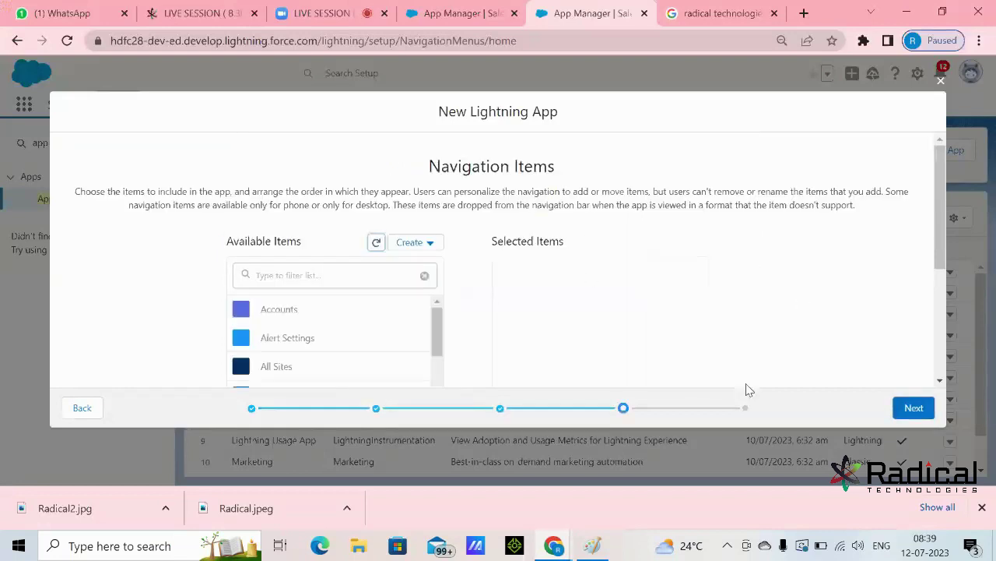
# - Filter Available Items for 'Home' and add Home to the selected navigation items
pyautogui.scroll(-1, 685, 311)
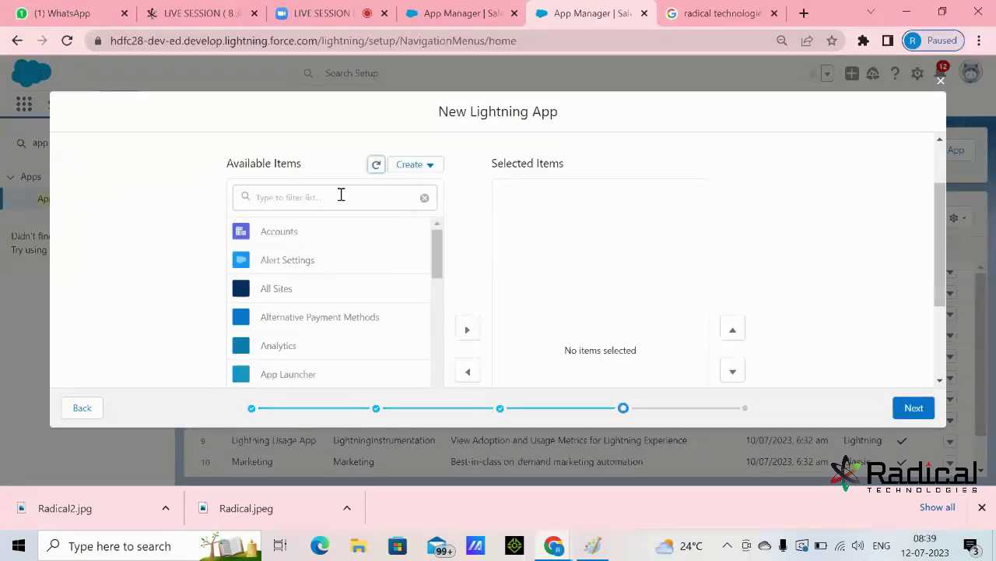
pyautogui.doubleClick(236, 165)
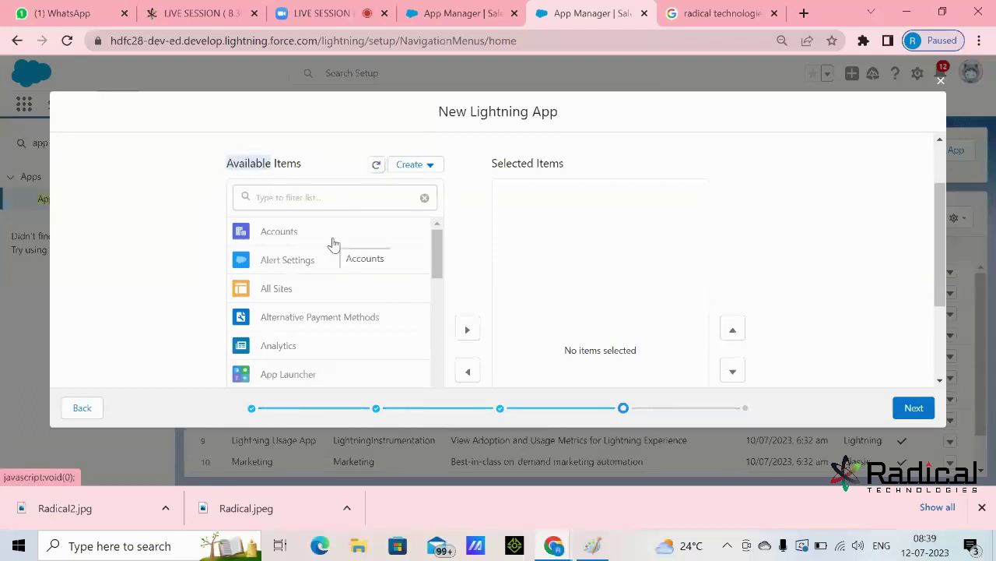
pyautogui.scroll(-5, 335, 270)
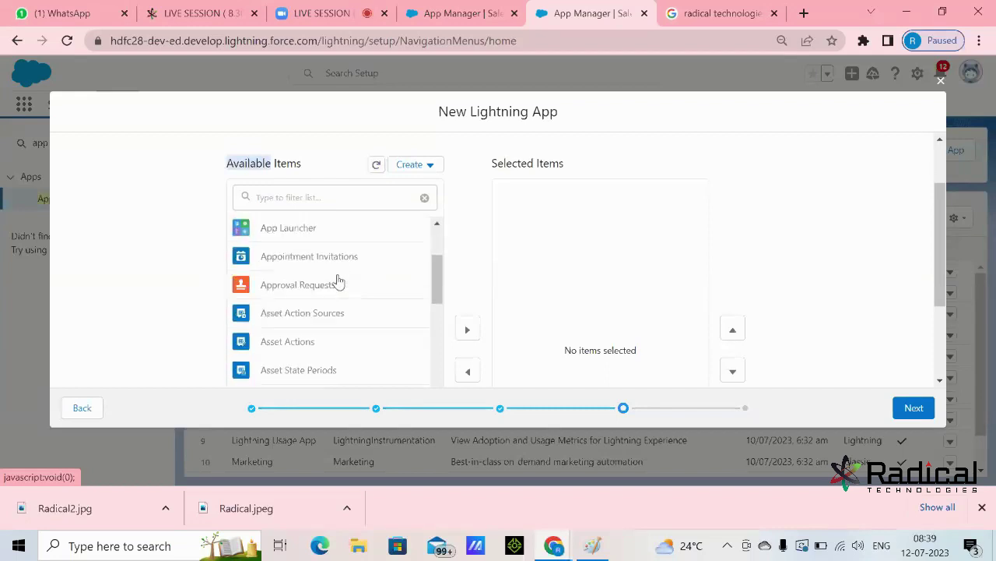
pyautogui.scroll(3, 341, 316)
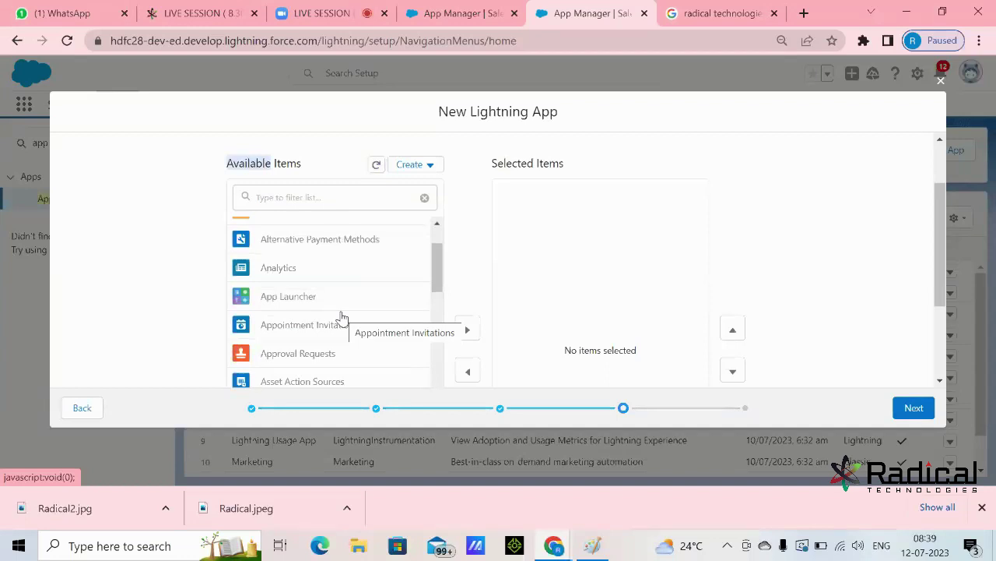
pyautogui.scroll(5, 341, 316)
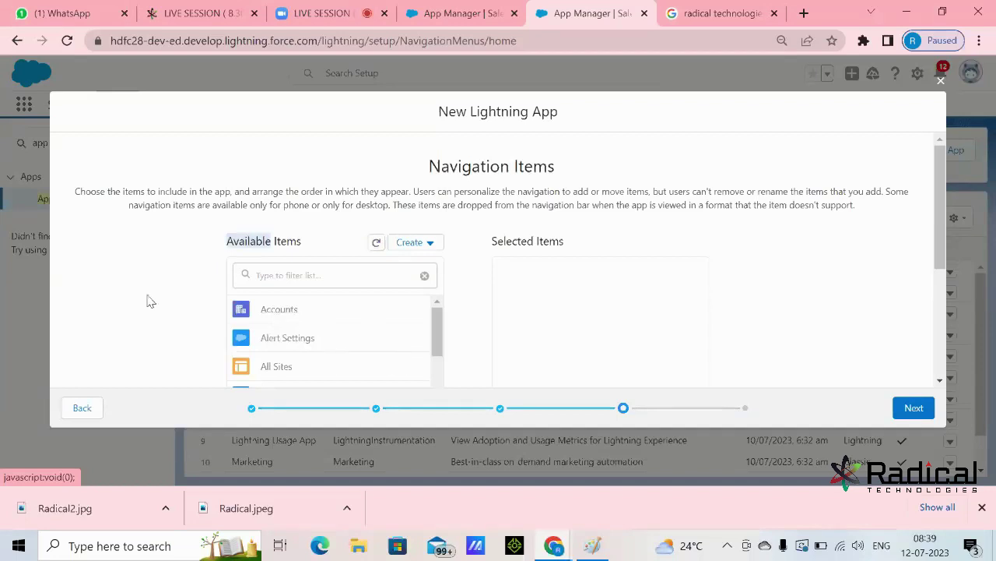
pyautogui.scroll(-2, 498, 336)
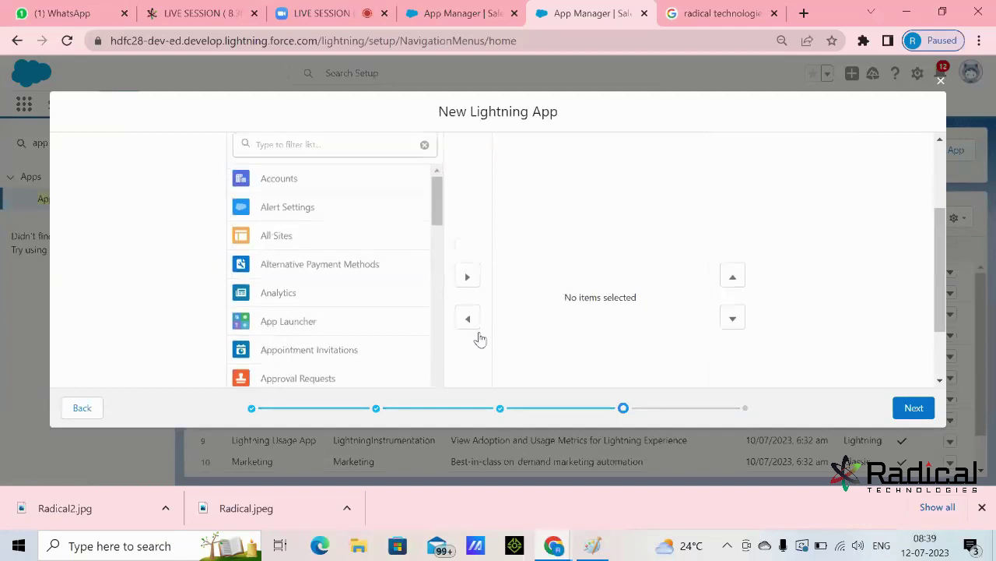
pyautogui.scroll(2, 478, 338)
pyautogui.click(302, 274)
pyautogui.write('Home')
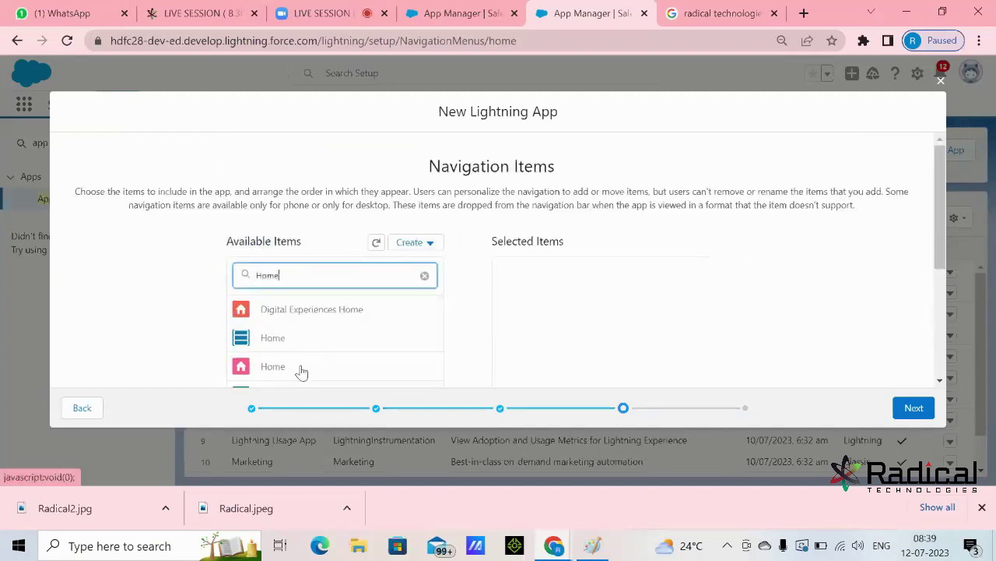
pyautogui.click(302, 372)
pyautogui.scroll(-2, 307, 363)
pyautogui.click(471, 254)
pyautogui.scroll(2, 467, 342)
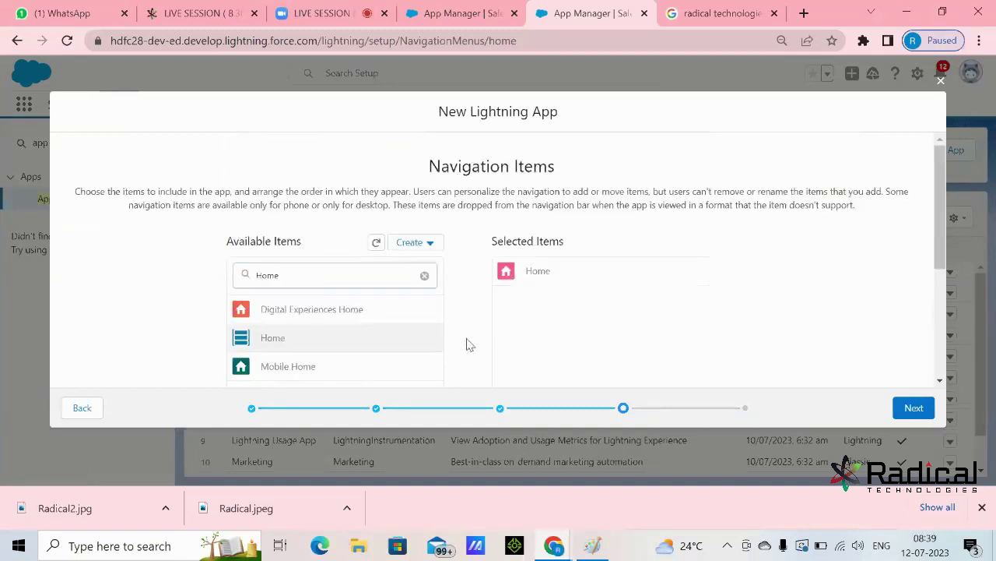
# - Filter the available items for 'Lead' and add Leads to the selection
pyautogui.click(424, 276)
pyautogui.write('Lead')
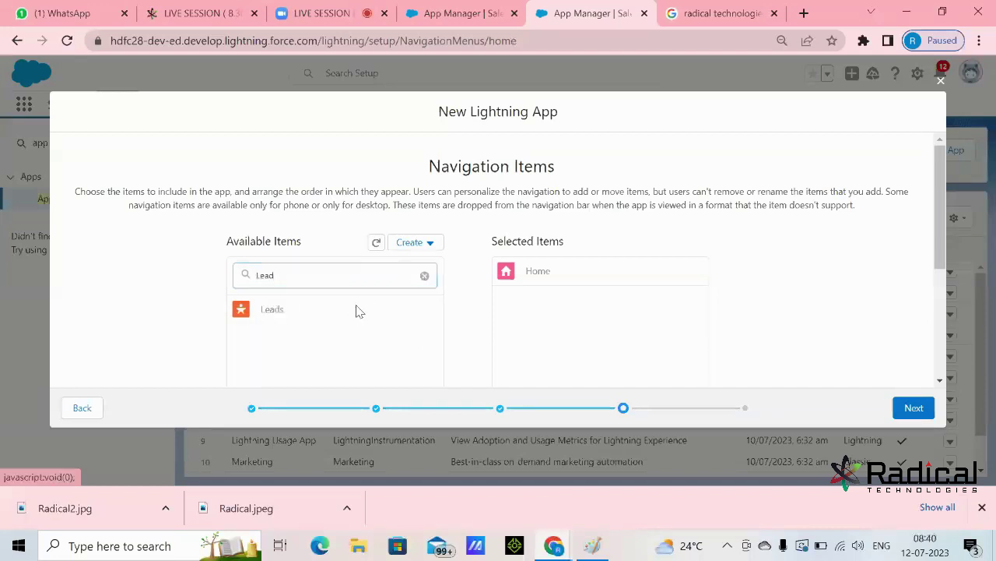
pyautogui.click(360, 311)
pyautogui.scroll(-2, 412, 288)
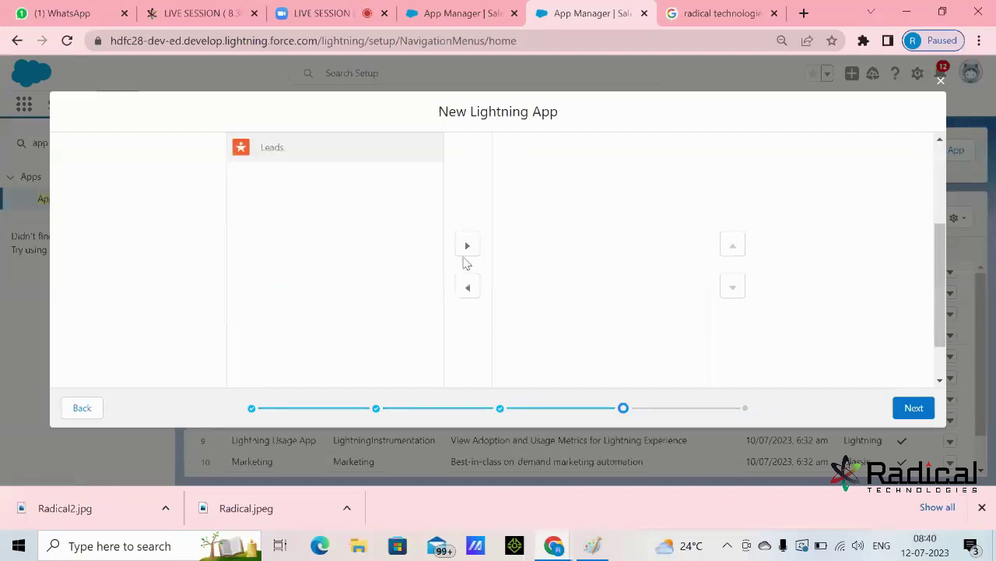
pyautogui.click(468, 257)
pyautogui.scroll(2, 389, 267)
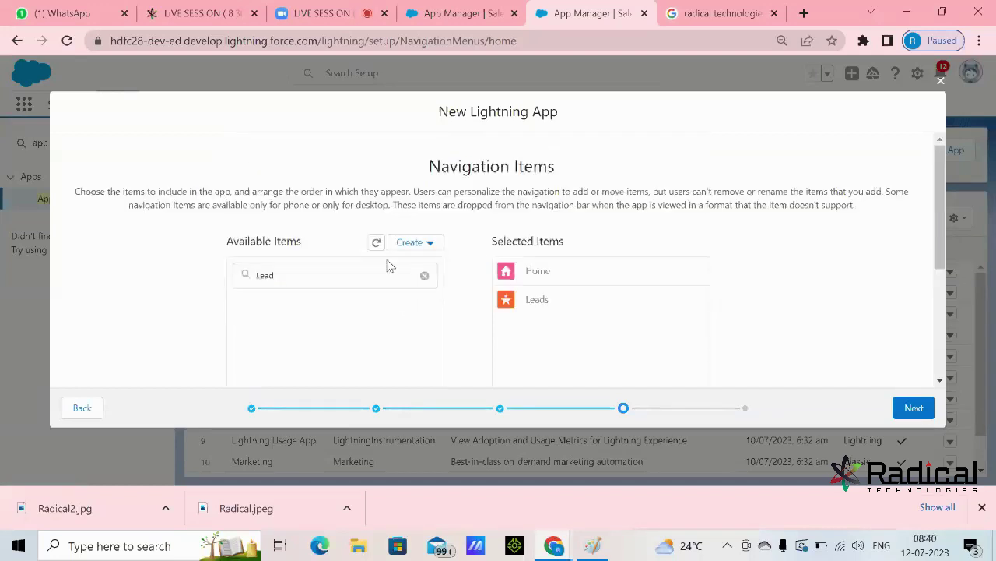
# - Filter for 'Account', add Accounts, and continue to the user profiles step
pyautogui.moveTo(373, 274); pyautogui.dragTo(225, 281)
pyautogui.write('Account')
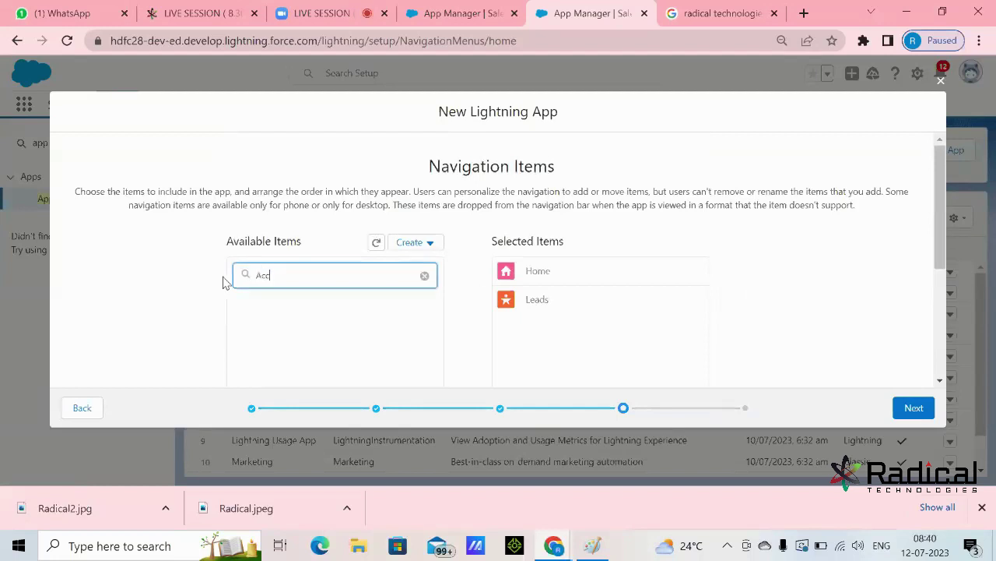
pyautogui.click(286, 321)
pyautogui.scroll(-2, 389, 296)
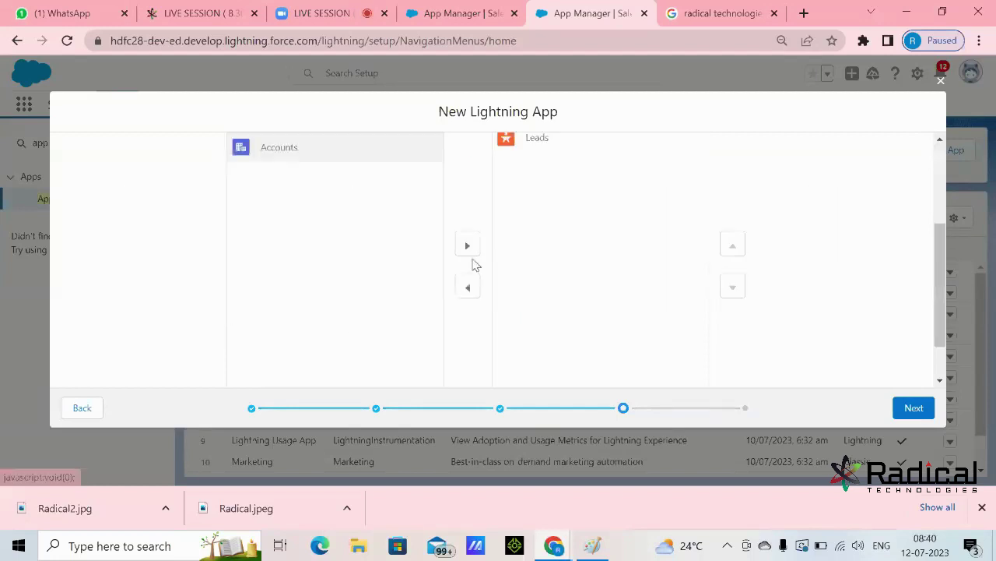
pyautogui.click(467, 251)
pyautogui.scroll(1, 710, 261)
pyautogui.scroll(2, 710, 261)
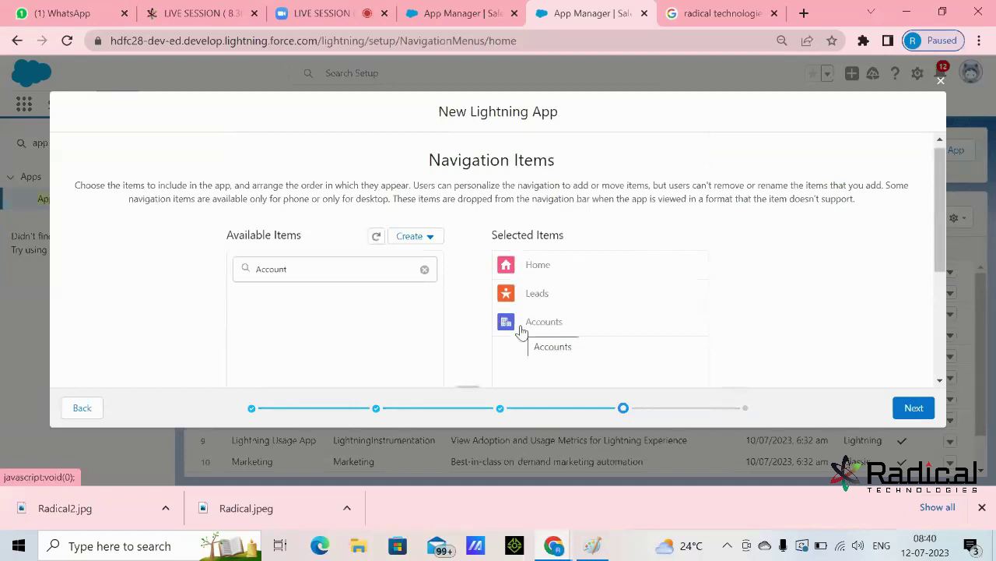
pyautogui.click(914, 408)
# - Filter profiles for 'Sys' and move System Administrator into Selected Profiles
pyautogui.scroll(-2, 802, 256)
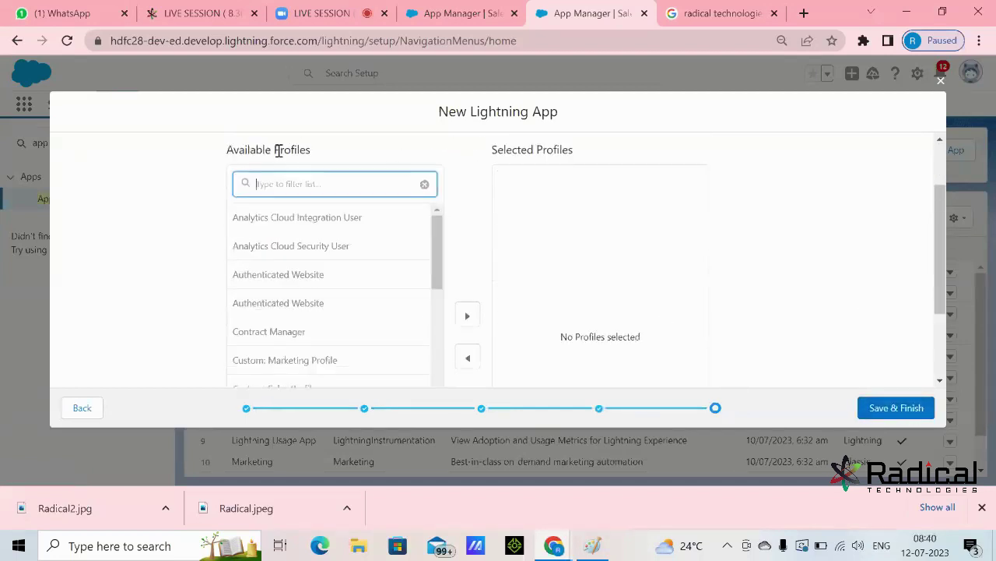
pyautogui.moveTo(277, 150); pyautogui.dragTo(314, 156)
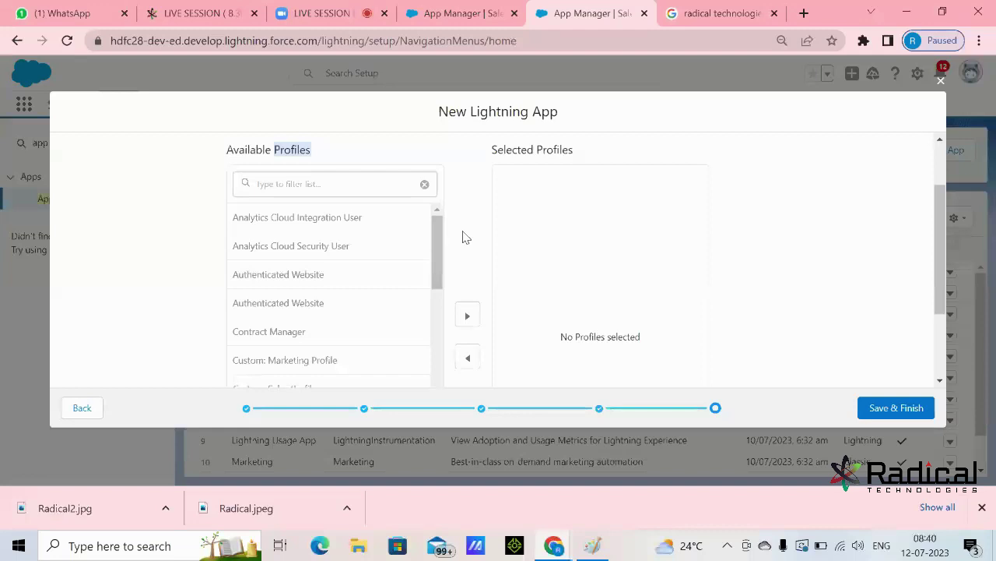
pyautogui.click(379, 142)
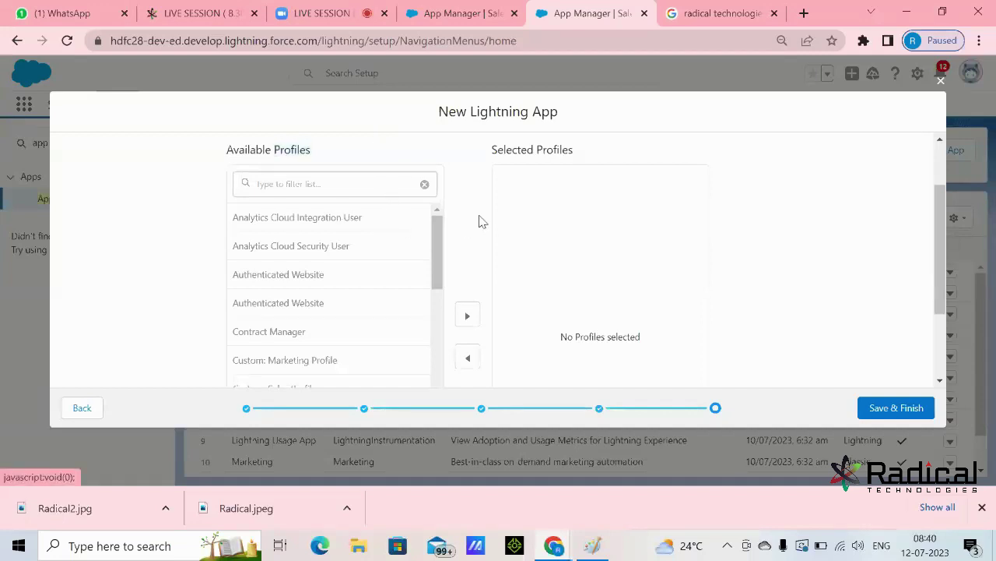
pyautogui.scroll(-3, 481, 221)
pyautogui.moveTo(436, 148); pyautogui.dragTo(439, 338)
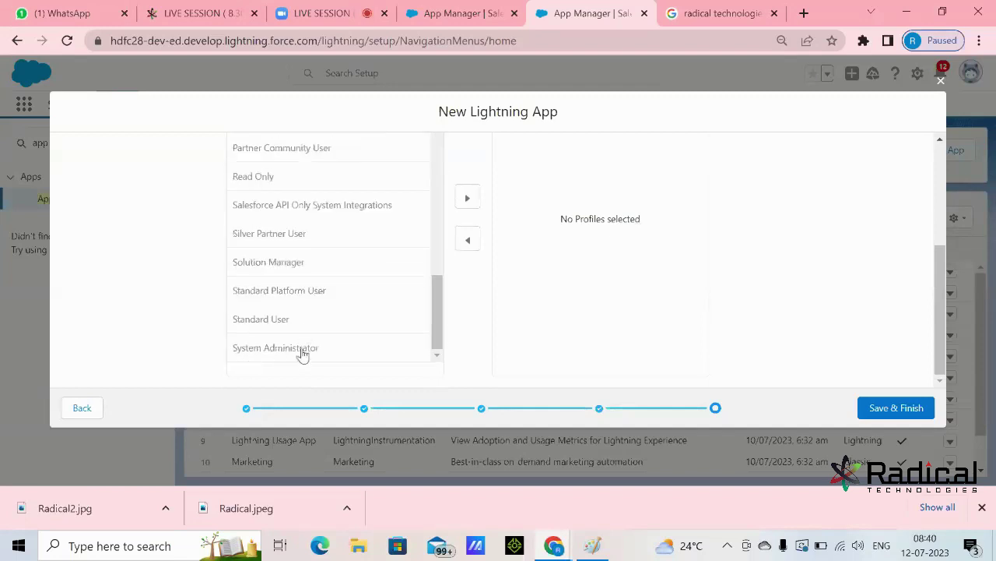
pyautogui.scroll(3, 467, 343)
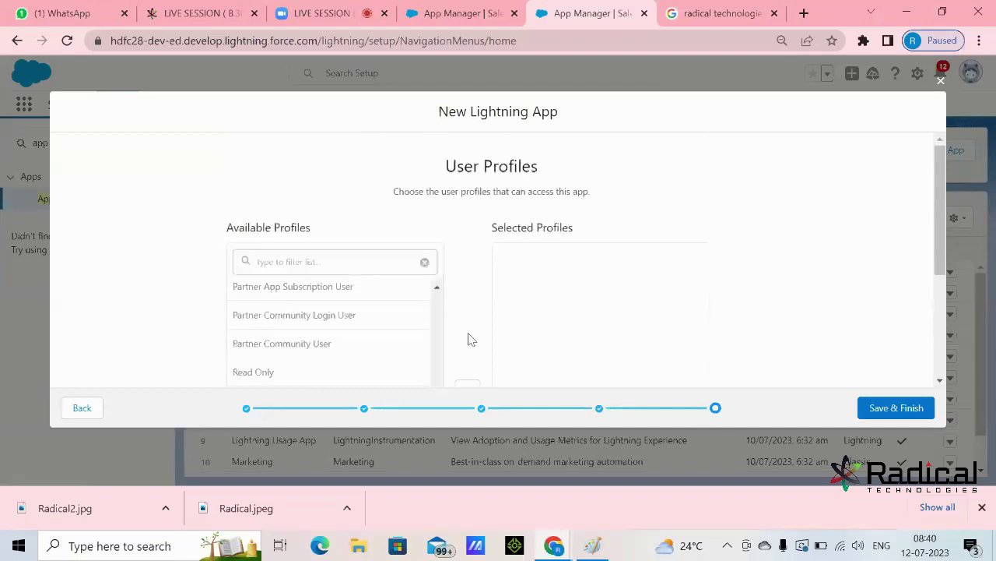
pyautogui.click(366, 267)
pyautogui.write('Sys')
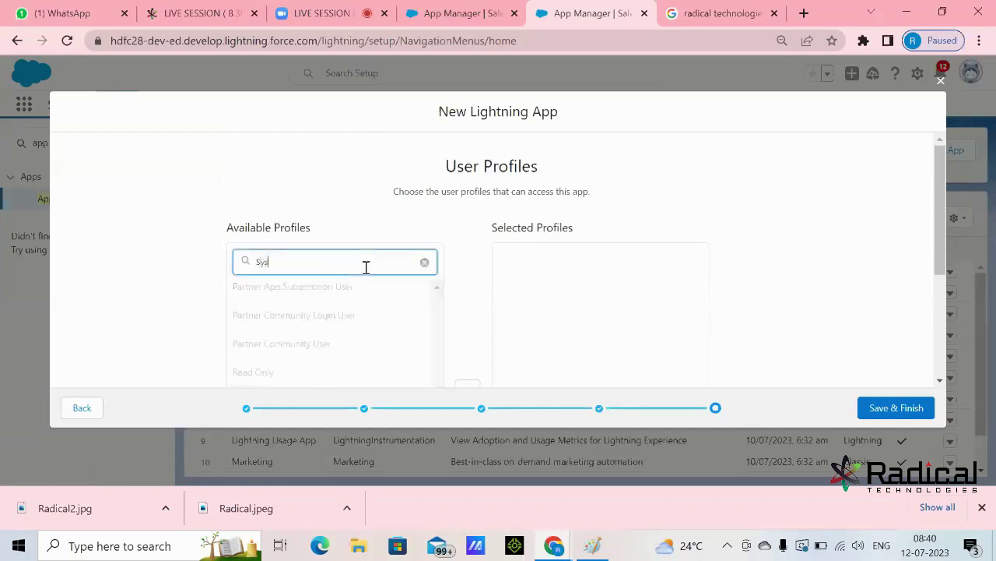
pyautogui.click(312, 327)
pyautogui.scroll(-2, 312, 327)
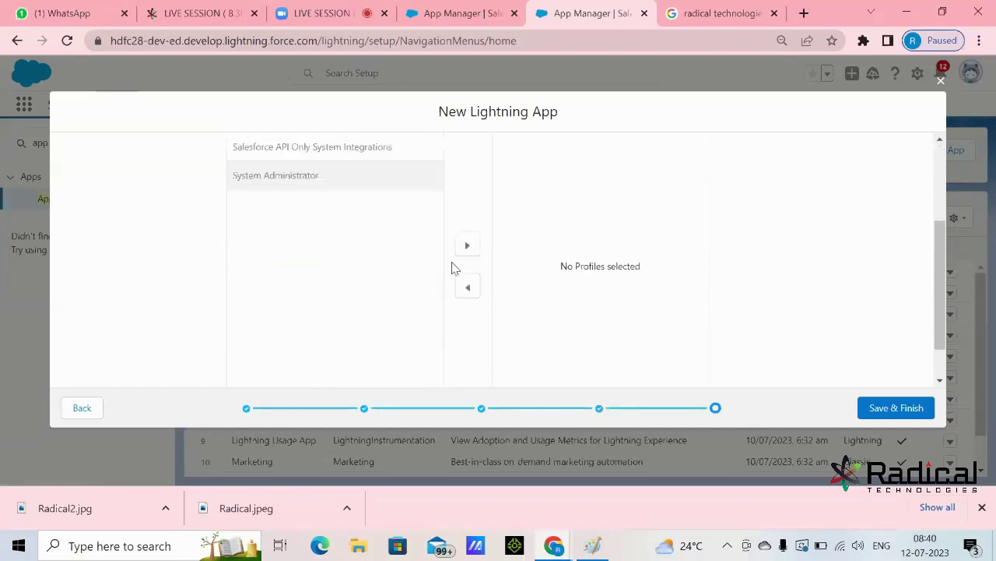
pyautogui.click(467, 246)
pyautogui.scroll(2, 768, 278)
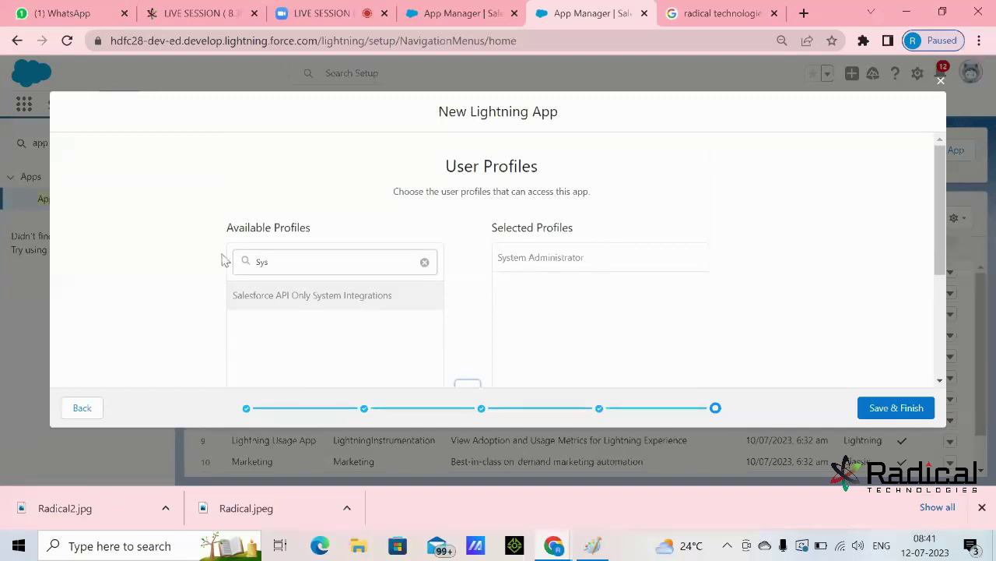
# - Clear the profile filter and save the app with Save & Finish
pyautogui.moveTo(288, 262); pyautogui.dragTo(210, 268)
pyautogui.press('BackSpace')
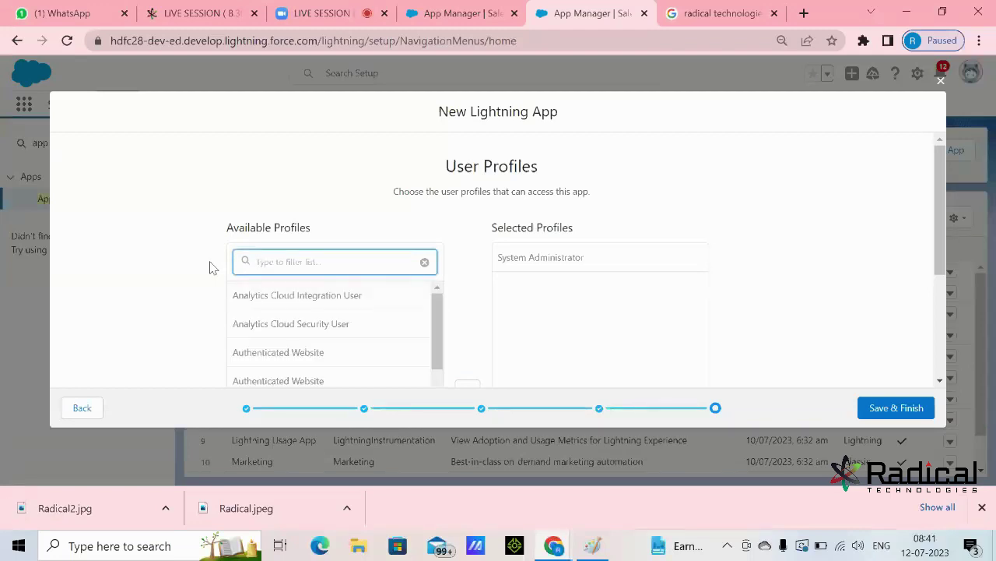
pyautogui.write('sol')
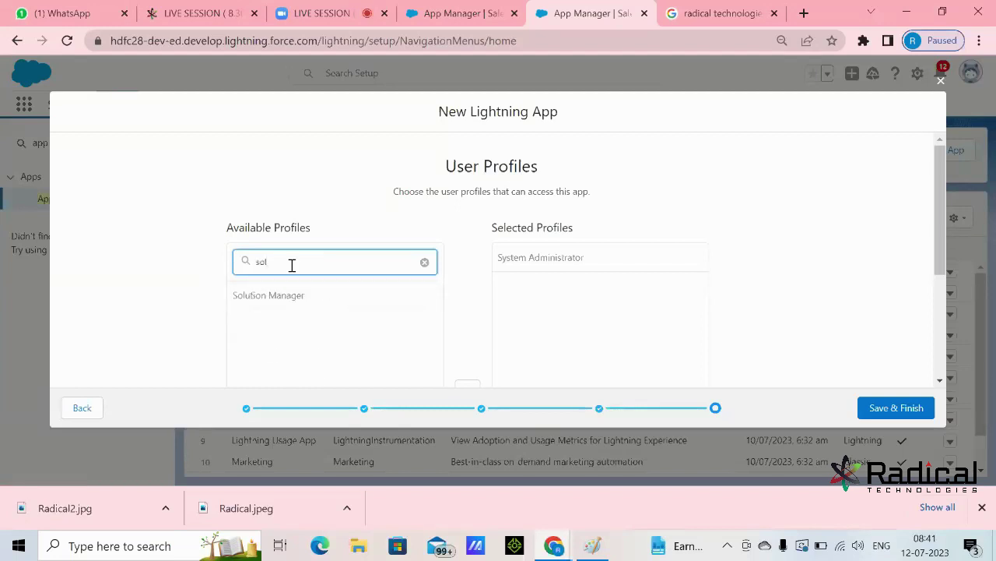
pyautogui.press('BackSpace')
pyautogui.press('BackSpace')
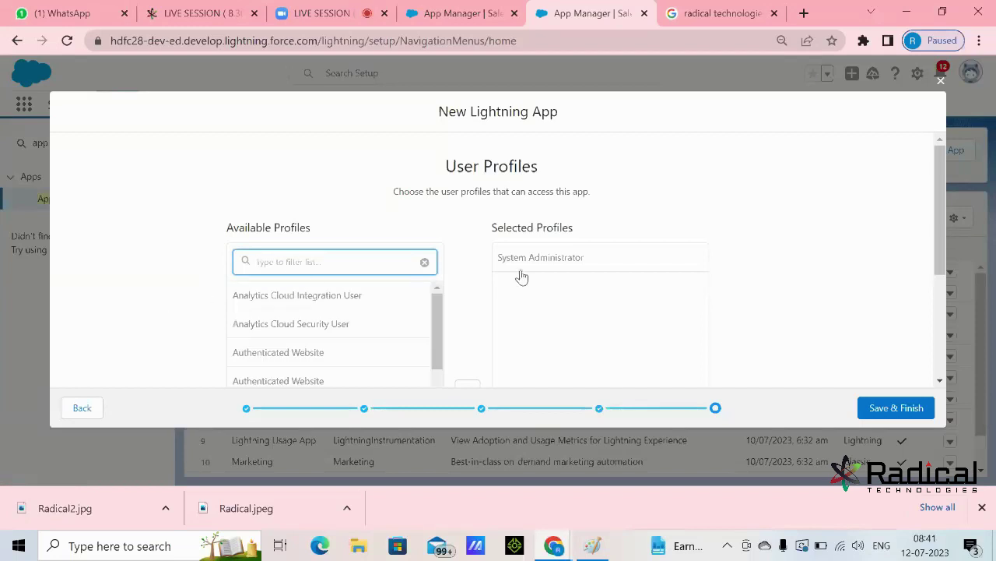
pyautogui.click(909, 416)
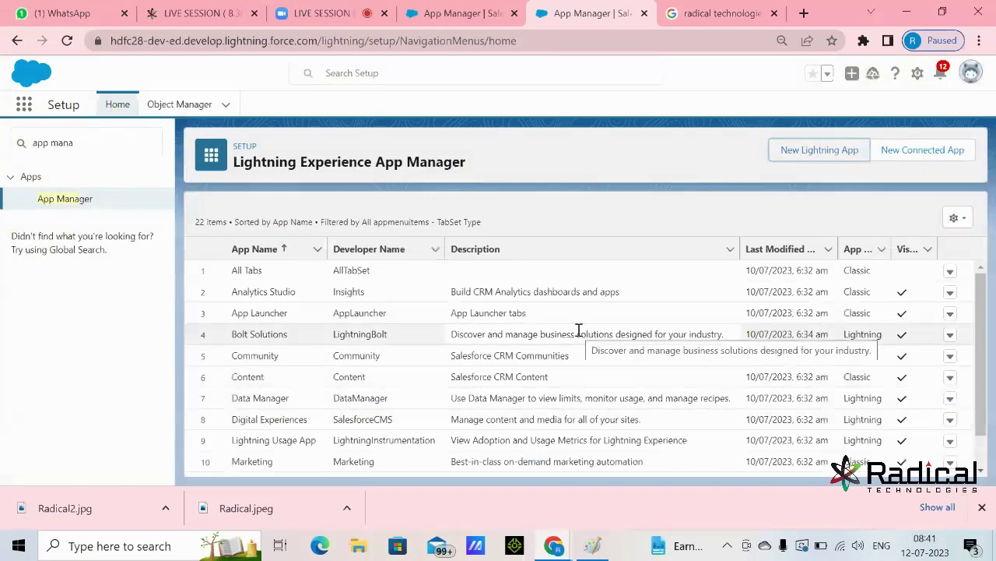
pyautogui.scroll(-3, 579, 330)
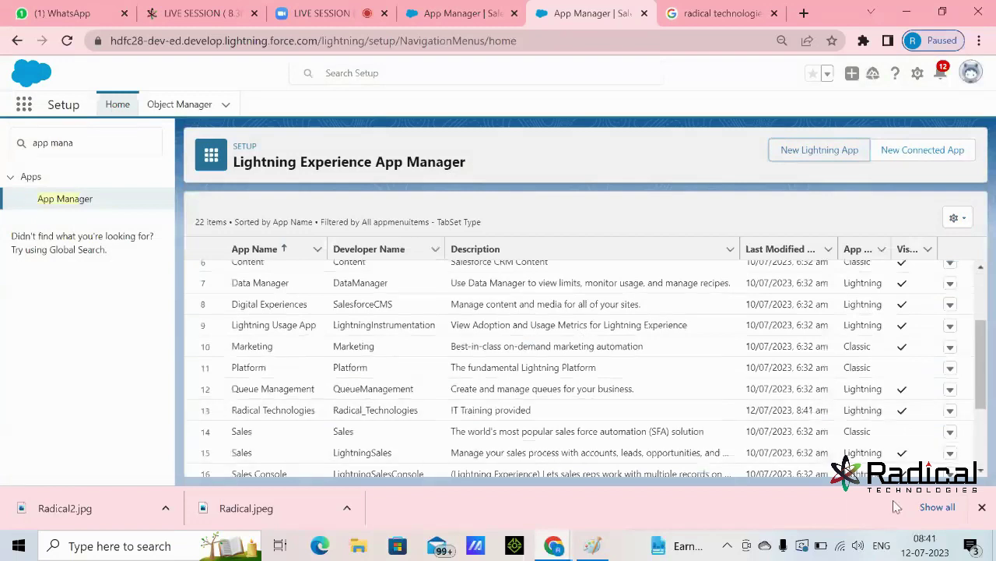
pyautogui.click(983, 507)
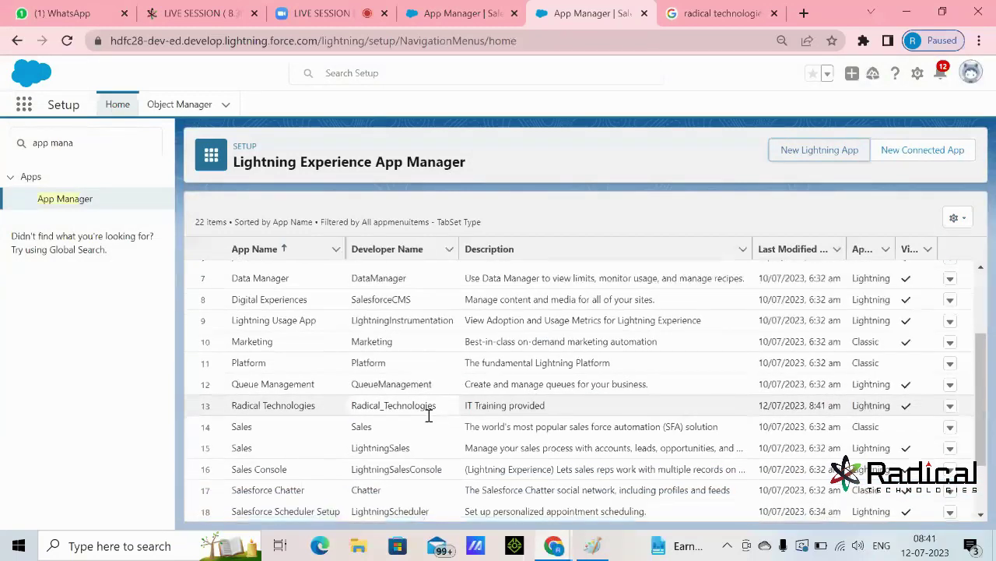
pyautogui.scroll(-3, 429, 417)
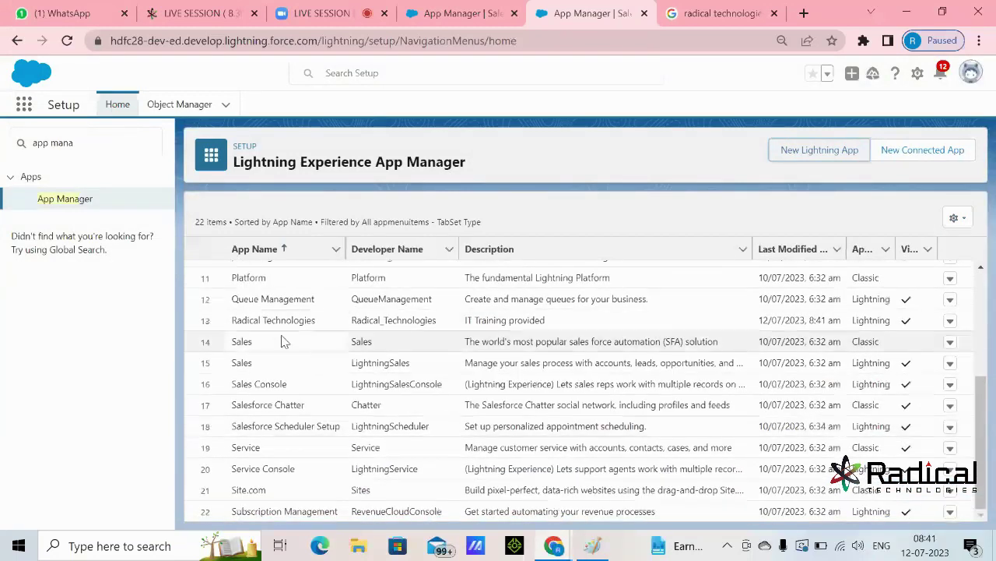
pyautogui.moveTo(237, 320); pyautogui.dragTo(324, 327)
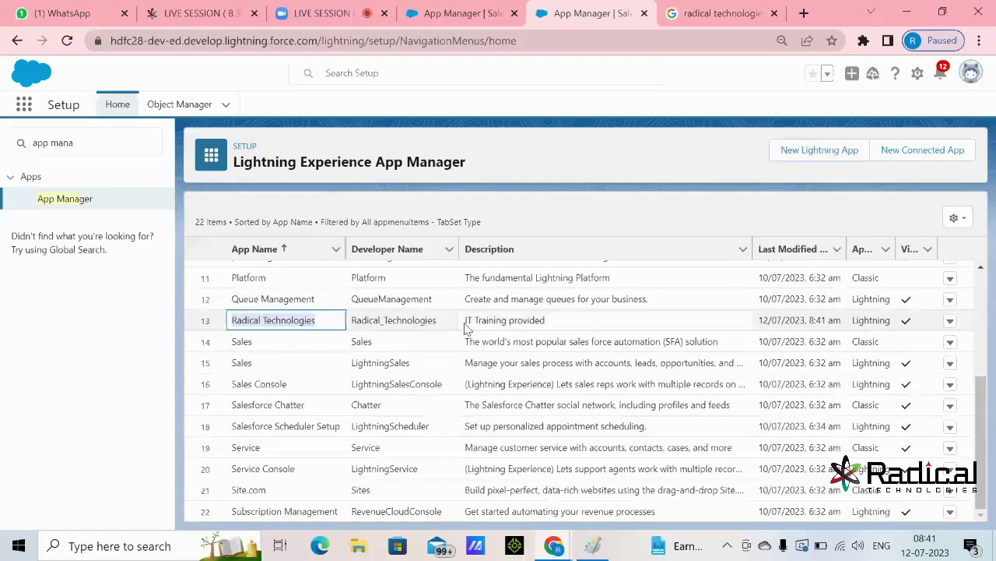
pyautogui.moveTo(466, 320); pyautogui.dragTo(543, 321)
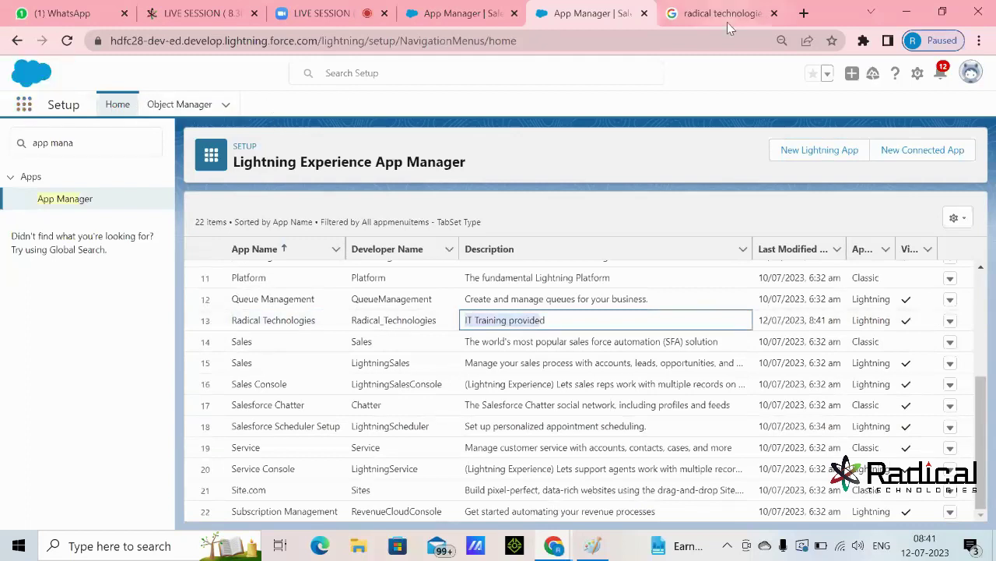
pyautogui.click(24, 104)
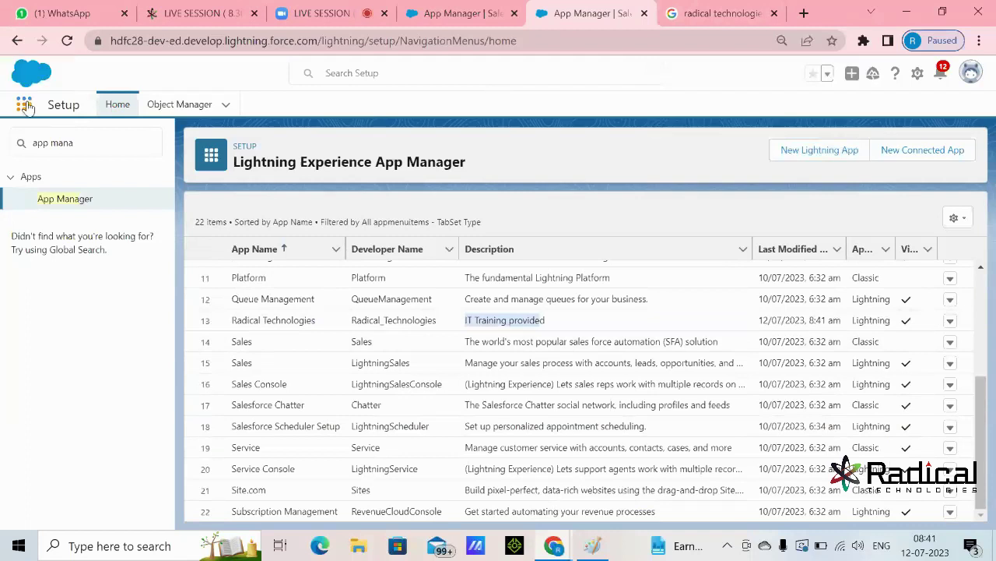
# - Launch Radical Technologies by searching 'Rad' and close the Einstein Search announcement
pyautogui.write('Rad')
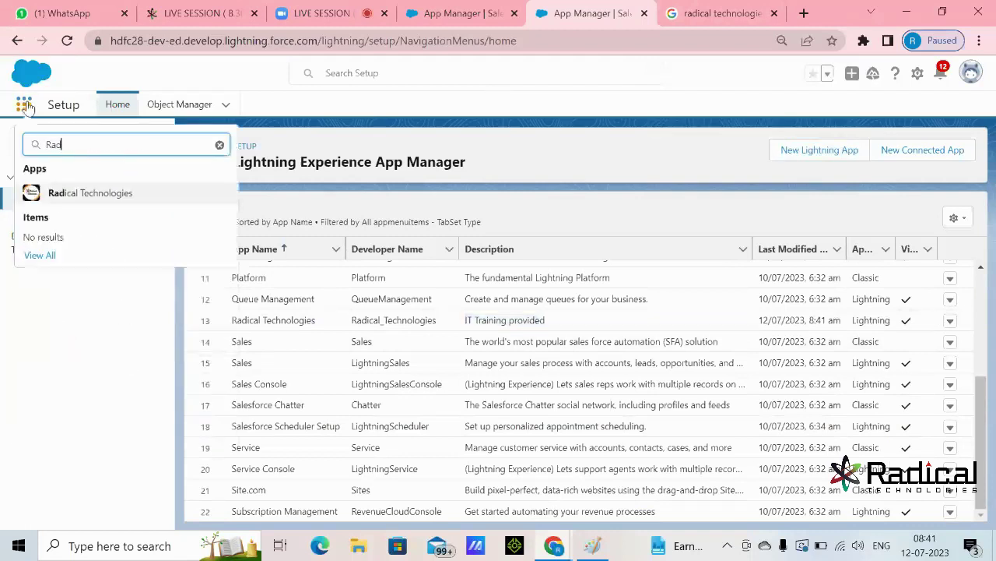
pyautogui.click(97, 199)
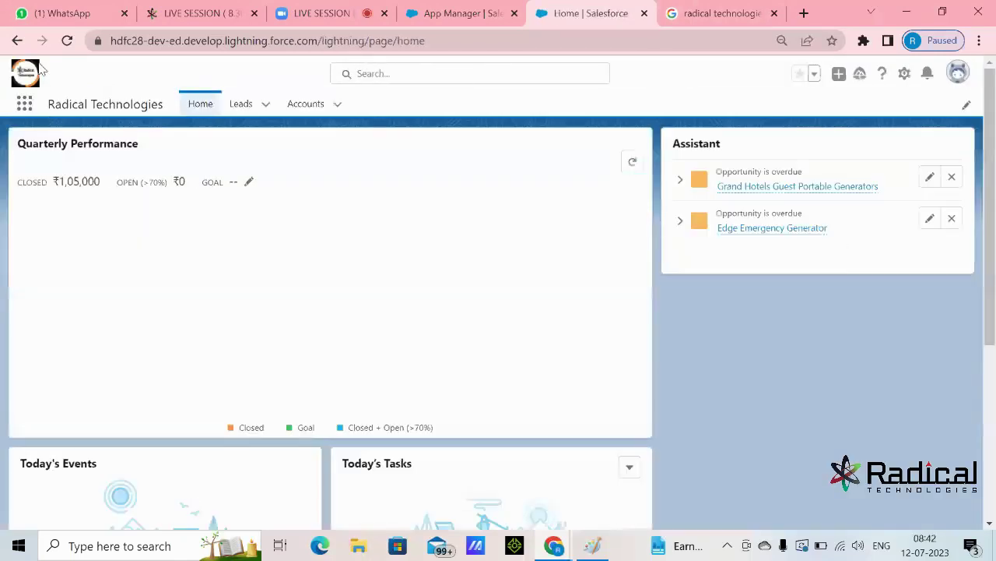
pyautogui.moveTo(49, 104); pyautogui.dragTo(154, 108)
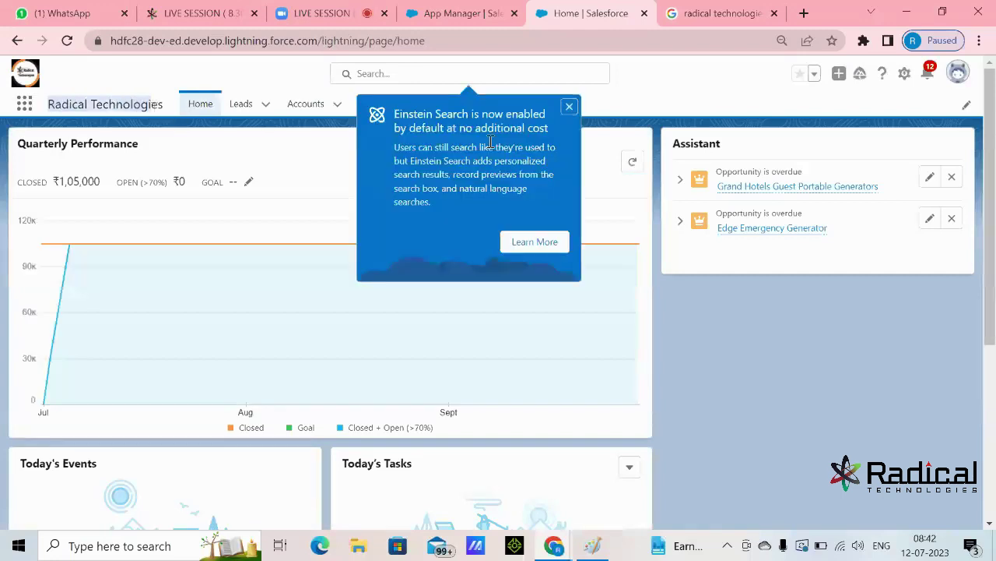
pyautogui.click(569, 107)
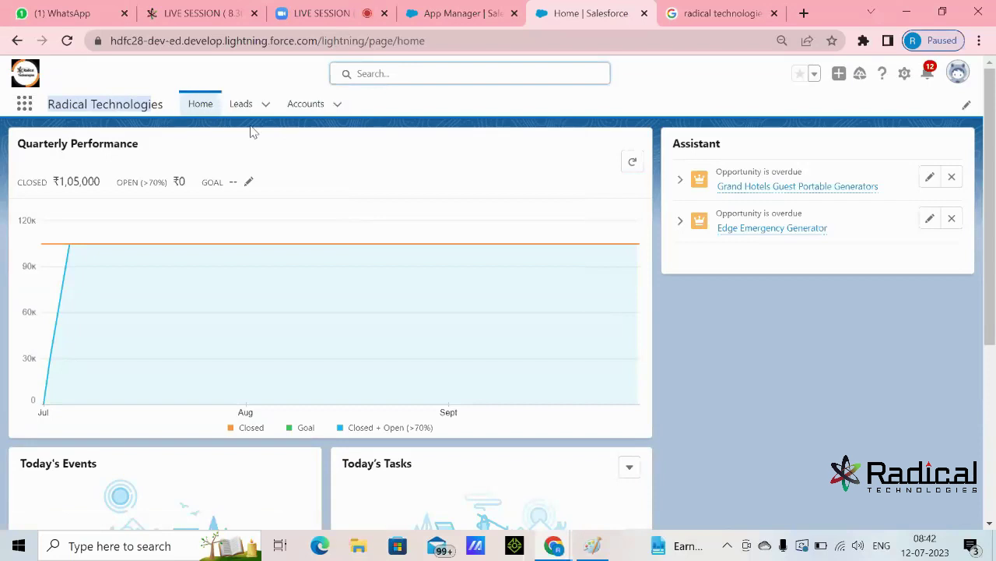
# - Clear the highlighted app name and switch to the 'LIVE SESSION' Zoom tab
pyautogui.click(429, 115)
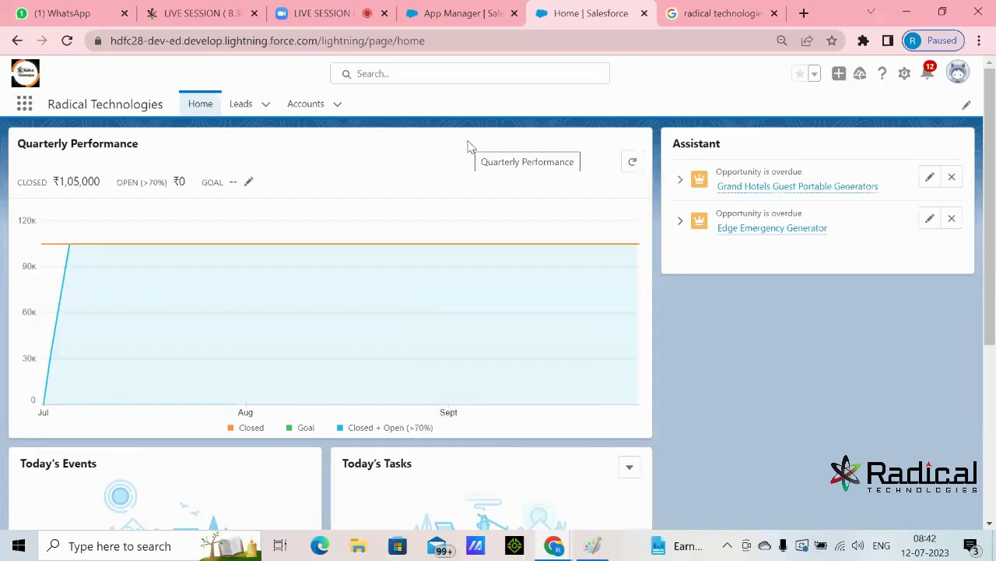
pyautogui.click(335, 14)
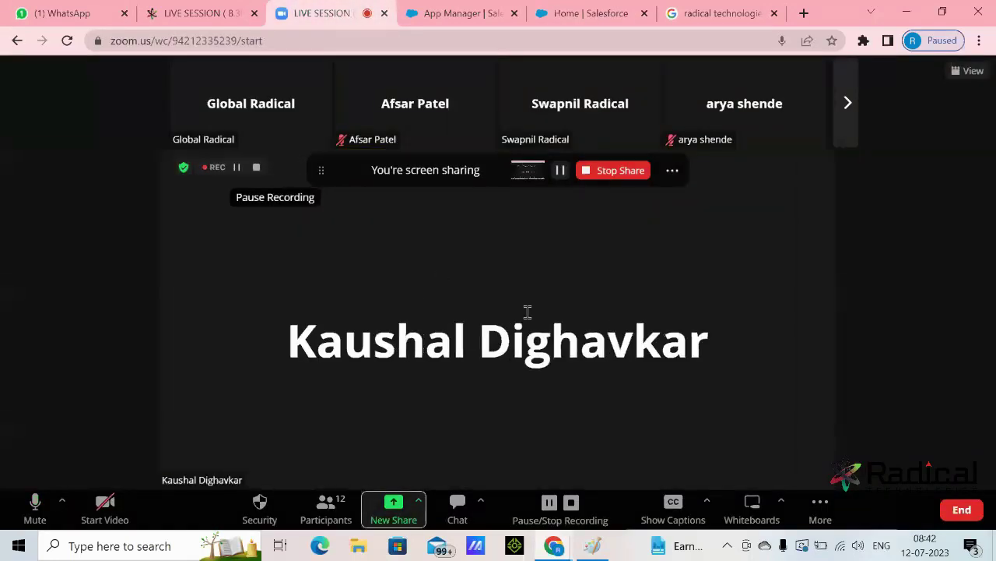
# - Switch back to the 'Home | Salesforce' browser tab
pyautogui.click(605, 7)
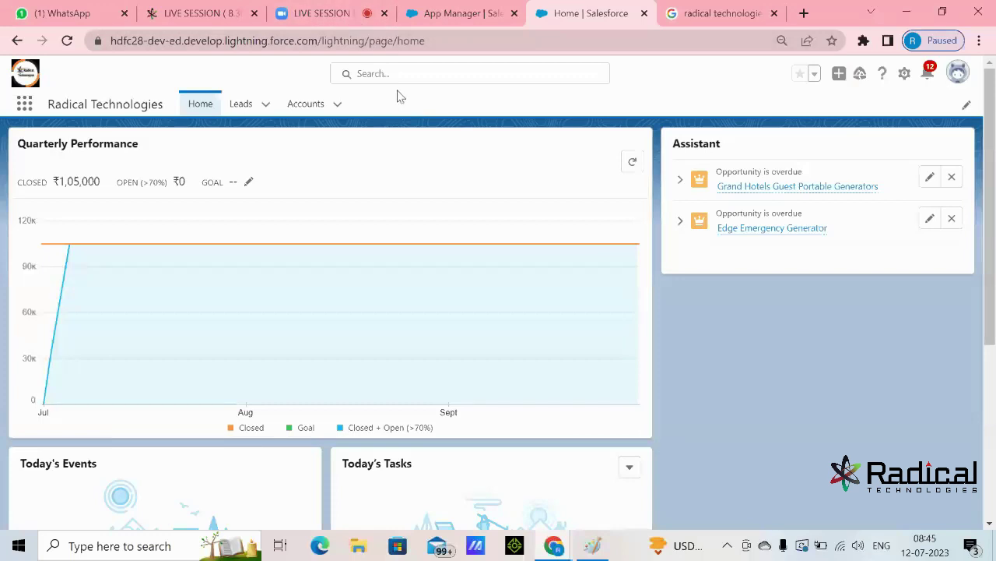
# - In red, type 'Object Creation:' with '1. Navigation method' and '2. Schema builder' below it
pyautogui.click(593, 545)
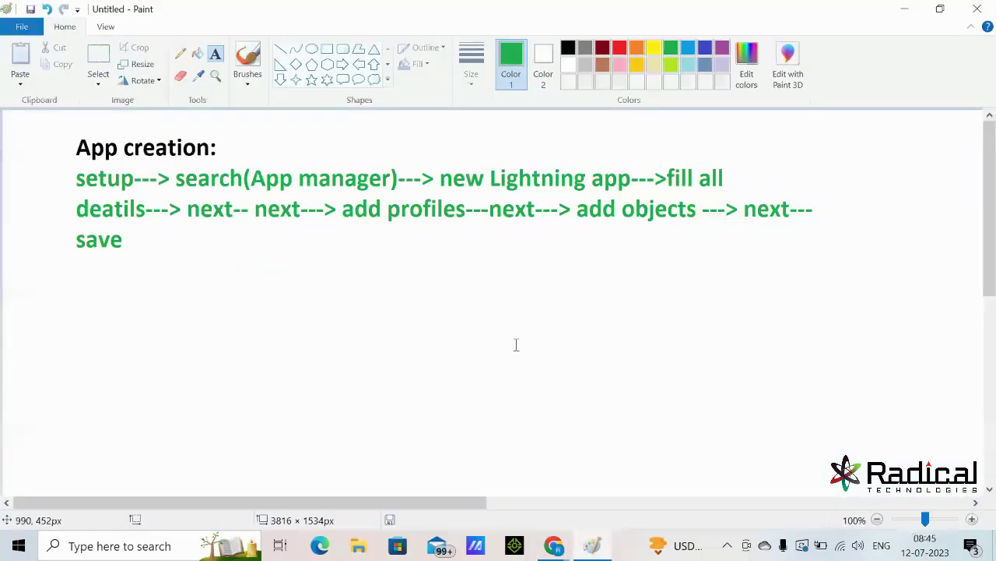
pyautogui.click(620, 48)
pyautogui.click(72, 269)
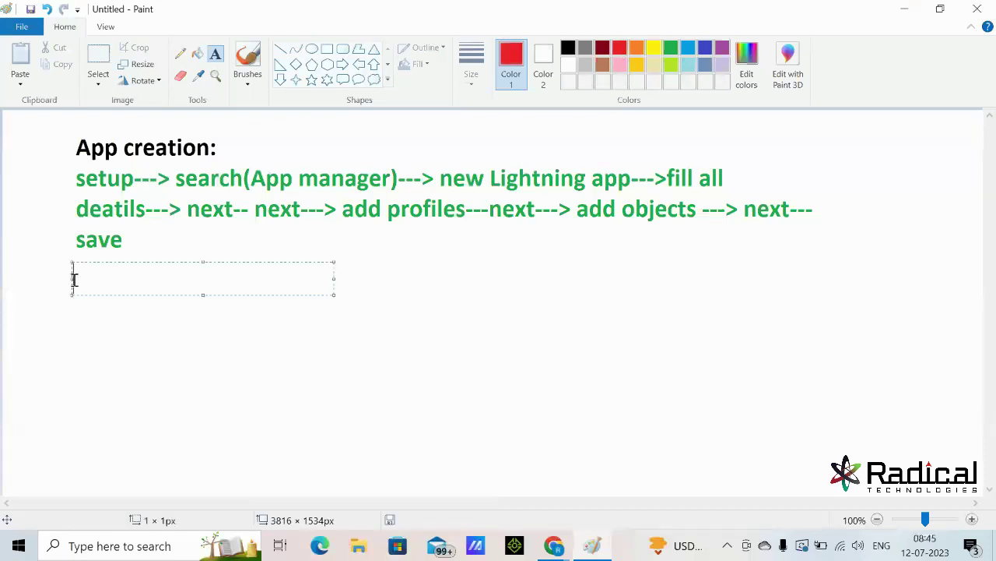
pyautogui.write('Object Creation:')
pyautogui.press('Return')
pyautogui.press('Return')
pyautogui.write('1')
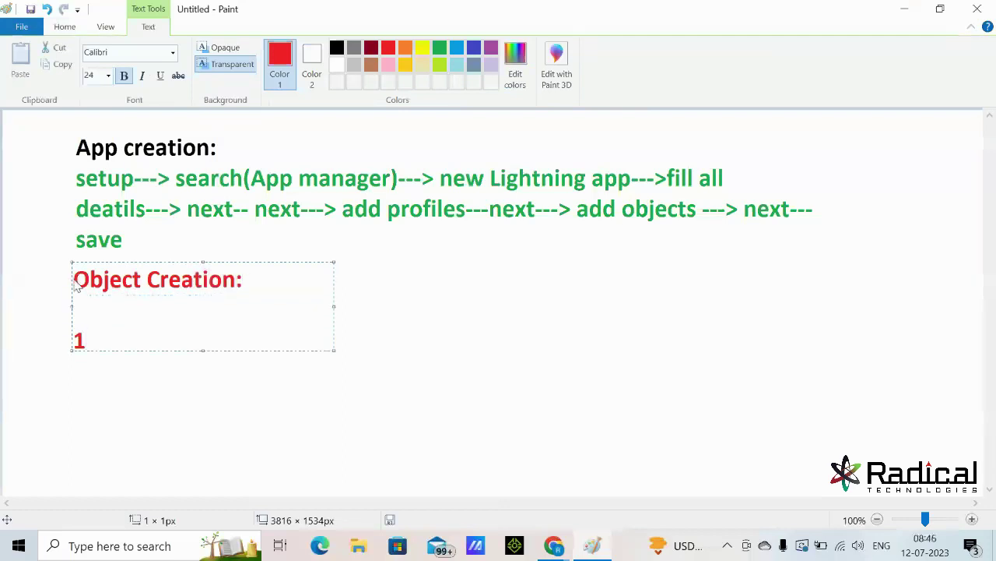
pyautogui.write('. Navigation method')
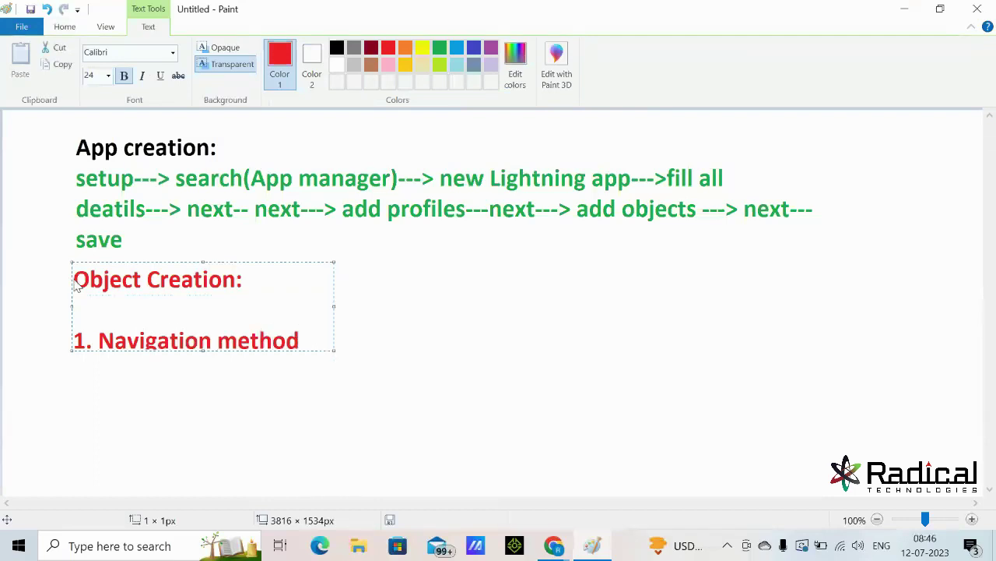
pyautogui.press('Return')
pyautogui.write('2. Schema buil')
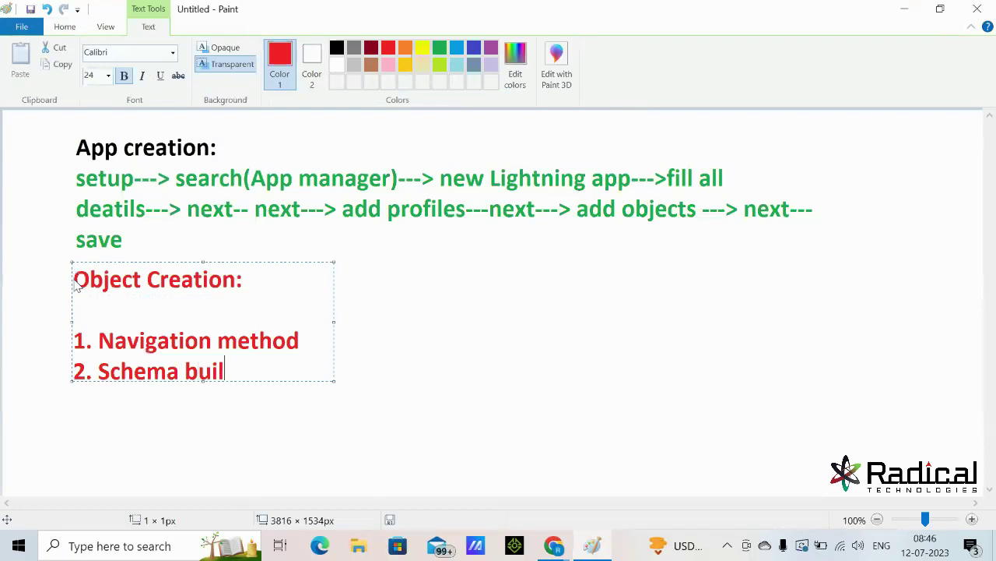
pyautogui.write('der')
pyautogui.press('Return')
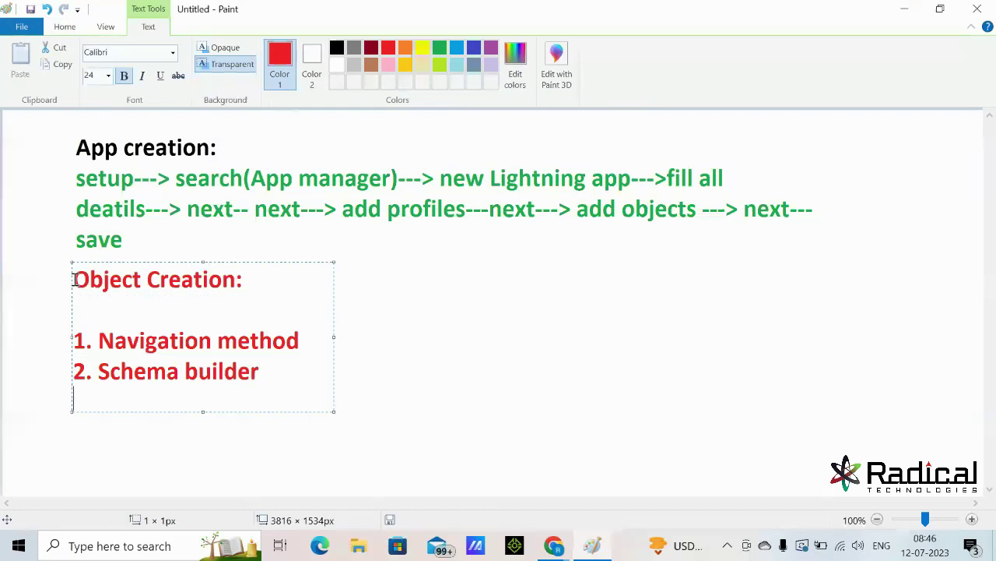
# - Highlight the two list items, commit the red text, and place a text box after Navigation method
pyautogui.moveTo(110, 371); pyautogui.dragTo(228, 364)
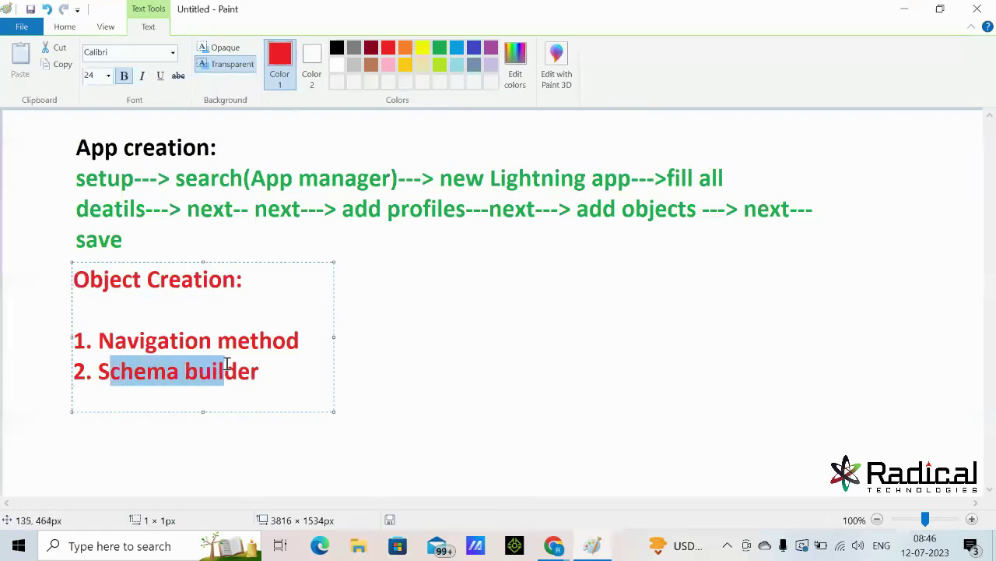
pyautogui.moveTo(127, 342); pyautogui.dragTo(242, 351)
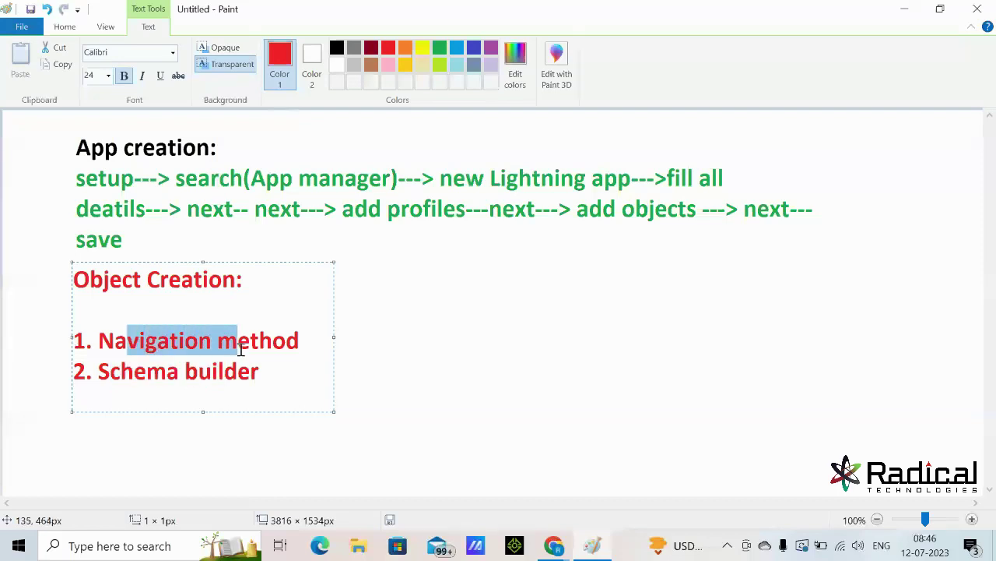
pyautogui.moveTo(121, 371); pyautogui.dragTo(276, 381)
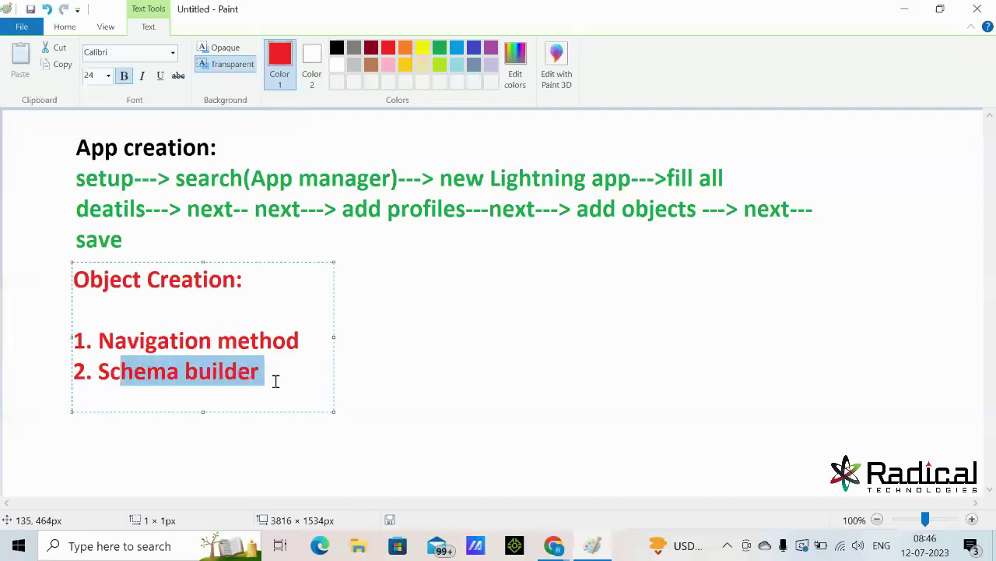
pyautogui.click(428, 348)
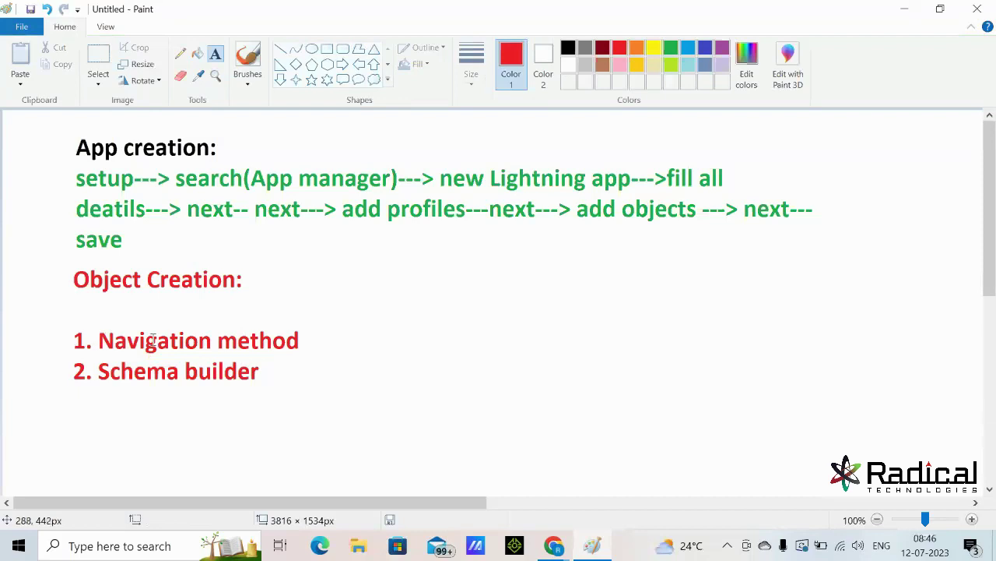
pyautogui.click(301, 341)
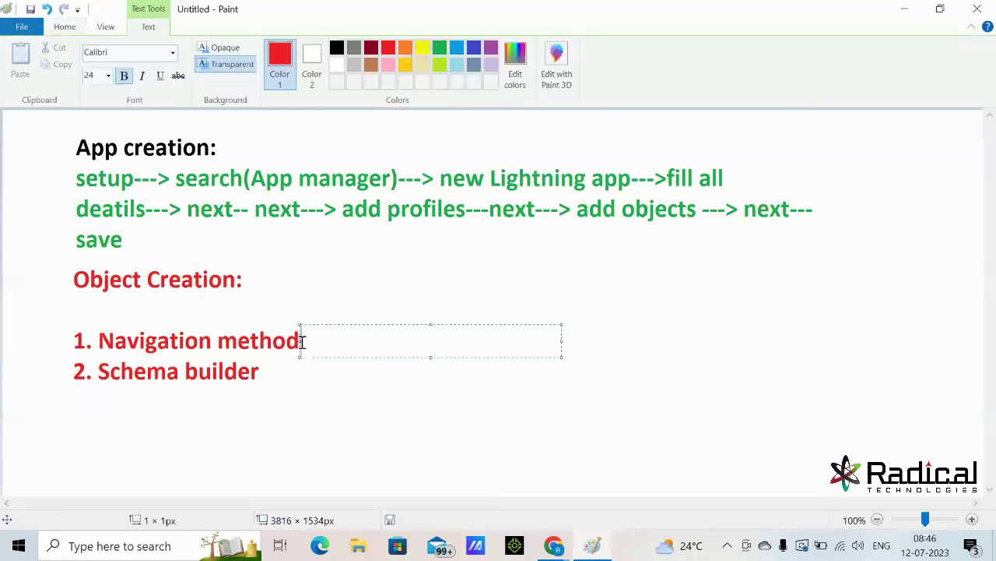
# - Write the green note '-- we can create objects and Fields' after Navigation method and copy it
pyautogui.click(443, 48)
pyautogui.write('--  we can cr')
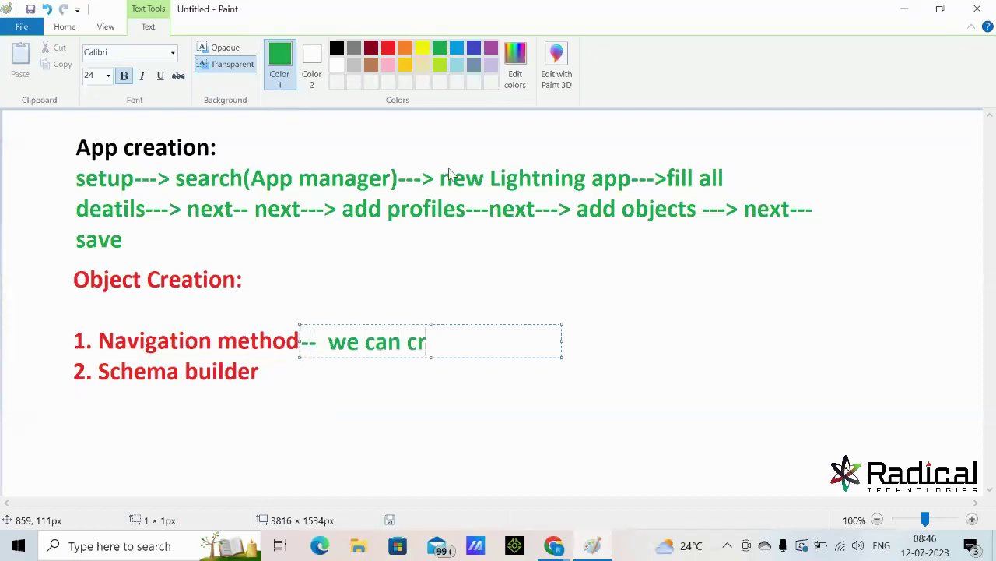
pyautogui.write('eate objects')
pyautogui.press('Return')
pyautogui.write('and Fiel')
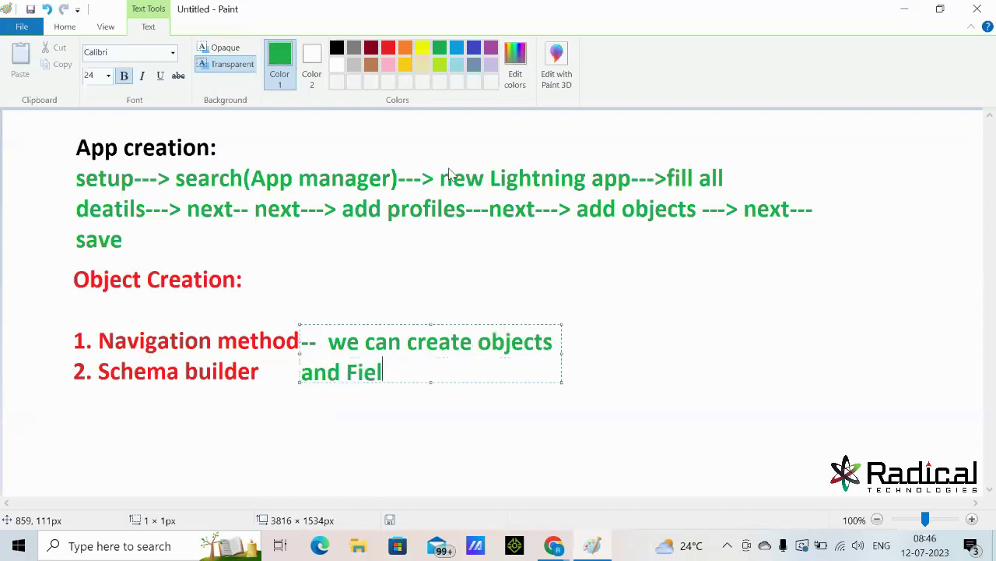
pyautogui.write('ss')
pyautogui.press('BackSpace')
pyautogui.write('ds')
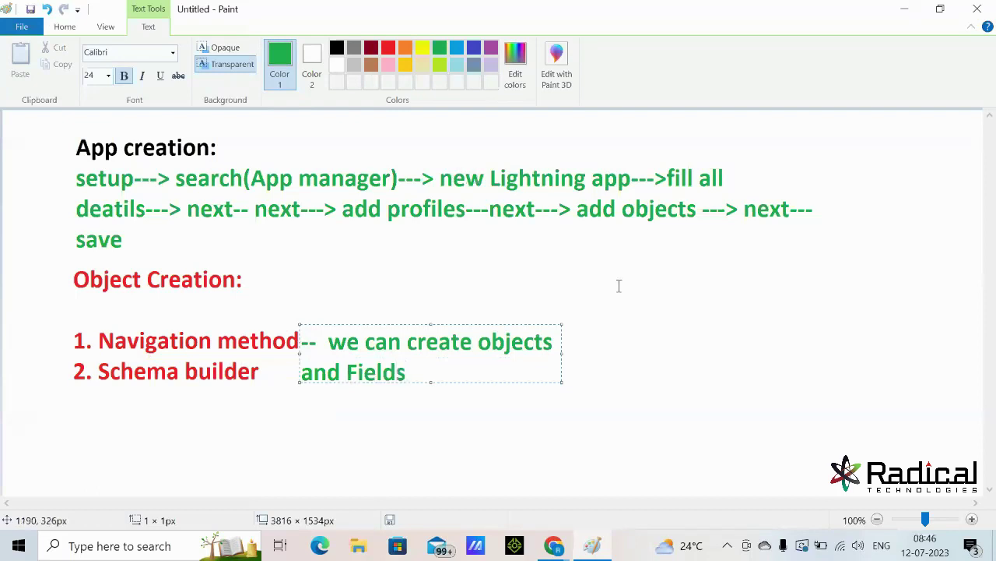
pyautogui.moveTo(564, 357); pyautogui.dragTo(725, 328)
pyautogui.moveTo(625, 344); pyautogui.dragTo(300, 342)
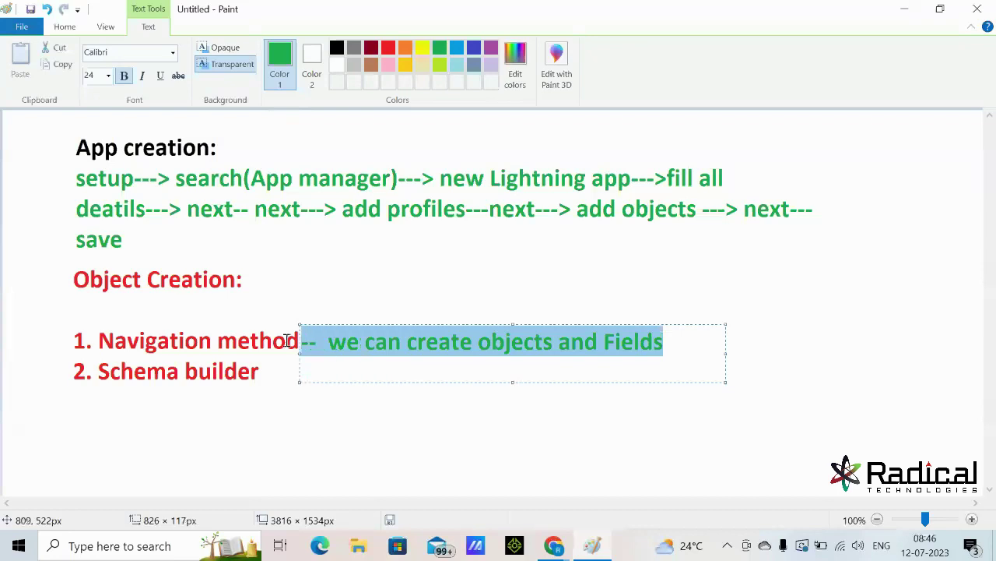
pyautogui.hotkey('ctrl', 'c')
pyautogui.click(365, 423)
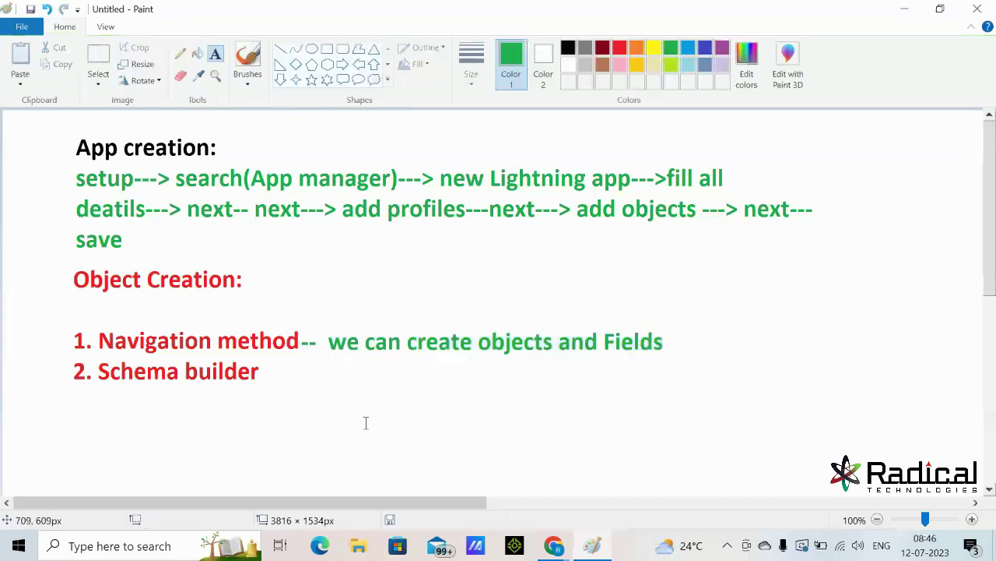
# - Paste the same green note beside Schema builder and widen it onto one line
pyautogui.click(291, 359)
pyautogui.hotkey('ctrl', 'v')
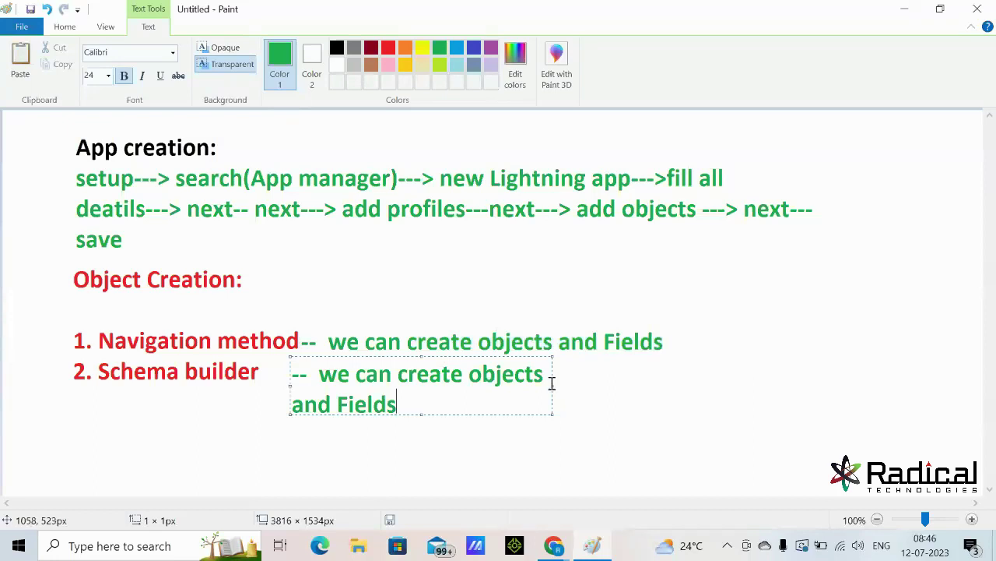
pyautogui.moveTo(553, 387); pyautogui.dragTo(741, 385)
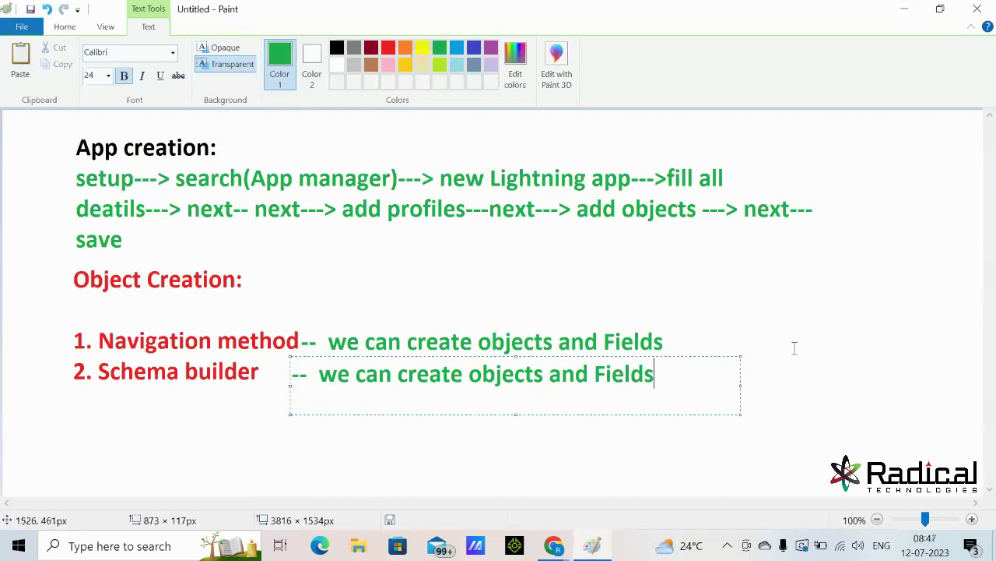
pyautogui.click(798, 269)
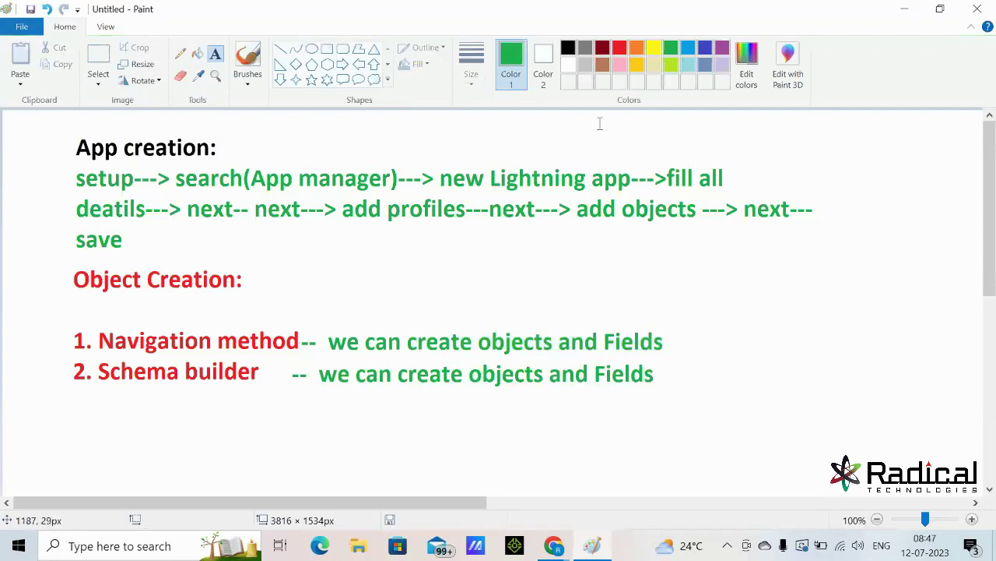
pyautogui.click(282, 50)
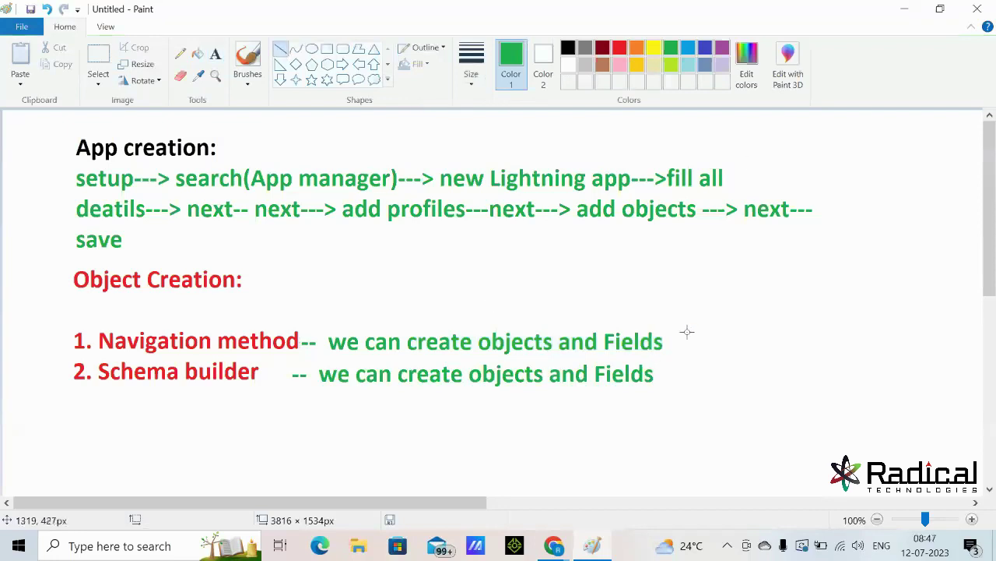
# - Draw a vertical green divider and note 'Object --- Via Navigation' and 'Fields--- Schema builder' beside it
pyautogui.moveTo(678, 303); pyautogui.dragTo(678, 382)
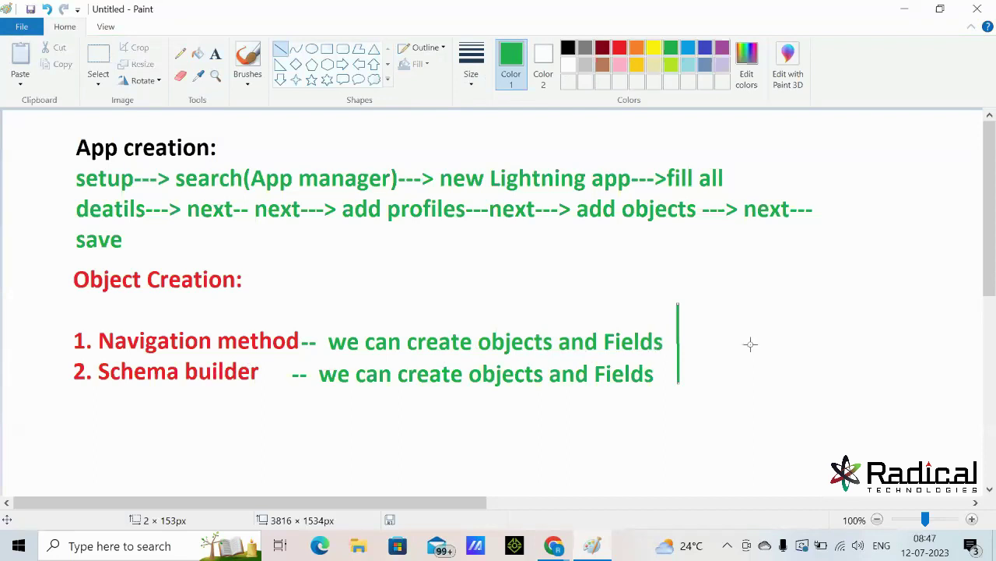
pyautogui.click(216, 53)
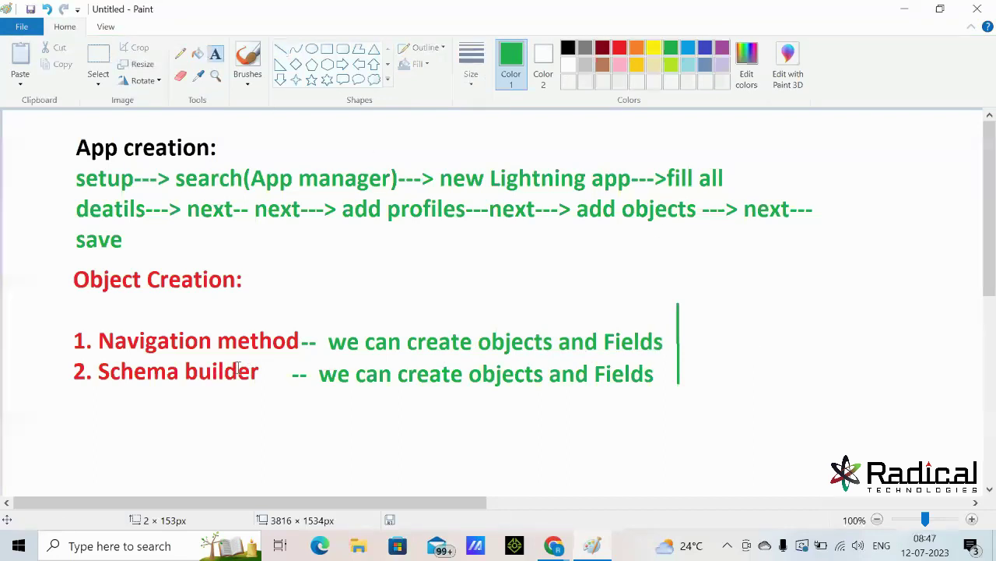
pyautogui.click(719, 310)
pyautogui.write('O')
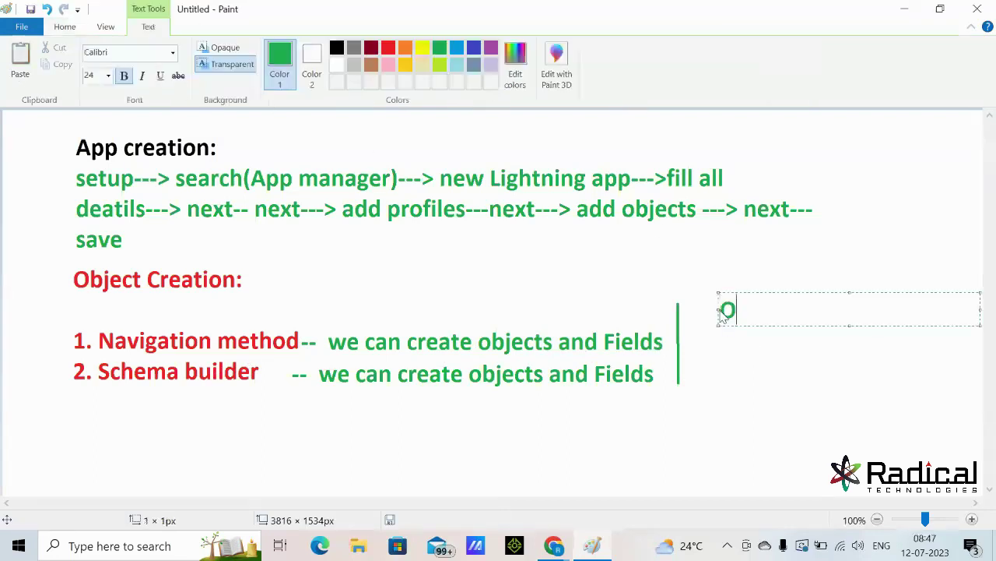
pyautogui.write('bject --- Via Na')
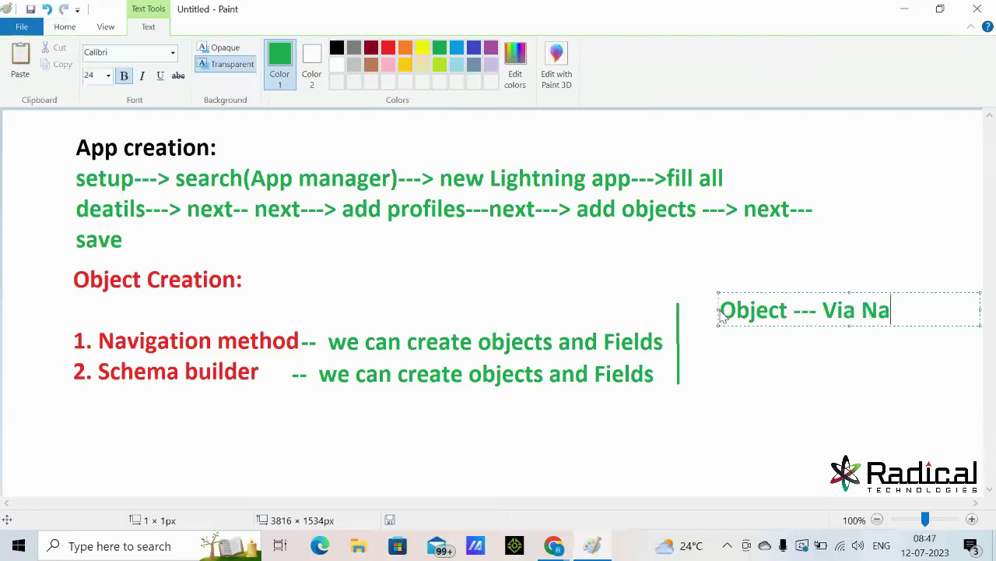
pyautogui.write('vigation')
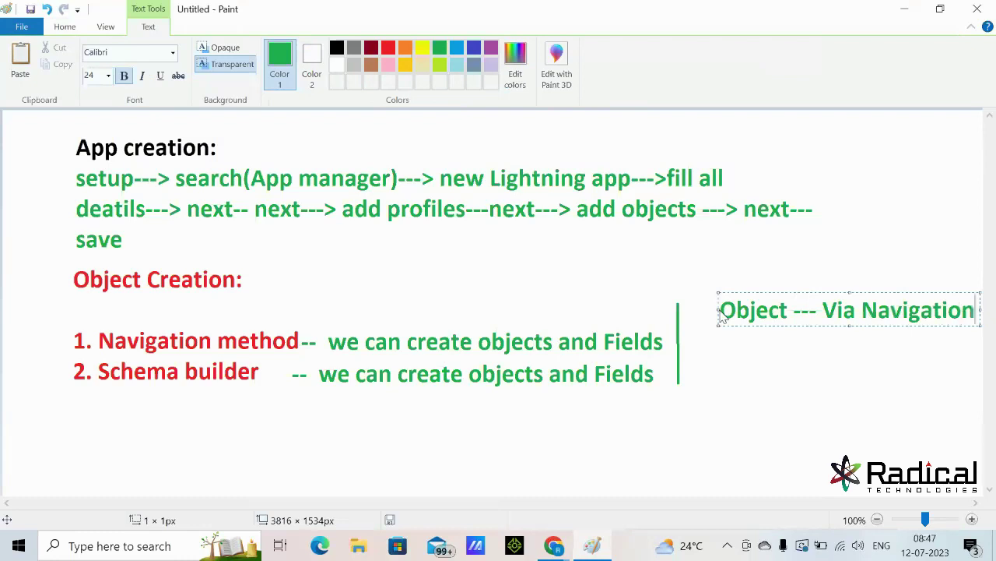
pyautogui.press('Return')
pyautogui.write('Fiel')
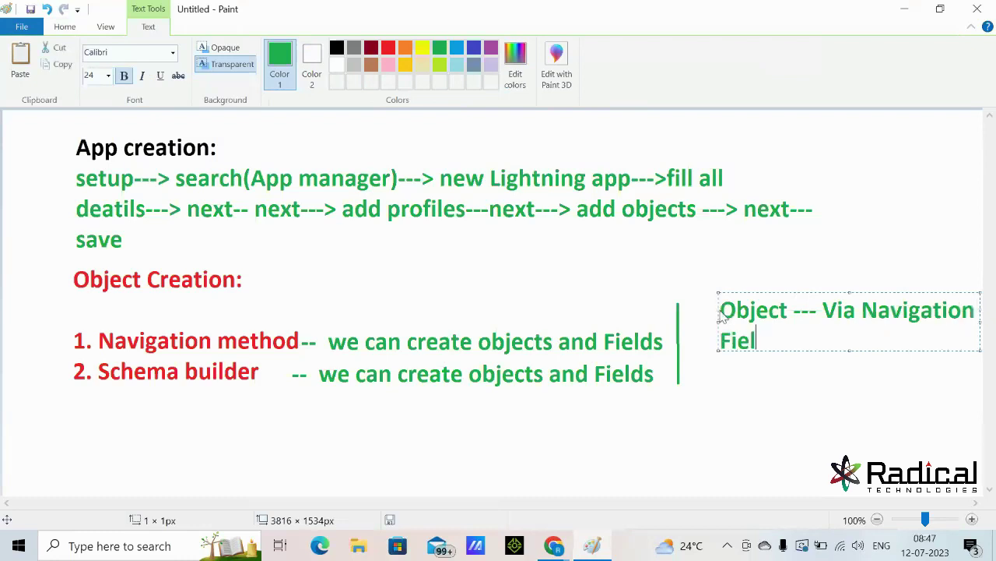
pyautogui.write('ds--- S')
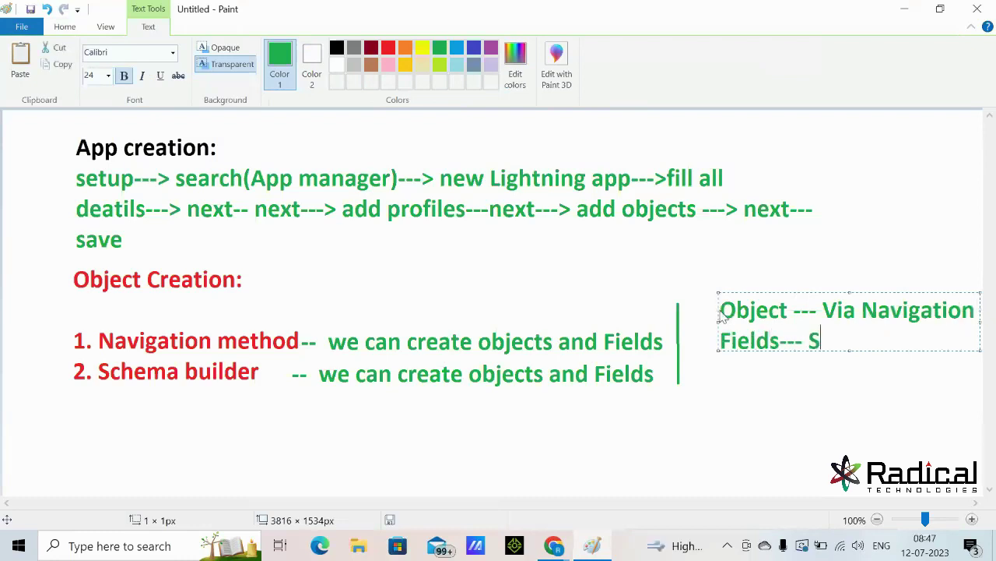
pyautogui.write('chema builder')
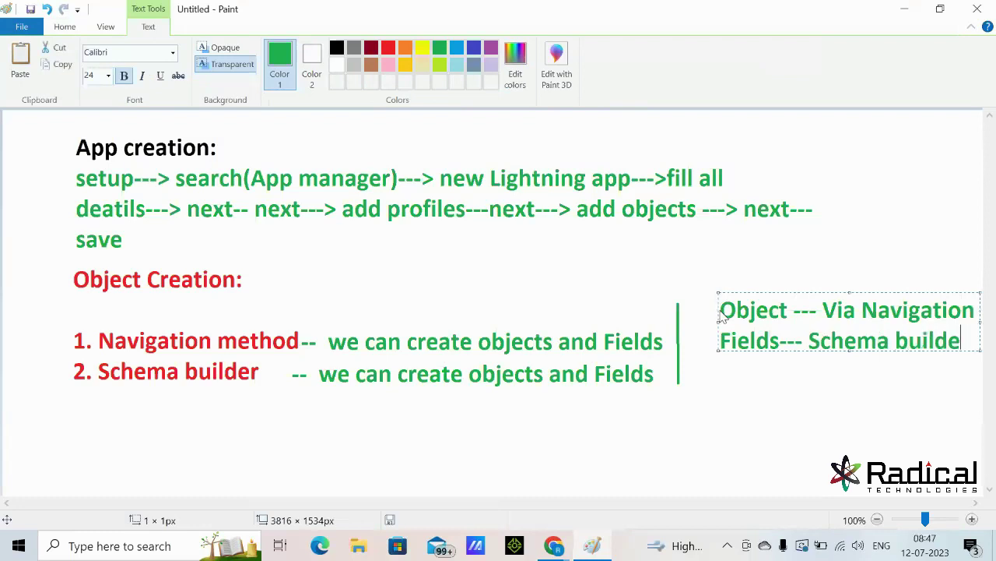
pyautogui.click(756, 389)
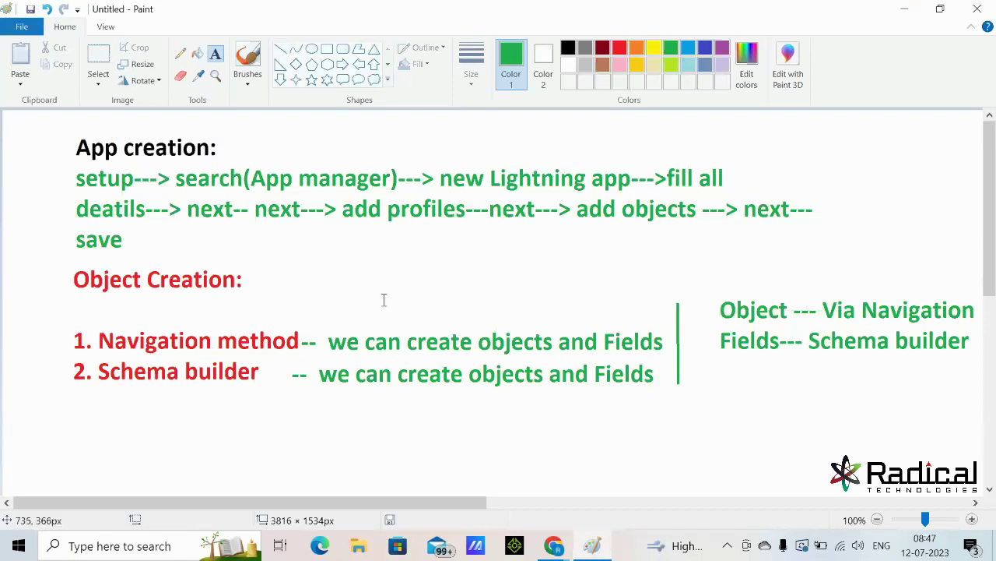
# - Below the methods, type the green steps 'setup--> object manager---> create---> create custom object---> fill all details--- save'
pyautogui.scroll(-1, 169, 378)
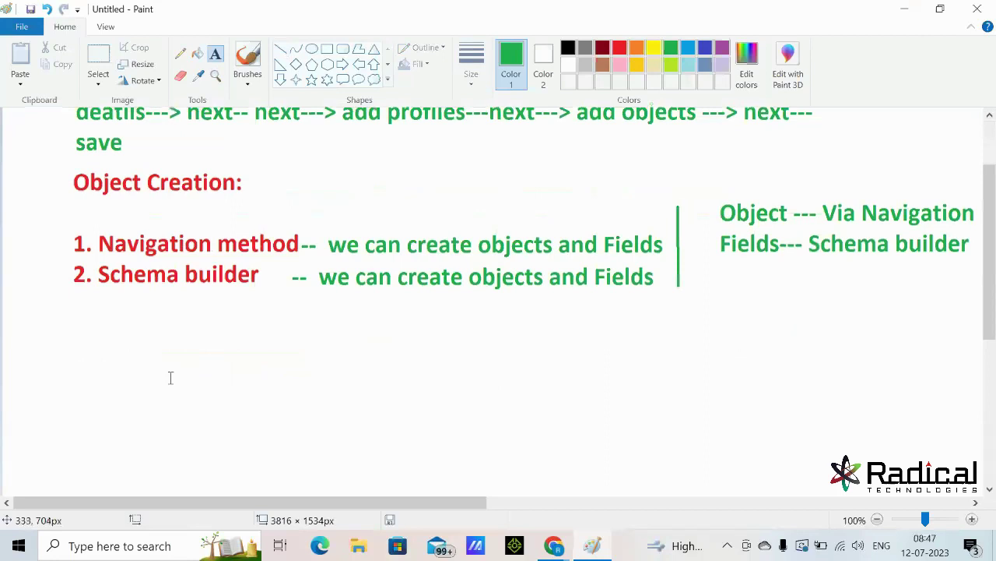
pyautogui.click(74, 335)
pyautogui.write('setup-->')
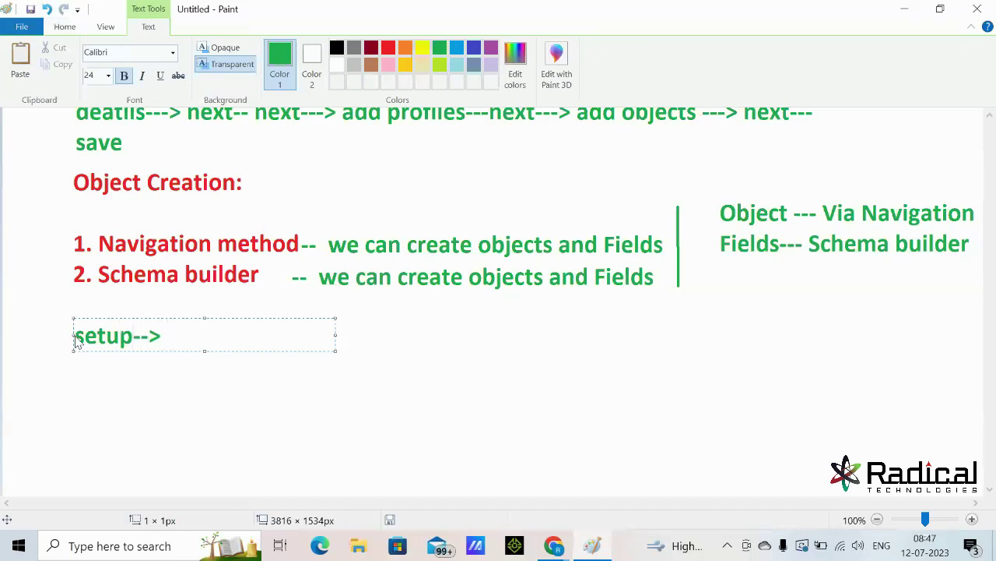
pyautogui.write('objct')
pyautogui.press('BackSpace')
pyautogui.press('BackSpace')
pyautogui.write('ect ma')
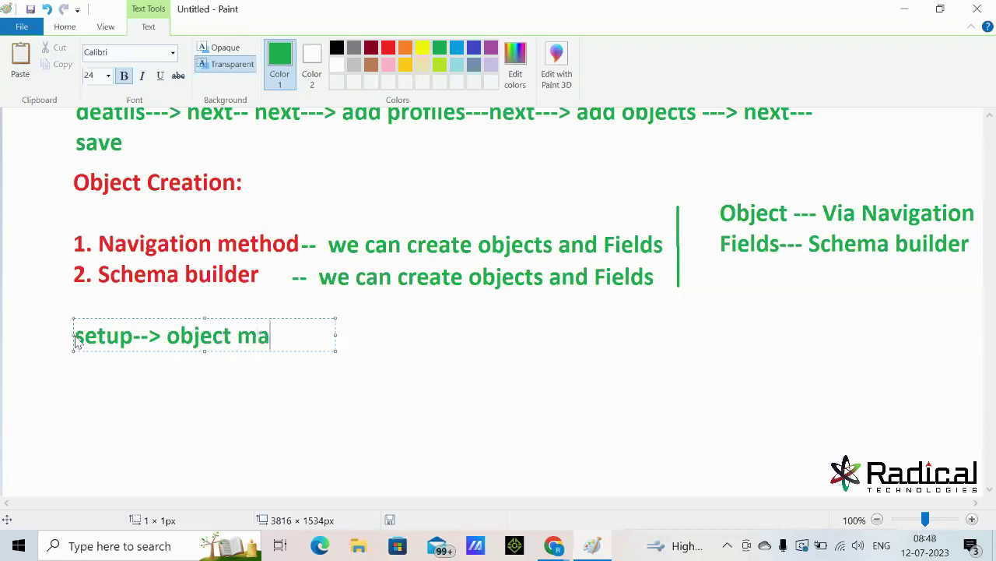
pyautogui.write('nager--->')
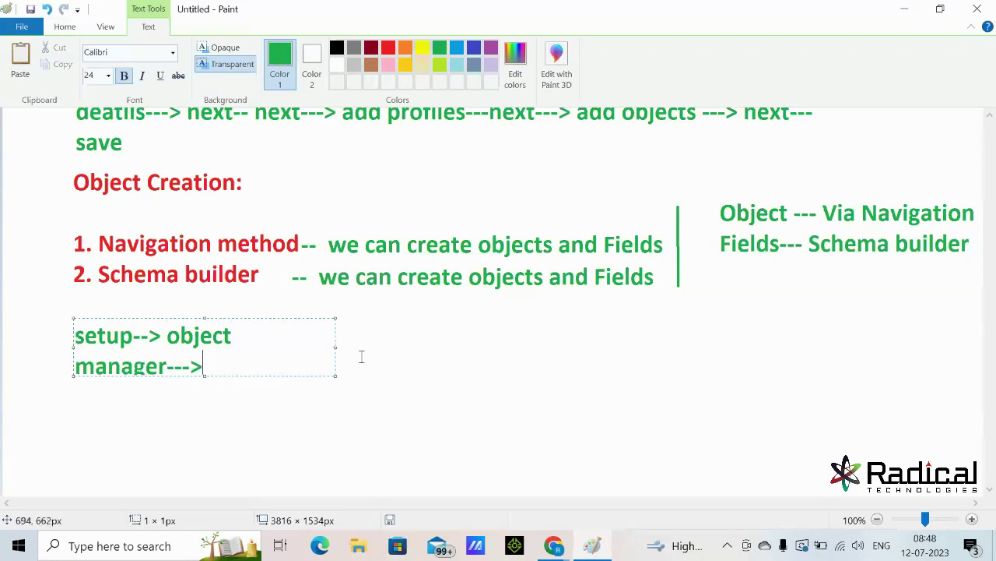
pyautogui.moveTo(336, 346); pyautogui.dragTo(861, 334)
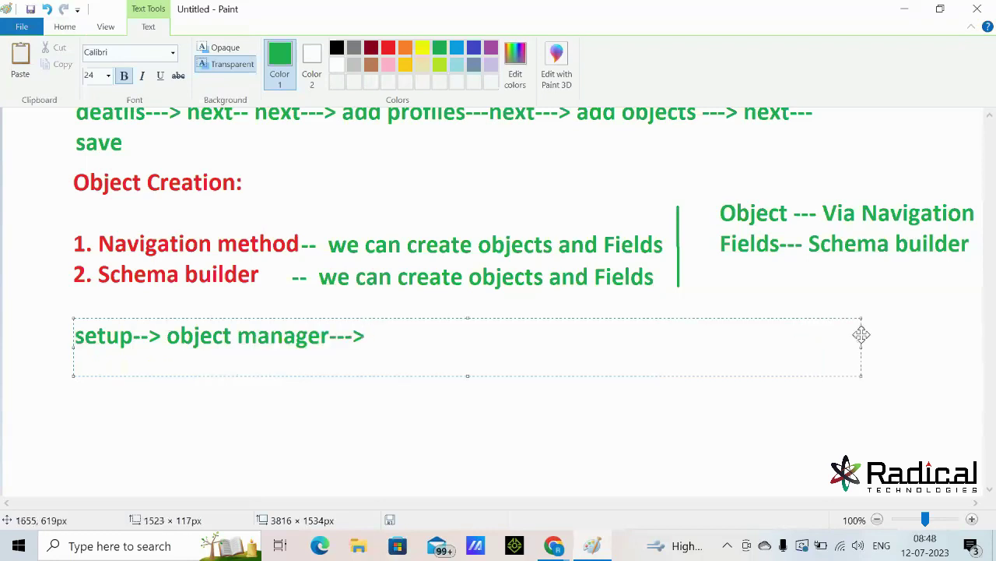
pyautogui.write('create---> c')
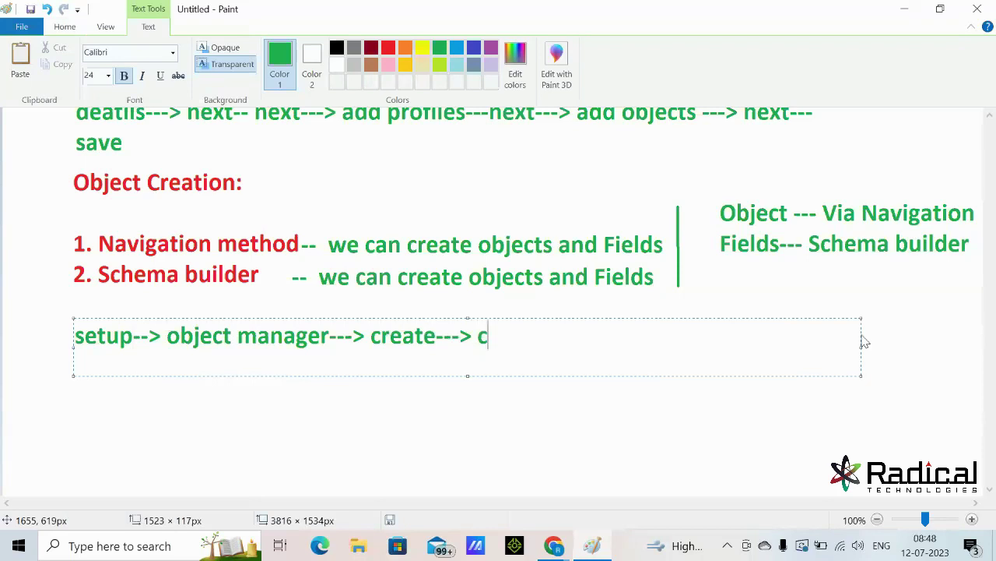
pyautogui.write('reate c')
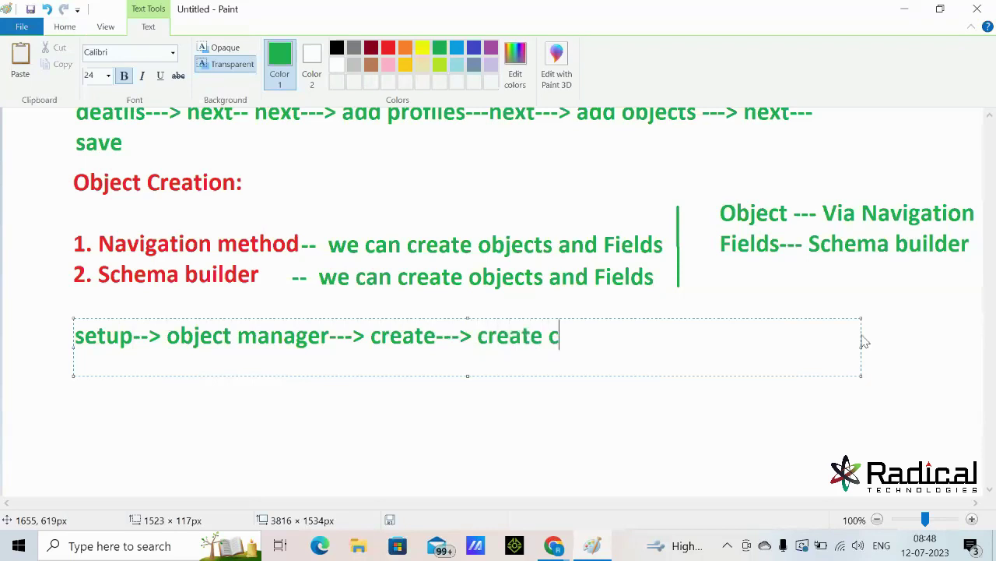
pyautogui.write('ustom ob')
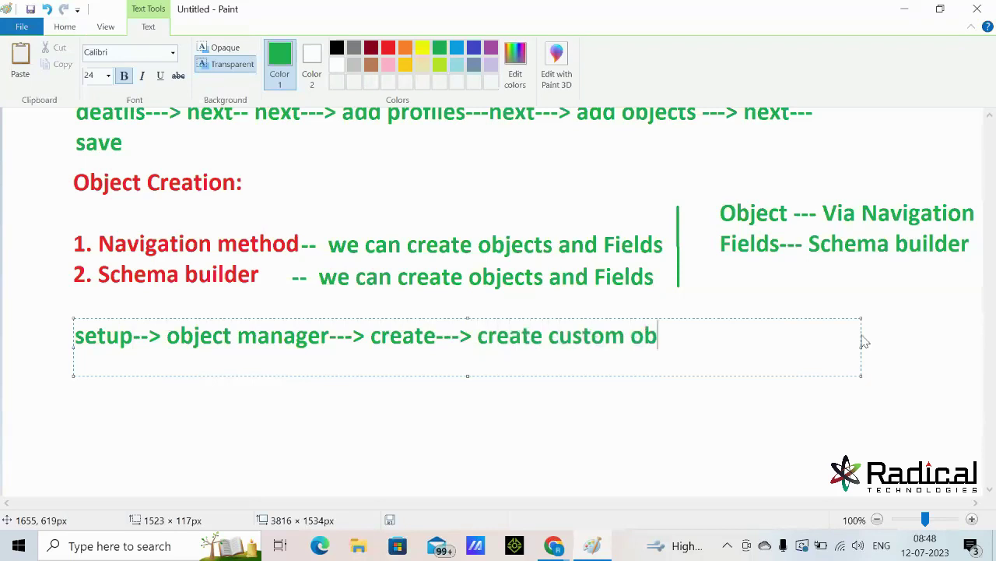
pyautogui.write('ject')
pyautogui.write('---> f')
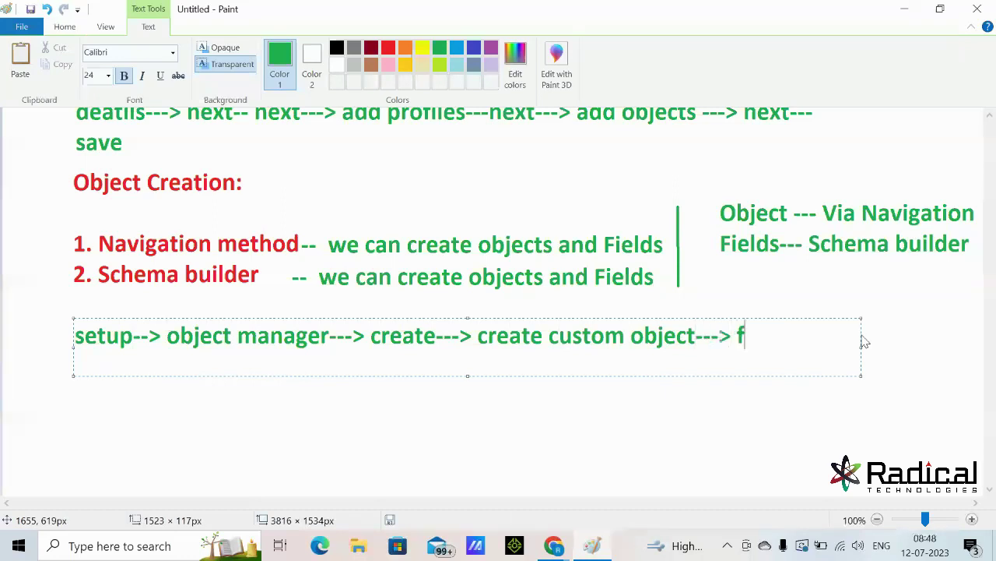
pyautogui.write('ill all det')
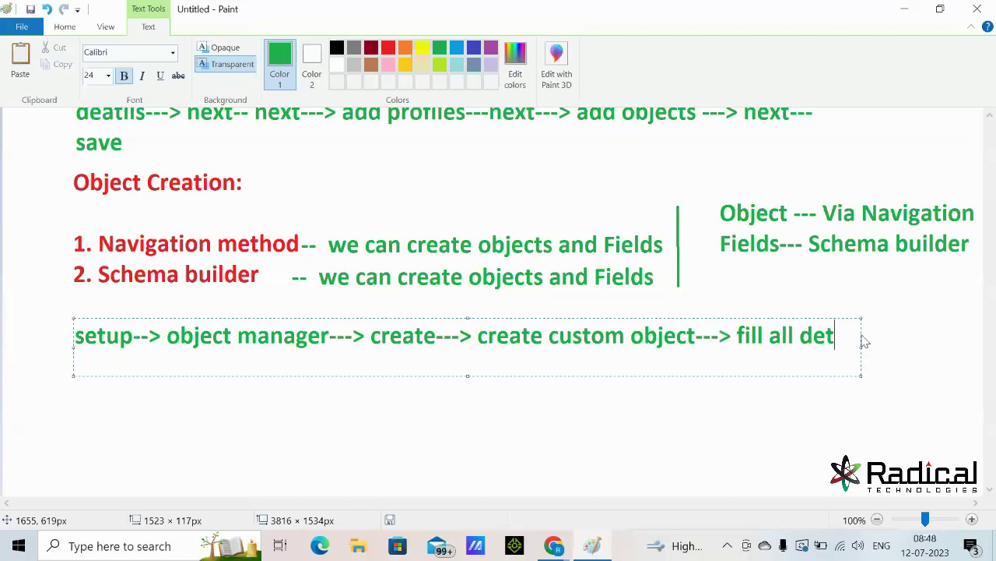
pyautogui.write('ails')
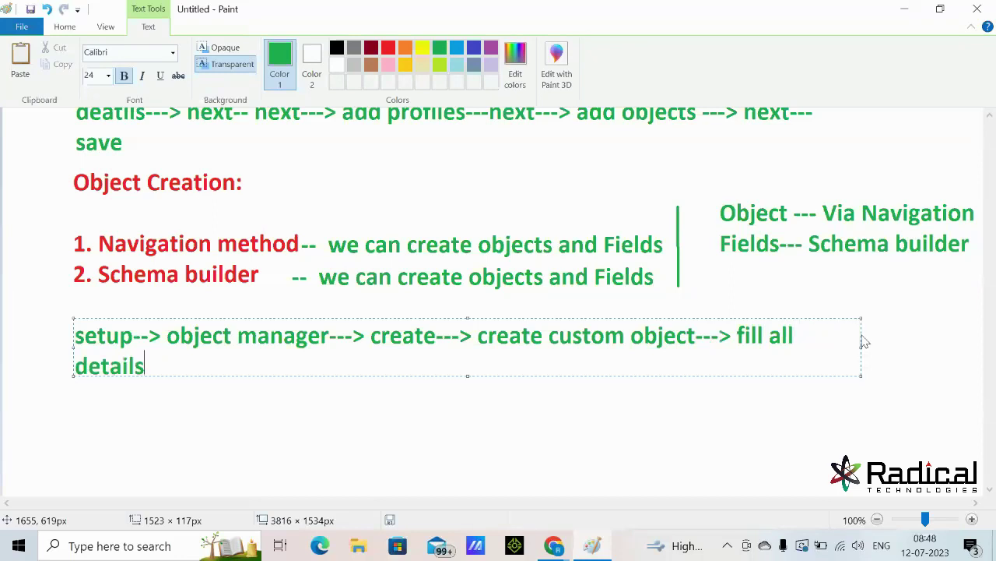
pyautogui.write('--- save')
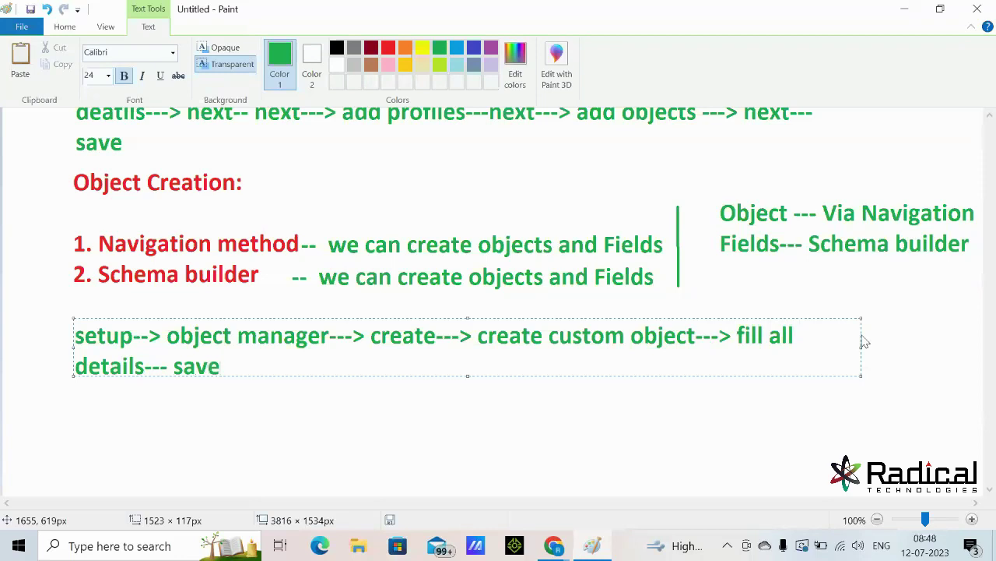
# - Correct the arrow before 'save' to '--->', widen the text box, and commit the step list
pyautogui.click(171, 369)
pyautogui.press('BackSpace')
pyautogui.write('>')
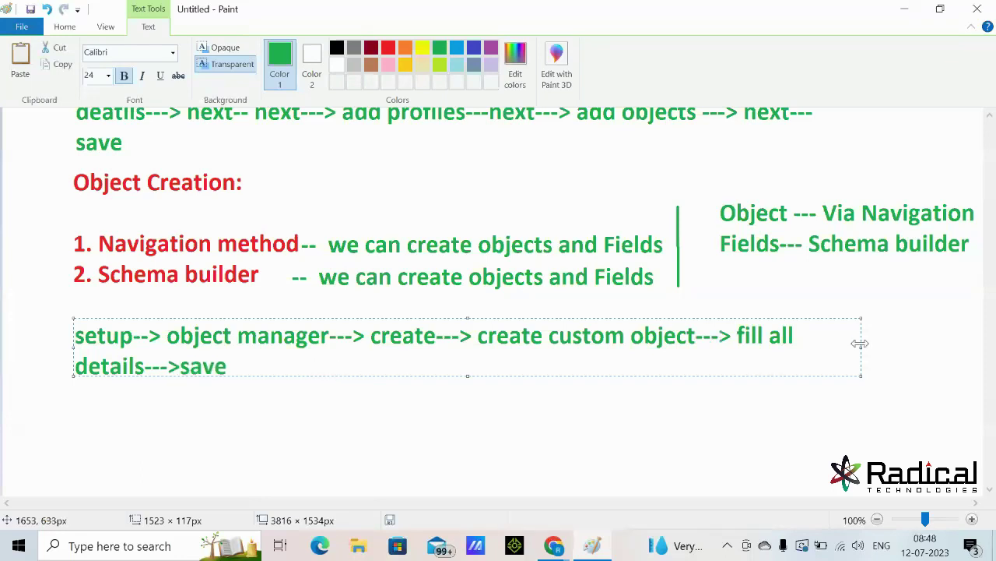
pyautogui.moveTo(861, 346); pyautogui.dragTo(943, 335)
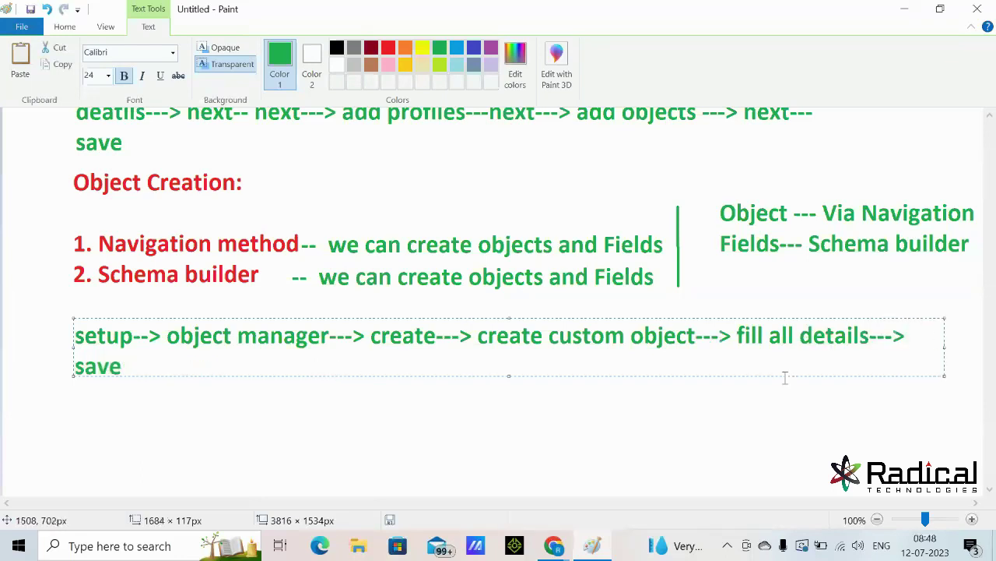
pyautogui.click(738, 445)
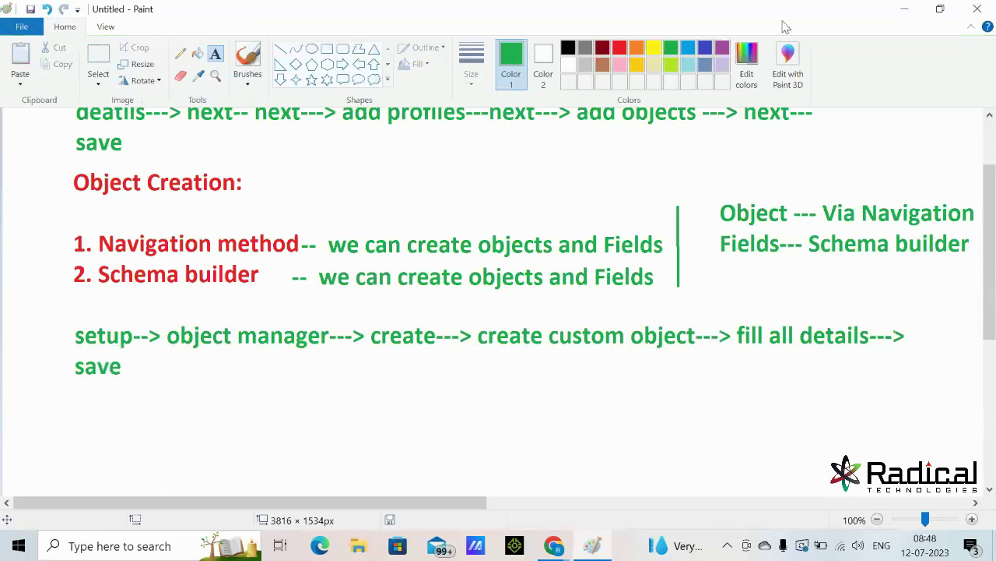
pyautogui.click(904, 9)
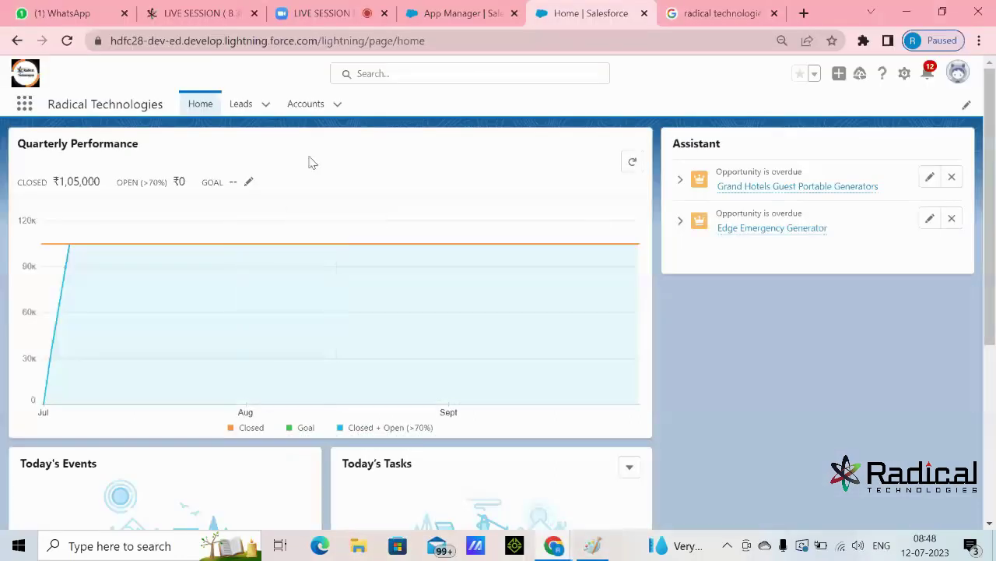
# - Go to the Salesforce Setup home page and open Object Manager
pyautogui.click(906, 74)
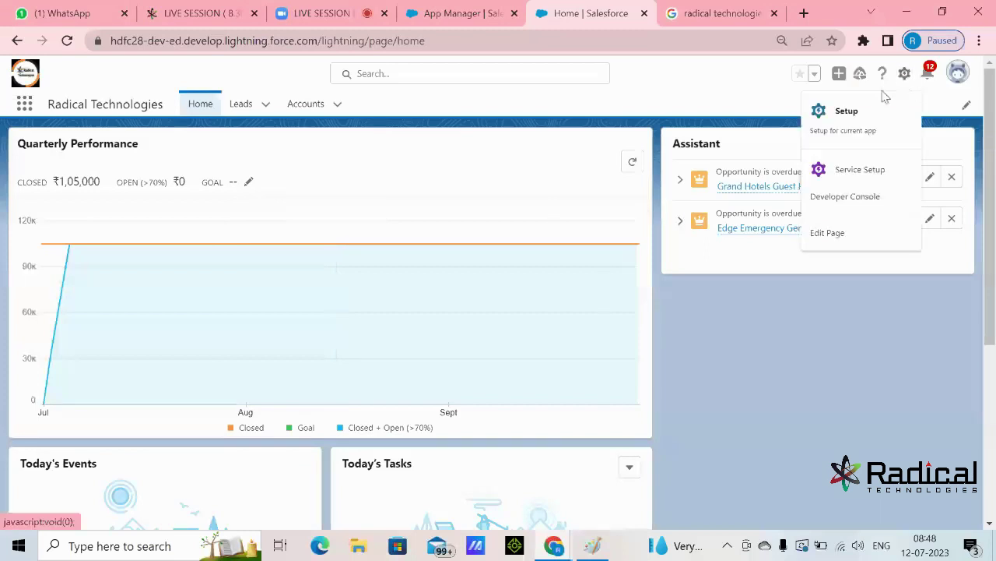
pyautogui.click(848, 116)
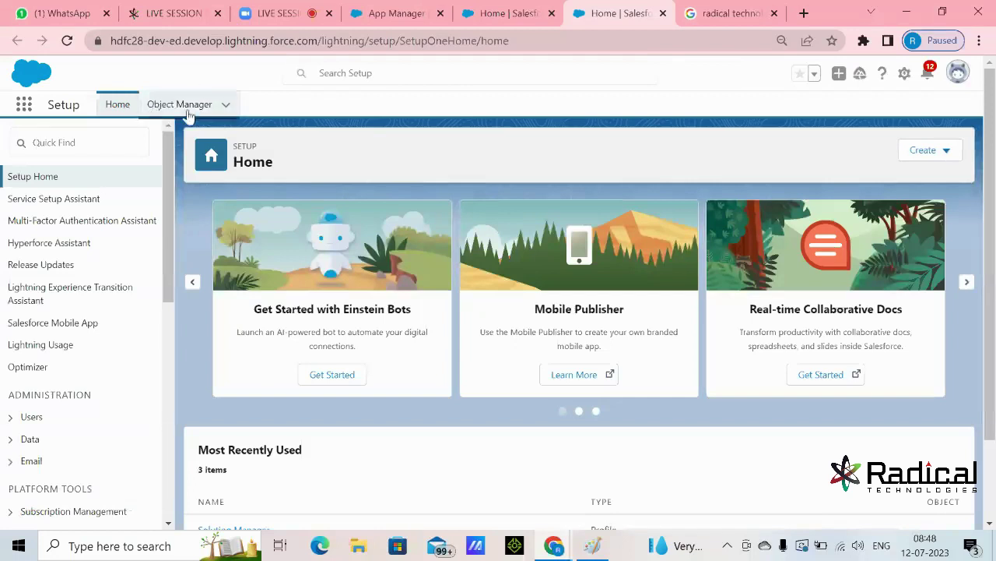
pyautogui.click(182, 106)
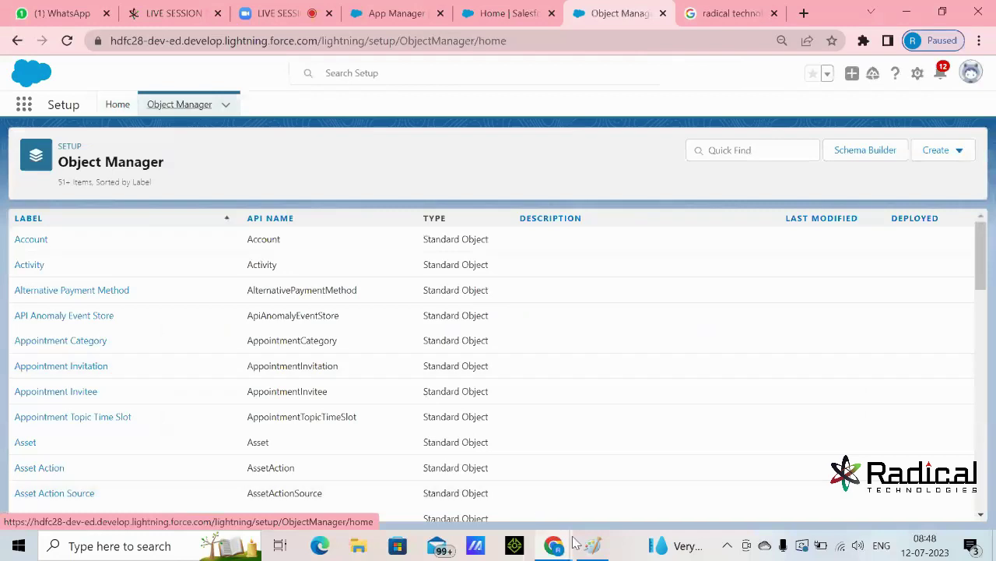
# - Back in Object Manager, choose Create > Custom Object to start a new object
pyautogui.click(589, 545)
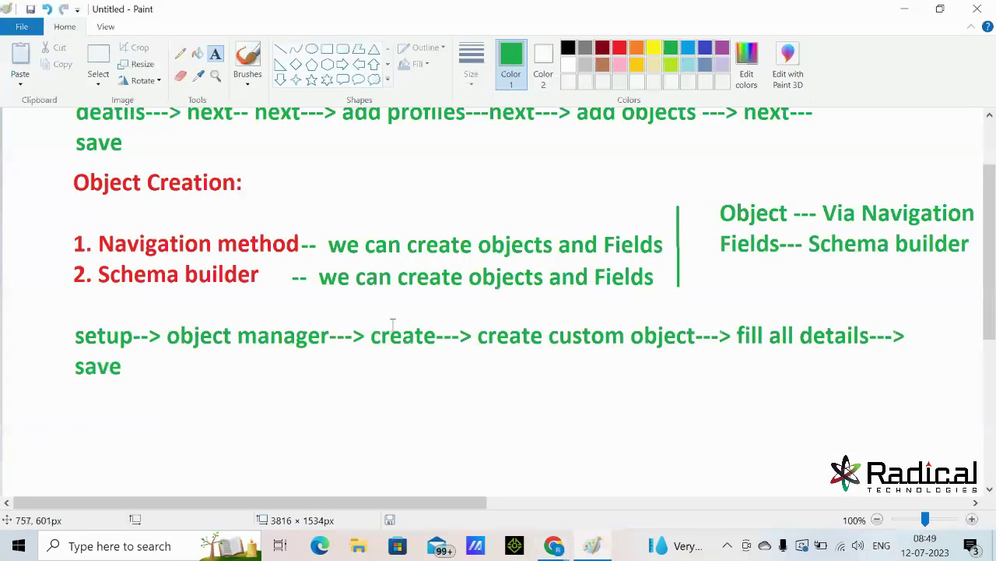
pyautogui.click(905, 9)
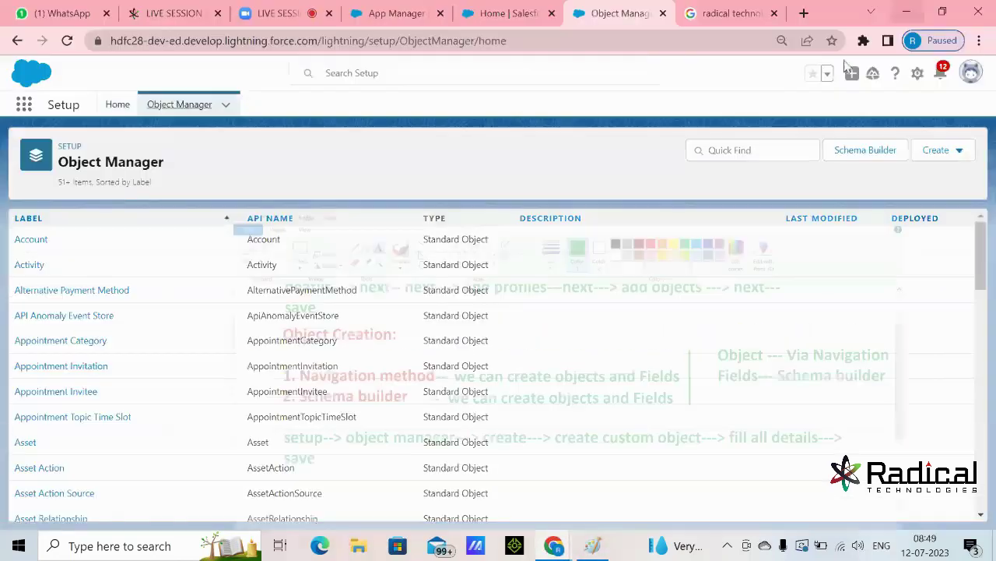
pyautogui.click(946, 156)
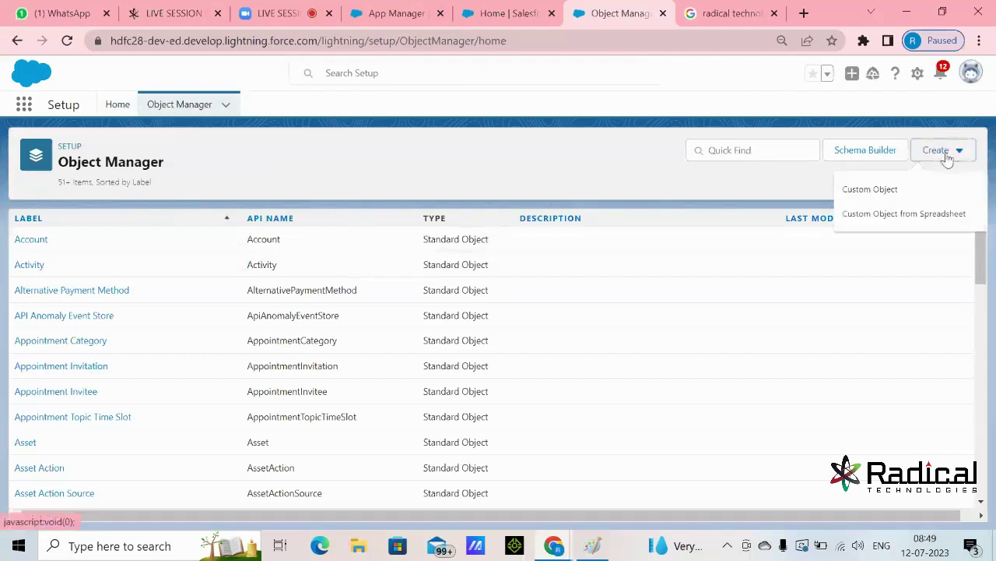
pyautogui.click(868, 191)
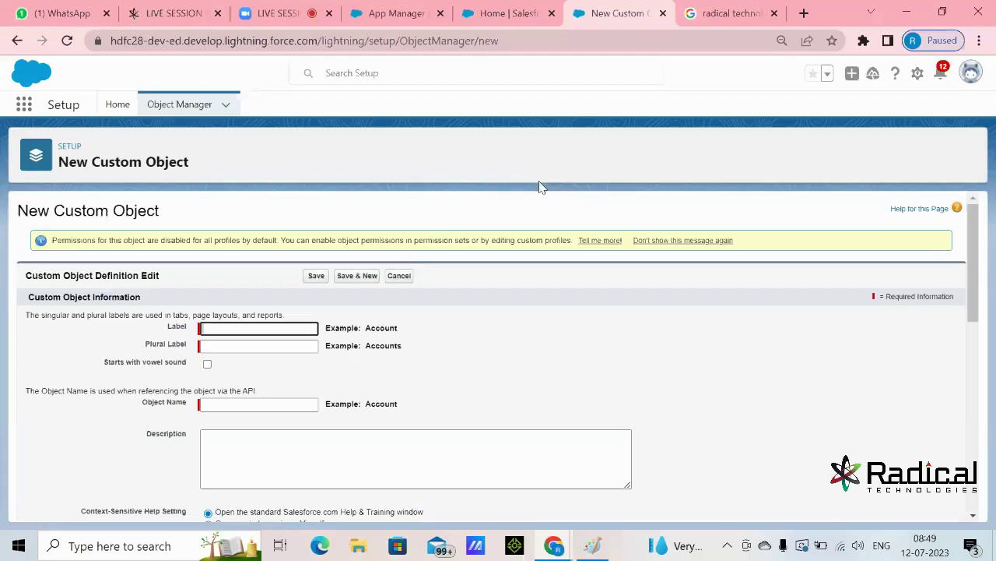
# - Enter Label 'Student' and Plural Label 'Students' for the new custom object
pyautogui.scroll(-6, 556, 296)
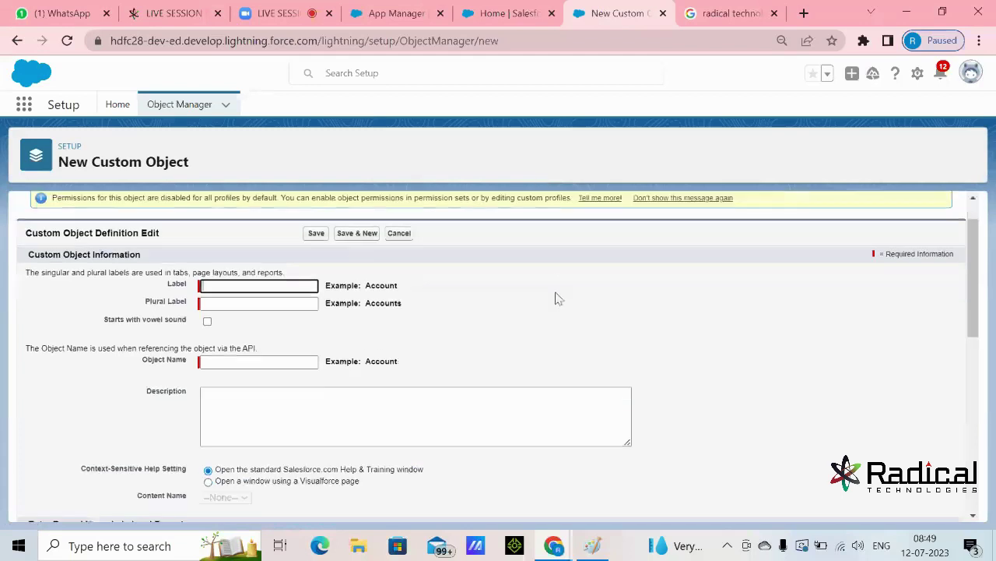
pyautogui.scroll(4, 576, 371)
pyautogui.scroll(3, 609, 310)
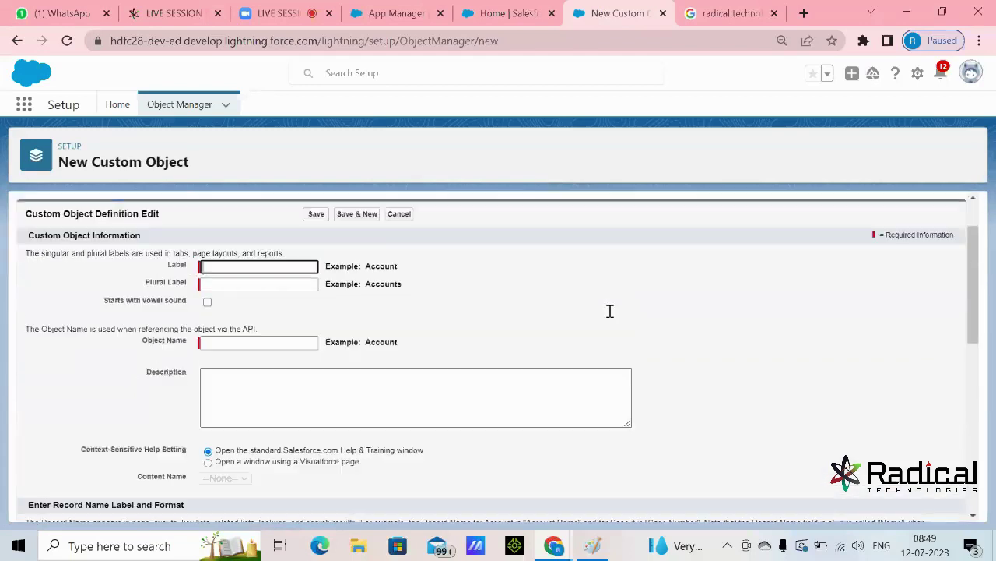
pyautogui.scroll(-2, 610, 310)
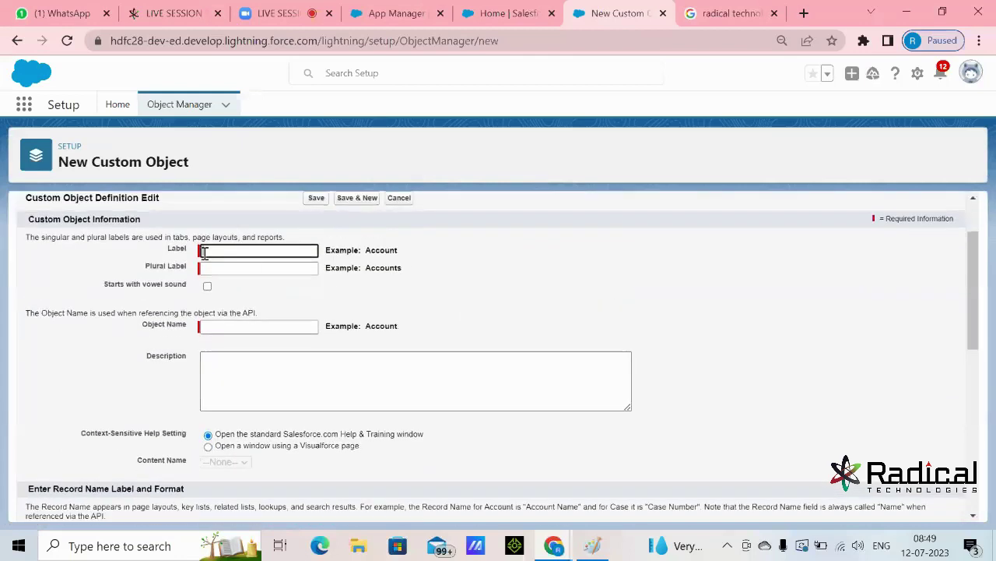
pyautogui.moveTo(167, 249); pyautogui.dragTo(187, 250)
pyautogui.click(219, 250)
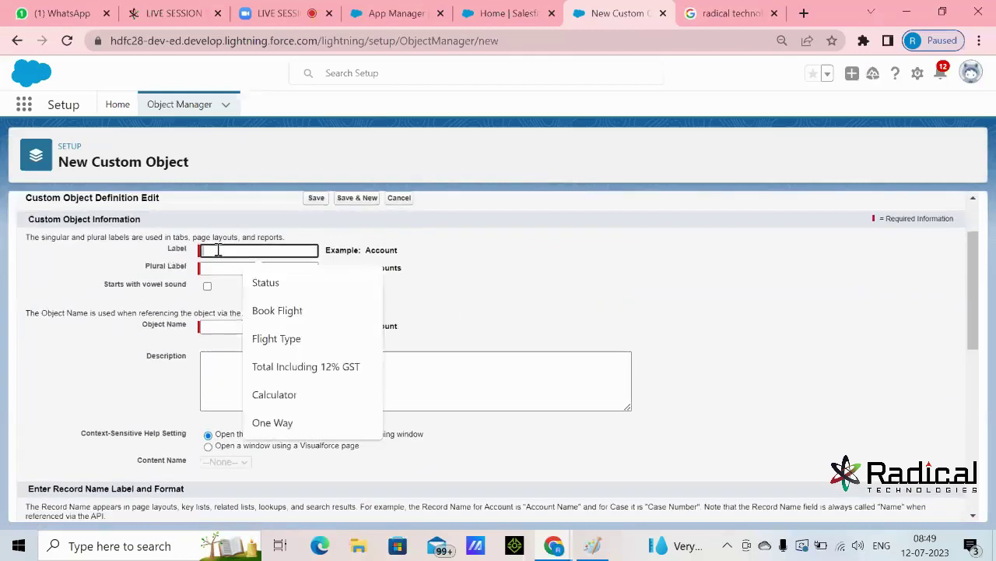
pyautogui.write('Students')
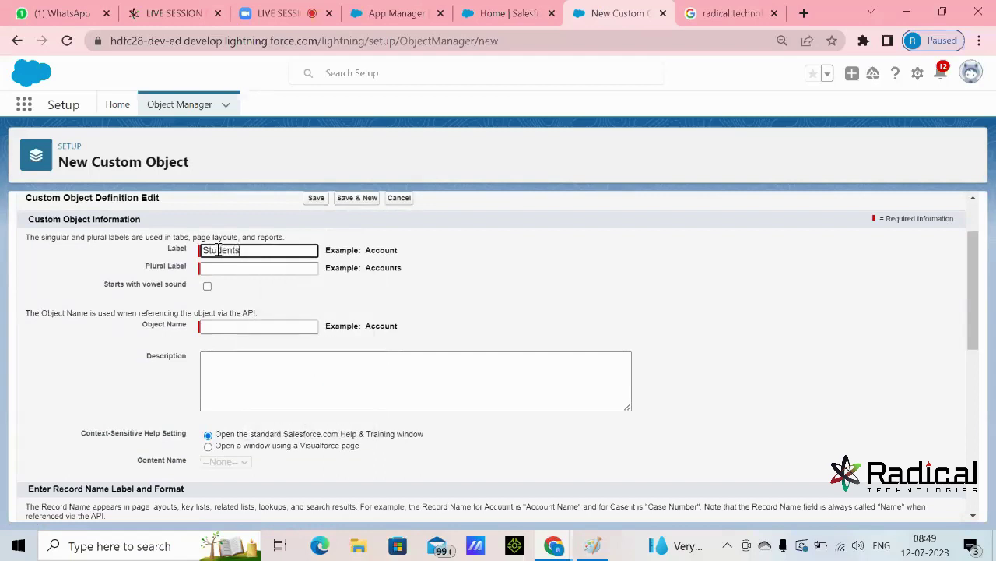
pyautogui.press('BackSpace')
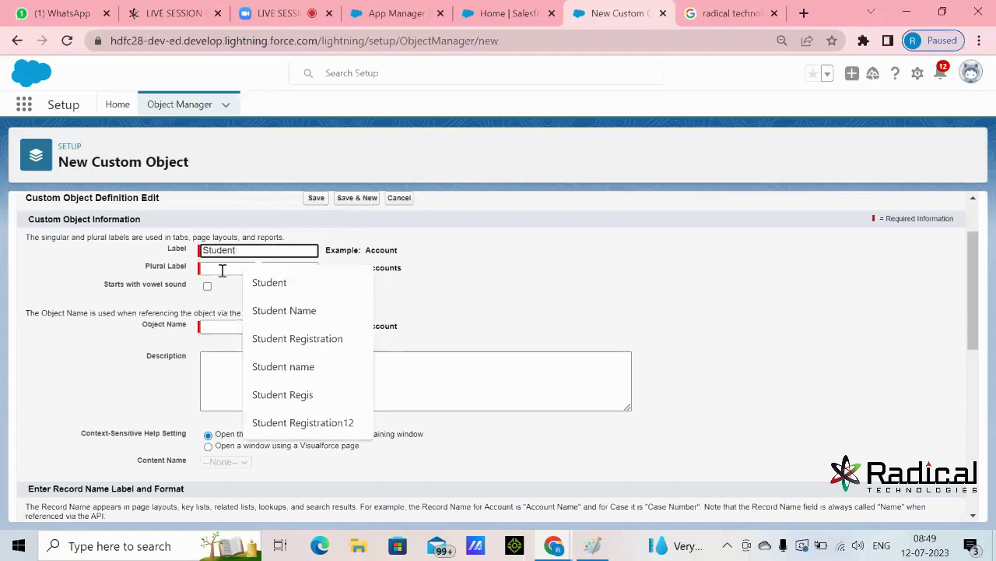
pyautogui.press('Tab')
pyautogui.doubleClick(244, 251)
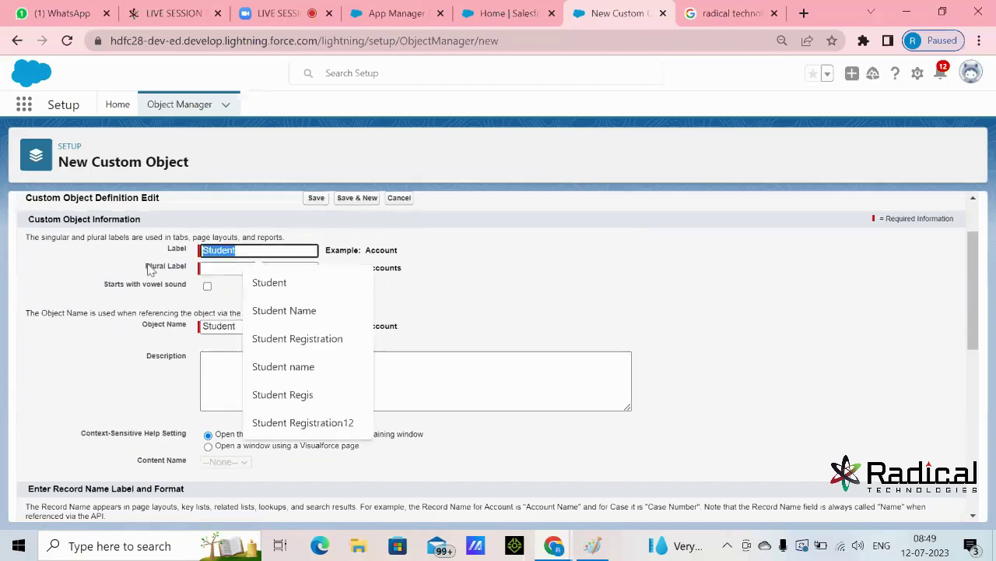
pyautogui.click(222, 267)
pyautogui.write('Students')
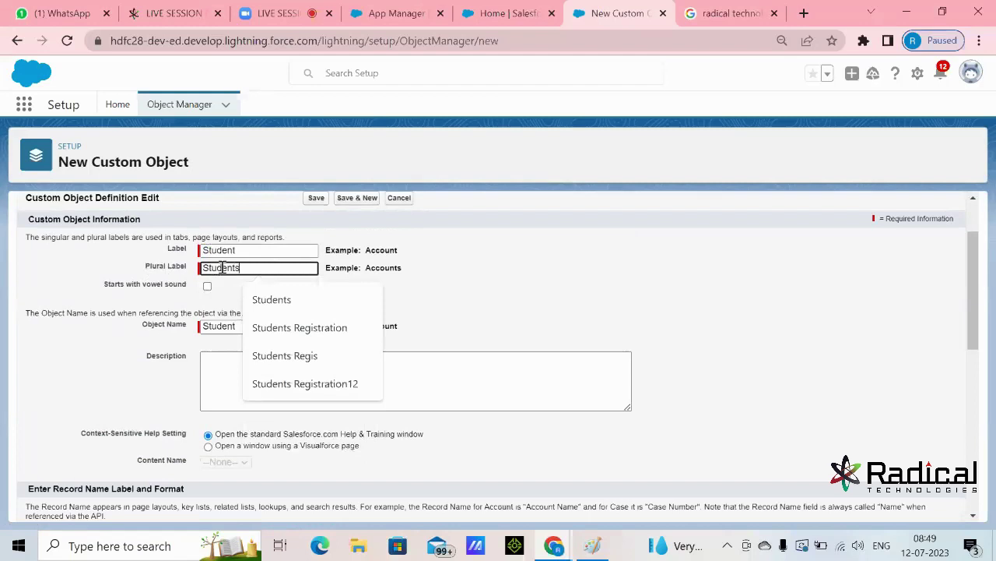
pyautogui.click(529, 273)
# - Review the Record Name 'Student Name', keeping its Data Type as Text
pyautogui.scroll(-1, 530, 273)
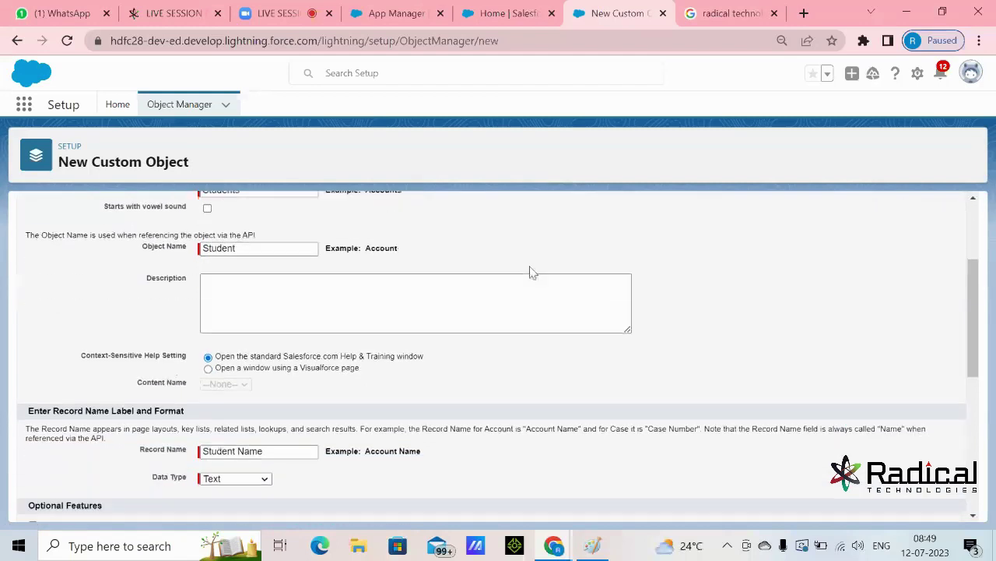
pyautogui.scroll(-2, 530, 272)
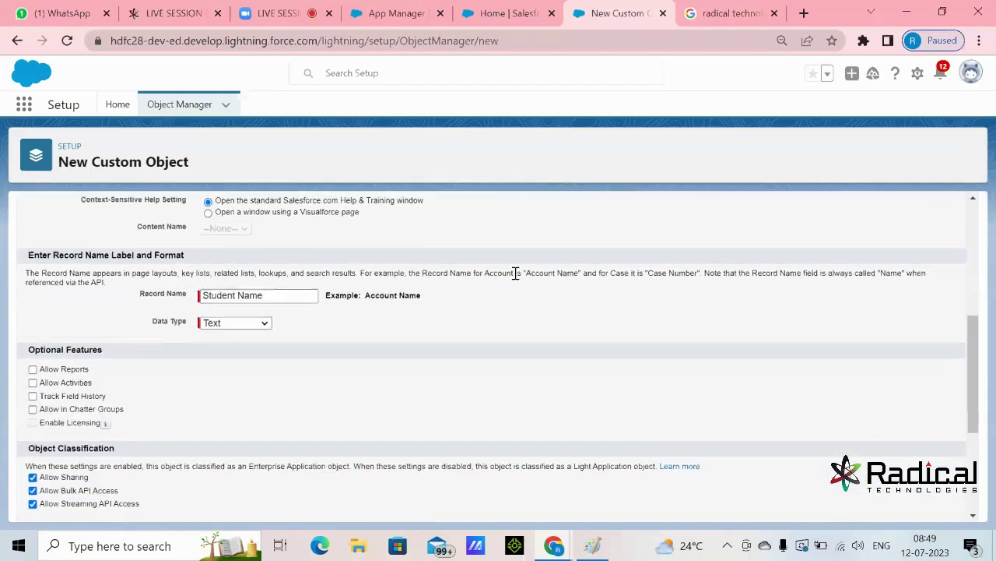
pyautogui.moveTo(140, 294); pyautogui.dragTo(185, 305)
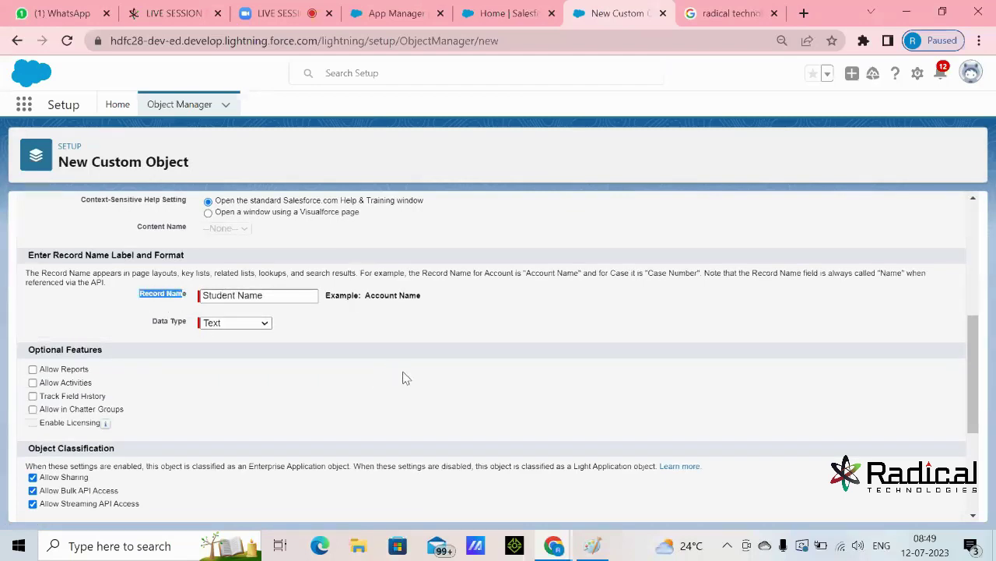
pyautogui.scroll(1, 402, 376)
pyautogui.scroll(4, 405, 379)
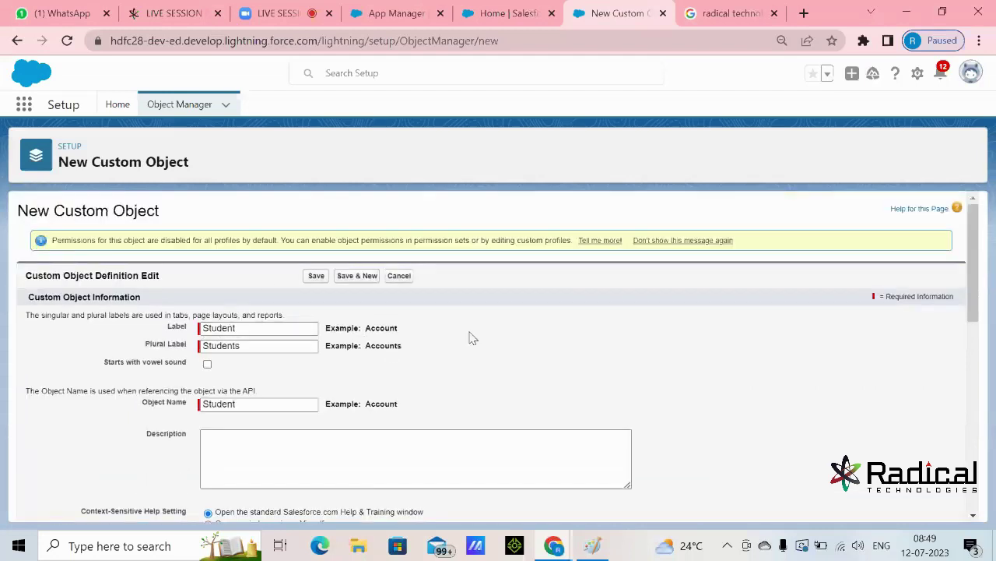
pyautogui.scroll(-4, 491, 332)
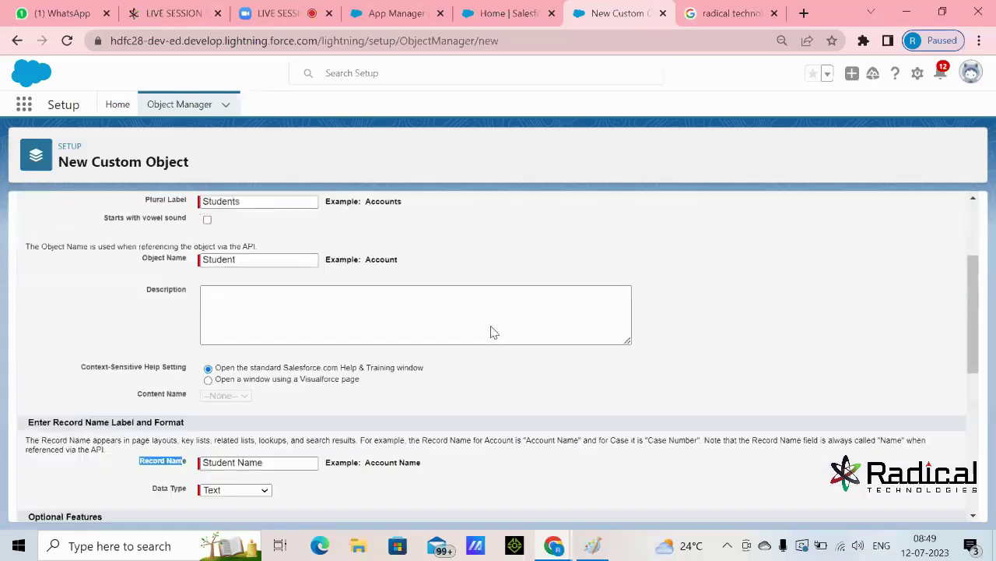
pyautogui.moveTo(152, 400); pyautogui.dragTo(186, 408)
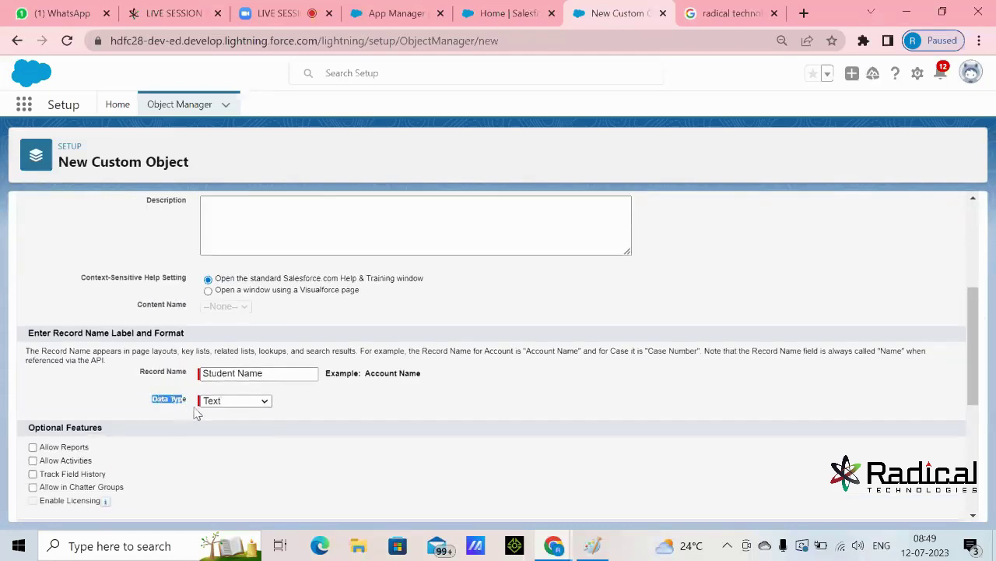
pyautogui.click(218, 403)
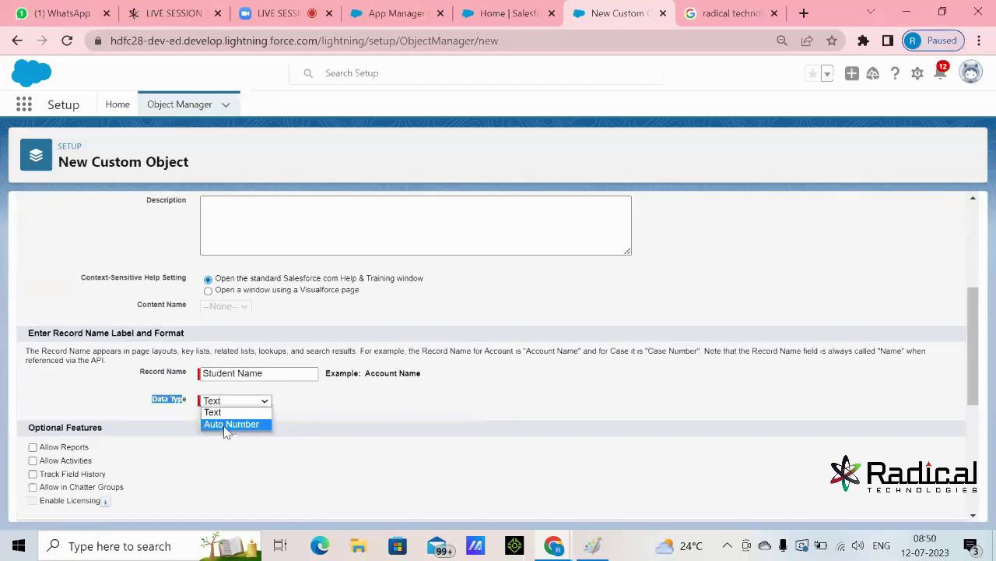
pyautogui.click(301, 434)
pyautogui.click(239, 403)
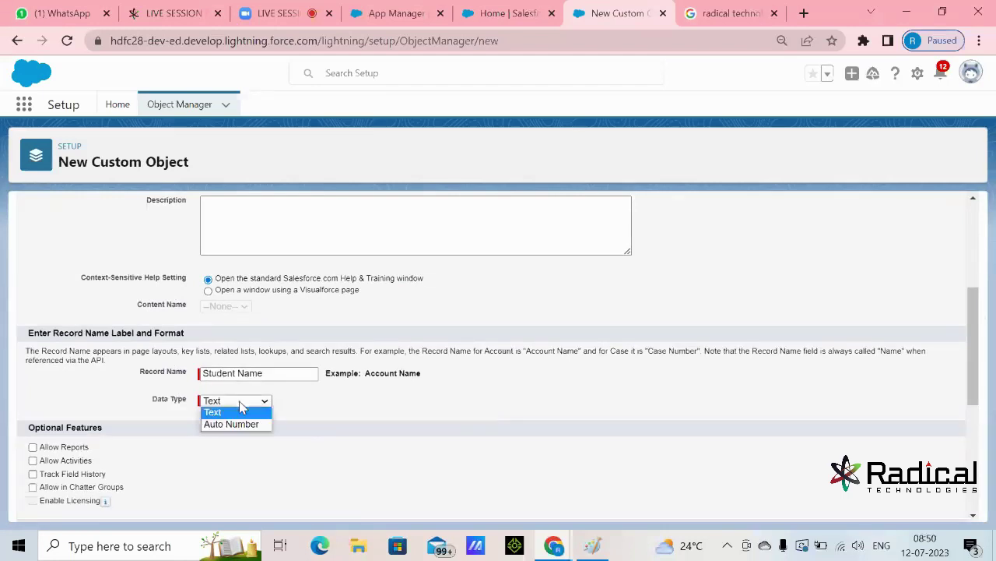
pyautogui.moveTo(263, 374); pyautogui.dragTo(178, 383)
pyautogui.click(348, 414)
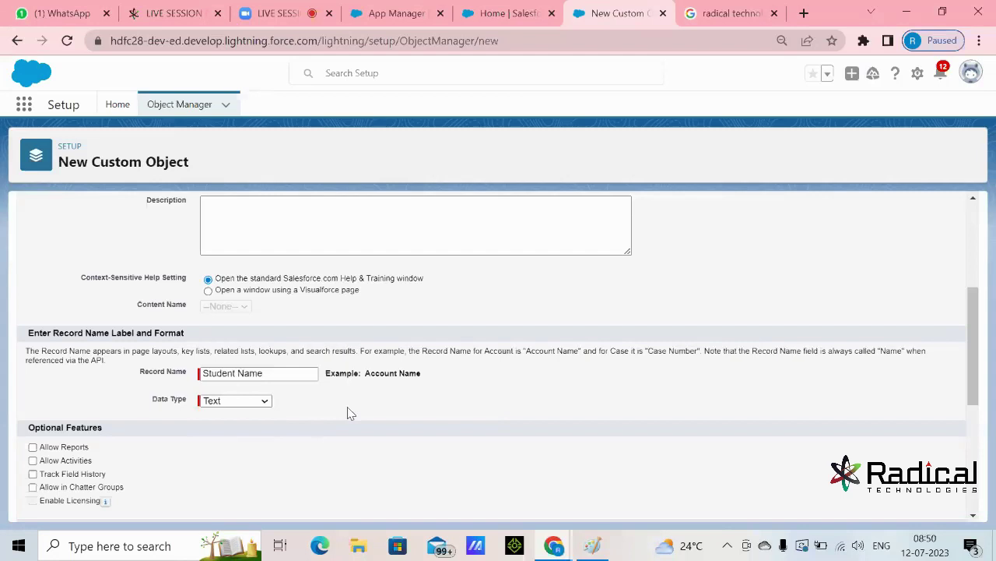
# - Make the record name 'Stud Reg Id' with Data Type Auto Number
pyautogui.click(261, 401)
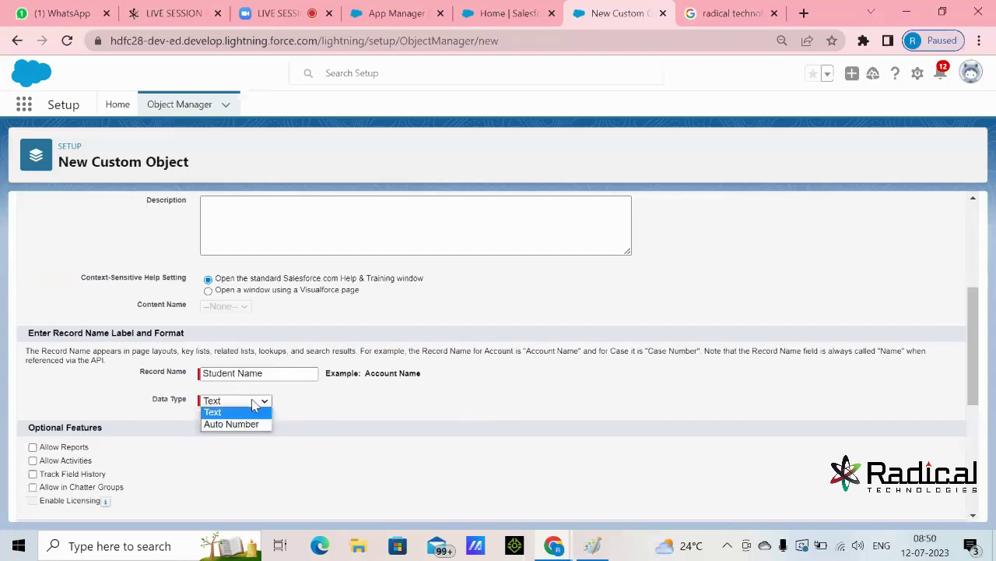
pyautogui.click(253, 424)
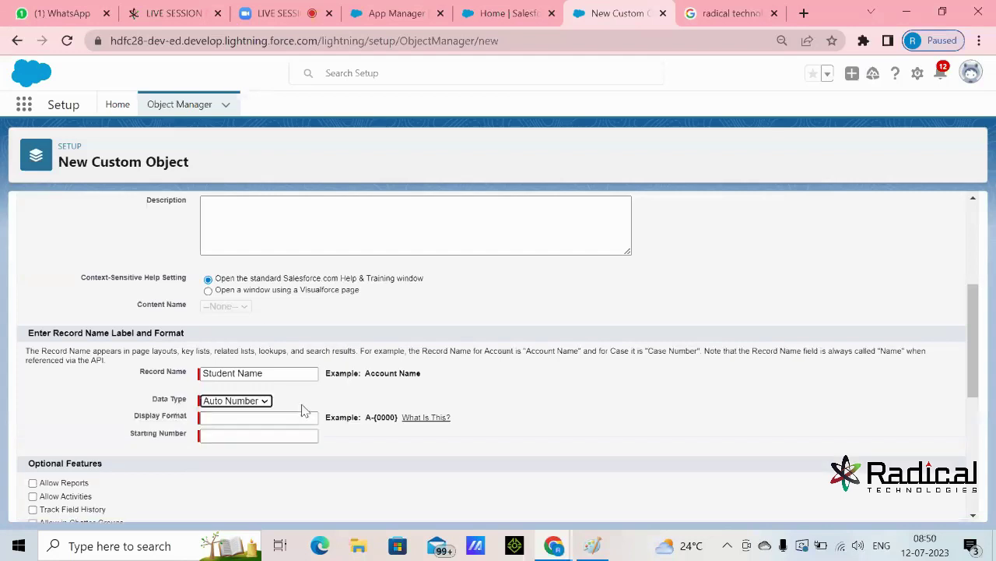
pyautogui.moveTo(290, 374); pyautogui.dragTo(151, 373)
pyautogui.press('BackSpace')
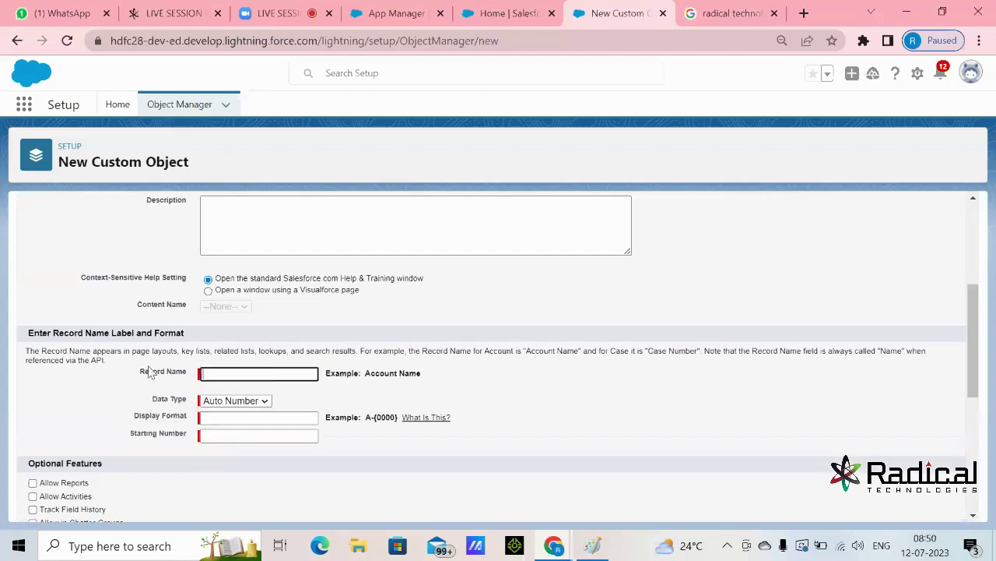
pyautogui.write('Stu')
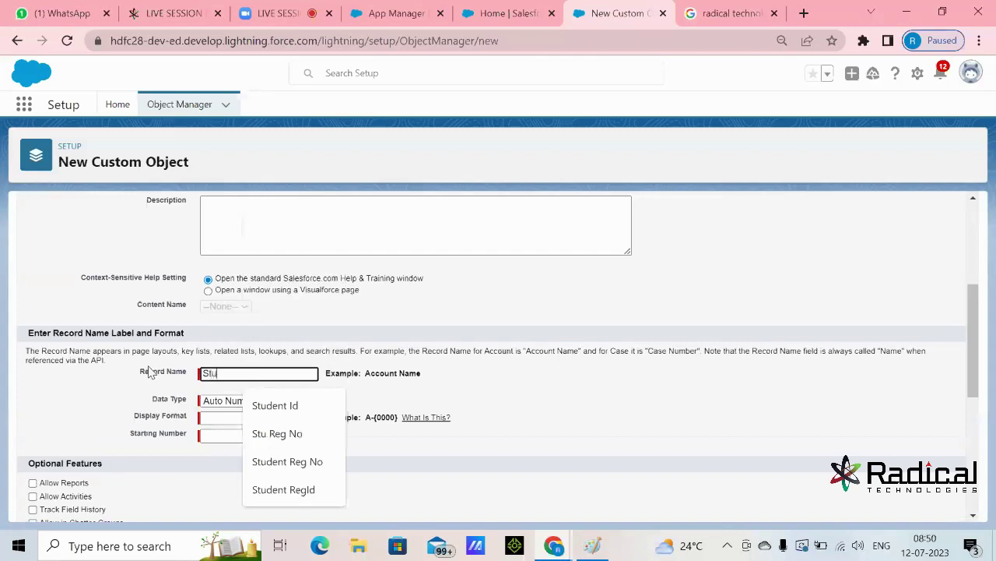
pyautogui.write('d Reg Id')
pyautogui.moveTo(266, 373); pyautogui.dragTo(179, 378)
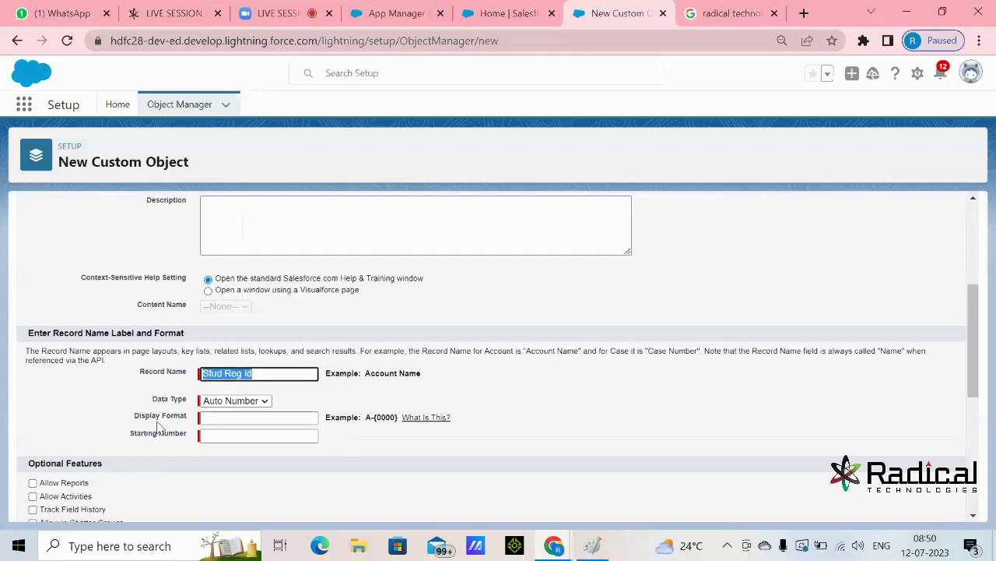
# - Set the auto-number Display Format to RegId-{000000}
pyautogui.click(234, 418)
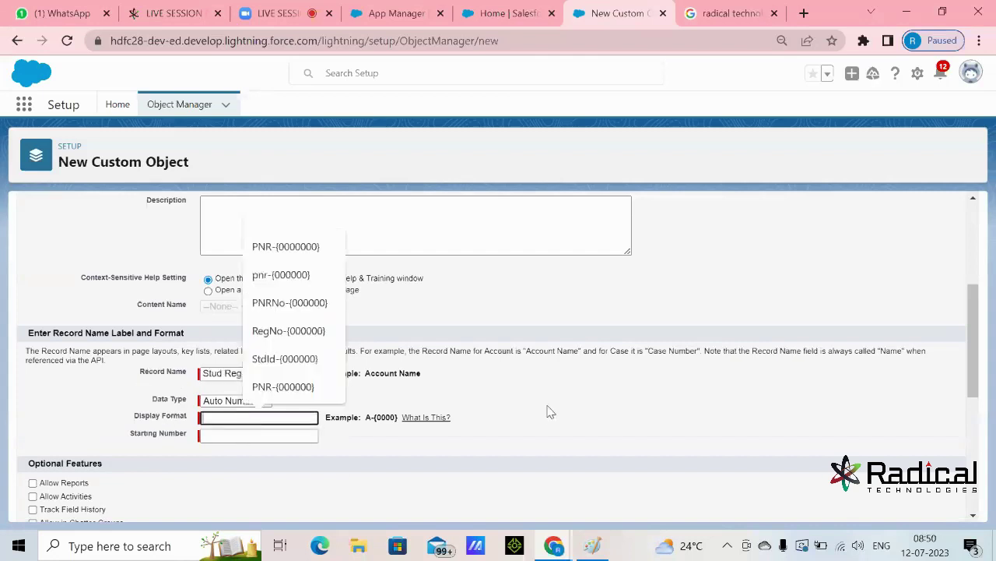
pyautogui.write('Reg')
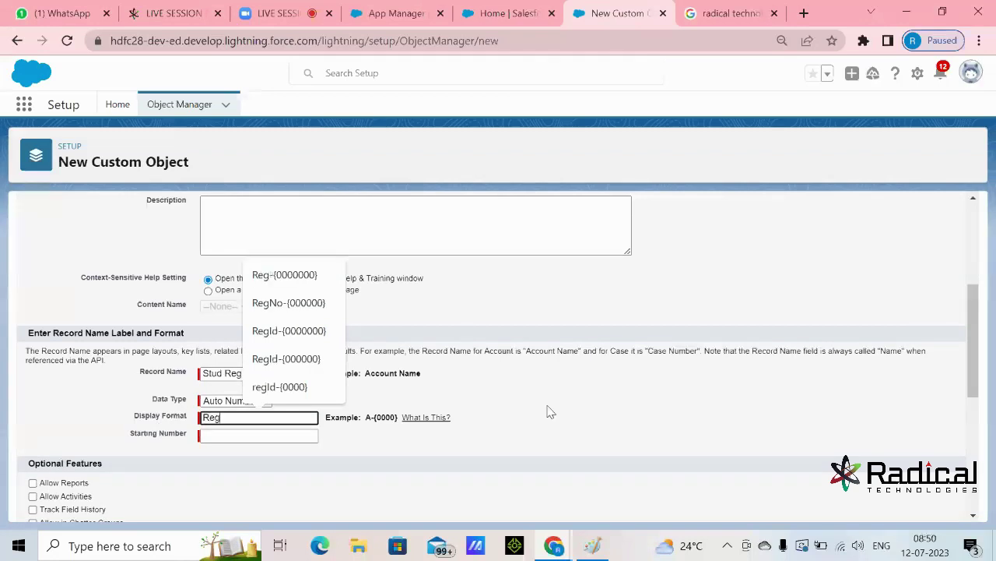
pyautogui.write('Id-')
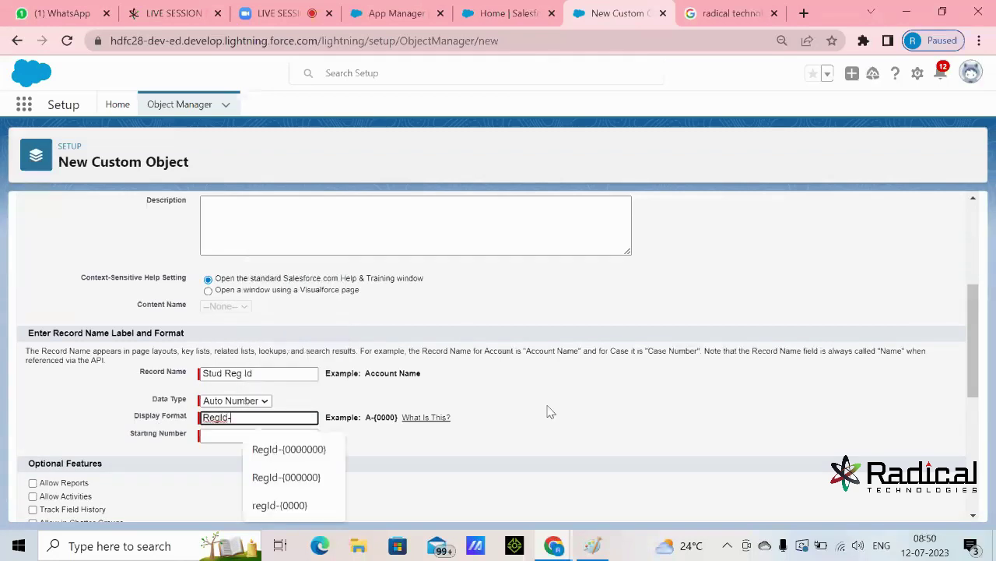
pyautogui.write('{}000000')
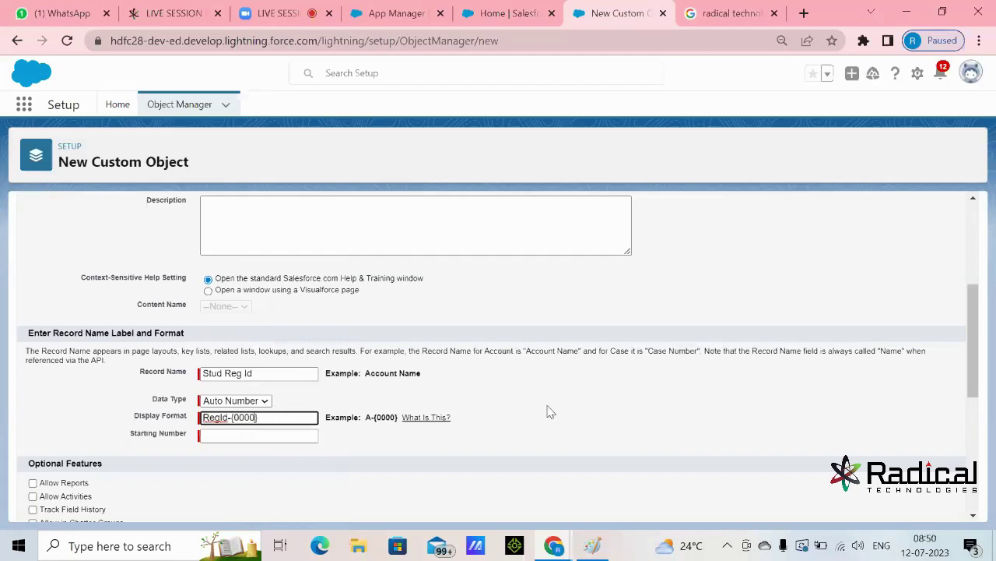
pyautogui.click(412, 445)
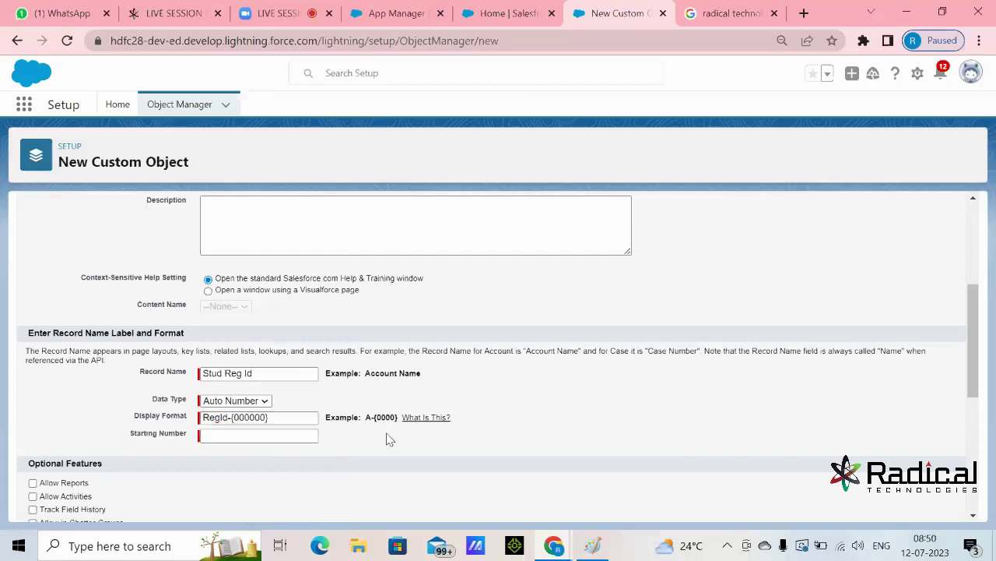
pyautogui.moveTo(365, 416); pyautogui.dragTo(398, 416)
pyautogui.click(413, 441)
pyautogui.moveTo(295, 422); pyautogui.dragTo(211, 434)
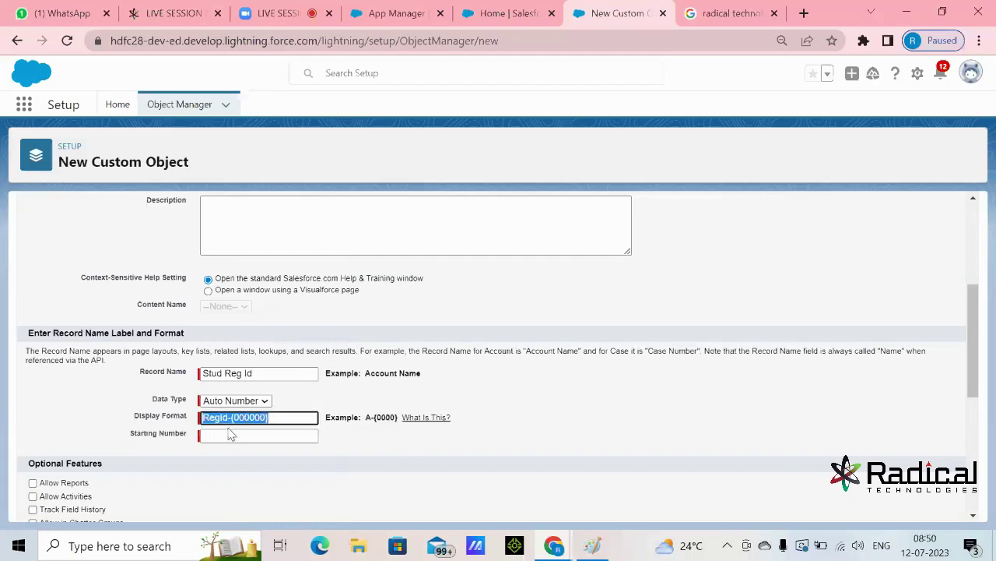
# - Set the auto-number Starting Number to 3234
pyautogui.click(242, 437)
pyautogui.write('3234')
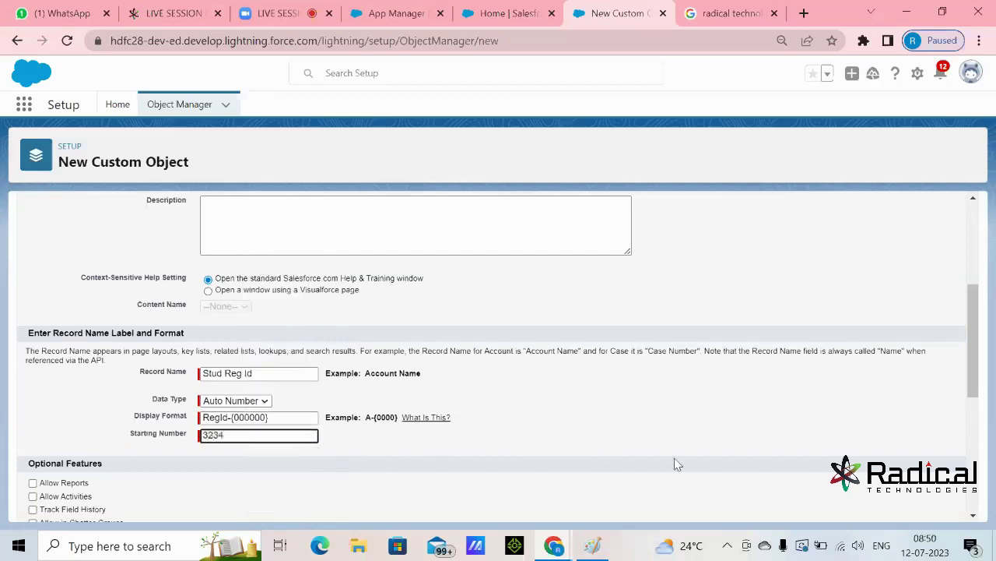
pyautogui.click(685, 457)
pyautogui.click(235, 434)
pyautogui.moveTo(235, 435); pyautogui.dragTo(147, 438)
pyautogui.click(502, 463)
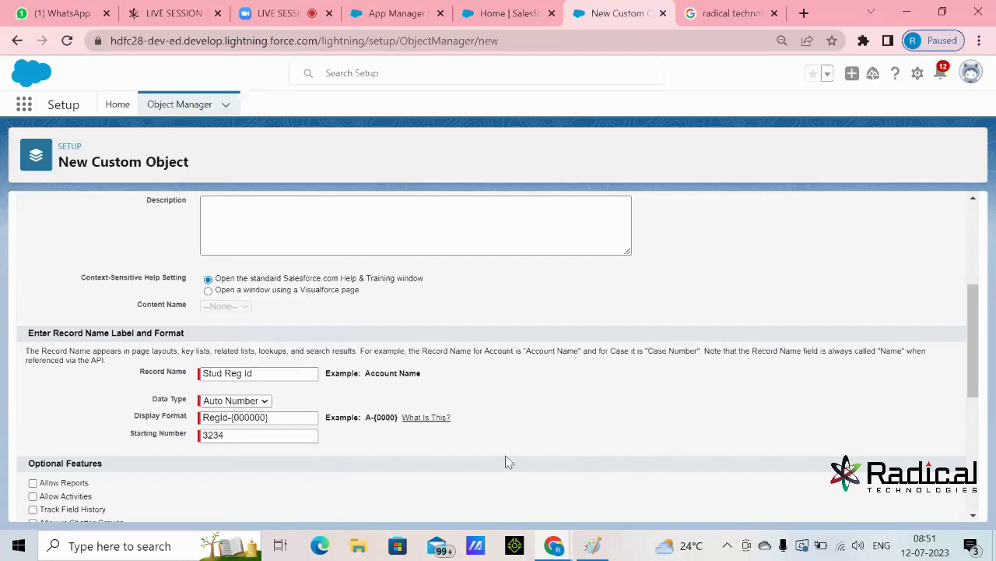
pyautogui.scroll(-1, 525, 440)
# - Check Allow Reports, Allow Activities, Track Field History and Allow in Chatter Groups
pyautogui.scroll(-1, 554, 387)
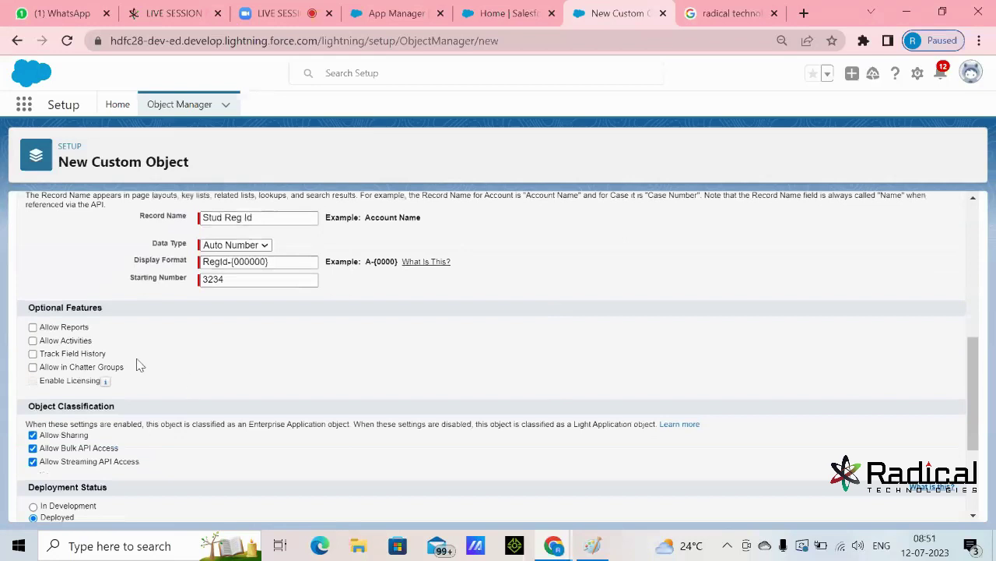
pyautogui.click(33, 328)
pyautogui.click(32, 341)
pyautogui.click(33, 353)
pyautogui.click(33, 366)
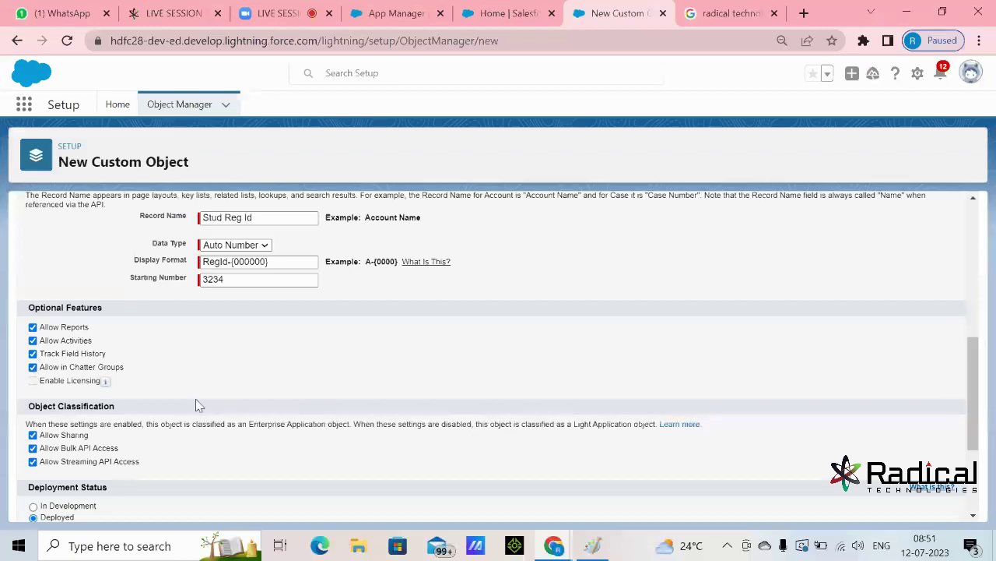
pyautogui.scroll(1, 196, 398)
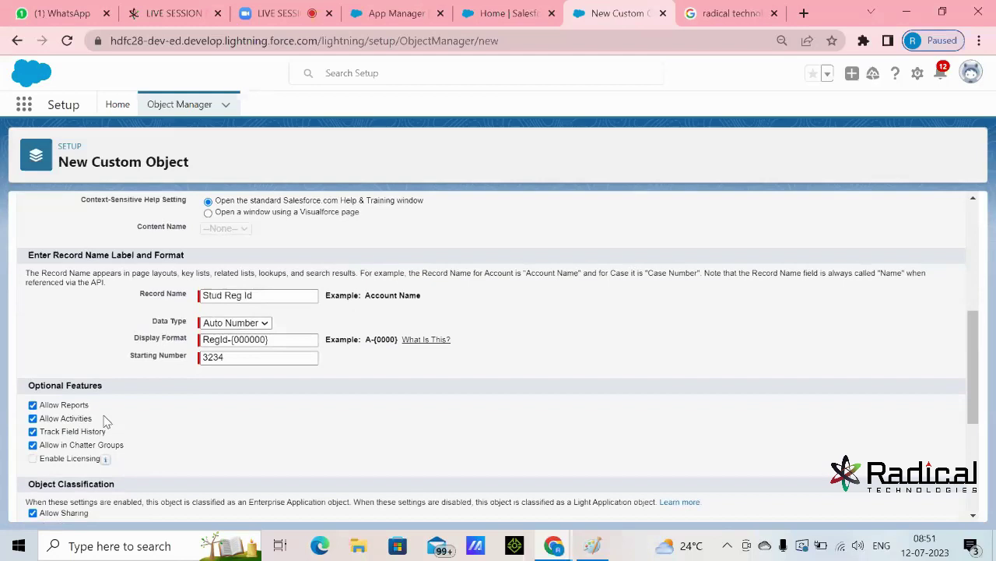
# - Toggle Allow Reports off and back on, leaving all four optional features enabled
pyautogui.moveTo(94, 408); pyautogui.dragTo(39, 411)
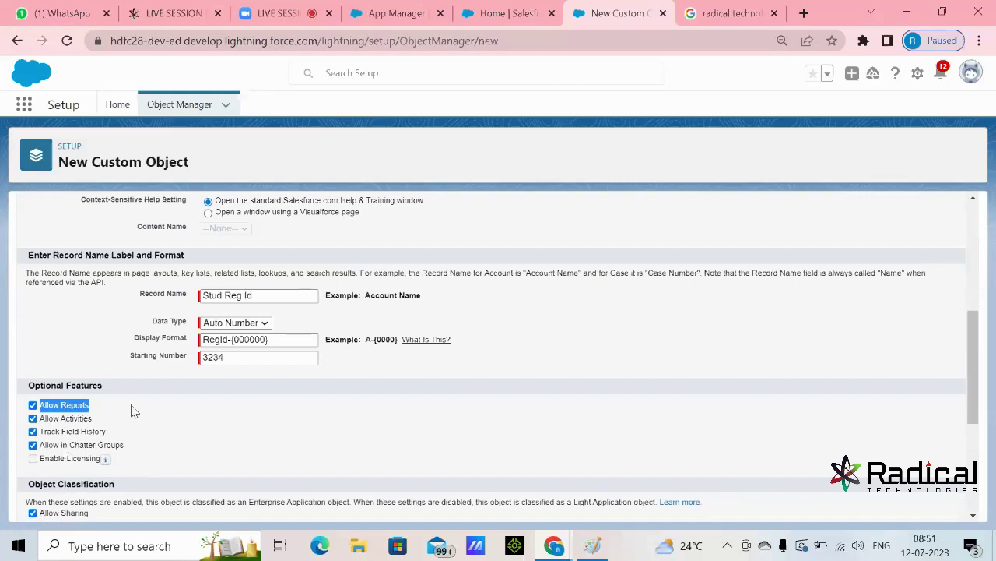
pyautogui.click(132, 411)
pyautogui.click(86, 408)
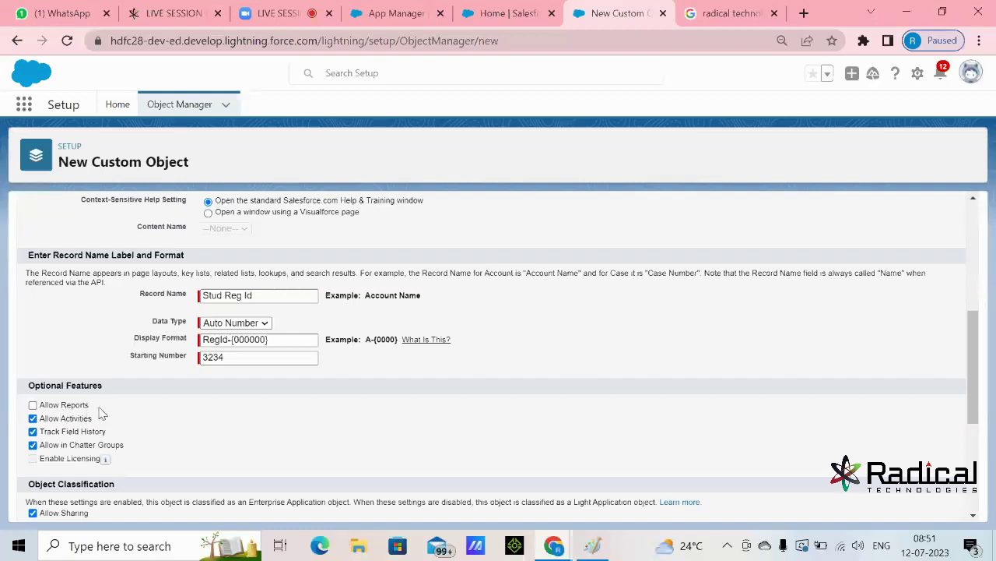
pyautogui.moveTo(89, 407); pyautogui.dragTo(61, 411)
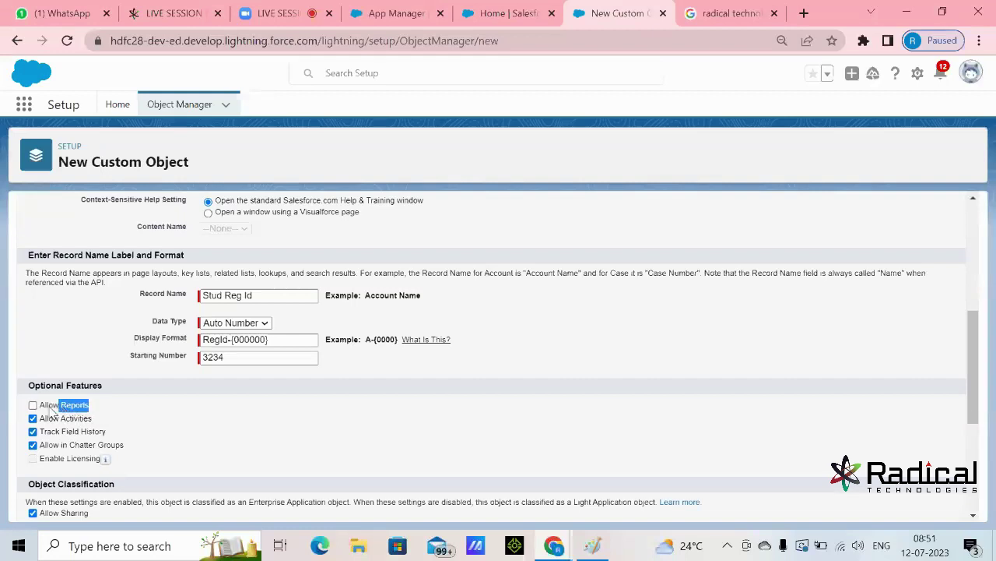
pyautogui.click(49, 407)
pyautogui.moveTo(64, 419); pyautogui.dragTo(181, 416)
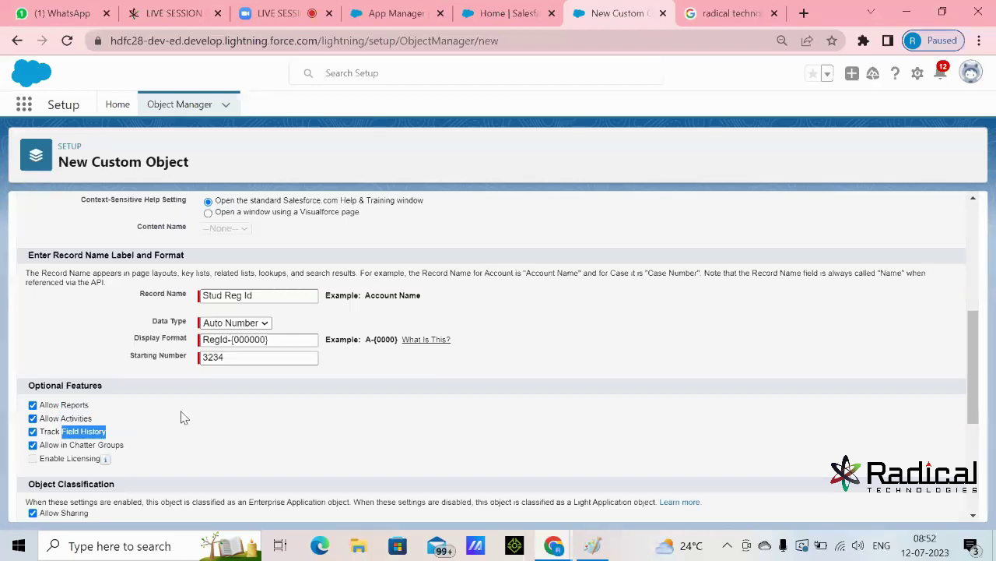
pyautogui.click(180, 418)
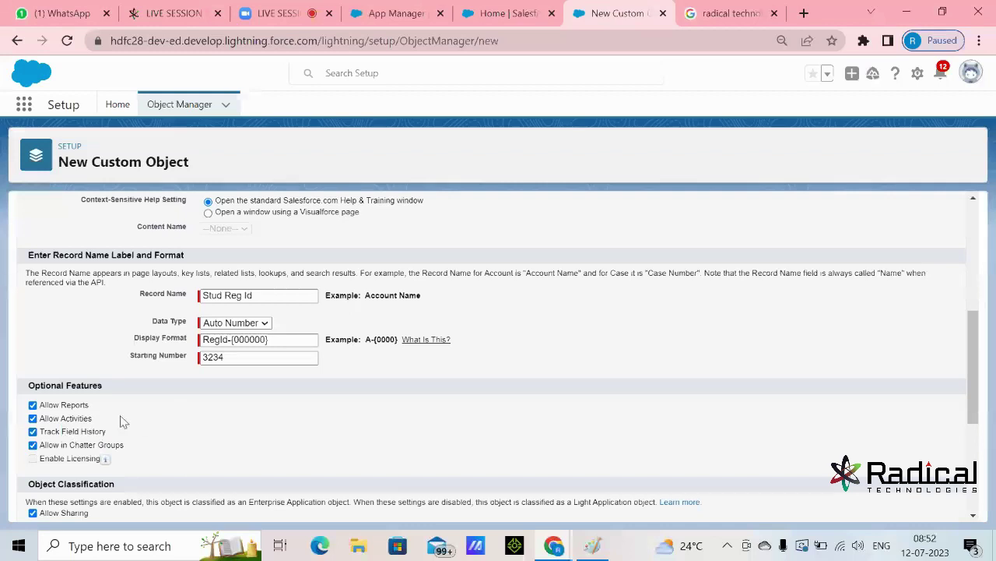
pyautogui.moveTo(60, 419); pyautogui.dragTo(130, 433)
pyautogui.moveTo(60, 419); pyautogui.dragTo(134, 447)
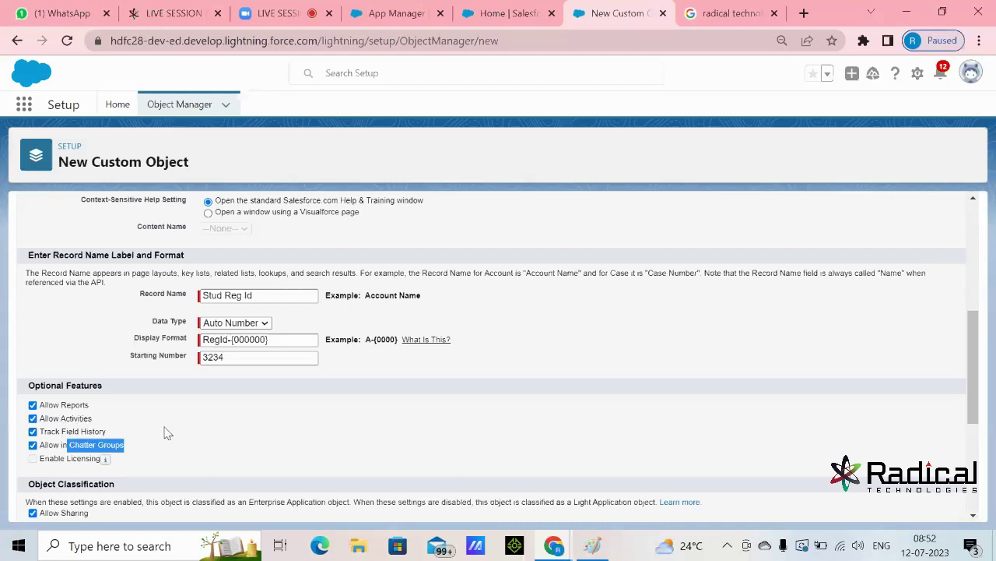
pyautogui.moveTo(62, 447); pyautogui.dragTo(127, 451)
pyautogui.click(174, 442)
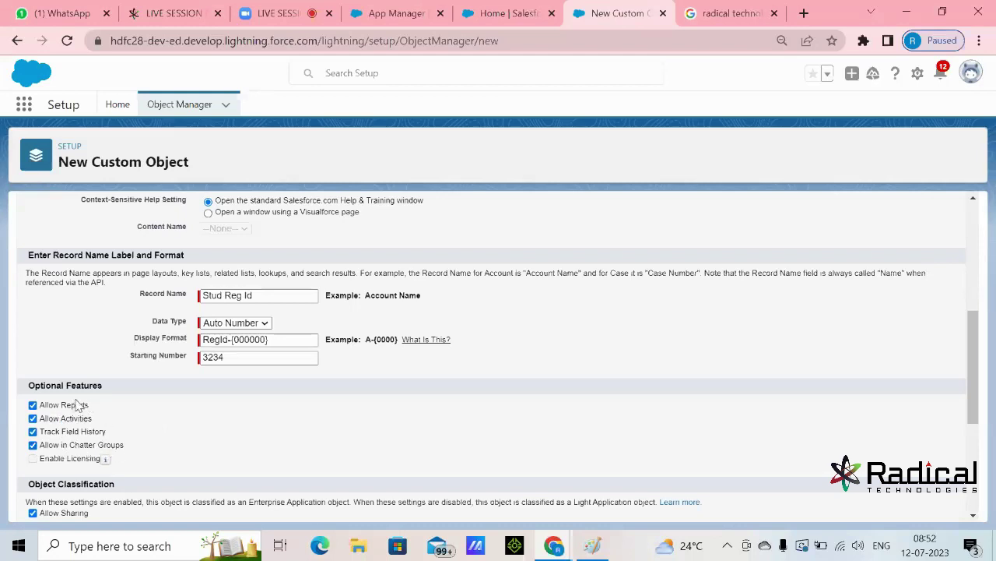
pyautogui.moveTo(104, 459)
pyautogui.moveTo(43, 404); pyautogui.dragTo(100, 450)
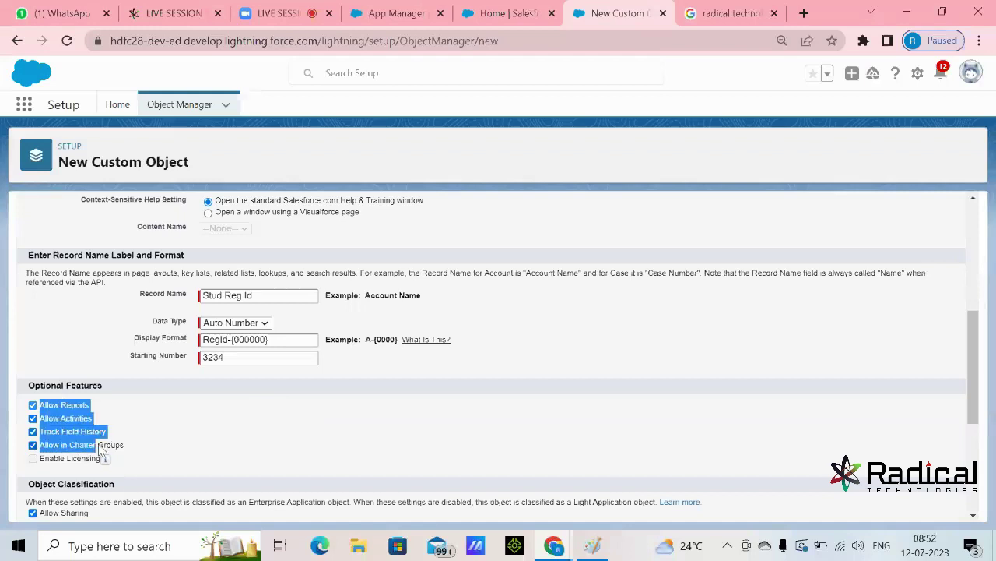
pyautogui.click(178, 424)
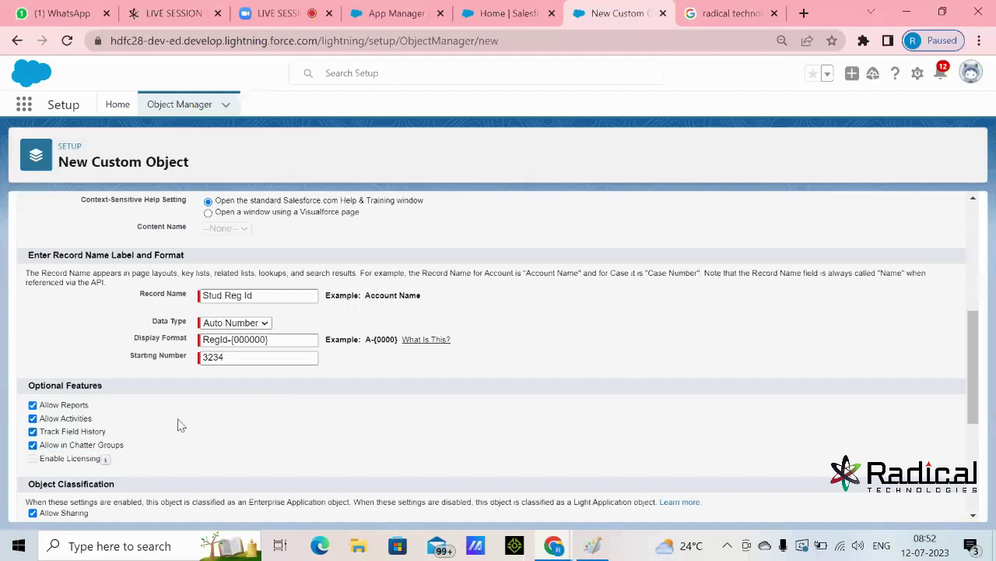
# - Leave Deployment Status on Deployed after briefly selecting In Development
pyautogui.scroll(-1, 194, 416)
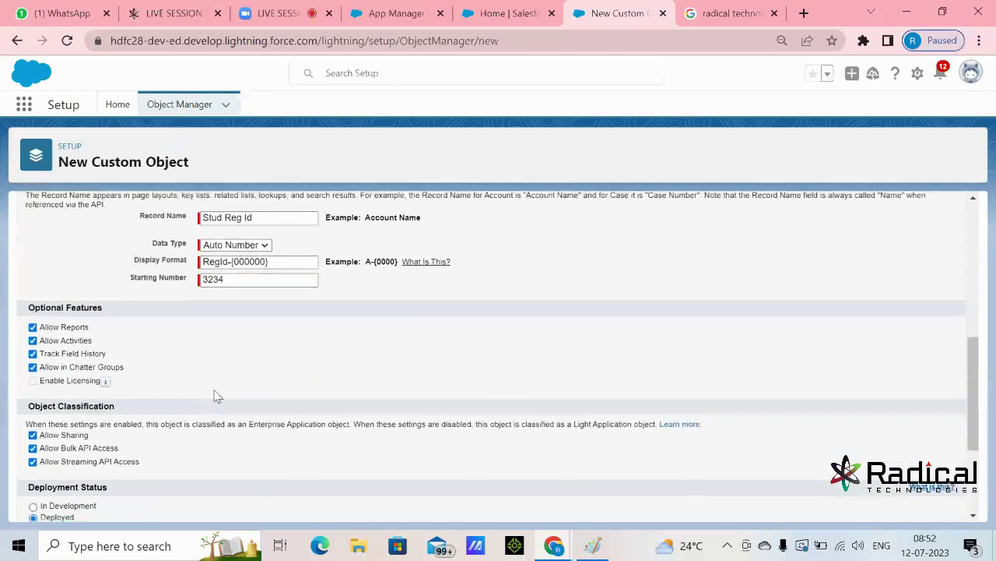
pyautogui.scroll(-1, 222, 386)
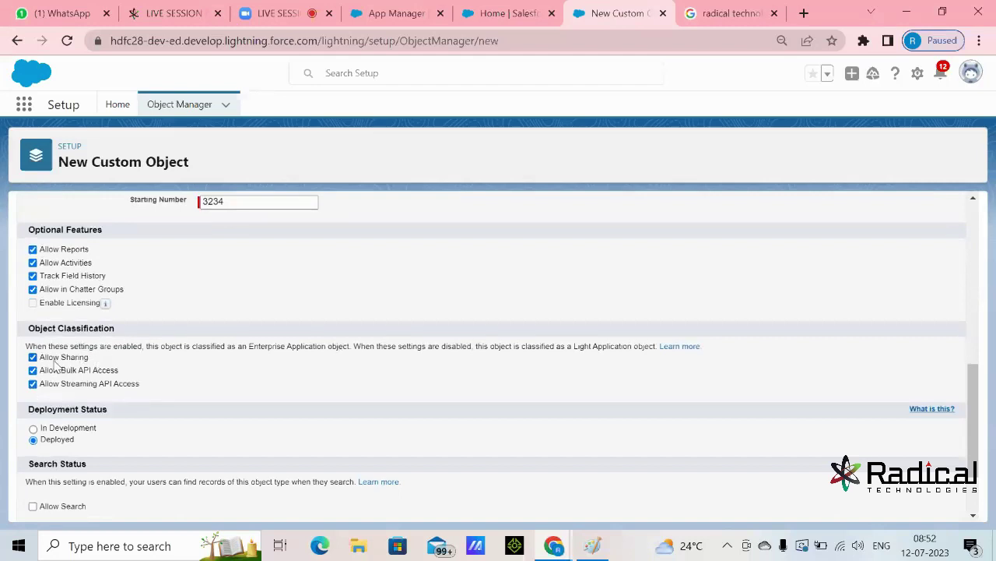
pyautogui.moveTo(45, 358); pyautogui.dragTo(218, 392)
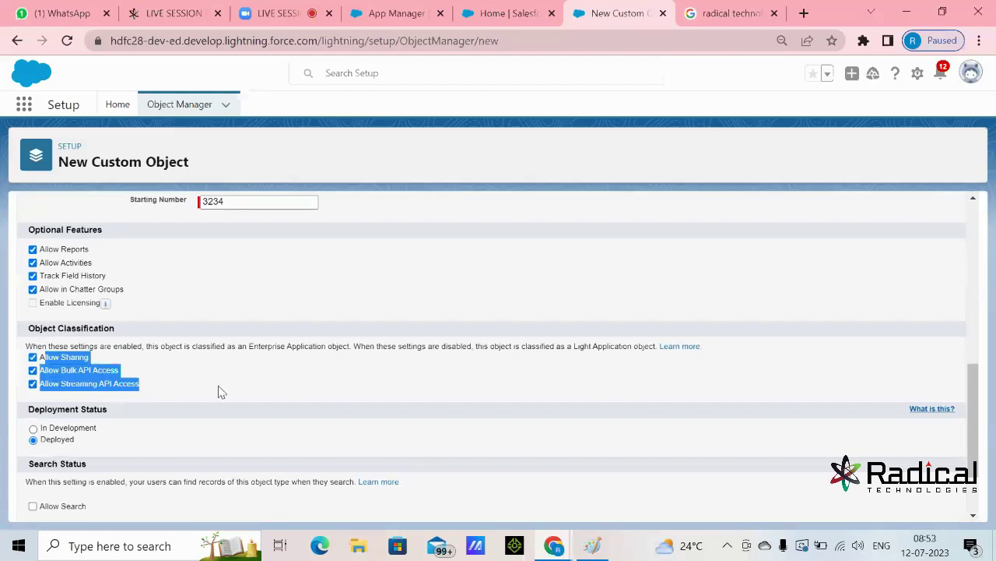
pyautogui.scroll(-1, 218, 391)
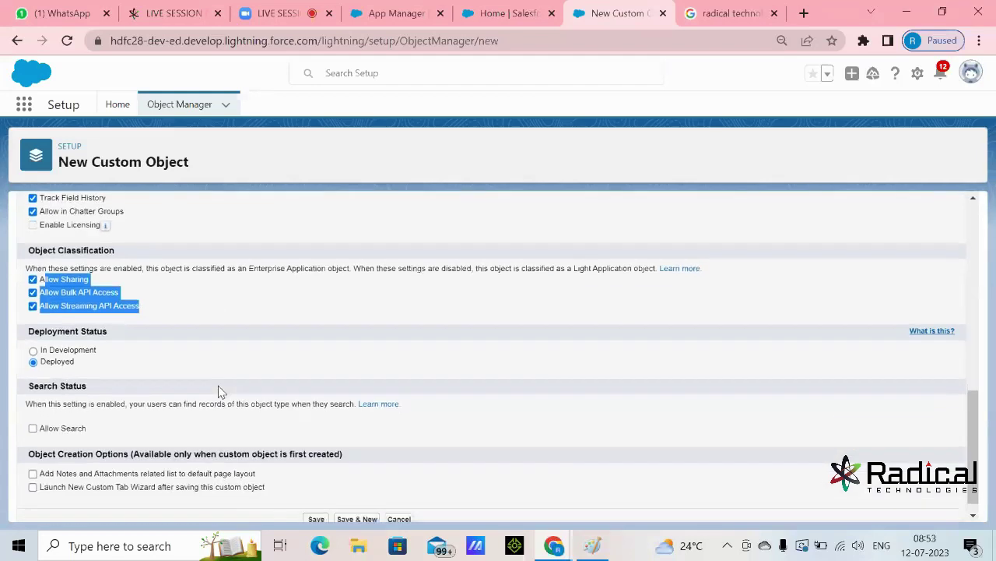
pyautogui.click(225, 341)
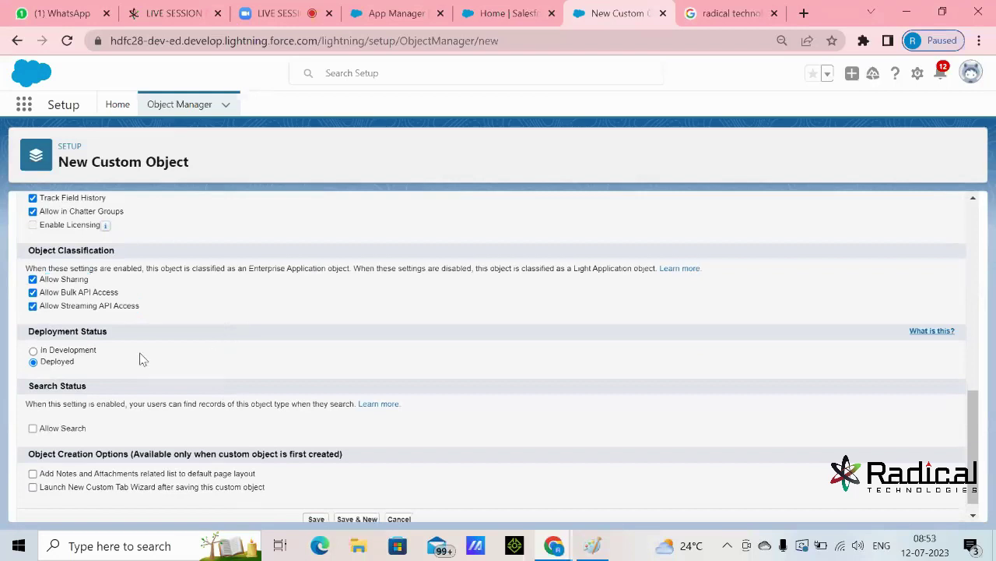
pyautogui.moveTo(30, 332); pyautogui.dragTo(131, 335)
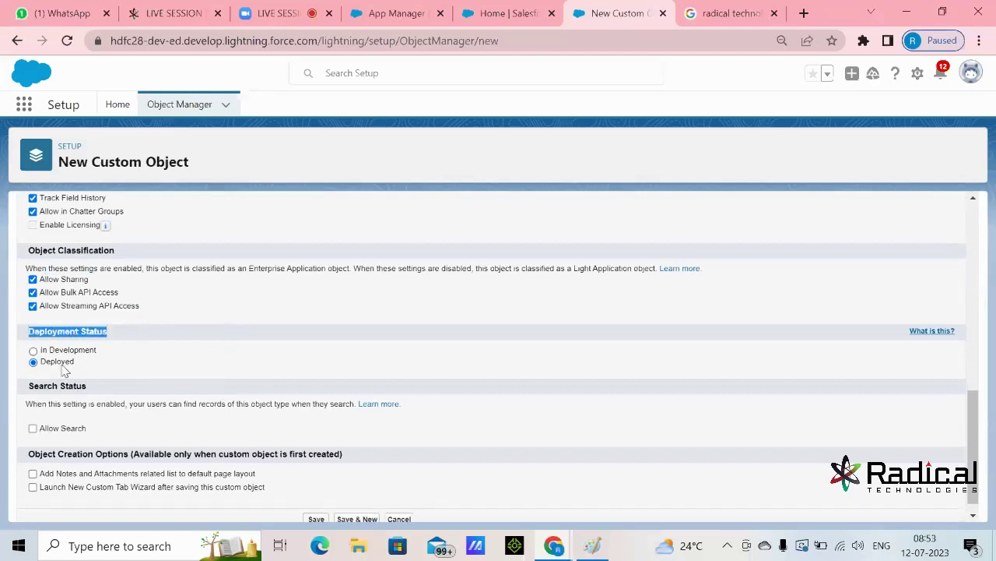
pyautogui.click(33, 350)
pyautogui.moveTo(49, 351); pyautogui.dragTo(102, 351)
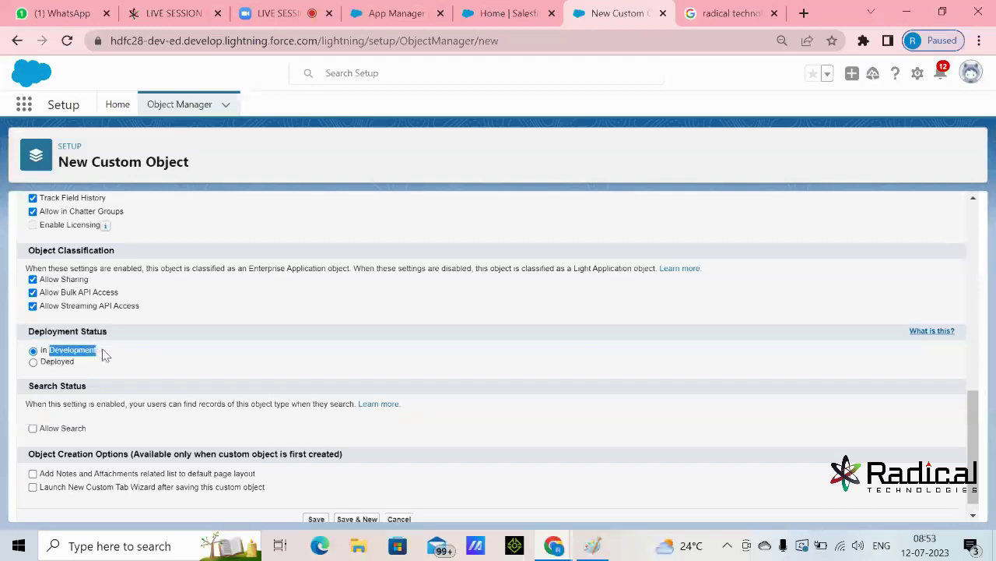
pyautogui.click(35, 362)
pyautogui.click(263, 356)
pyautogui.scroll(-1, 260, 356)
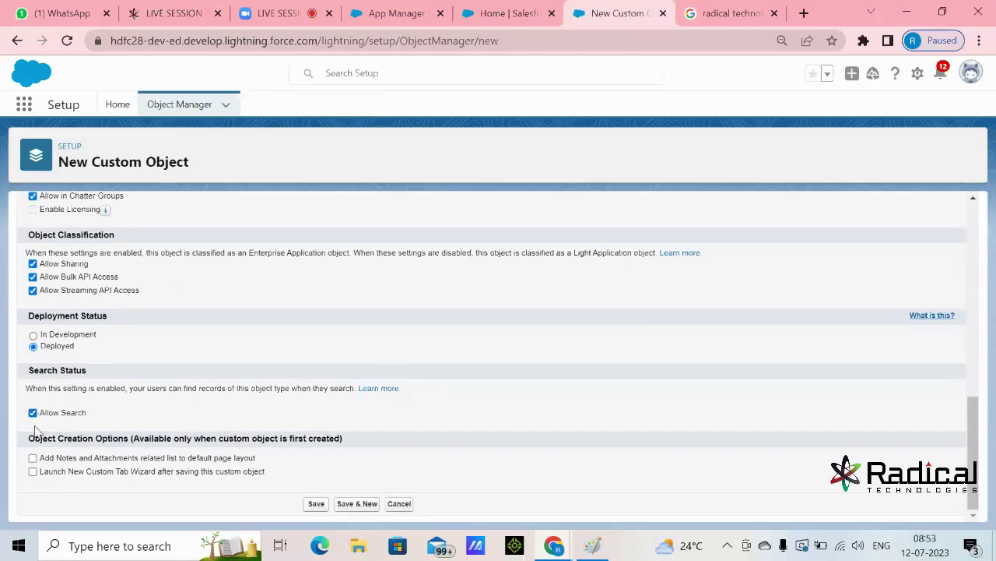
# - Open flipkart.com in a new Chrome tab
pyautogui.click(804, 13)
pyautogui.write('Fli')
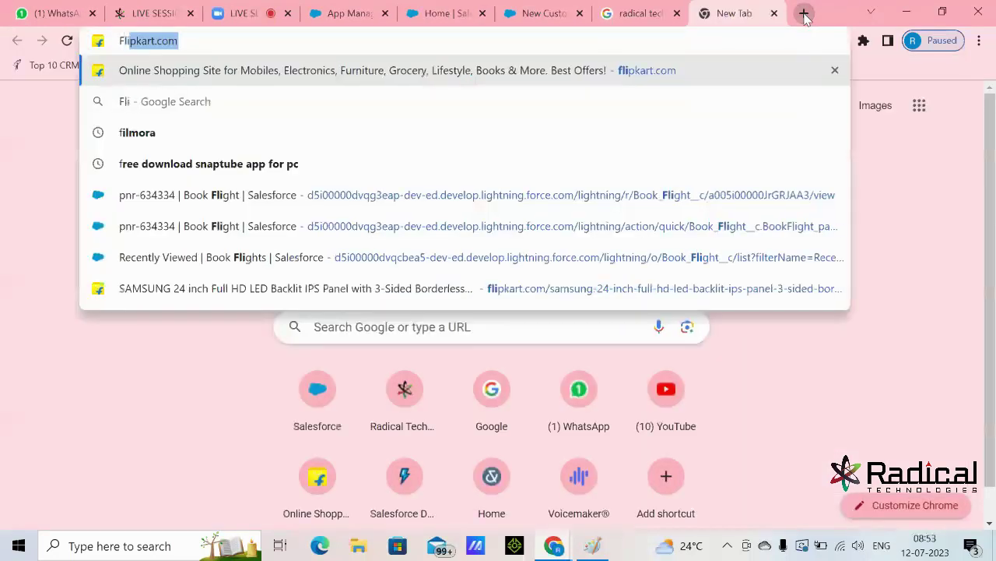
pyautogui.write('p')
pyautogui.press('Return')
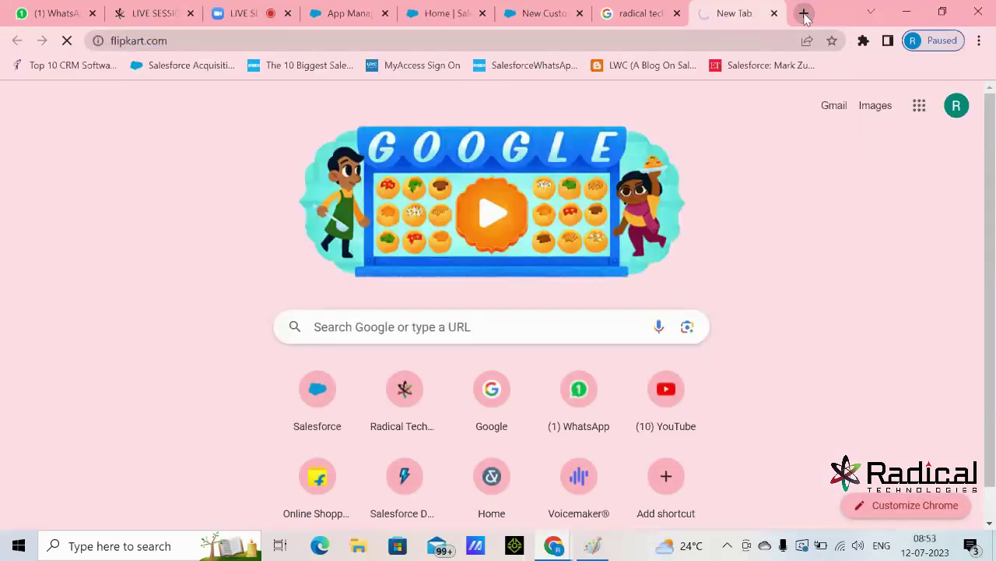
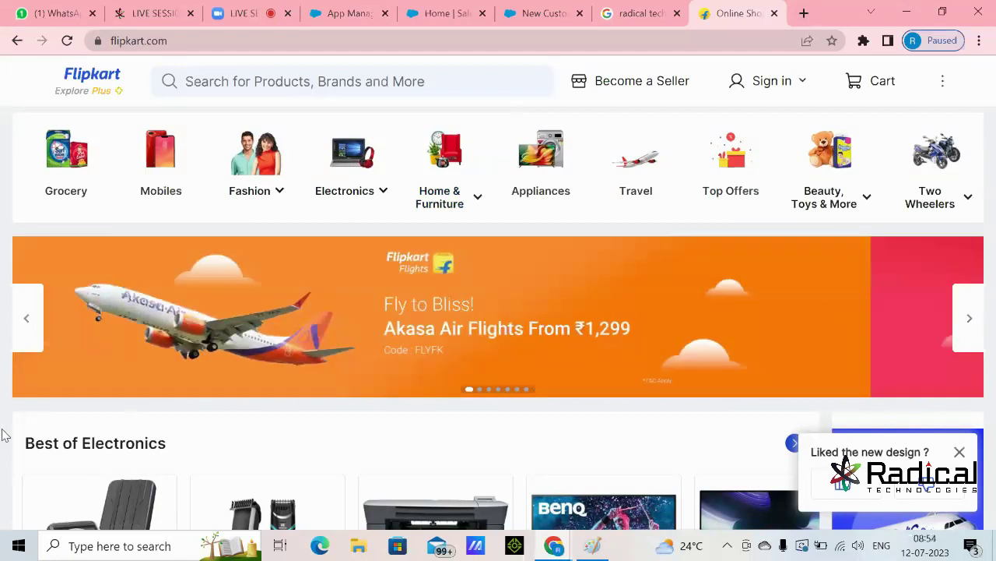
# - Dismiss the Flipkart feedback popup and uncheck Allow Search on the New Custom Object form
pyautogui.click(962, 452)
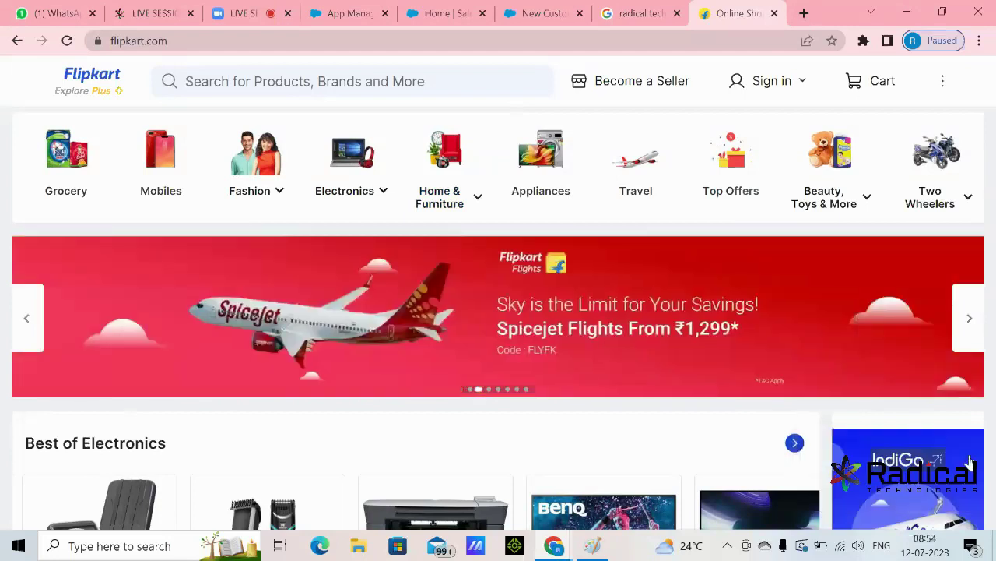
pyautogui.scroll(-1, 982, 444)
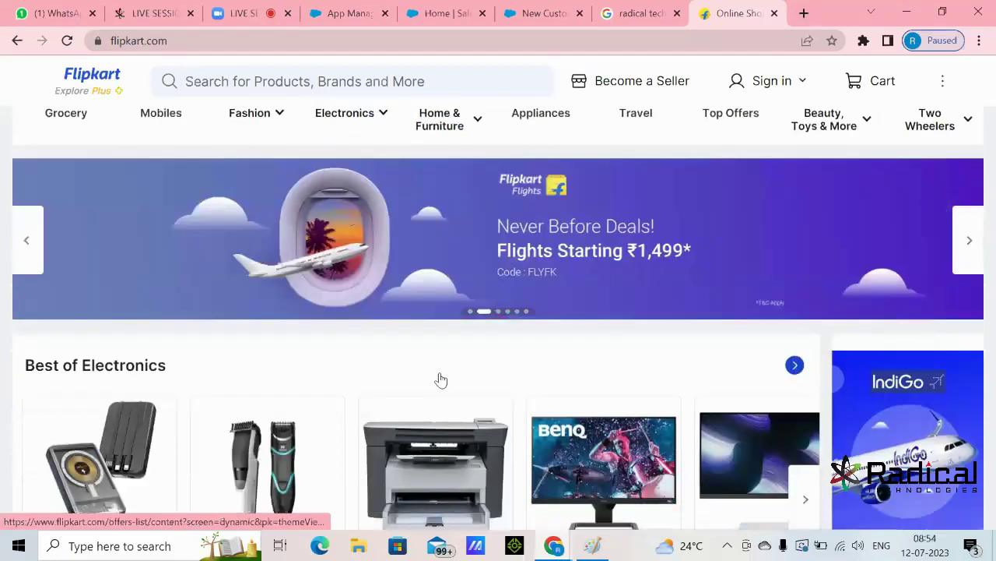
pyautogui.click(520, 13)
pyautogui.click(33, 415)
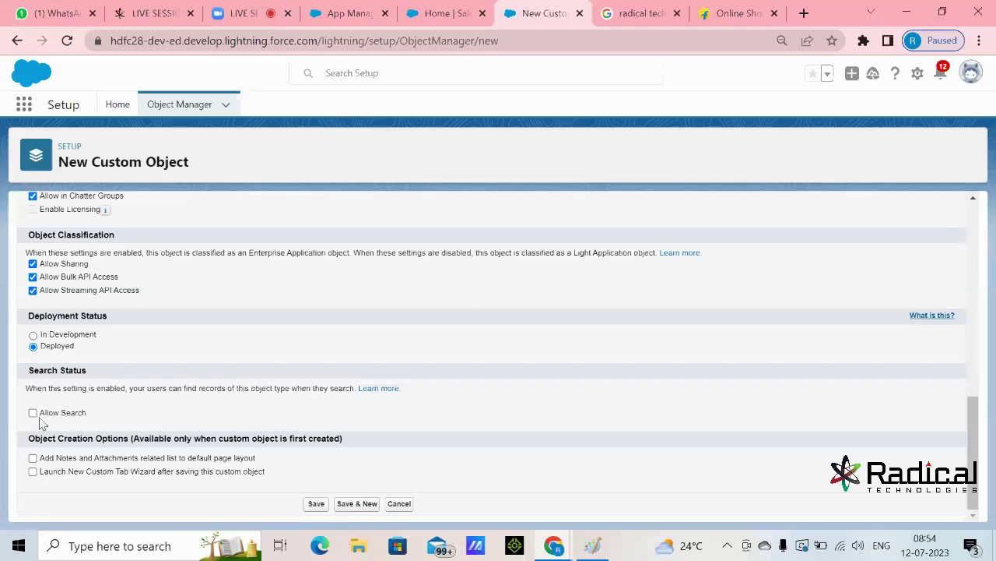
pyautogui.moveTo(43, 413); pyautogui.dragTo(107, 418)
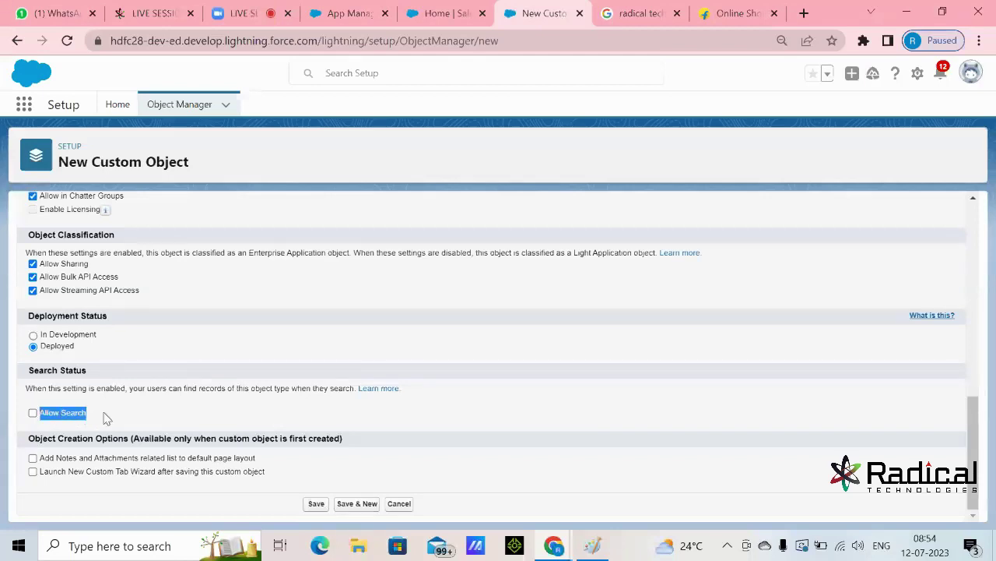
# - Show Flipkart's search suggestions as an example, then return to the Salesforce form
pyautogui.click(359, 76)
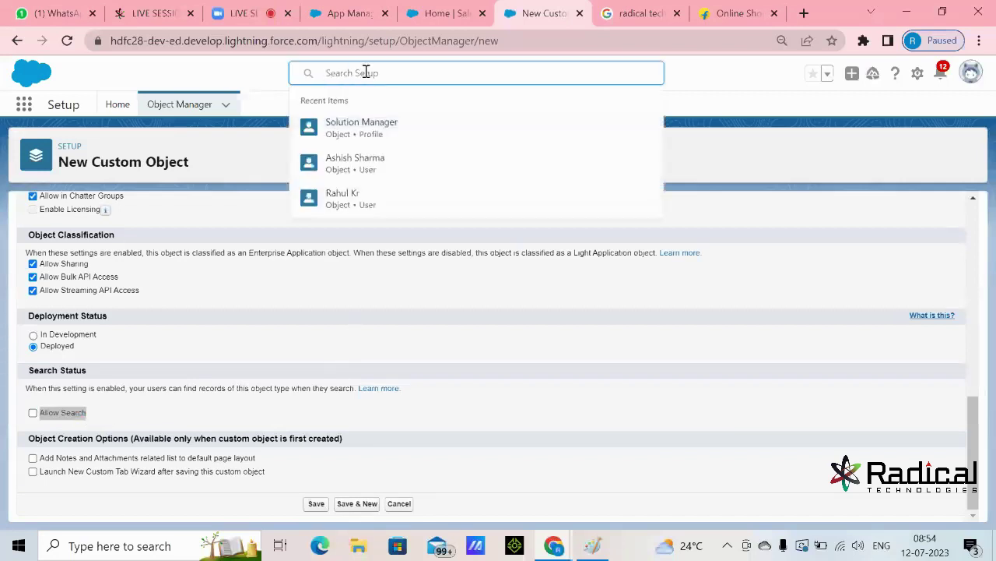
pyautogui.click(740, 13)
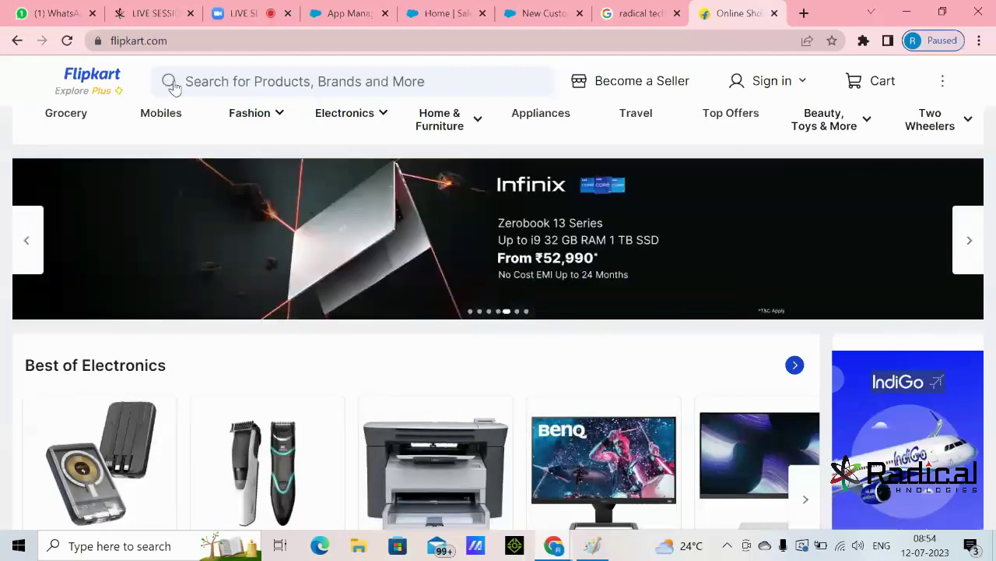
pyautogui.click(226, 81)
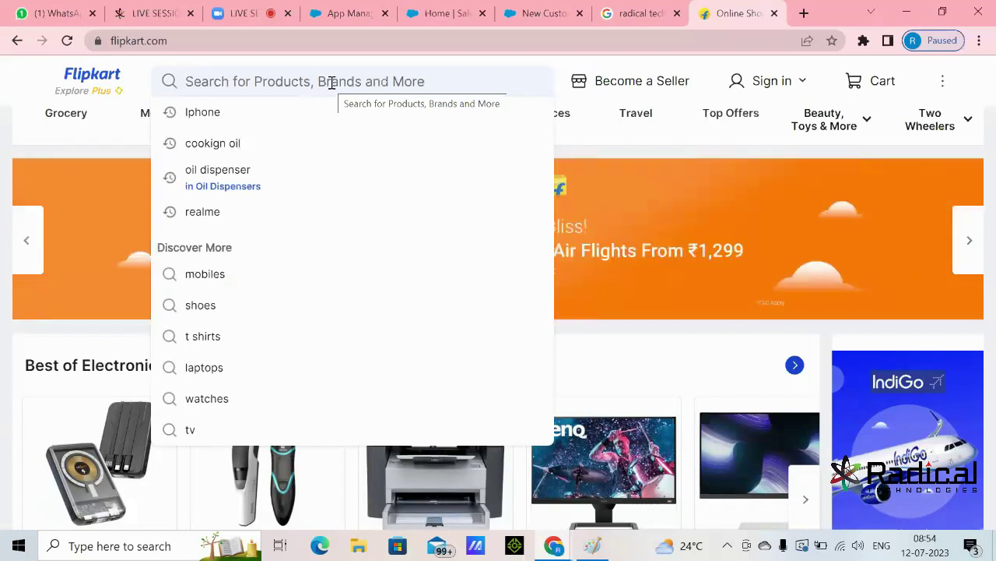
pyautogui.click(535, 14)
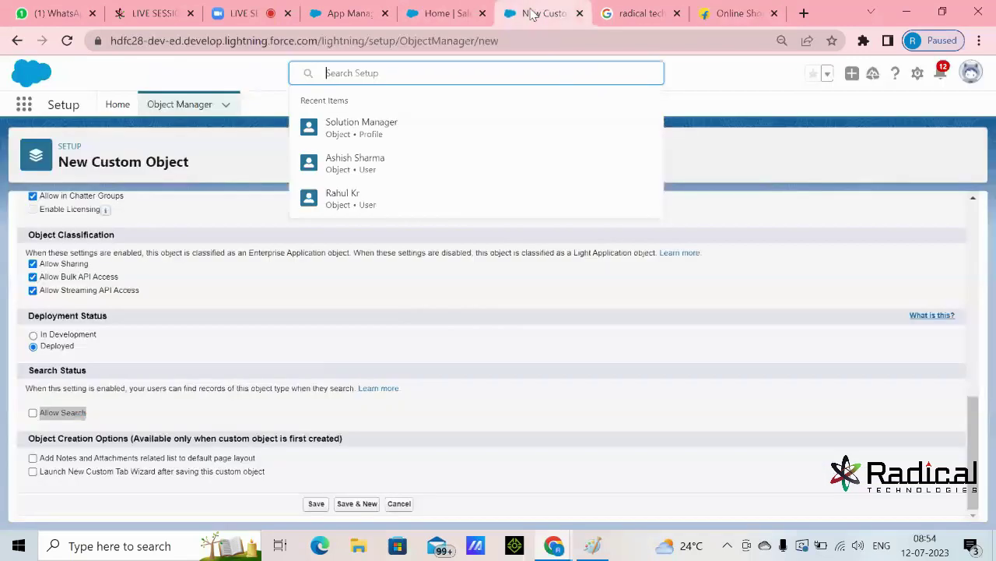
# - Check Allow Search so users can find Student records
pyautogui.click(54, 428)
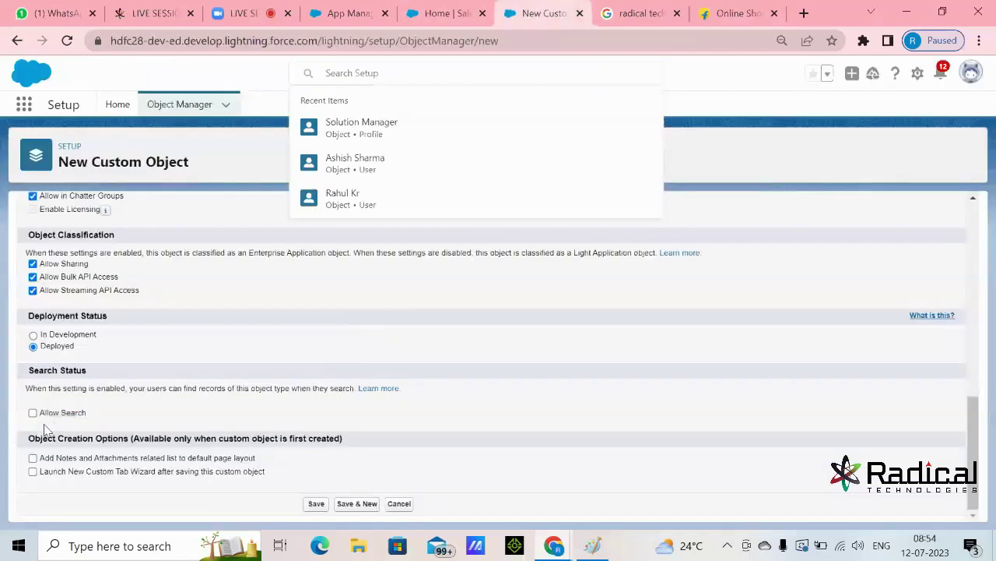
pyautogui.click(34, 413)
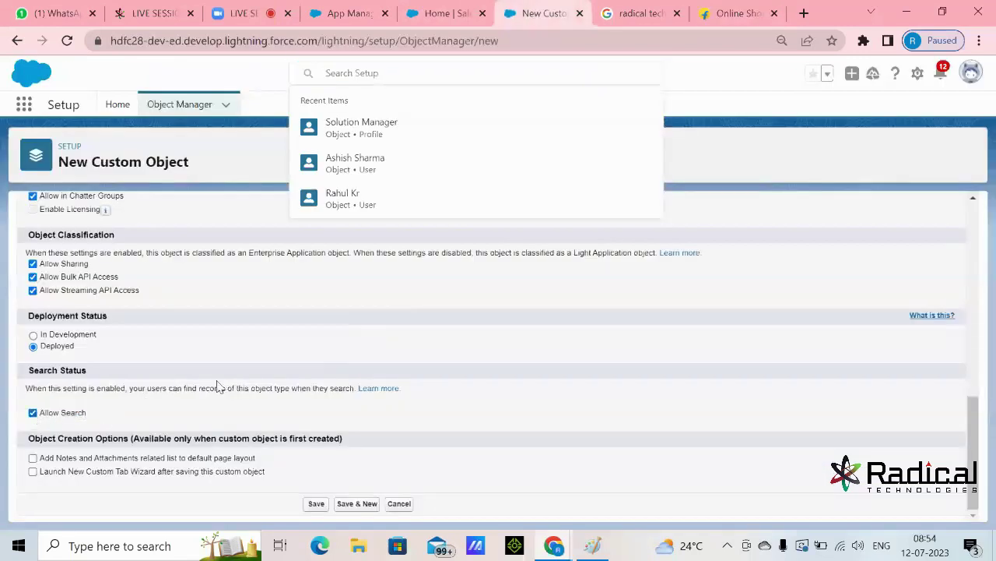
pyautogui.scroll(3, 230, 383)
pyautogui.click(369, 74)
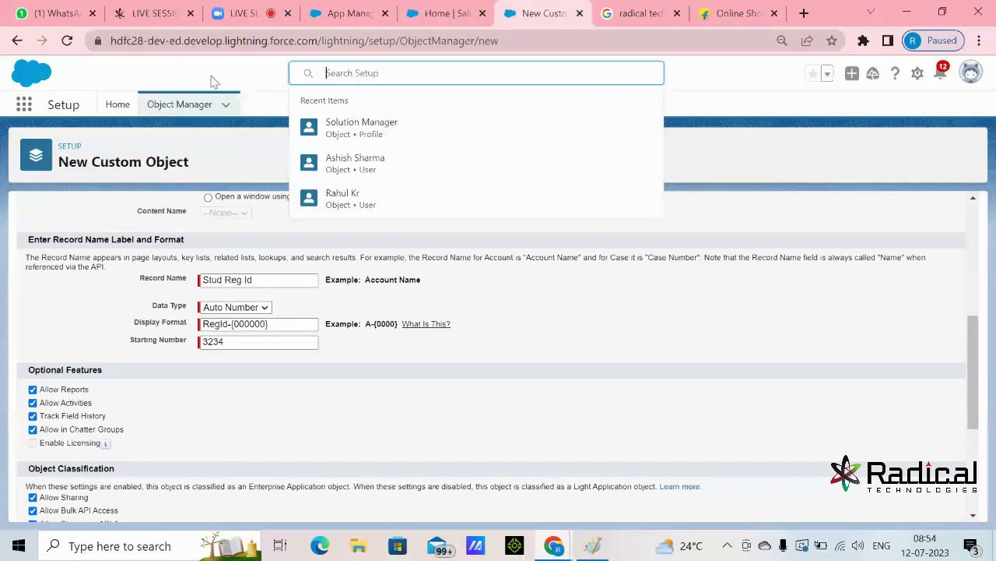
pyautogui.click(211, 82)
pyautogui.scroll(-1, 116, 350)
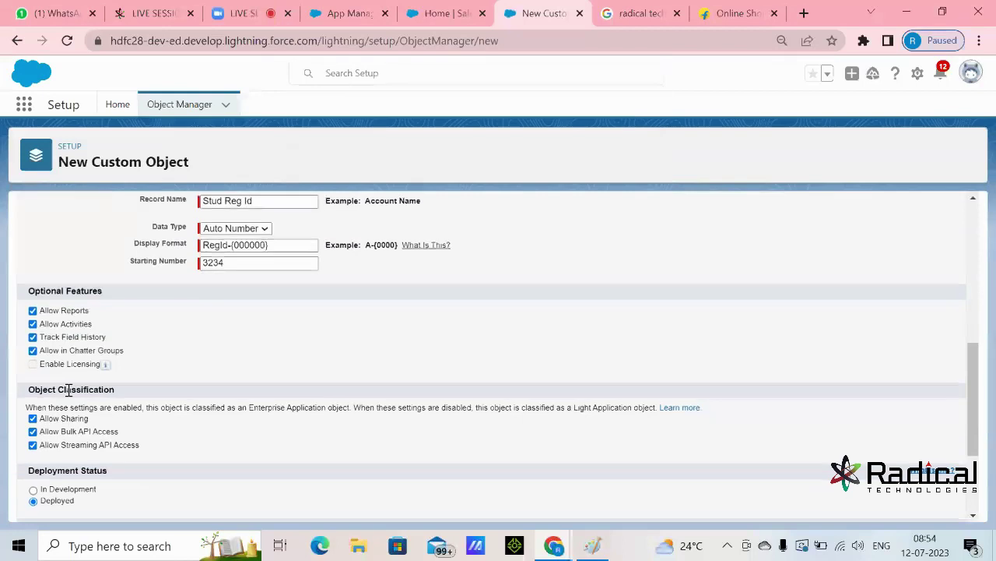
pyautogui.scroll(-2, 67, 389)
# - Toggle Allow Search off and back on, leaving record search enabled
pyautogui.click(34, 412)
pyautogui.scroll(6, 236, 408)
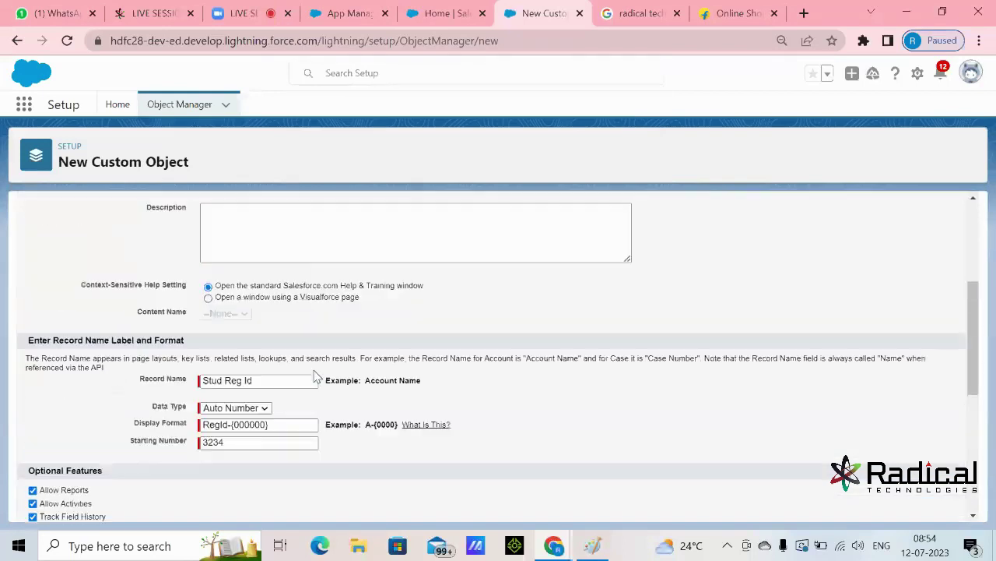
pyautogui.click(350, 73)
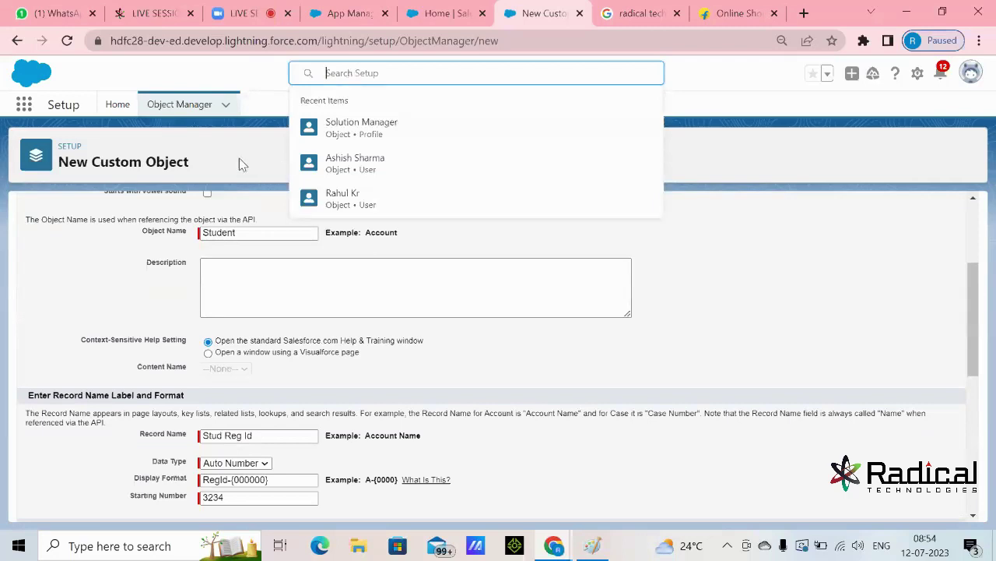
pyautogui.scroll(-3, 362, 449)
pyautogui.scroll(-2, 148, 463)
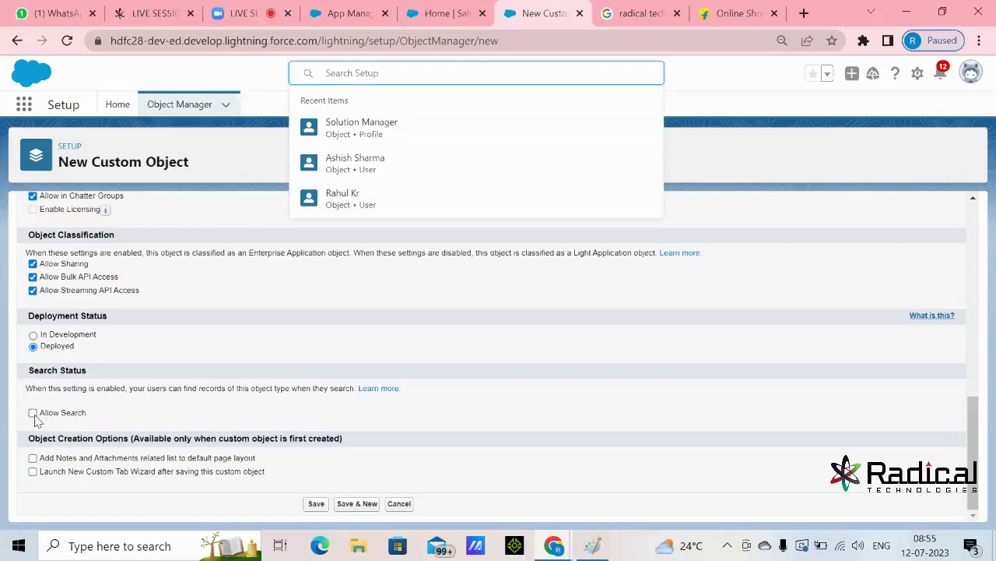
pyautogui.click(33, 415)
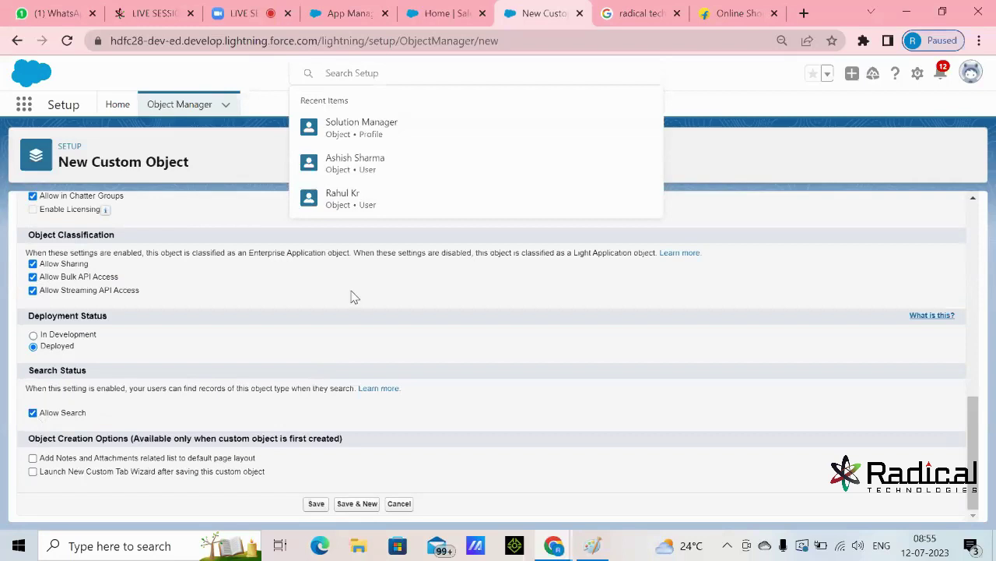
pyautogui.click(354, 76)
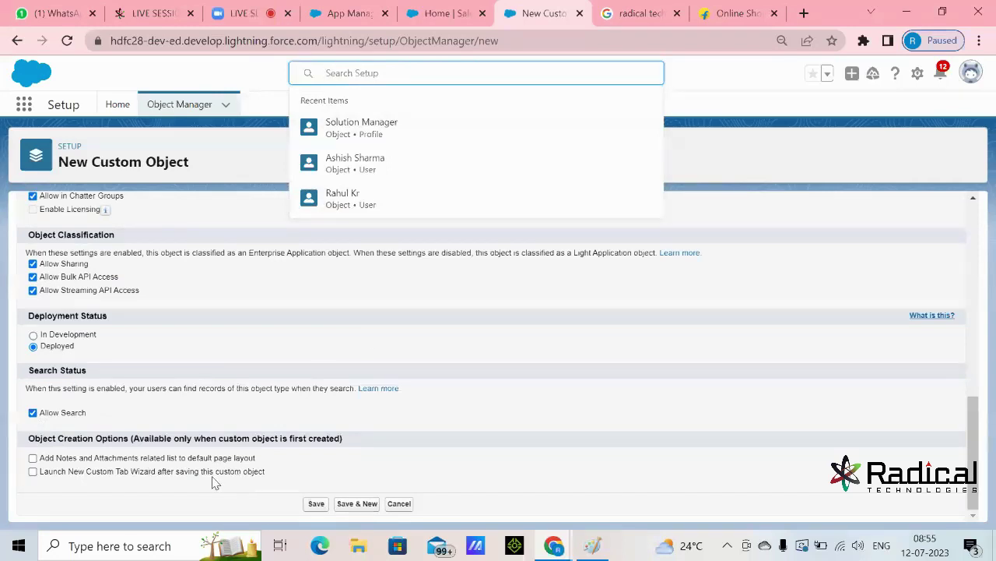
# - Check 'Add Notes and Attachments related list to default page layout'
pyautogui.click(32, 458)
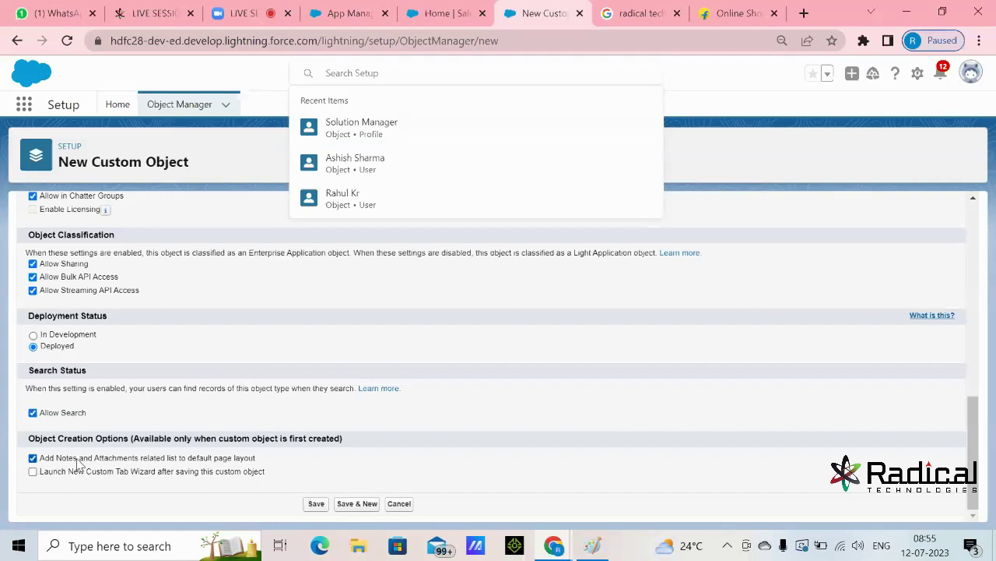
pyautogui.moveTo(59, 460); pyautogui.dragTo(146, 464)
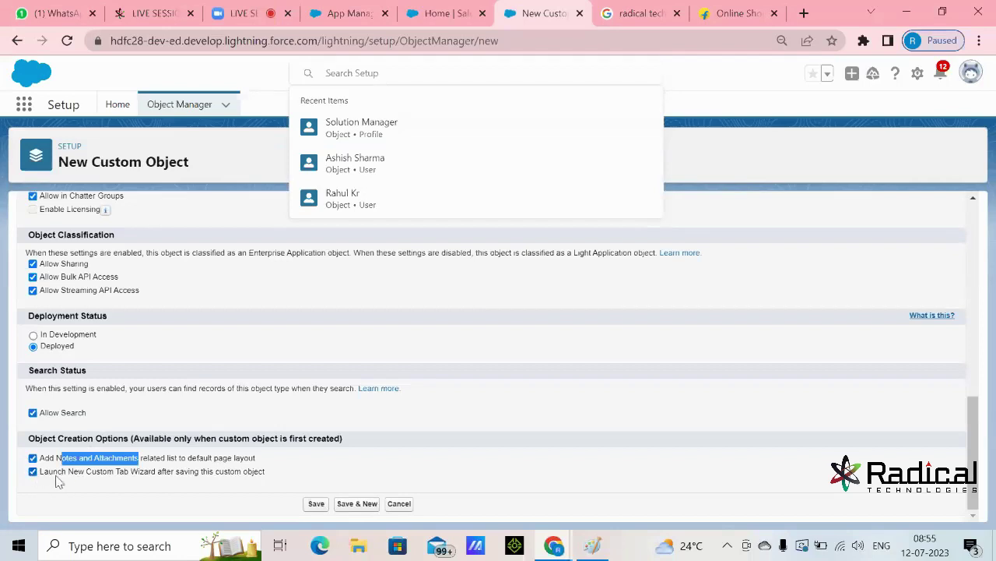
pyautogui.moveTo(86, 473); pyautogui.dragTo(131, 478)
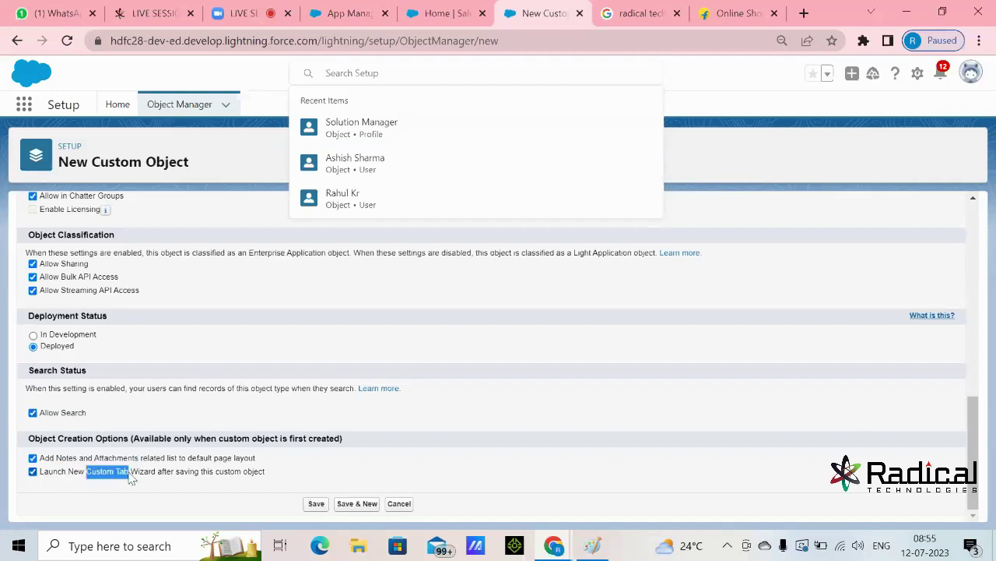
pyautogui.click(502, 407)
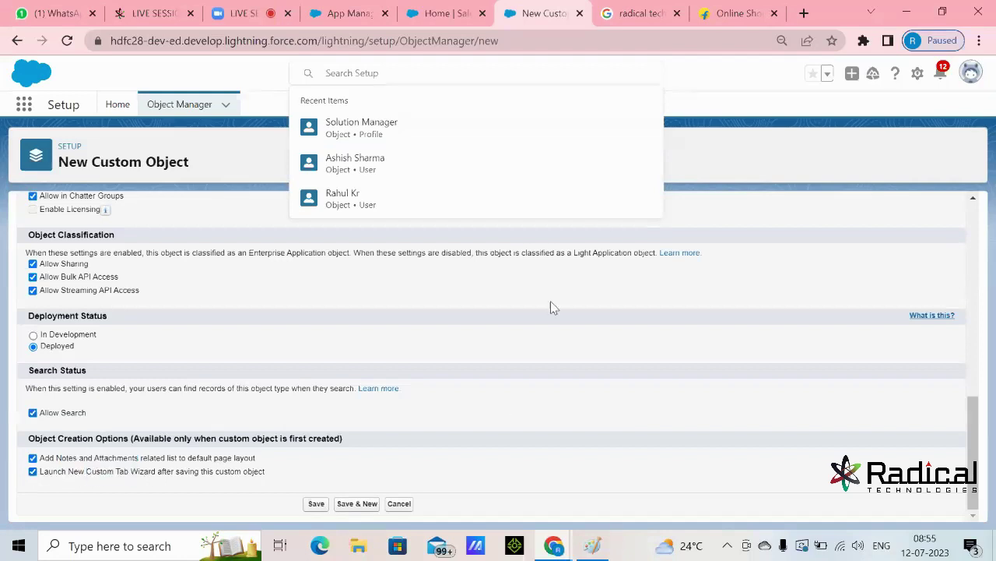
pyautogui.click(727, 91)
# - Enable 'Launch New Custom Tab Wizard after saving' and save the Student object
pyautogui.scroll(10, 423, 276)
pyautogui.click(258, 322)
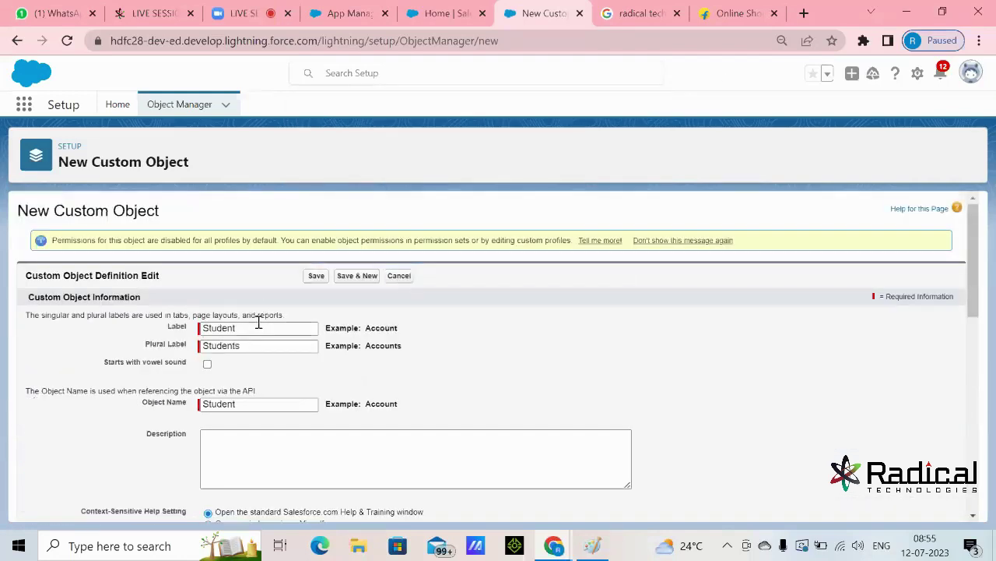
pyautogui.doubleClick(257, 322)
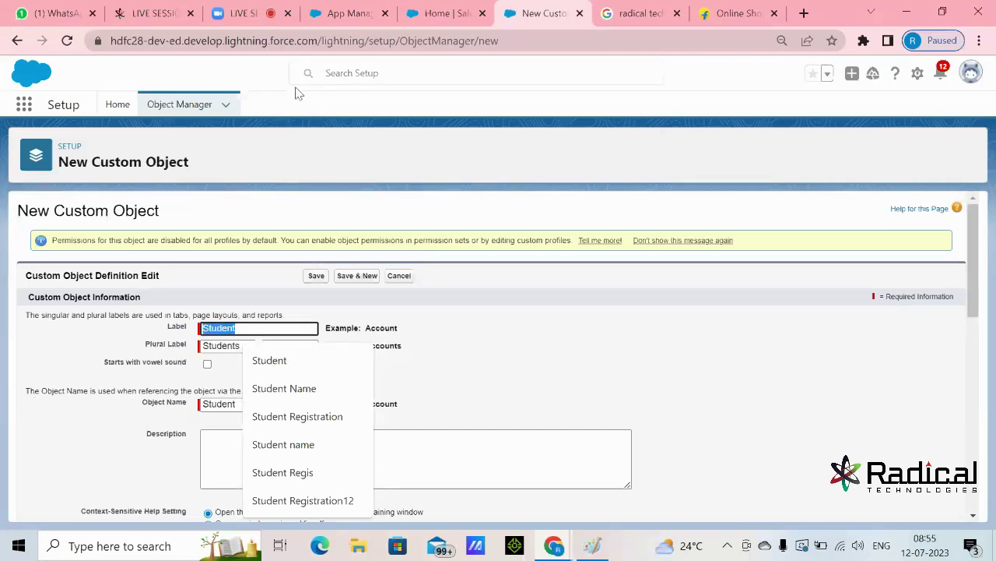
pyautogui.scroll(-10, 327, 404)
pyautogui.click(32, 473)
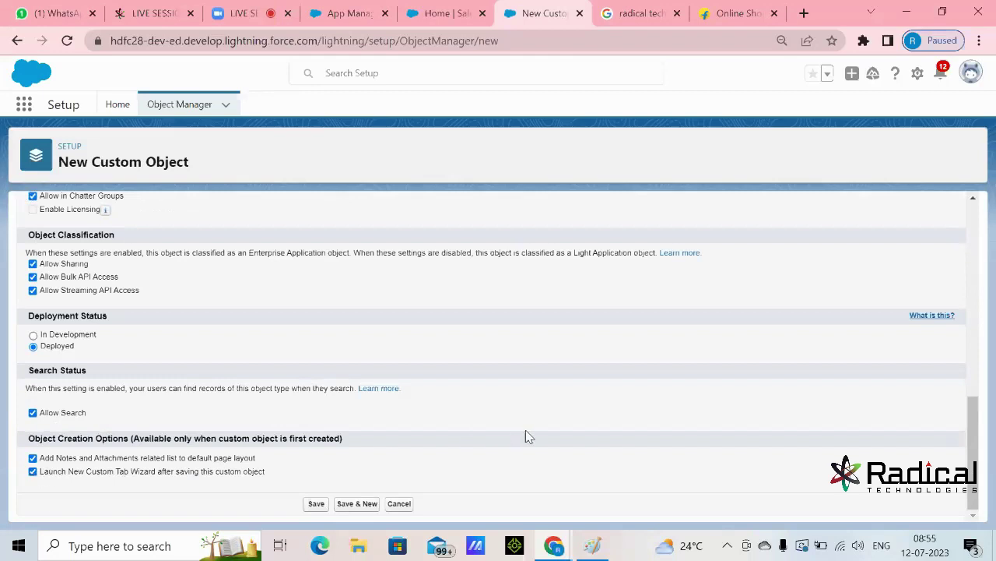
pyautogui.scroll(1, 534, 430)
pyautogui.scroll(-1, 537, 431)
pyautogui.scroll(15, 535, 430)
pyautogui.scroll(-15, 535, 430)
pyautogui.click(318, 505)
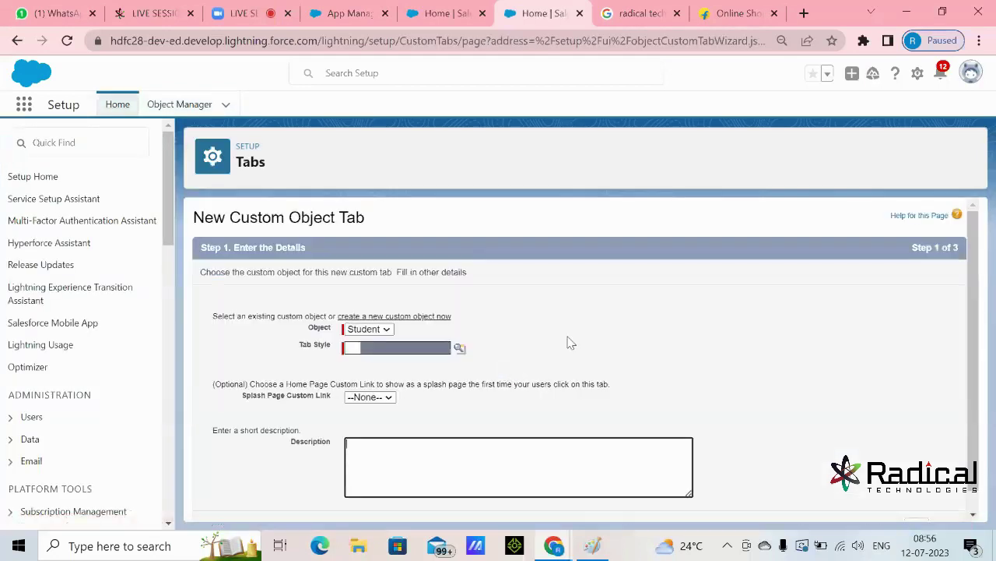
# - Keep Student as the tab's object, choose the Bridge tab style, and continue to Step 2
pyautogui.doubleClick(314, 331)
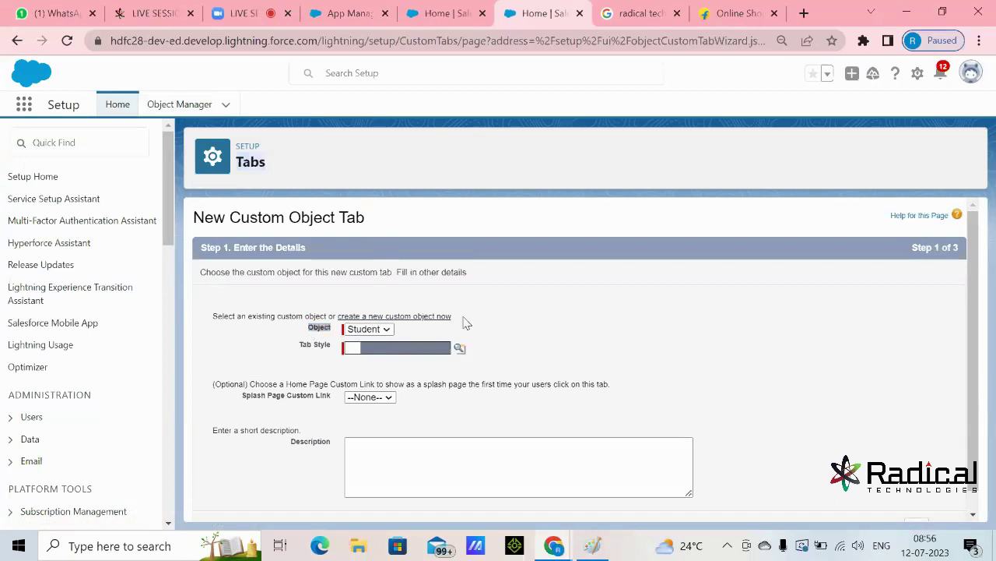
pyautogui.click(459, 348)
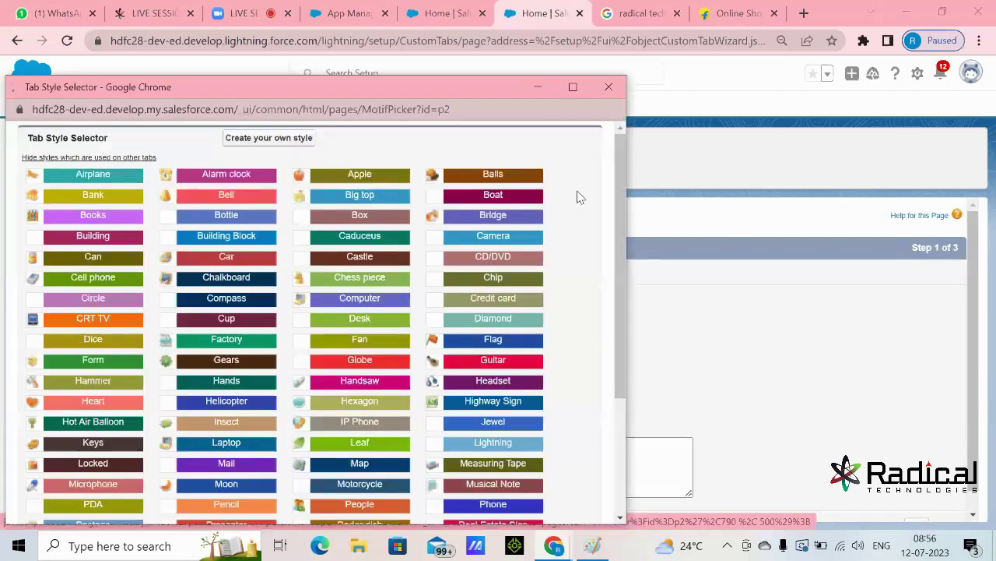
pyautogui.click(493, 215)
pyautogui.scroll(-1, 963, 339)
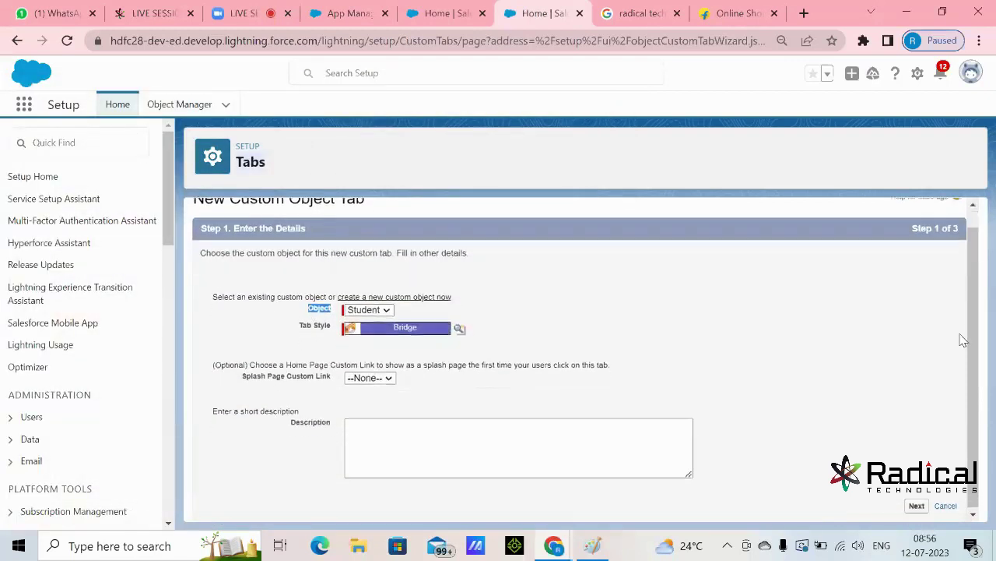
pyautogui.click(917, 505)
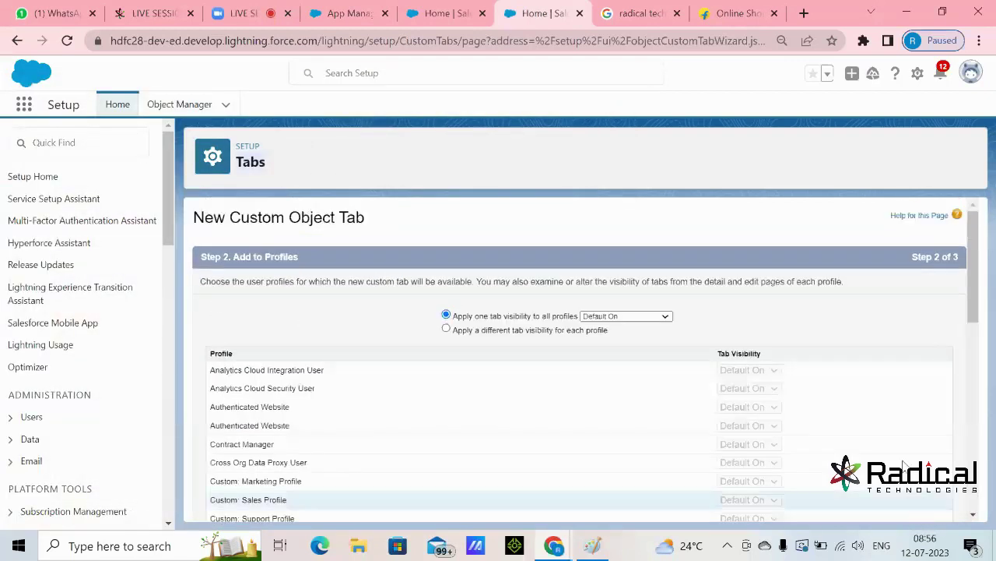
pyautogui.scroll(-2, 812, 279)
pyautogui.scroll(1, 358, 254)
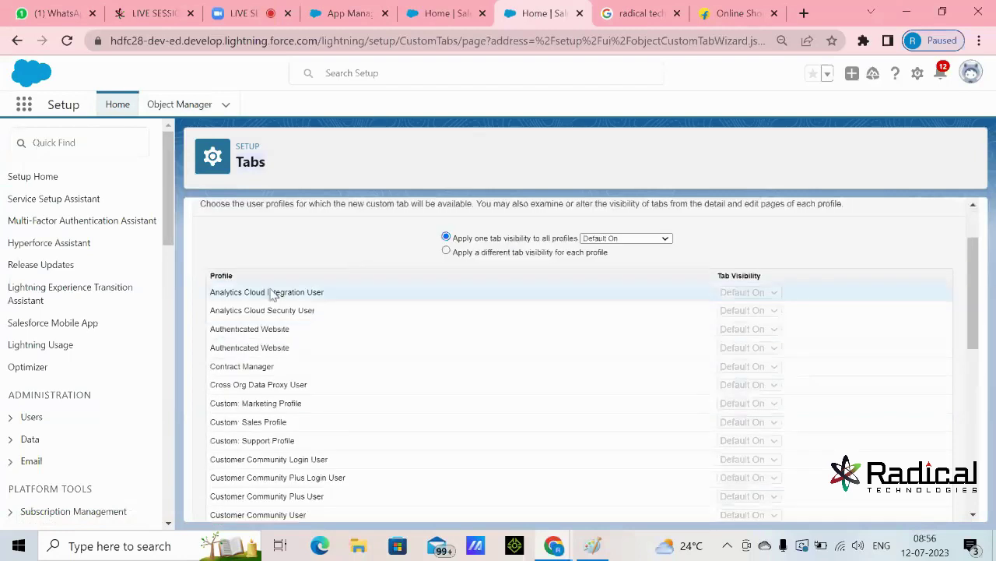
pyautogui.moveTo(227, 273); pyautogui.dragTo(210, 272)
pyautogui.scroll(-5, 416, 354)
pyautogui.scroll(-1, 415, 356)
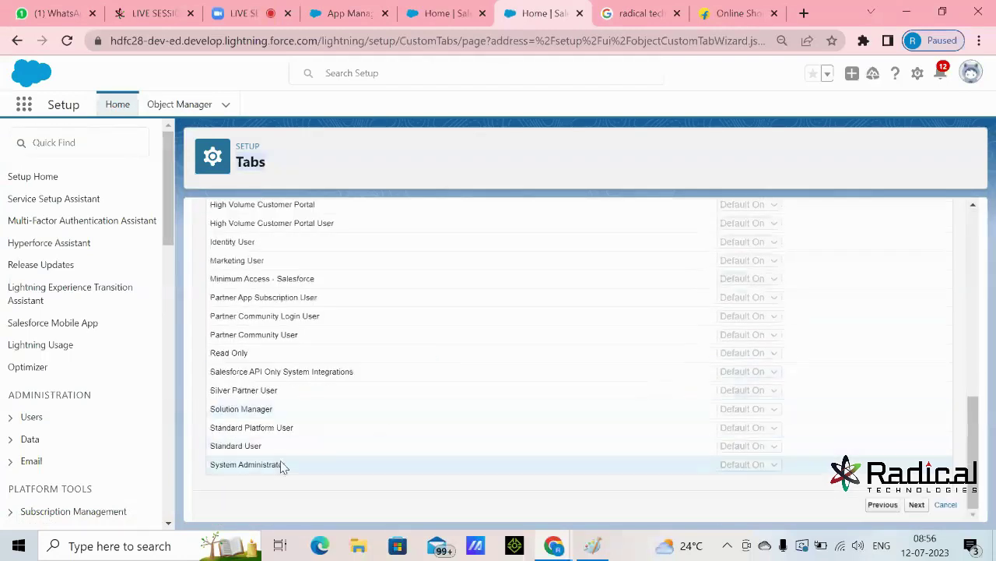
pyautogui.moveTo(292, 467); pyautogui.dragTo(207, 470)
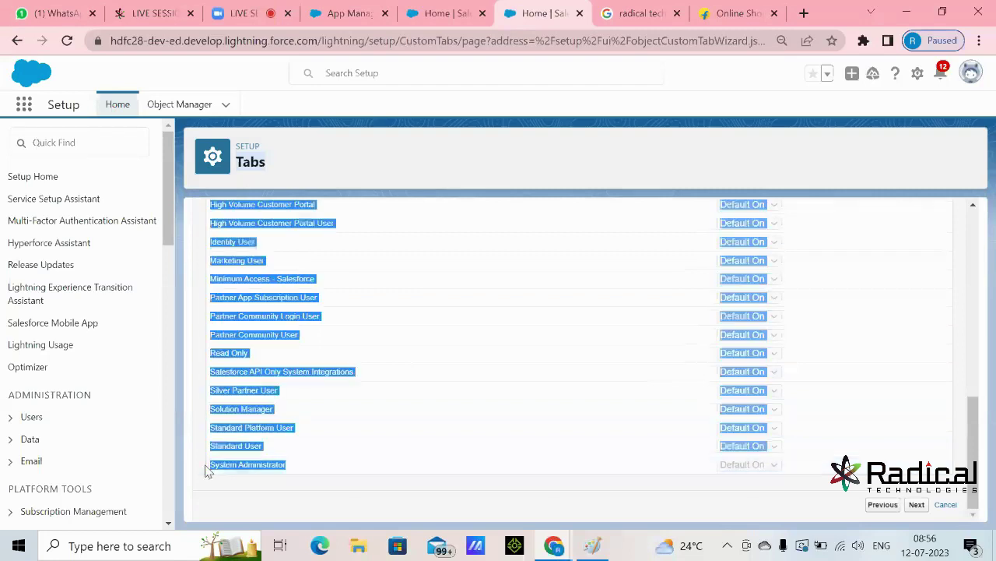
pyautogui.click(683, 483)
pyautogui.scroll(6, 879, 445)
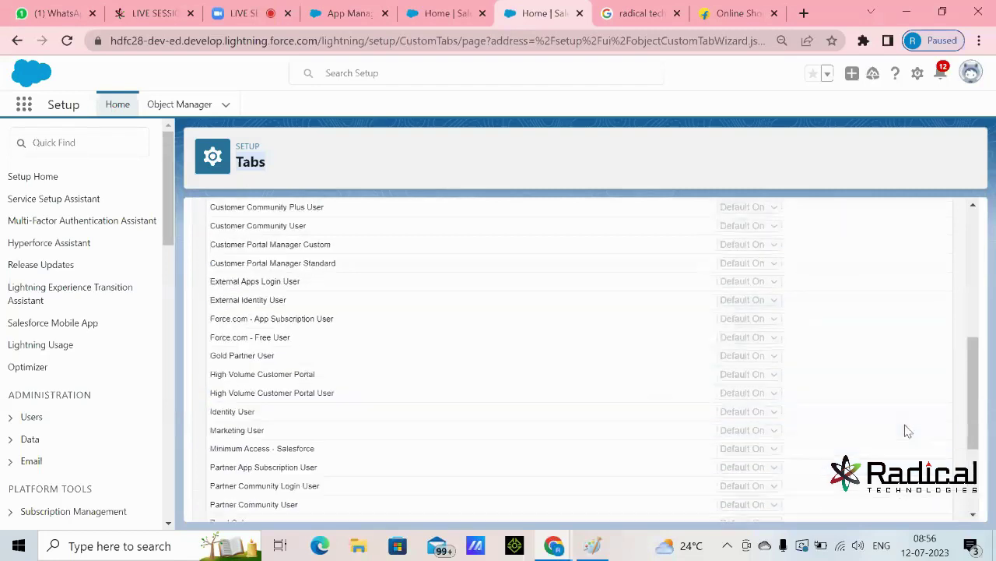
pyautogui.scroll(2, 761, 304)
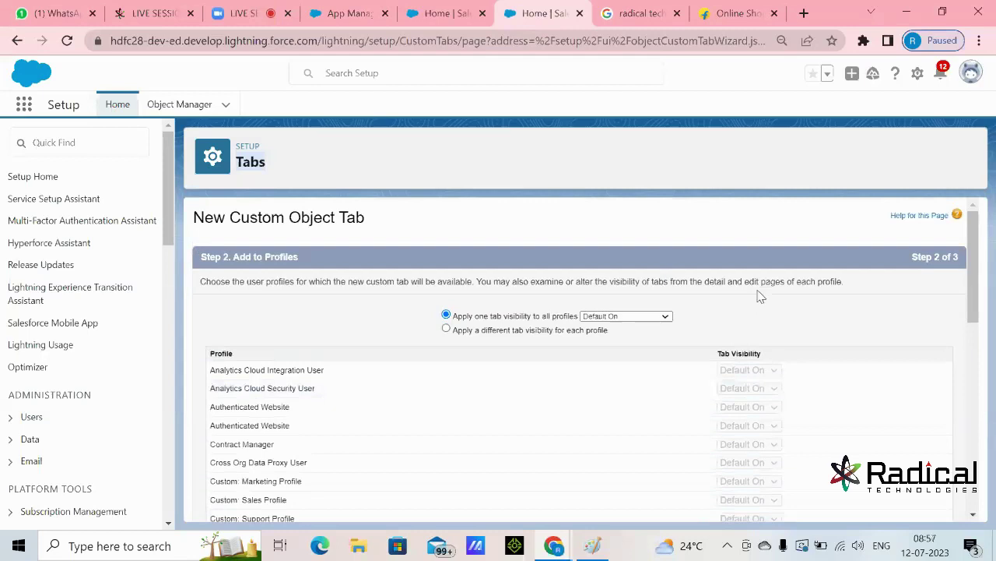
pyautogui.scroll(-2, 724, 310)
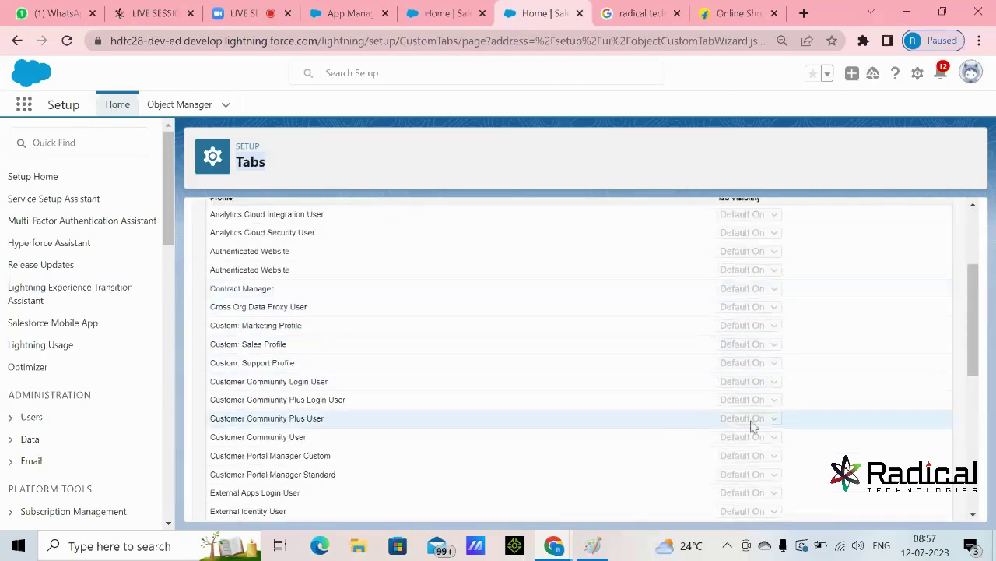
pyautogui.scroll(-2, 753, 424)
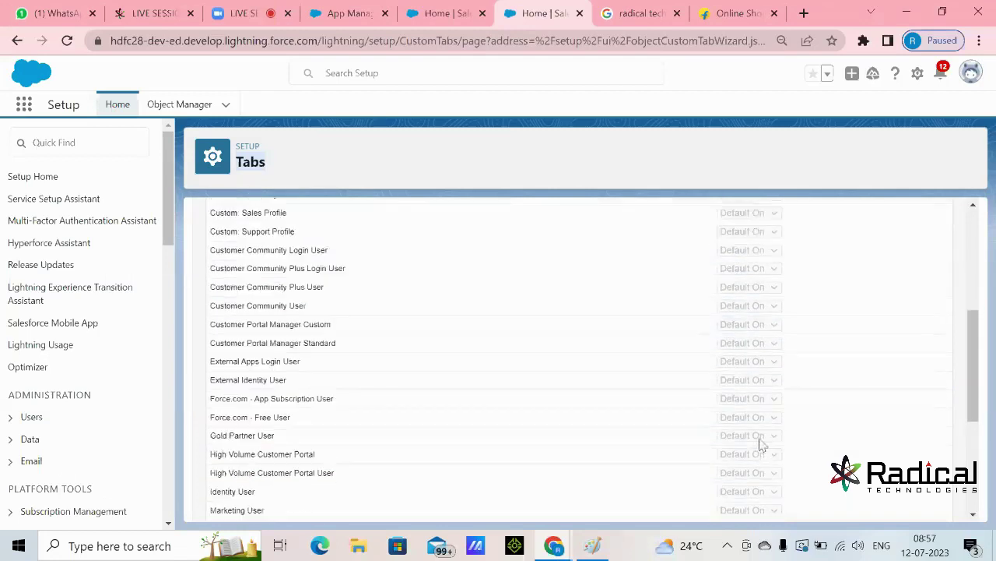
pyautogui.scroll(-4, 762, 446)
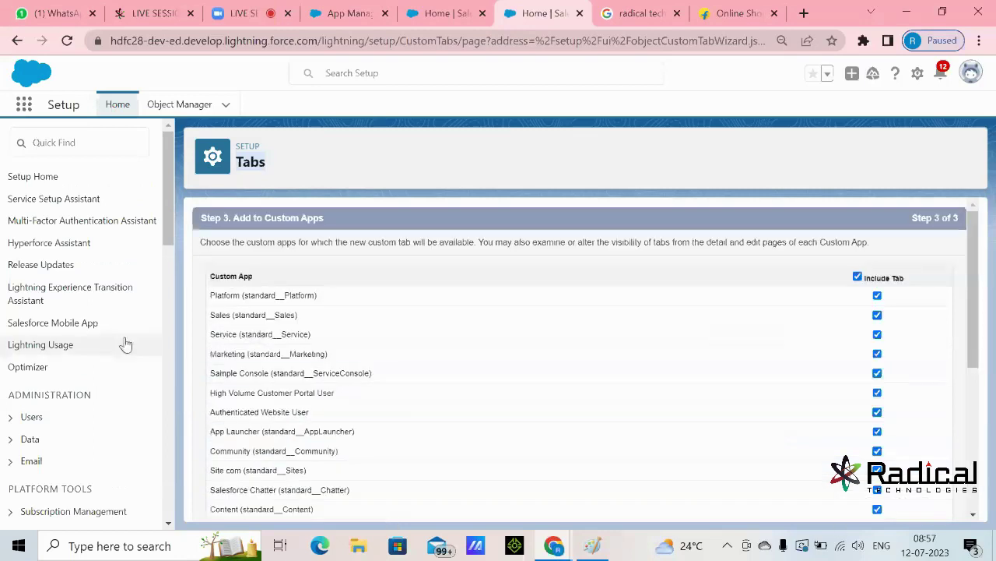
# - Review the custom apps list, singling out the Radical Technologies entry
pyautogui.doubleClick(246, 276)
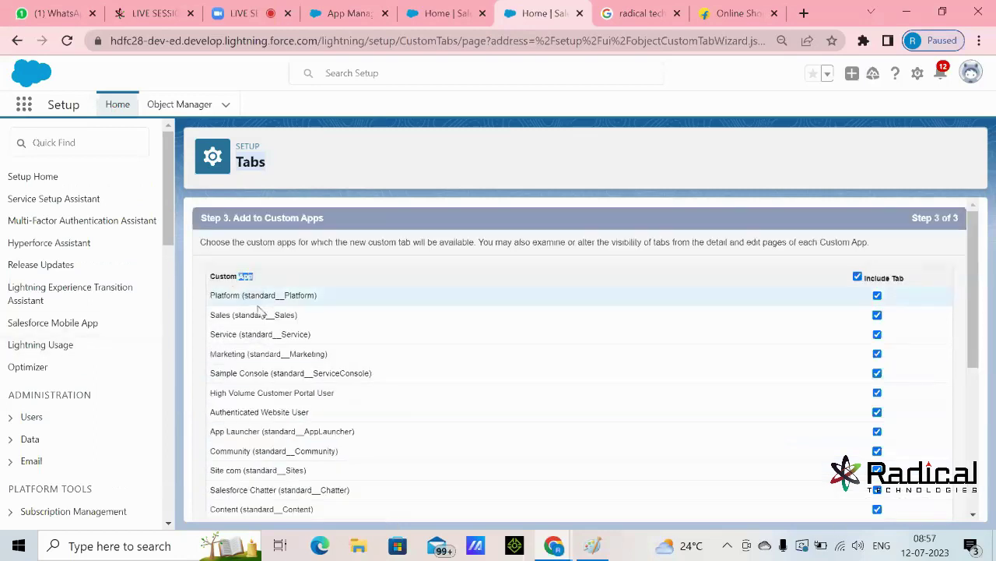
pyautogui.scroll(-4, 258, 297)
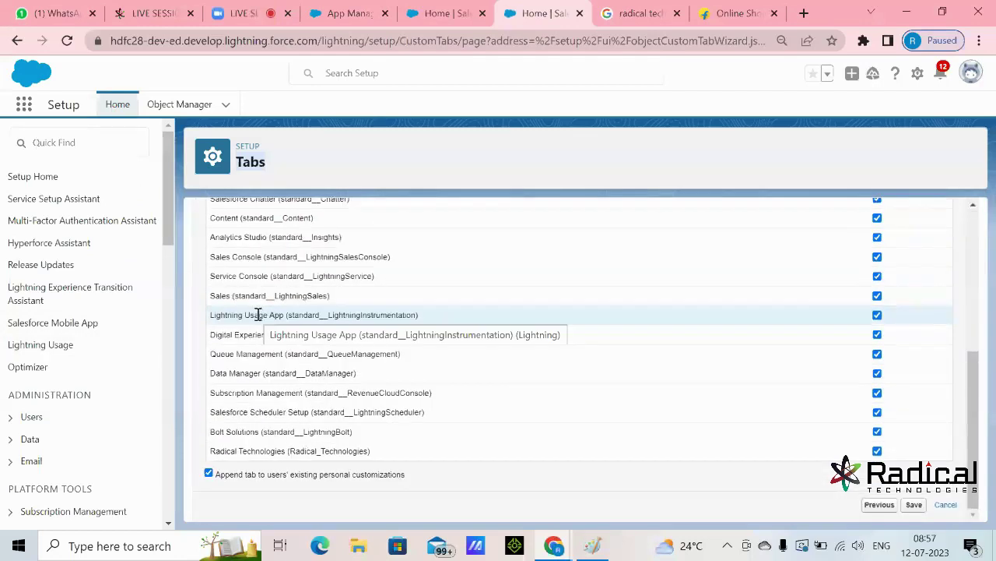
pyautogui.scroll(2, 258, 314)
pyautogui.scroll(2, 348, 245)
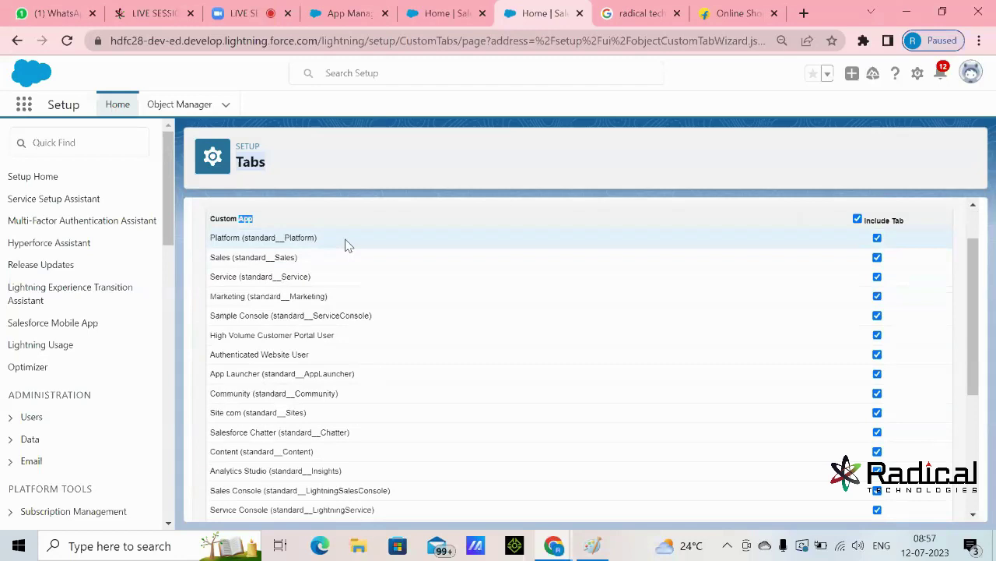
pyautogui.scroll(-3, 467, 359)
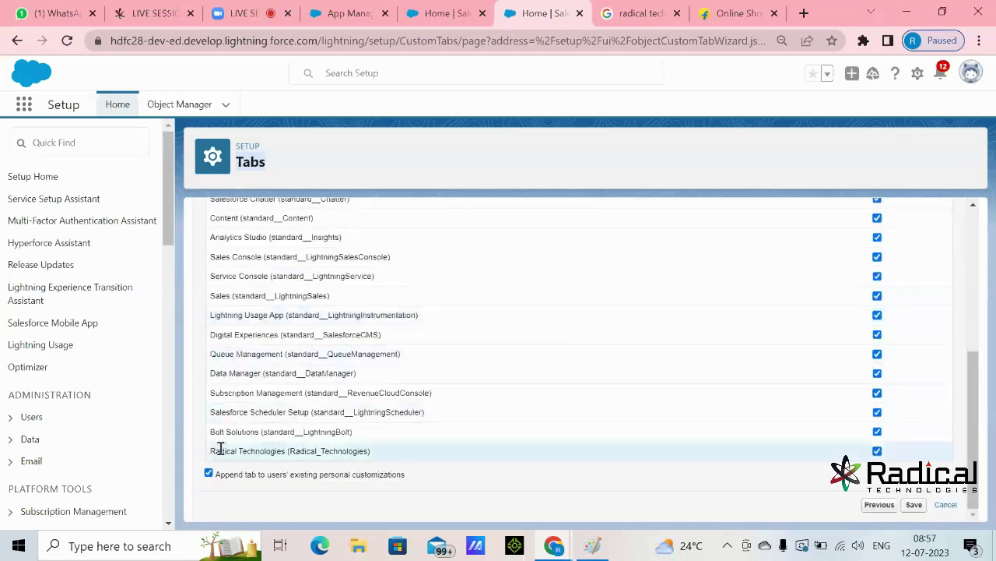
pyautogui.moveTo(210, 450); pyautogui.dragTo(387, 461)
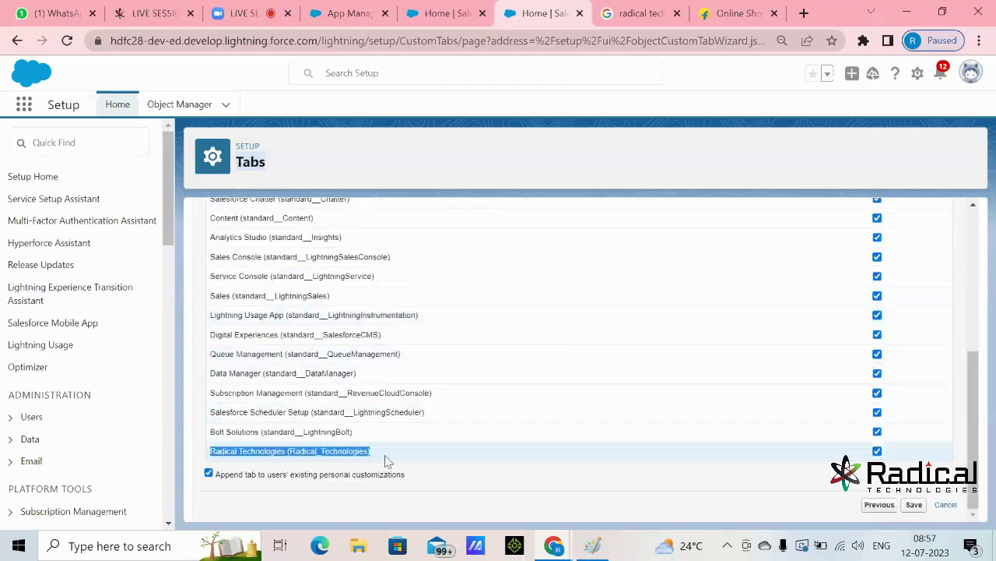
pyautogui.click(432, 454)
# - Uncheck Include Tab for all apps, tick only Radical Technologies, and save the tab
pyautogui.scroll(2, 487, 433)
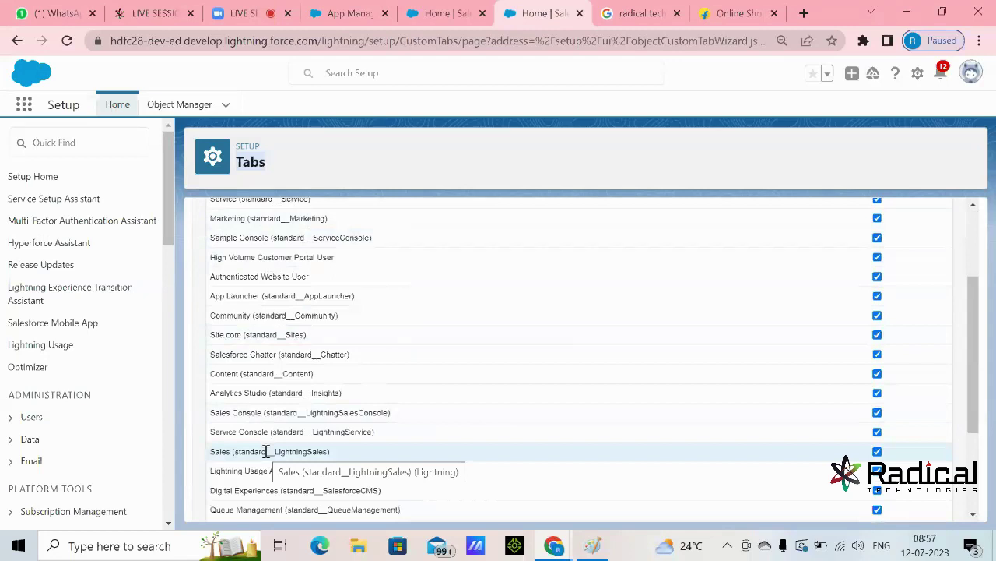
pyautogui.scroll(2, 809, 332)
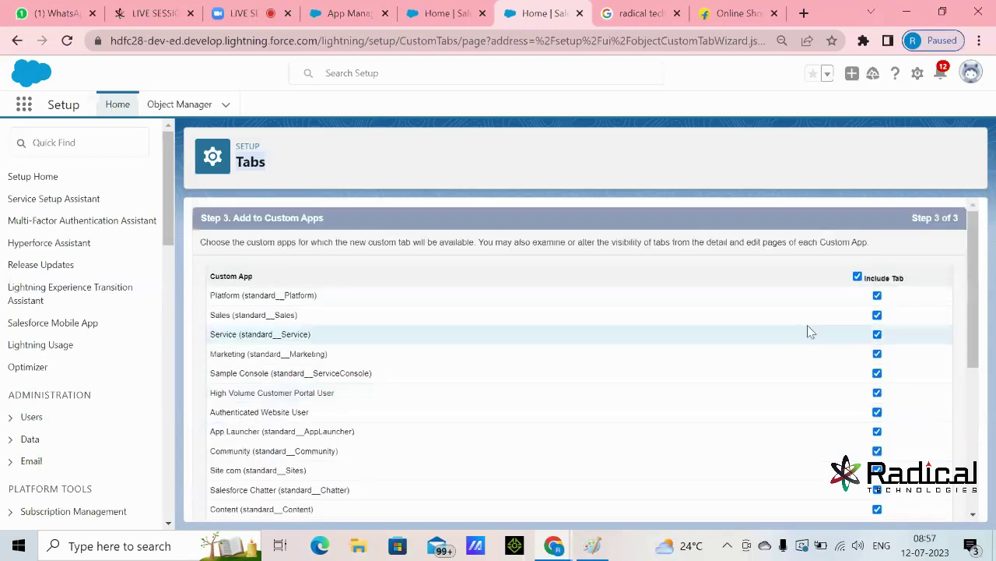
pyautogui.click(858, 276)
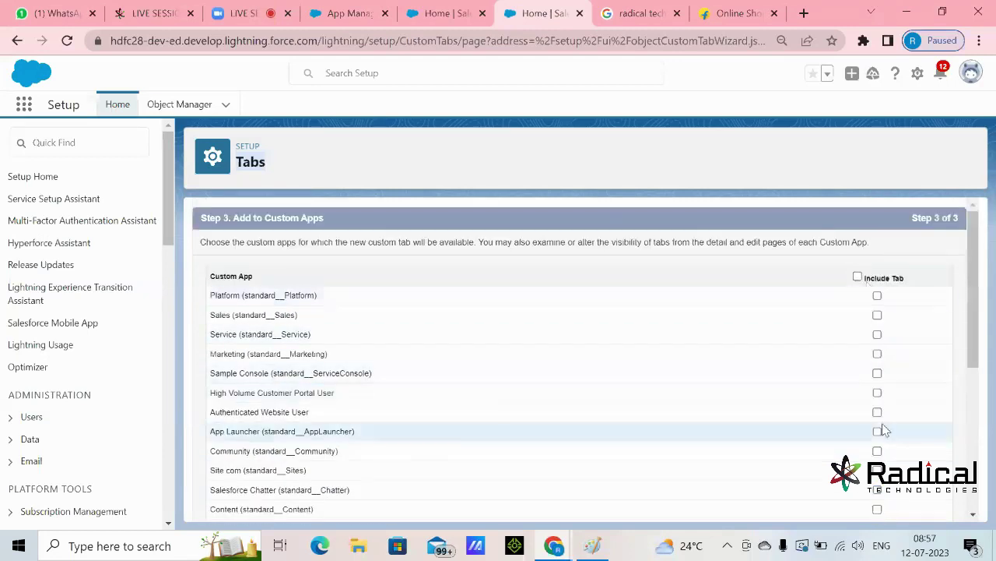
pyautogui.scroll(-4, 879, 430)
pyautogui.moveTo(220, 451); pyautogui.dragTo(364, 453)
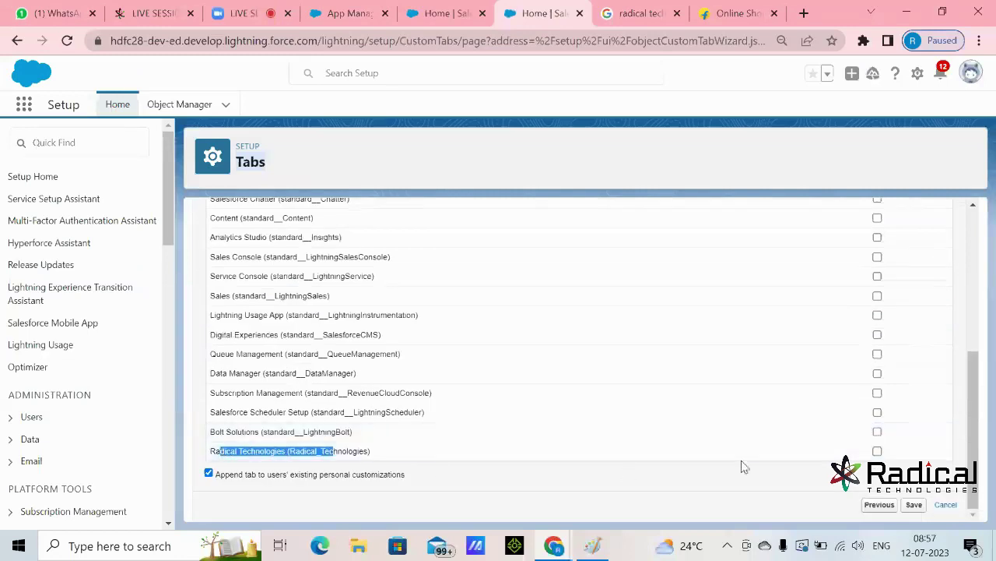
pyautogui.click(877, 451)
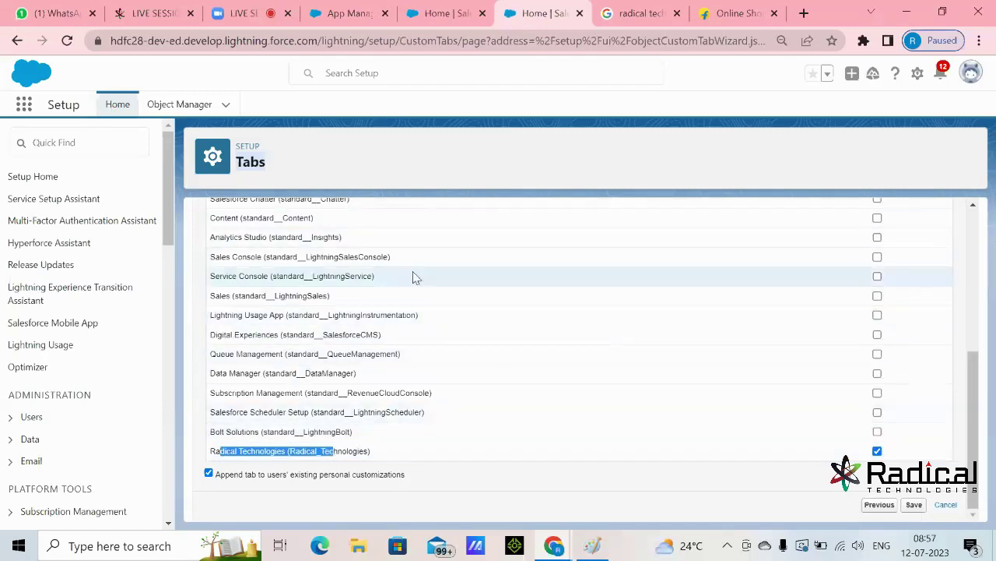
pyautogui.click(914, 506)
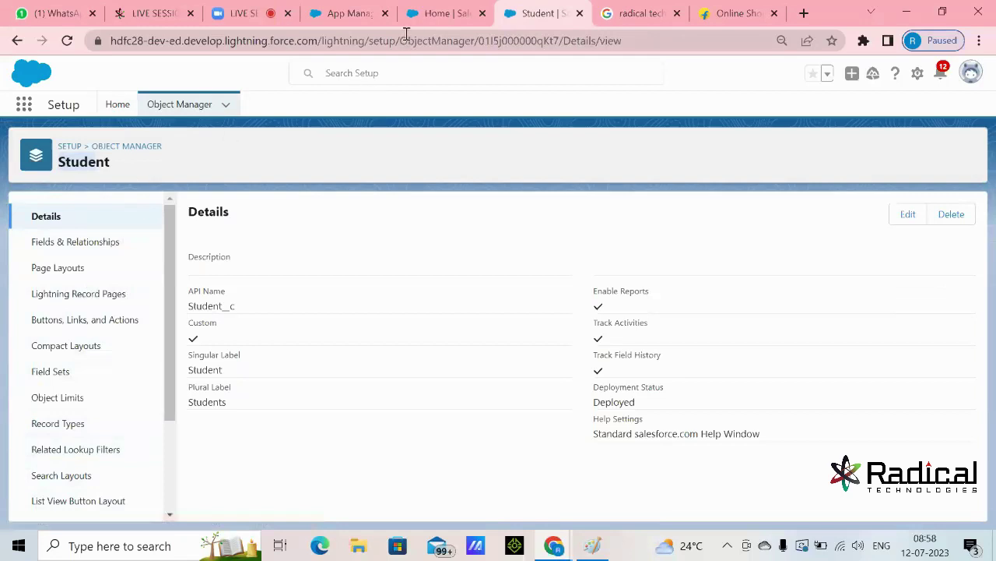
# - Reload the Salesforce Home page so the new Students tab appears
pyautogui.click(424, 16)
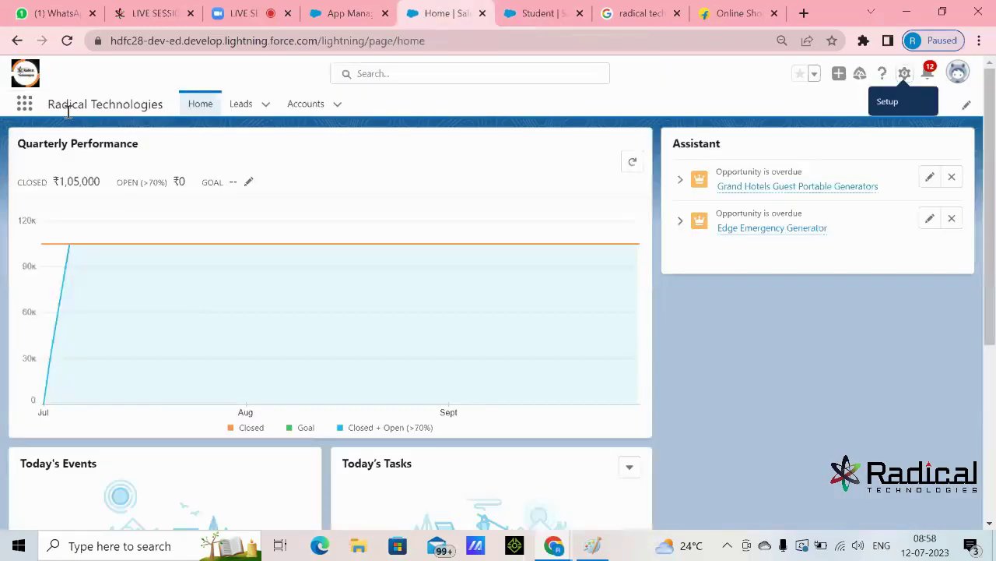
pyautogui.click(66, 41)
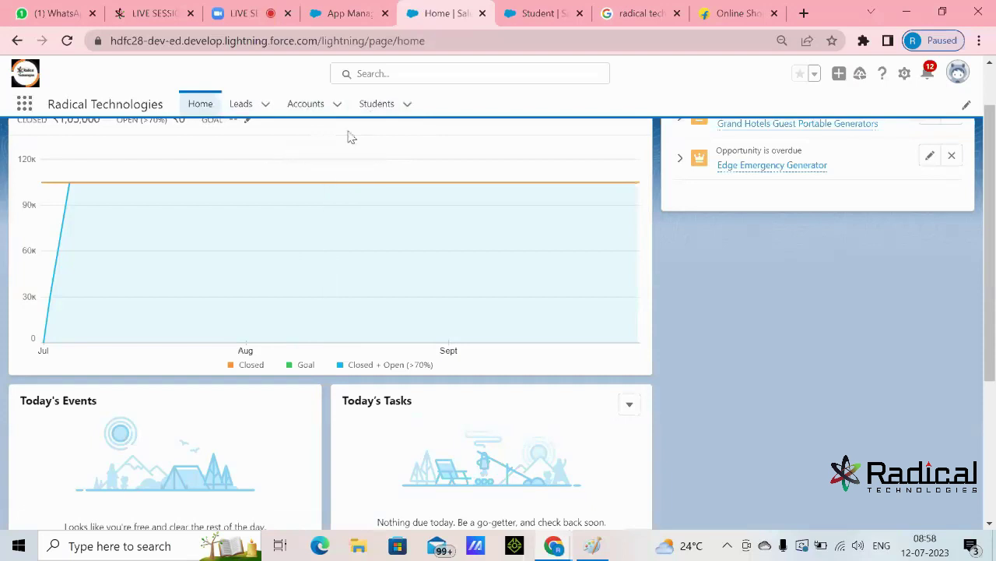
# - View the empty Students list, flip to Accounts and back, then go to App Manager
pyautogui.click(374, 108)
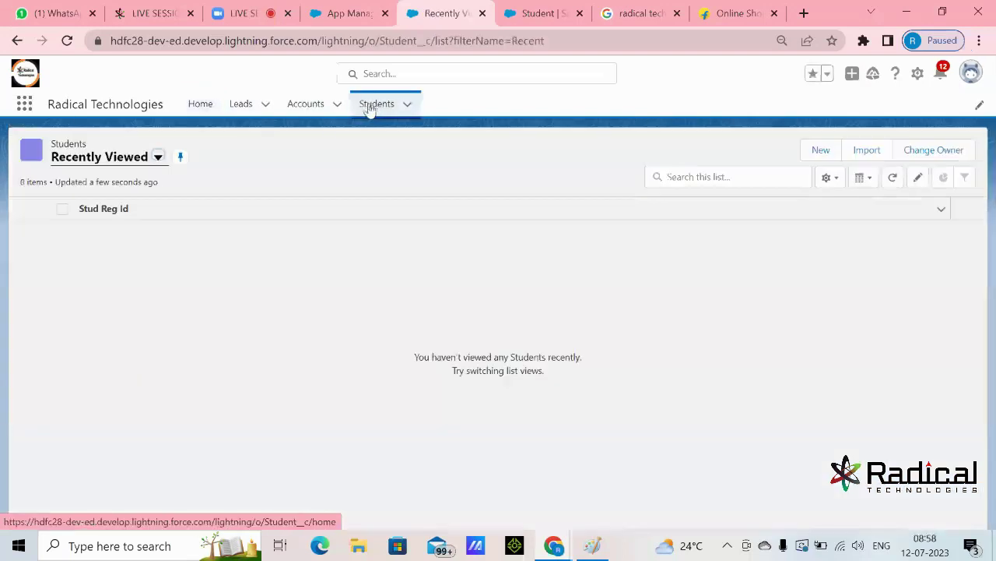
pyautogui.click(304, 107)
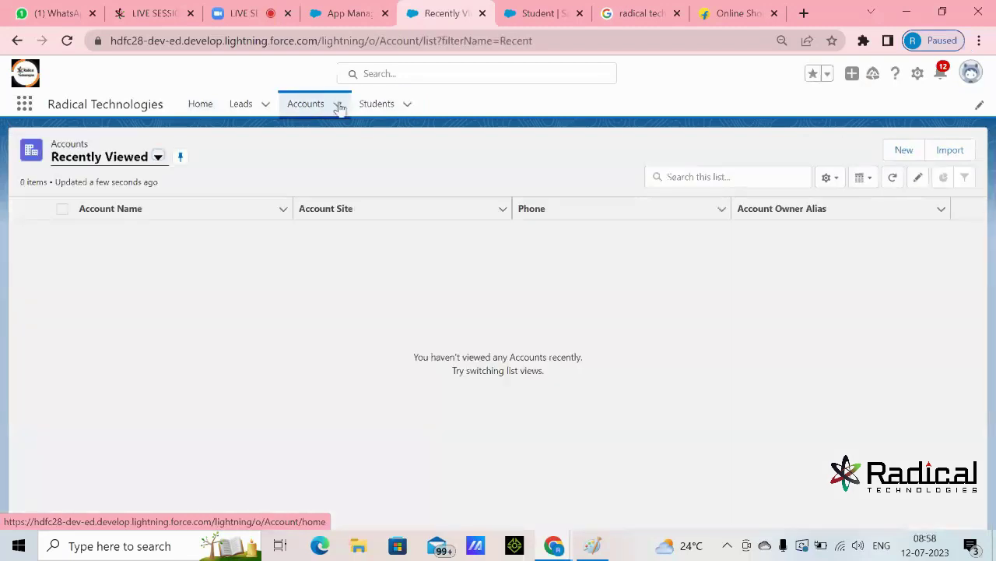
pyautogui.click(376, 106)
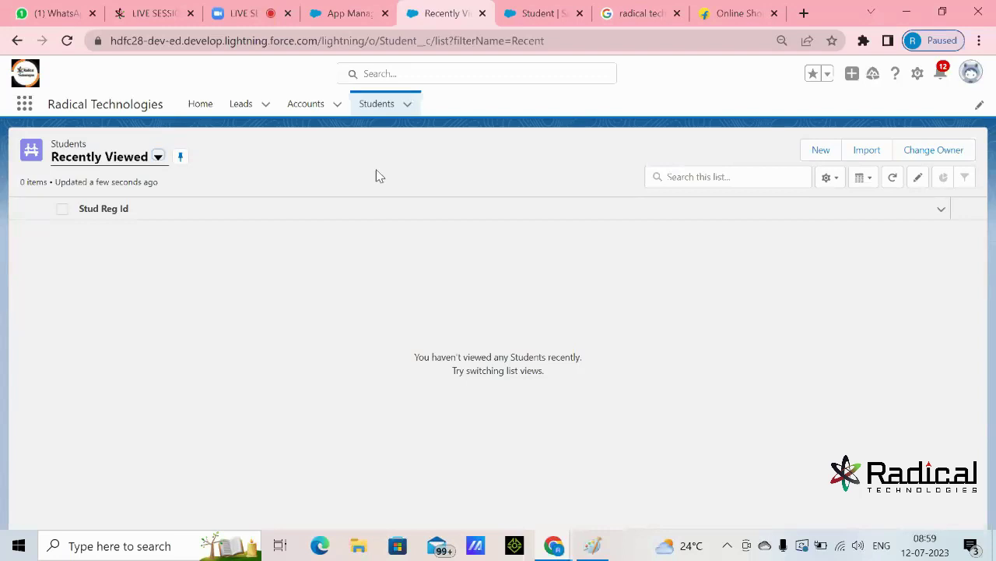
pyautogui.click(343, 14)
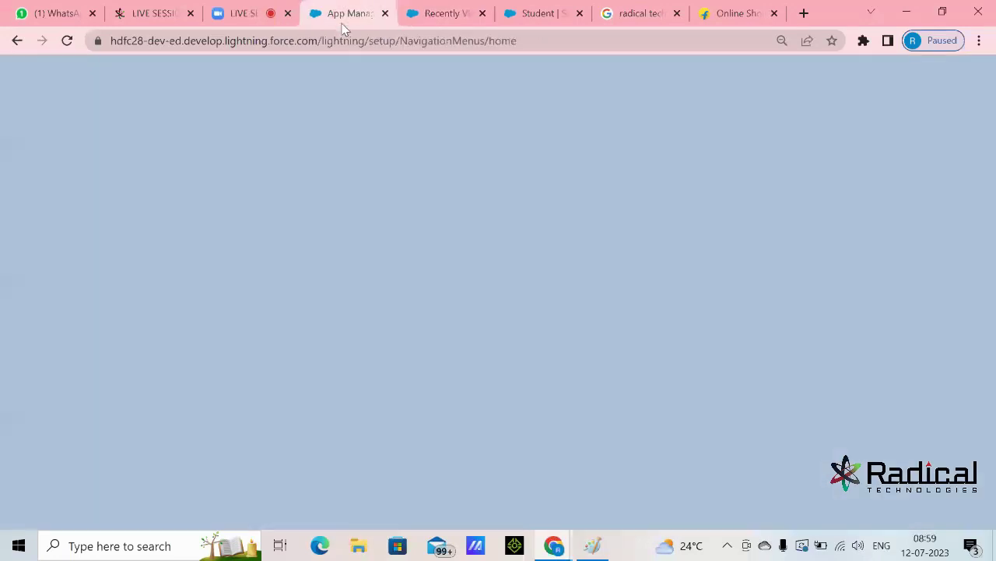
# - Return to the Recently Viewed browser tab and reload the empty Students list
pyautogui.click(438, 14)
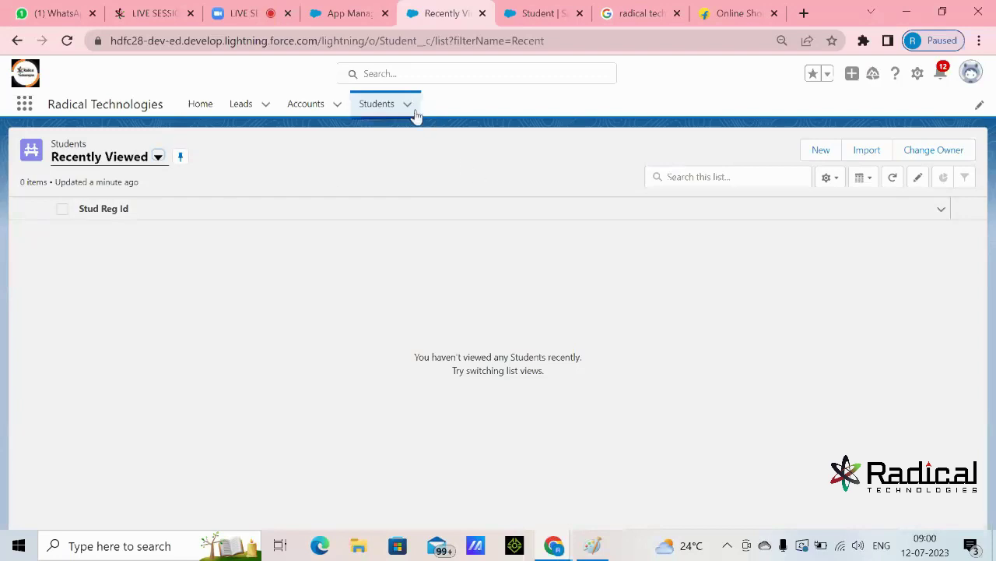
pyautogui.click(381, 106)
# - Switch between the Accounts and Students lists, ending on Students, then bring Paint forward
pyautogui.click(305, 104)
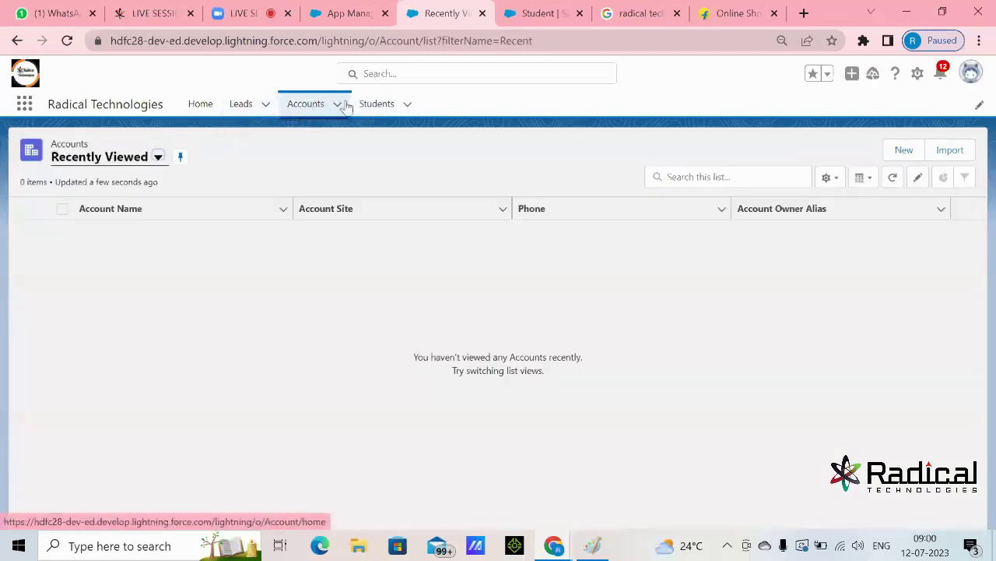
pyautogui.click(377, 106)
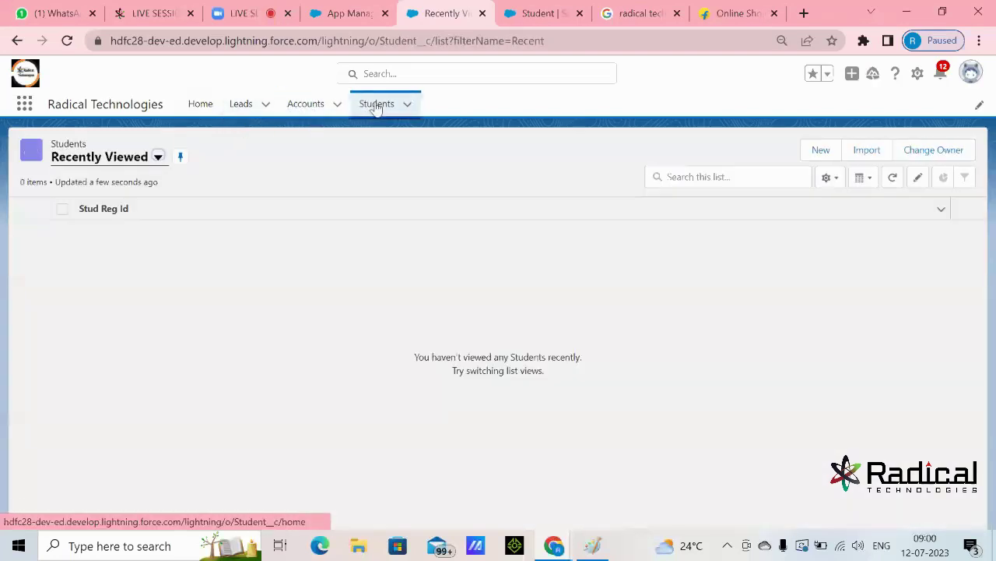
pyautogui.click(308, 106)
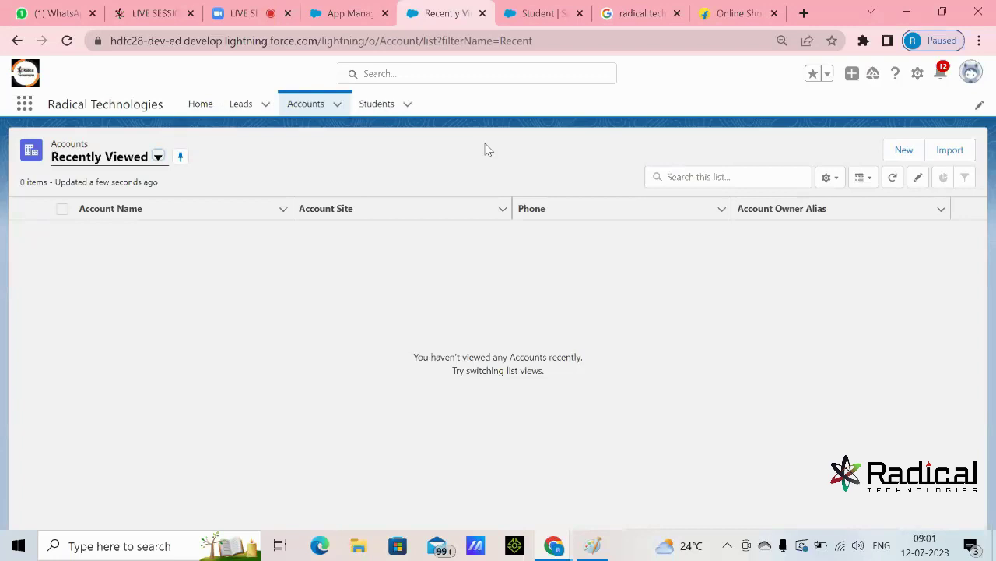
pyautogui.click(392, 108)
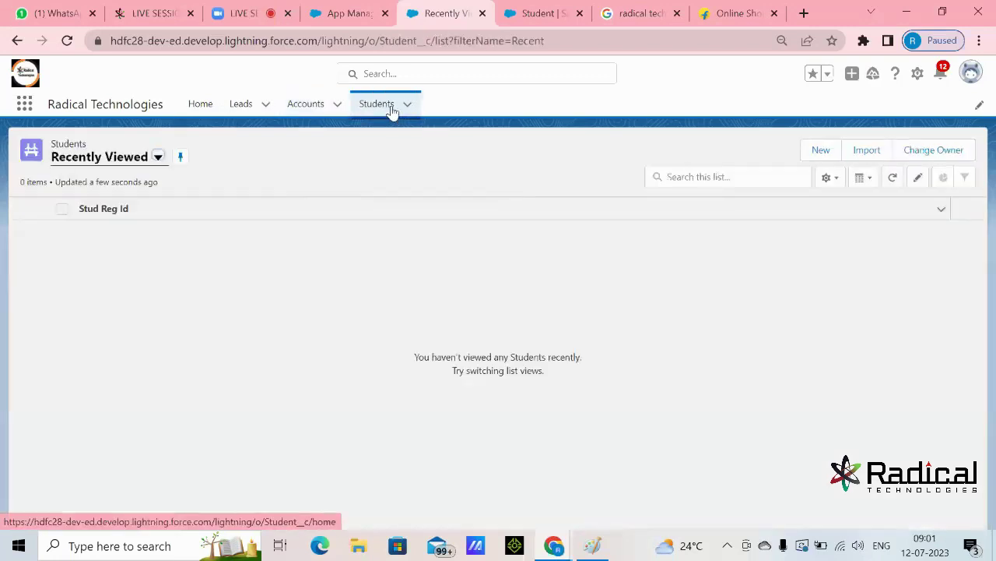
pyautogui.click(592, 545)
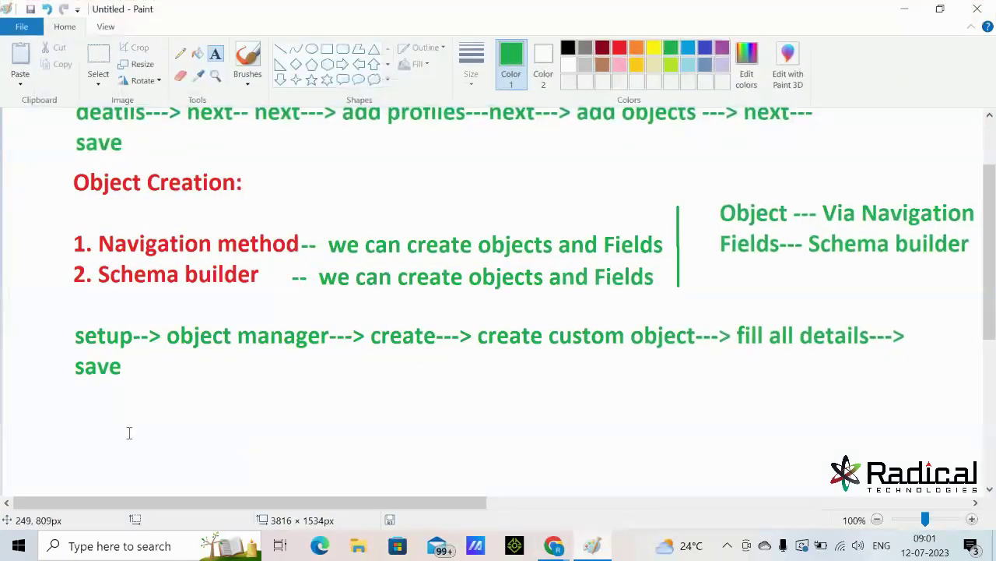
# - Add the notes 'Standard object==== Same Object Name' and 'Custom Object==== lastly __c'
pyautogui.click(79, 423)
pyautogui.write('Stan')
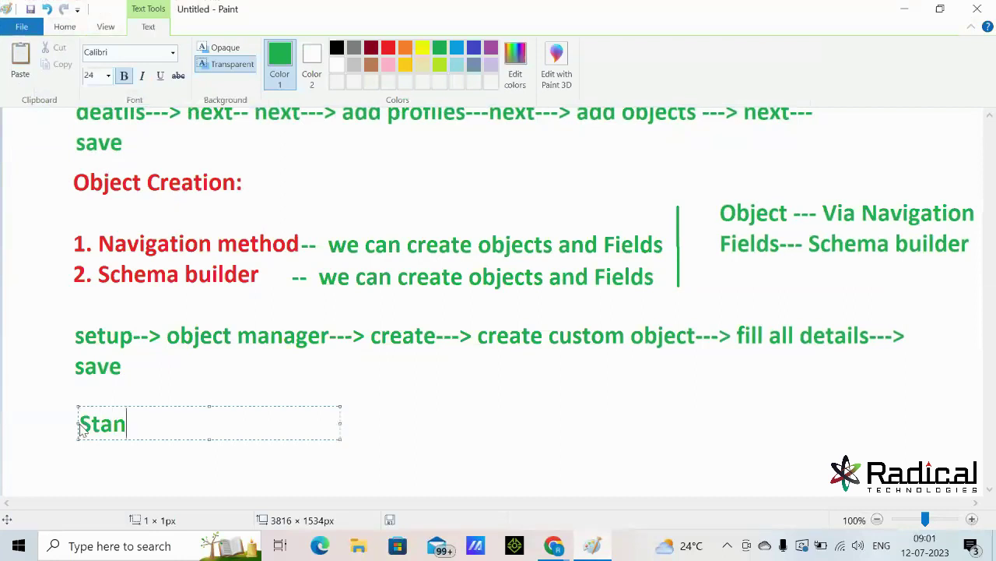
pyautogui.write('dard')
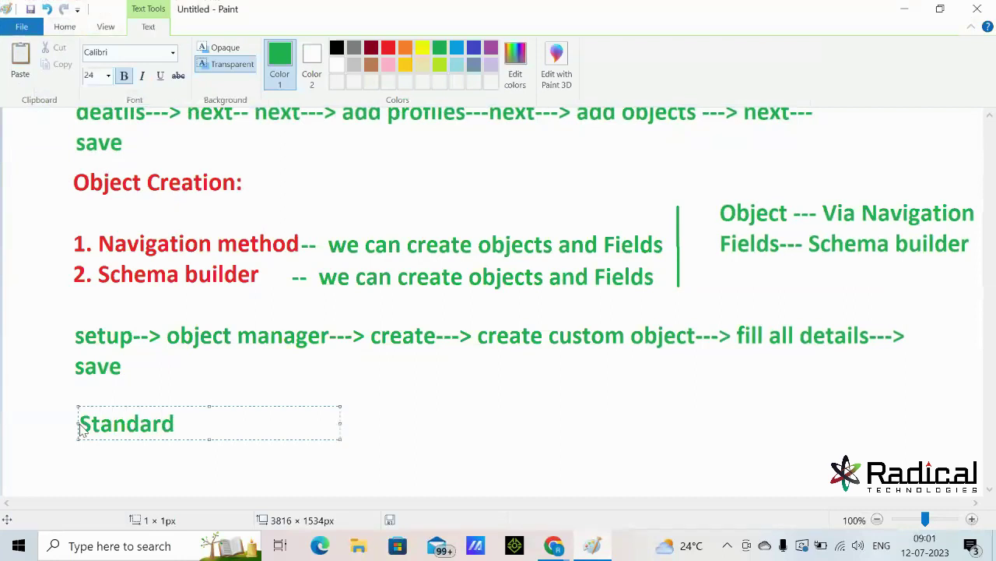
pyautogui.write('==== Same')
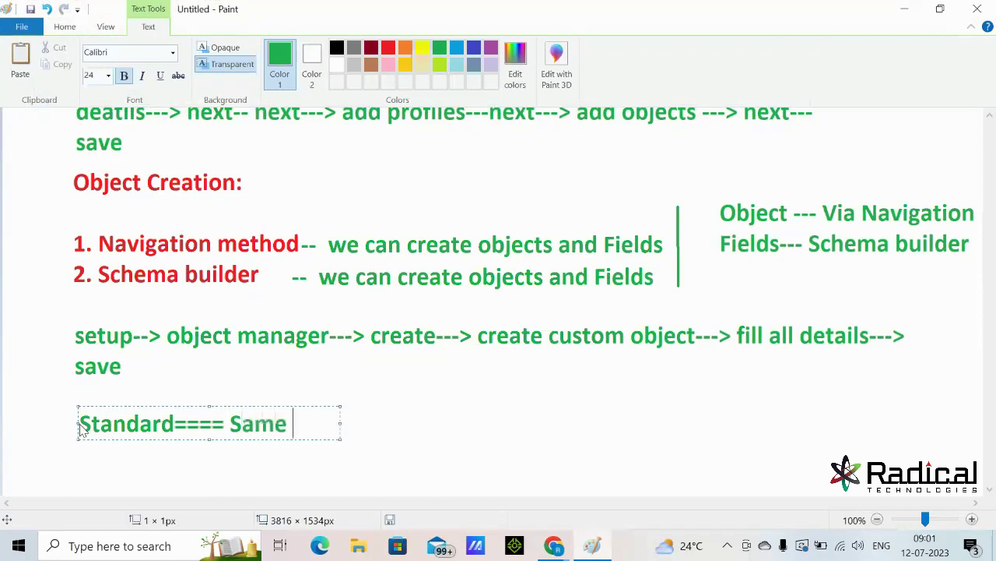
pyautogui.write(' Object Name')
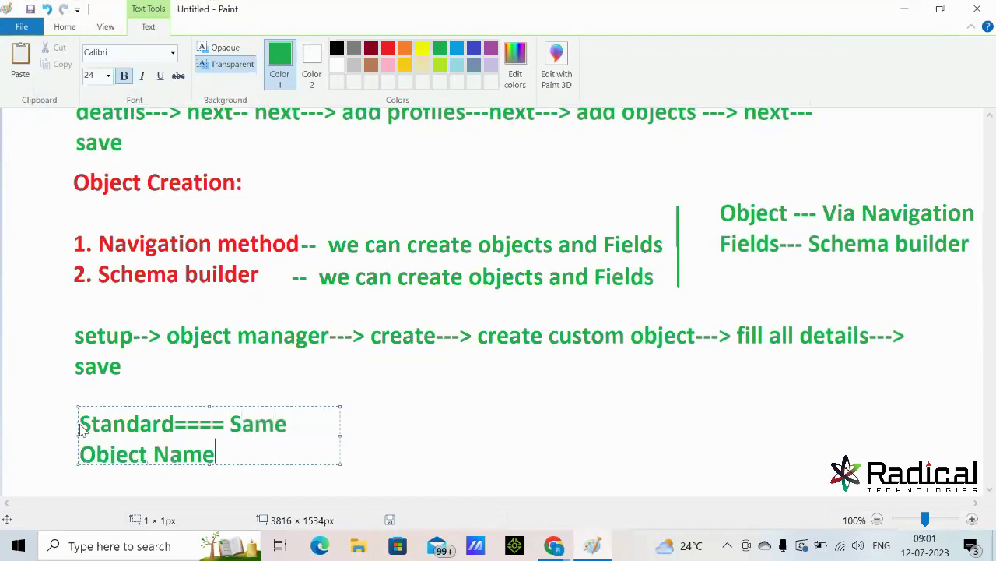
pyautogui.moveTo(341, 436); pyautogui.dragTo(486, 433)
pyautogui.press('Return')
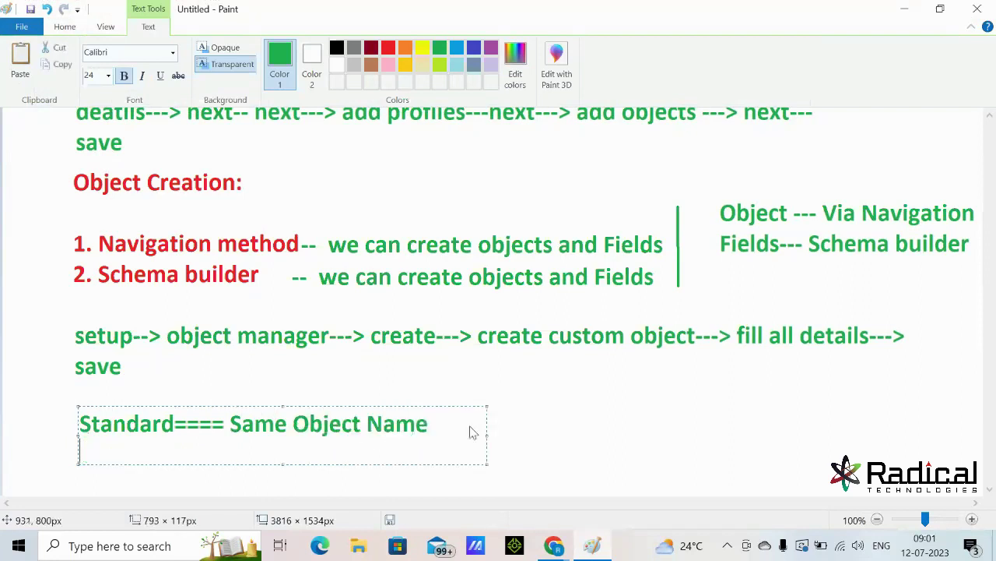
pyautogui.write('Custom Object')
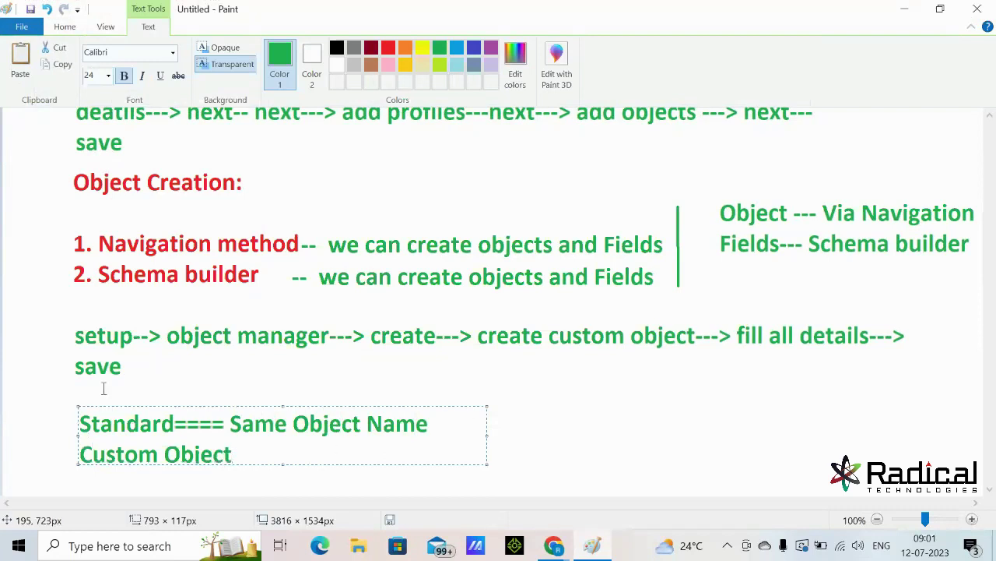
pyautogui.click(176, 426)
pyautogui.write('objec')
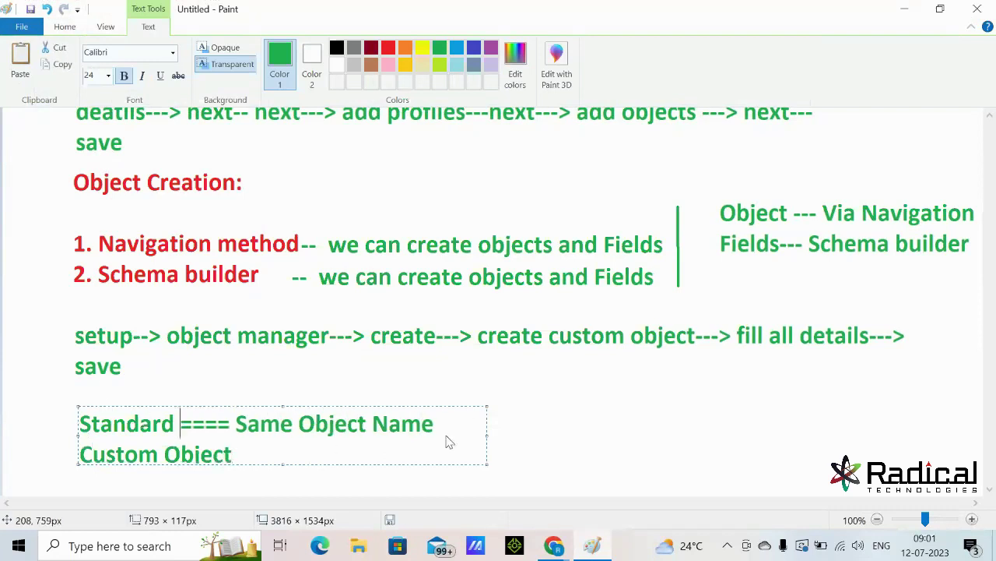
pyautogui.write('t')
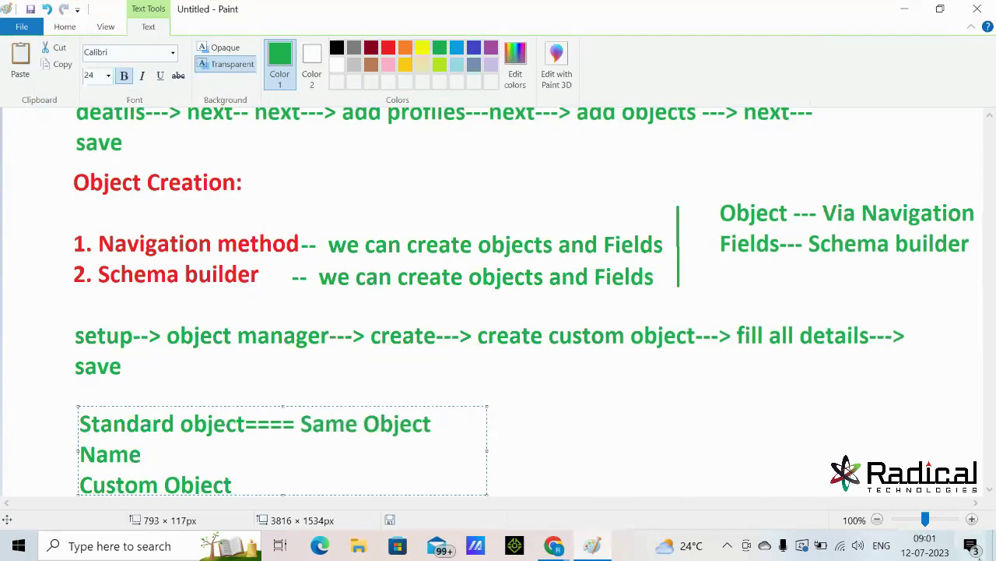
pyautogui.moveTo(487, 449); pyautogui.dragTo(654, 467)
pyautogui.click(311, 458)
pyautogui.write('====')
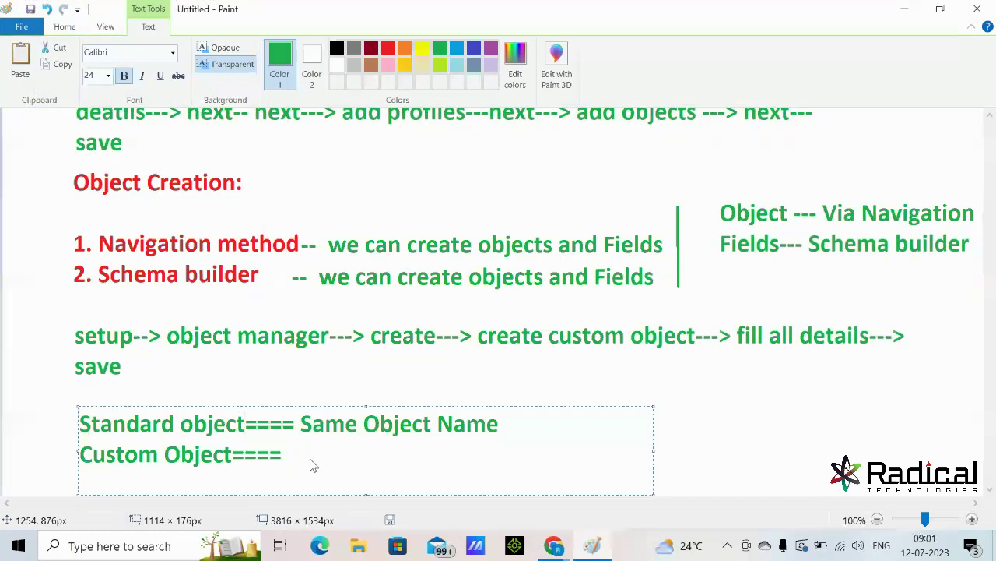
pyautogui.write(' latly')
pyautogui.press('BackSpace')
pyautogui.press('BackSpace')
pyautogui.press('BackSpace')
pyautogui.press('BackSpace')
pyautogui.write('stly __c')
pyautogui.click(779, 407)
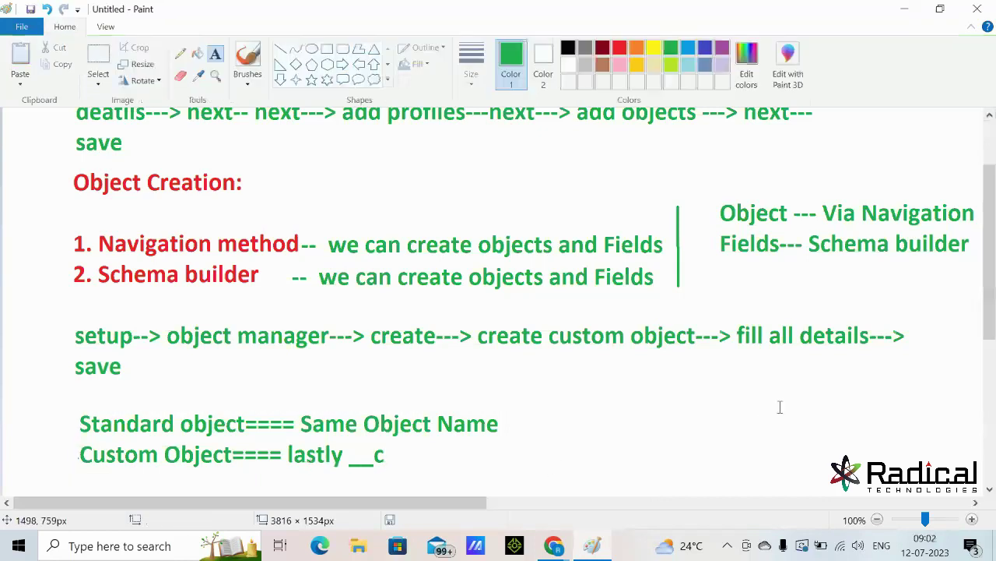
# - Draw a red rounded rectangle around the two new lines and minimise Paint
pyautogui.click(621, 48)
pyautogui.click(343, 48)
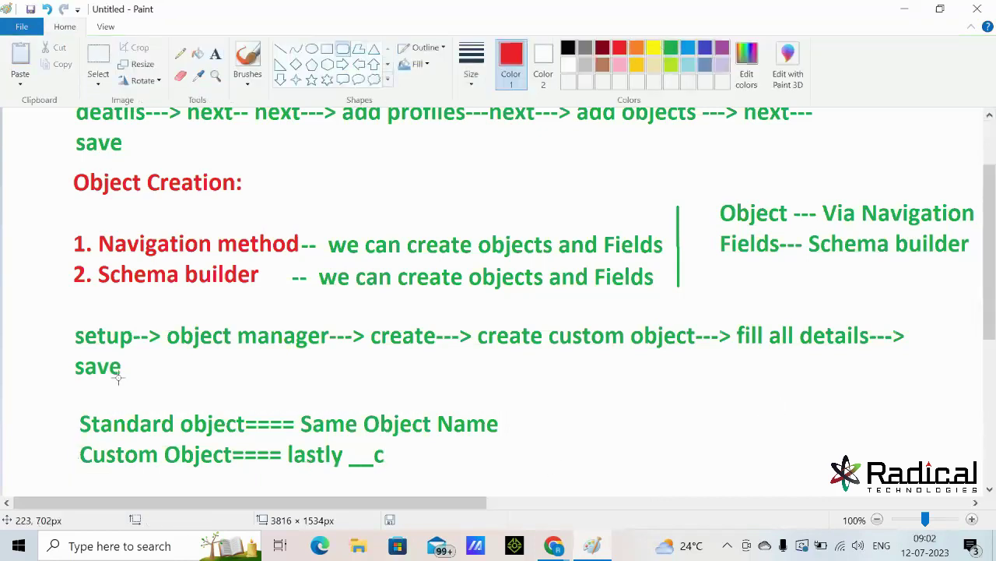
pyautogui.moveTo(70, 397); pyautogui.dragTo(515, 479)
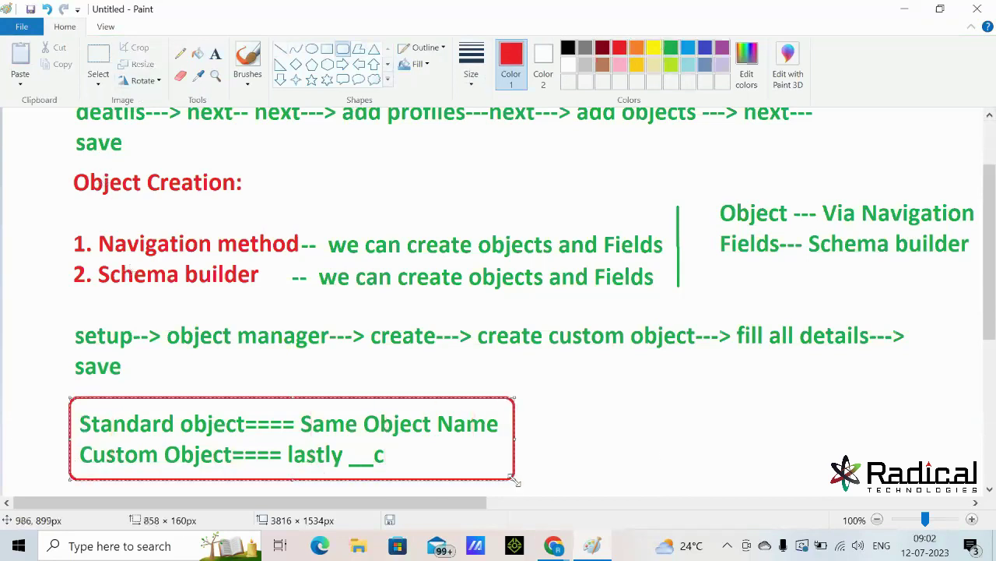
pyautogui.click(904, 9)
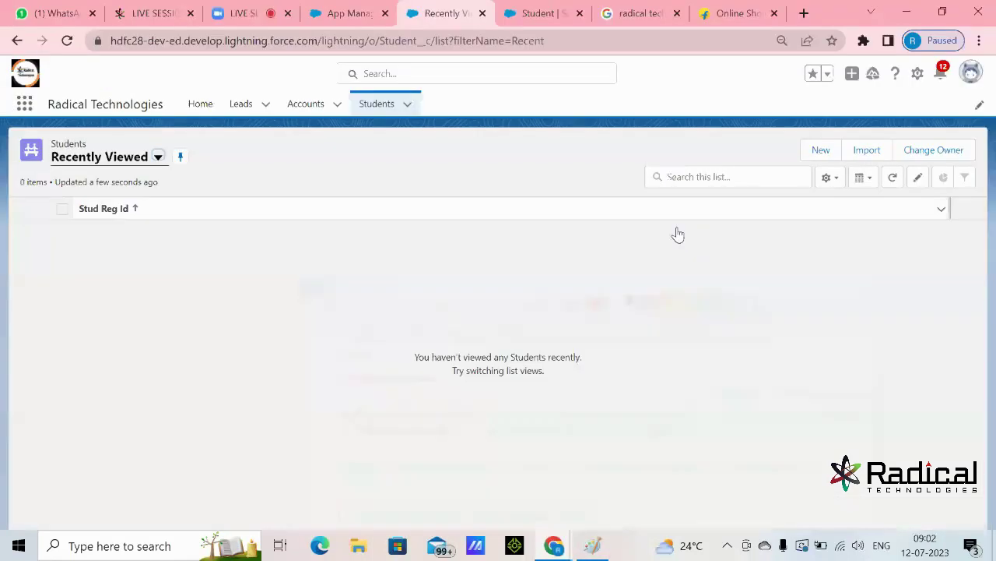
# - Go to Setup's Object Manager in a new tab and point out Account's API name and Standard Object type
pyautogui.click(919, 74)
pyautogui.click(885, 116)
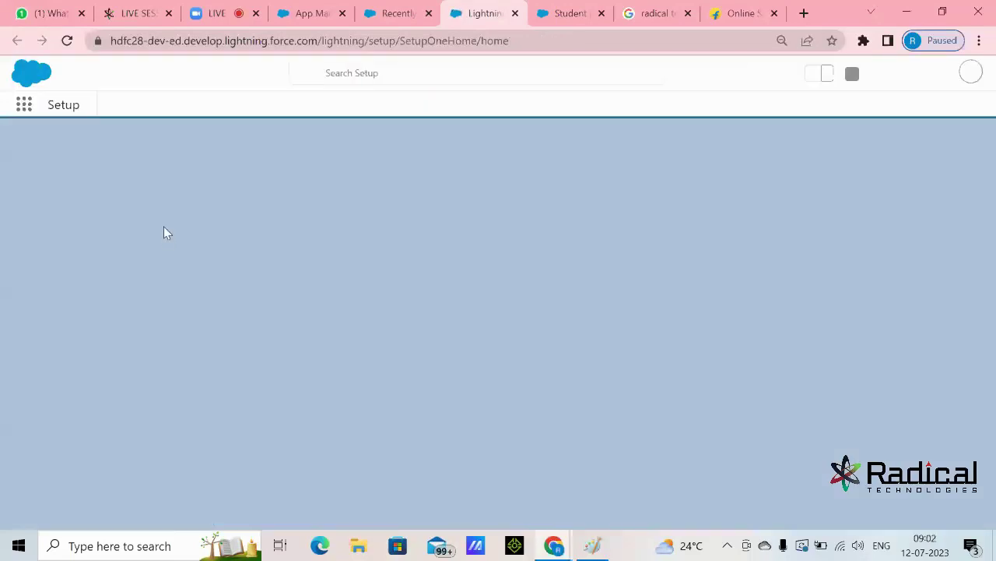
pyautogui.click(179, 105)
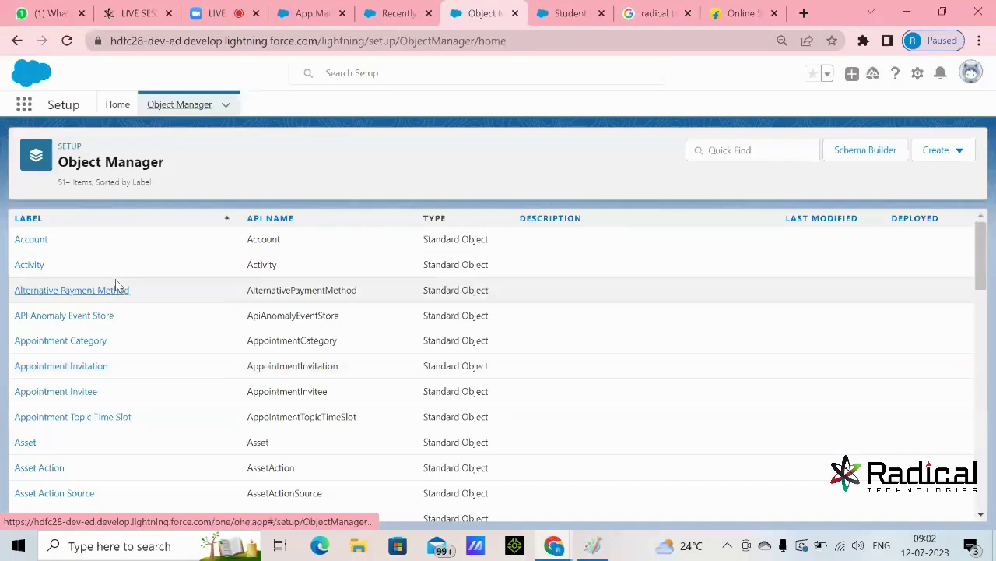
pyautogui.moveTo(27, 243); pyautogui.dragTo(14, 247)
pyautogui.moveTo(291, 243); pyautogui.dragTo(241, 257)
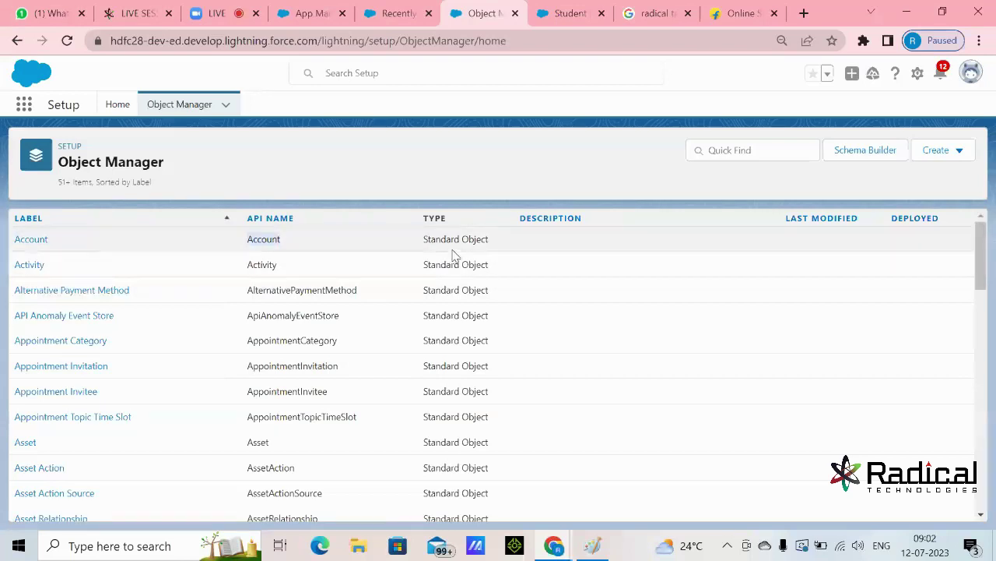
pyautogui.click(490, 239)
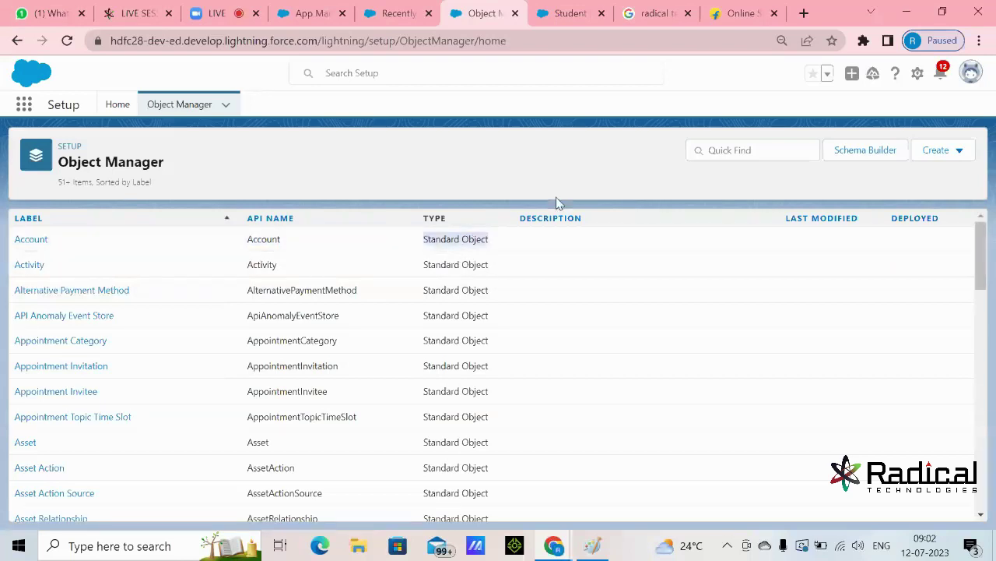
# - Filter the object list by 'Stude' and highlight Student__c's __c suffix and Custom Object type
pyautogui.click(736, 150)
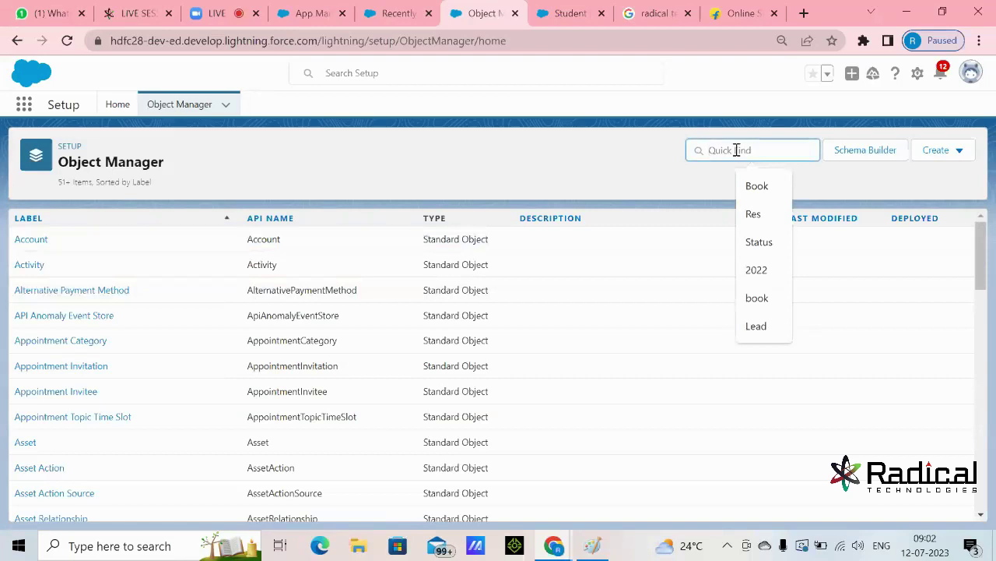
pyautogui.write('St')
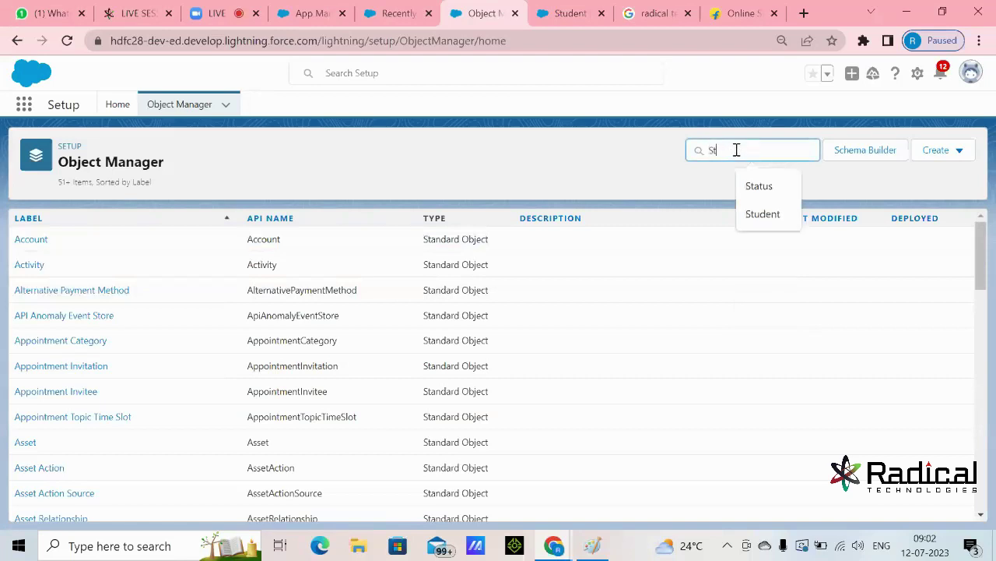
pyautogui.write('ude')
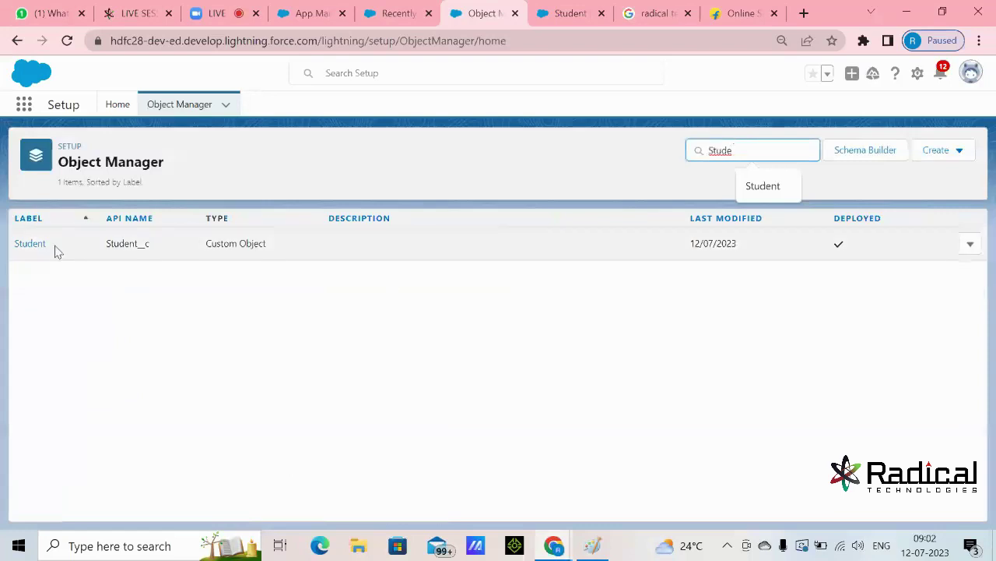
pyautogui.moveTo(139, 245); pyautogui.dragTo(151, 245)
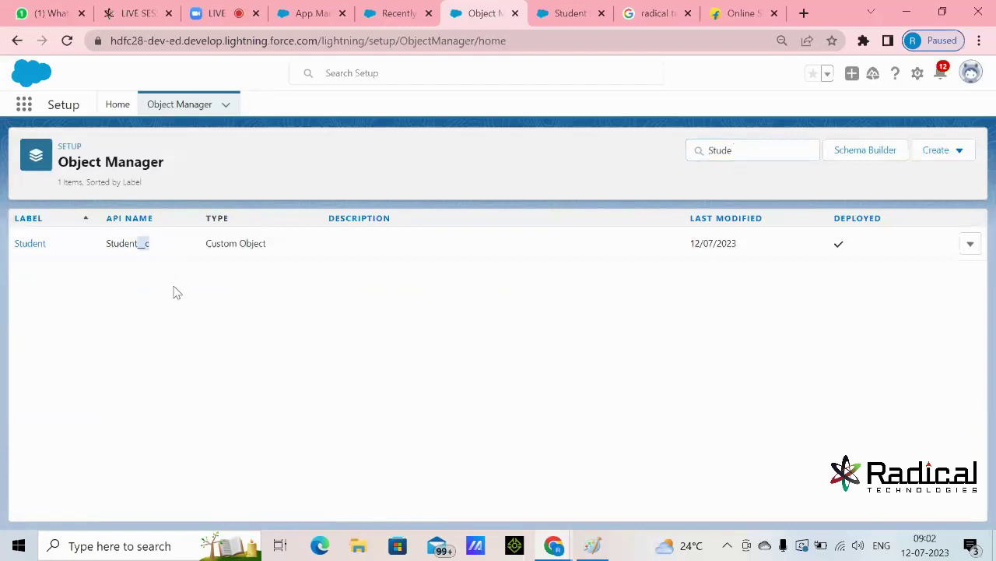
pyautogui.moveTo(208, 244); pyautogui.dragTo(312, 265)
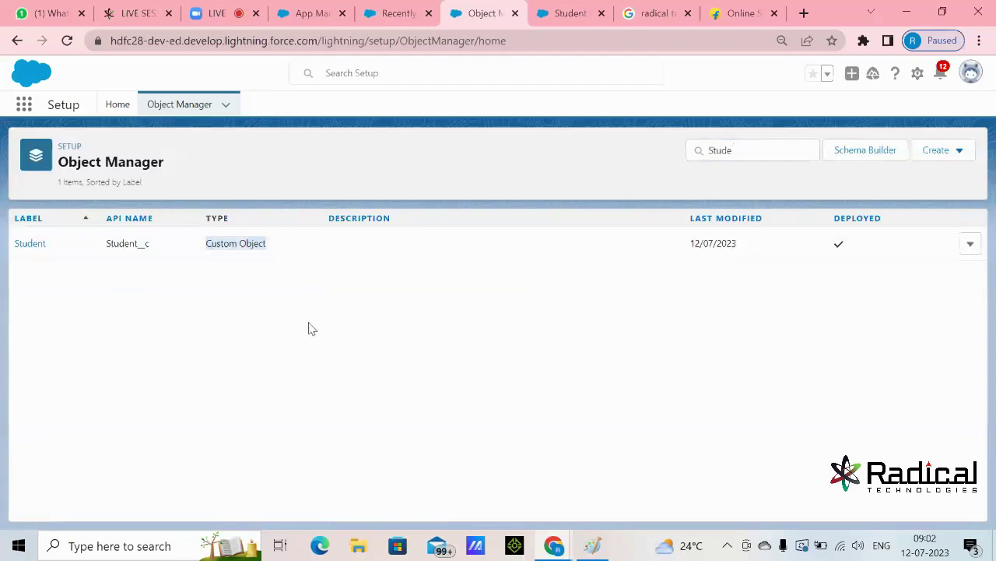
pyautogui.moveTo(137, 246); pyautogui.dragTo(150, 246)
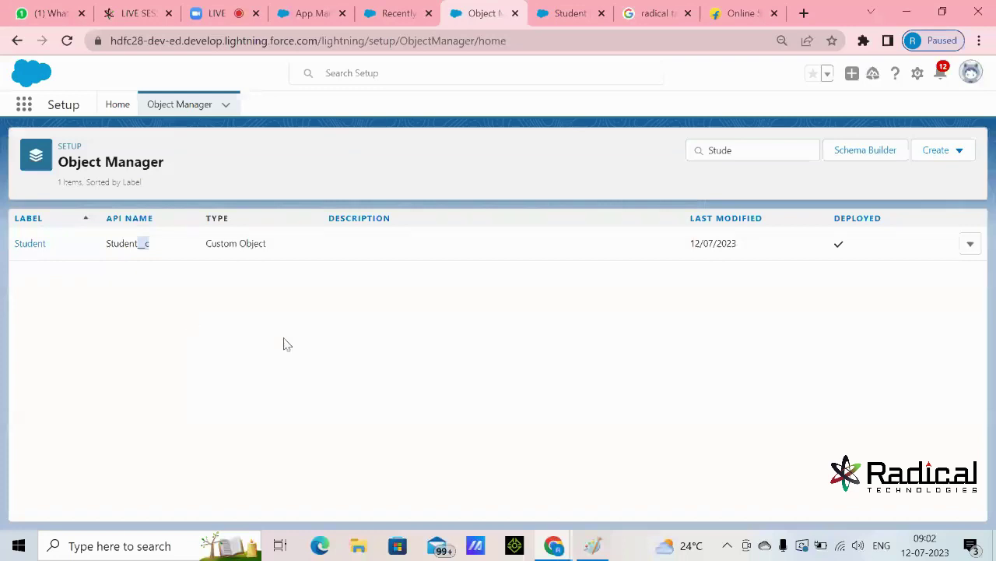
# - Review the object-naming notes in Paint, then minimise Paint and return to the Students browser tab
pyautogui.click(591, 547)
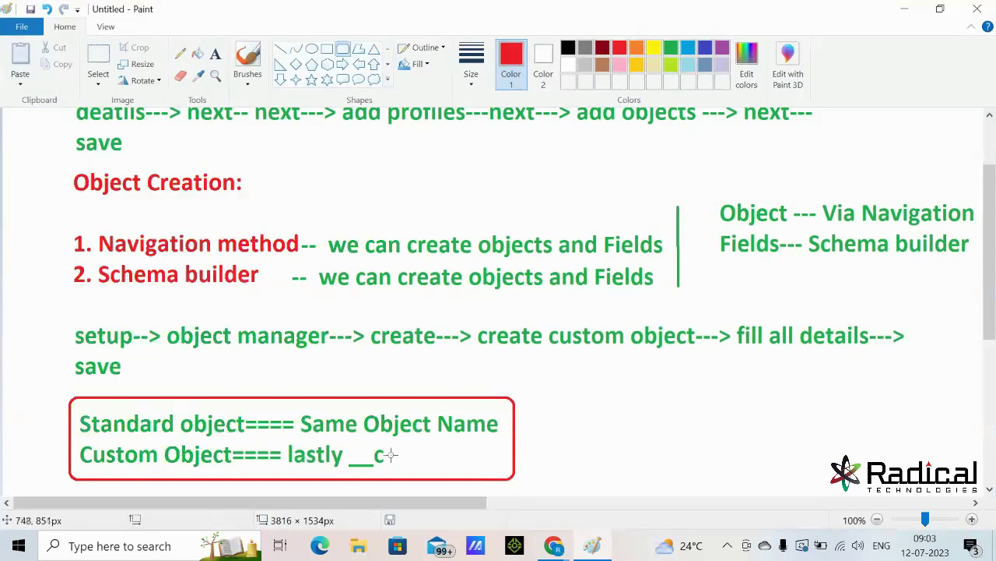
pyautogui.click(904, 8)
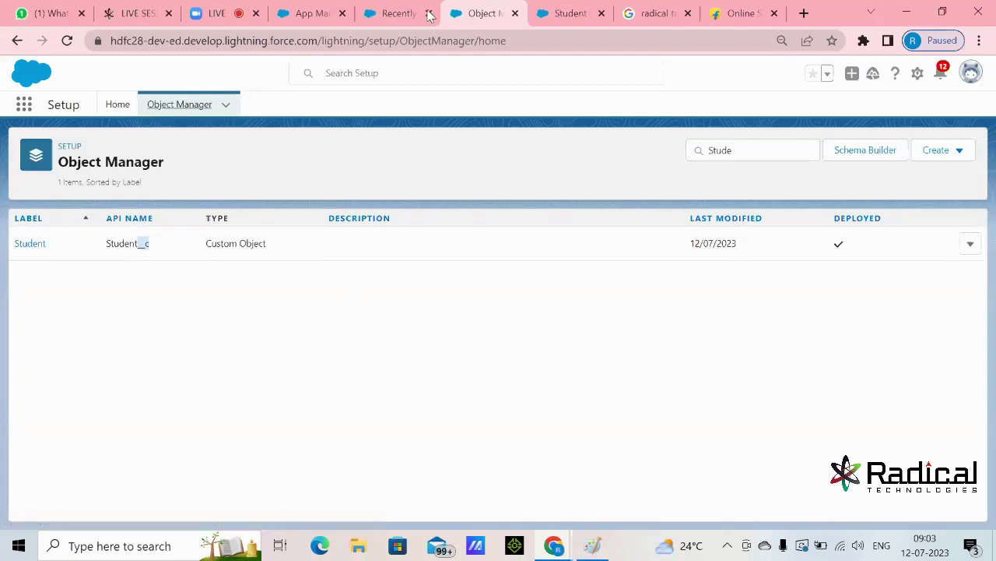
pyautogui.click(383, 14)
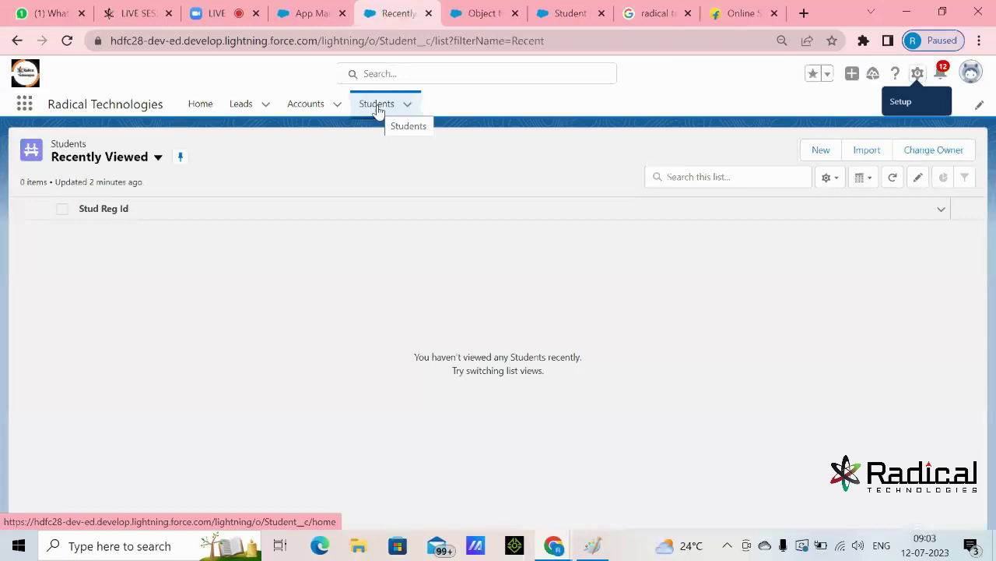
pyautogui.click(309, 107)
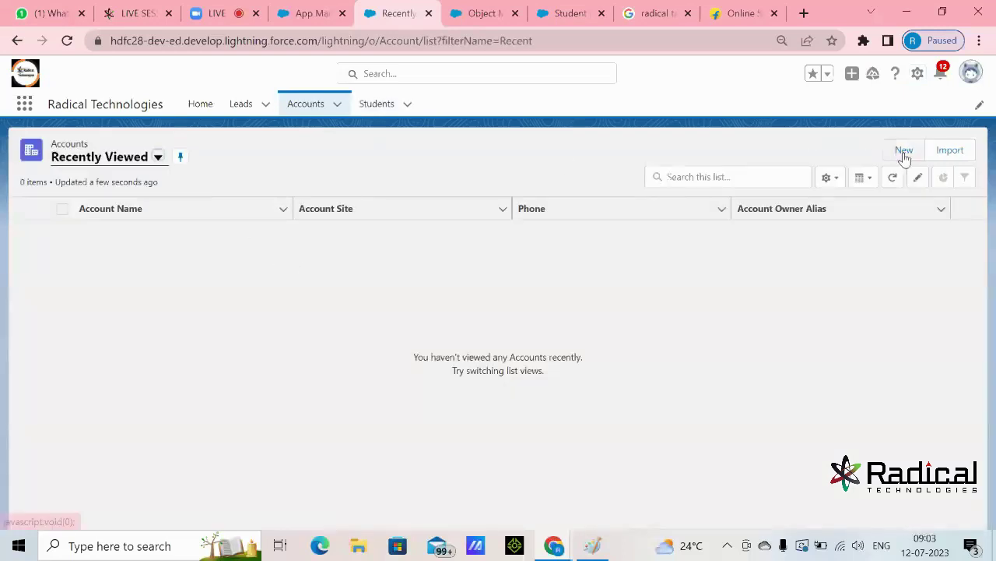
pyautogui.click(387, 108)
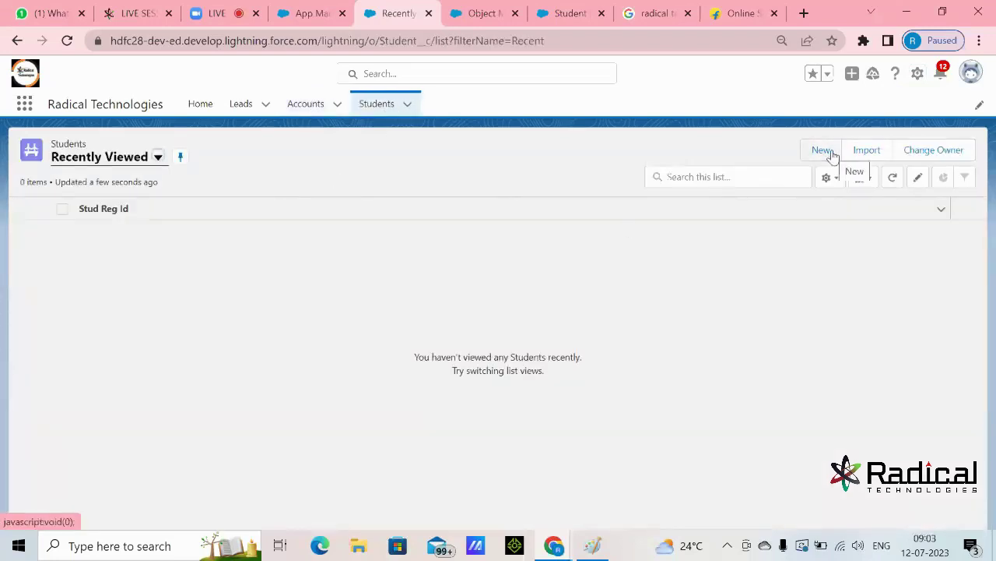
pyautogui.click(302, 104)
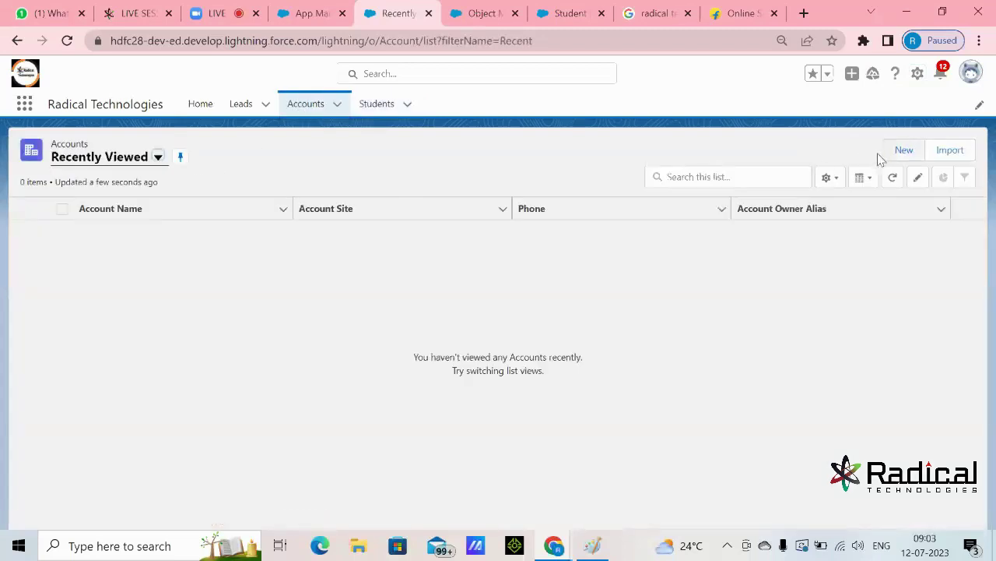
pyautogui.click(386, 109)
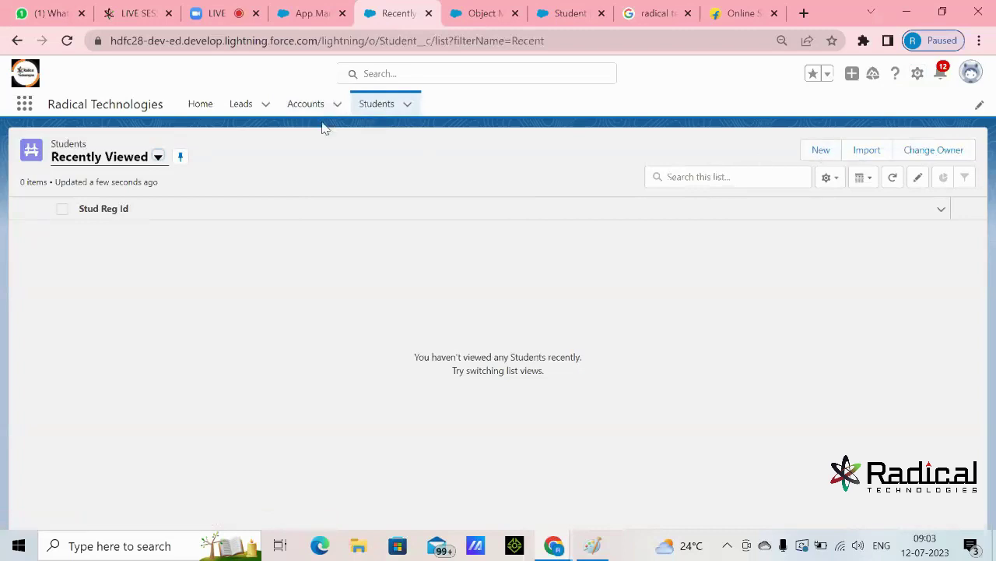
pyautogui.click(306, 105)
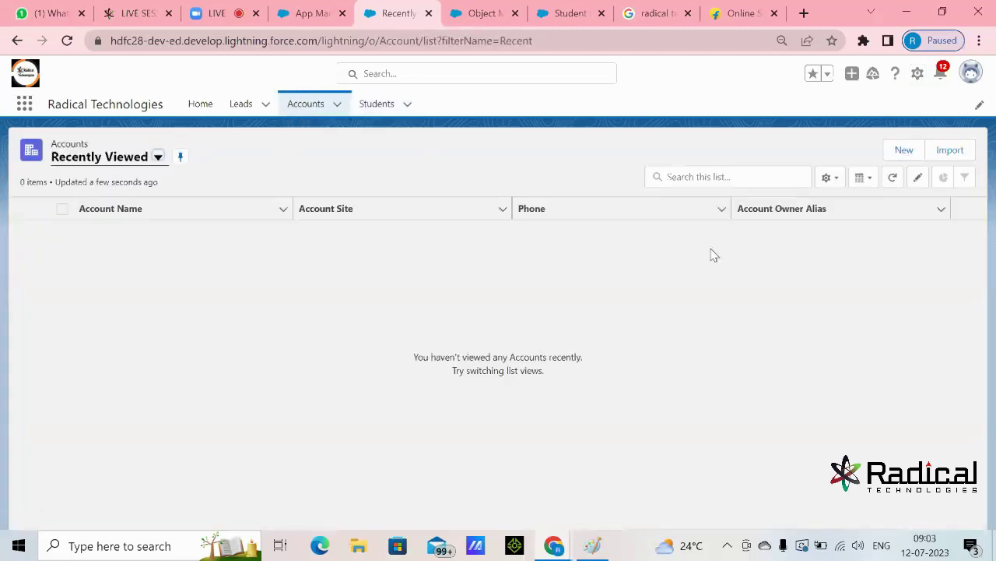
pyautogui.click(900, 152)
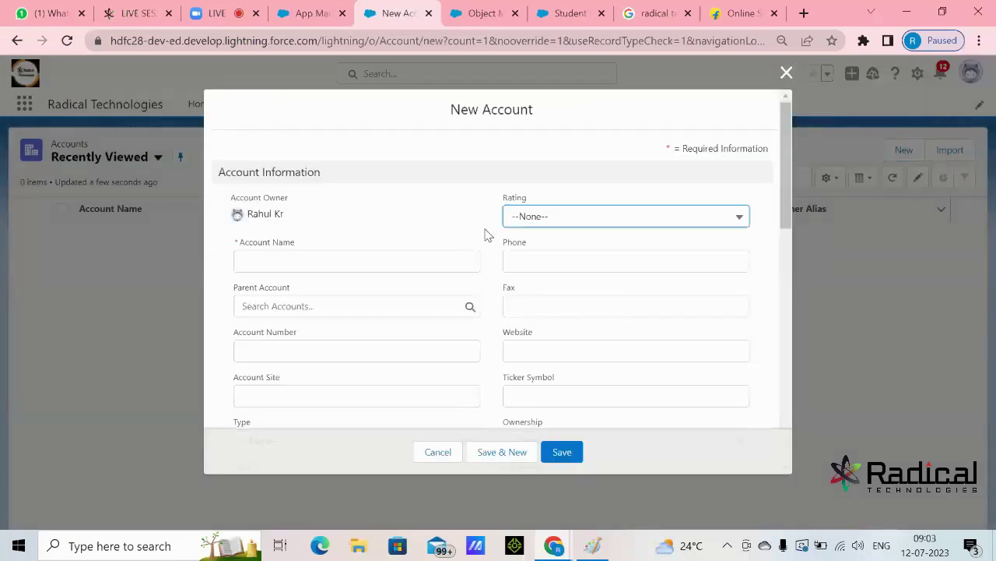
pyautogui.scroll(-4, 487, 283)
pyautogui.scroll(4, 491, 287)
pyautogui.click(425, 260)
pyautogui.click(293, 311)
pyautogui.click(304, 361)
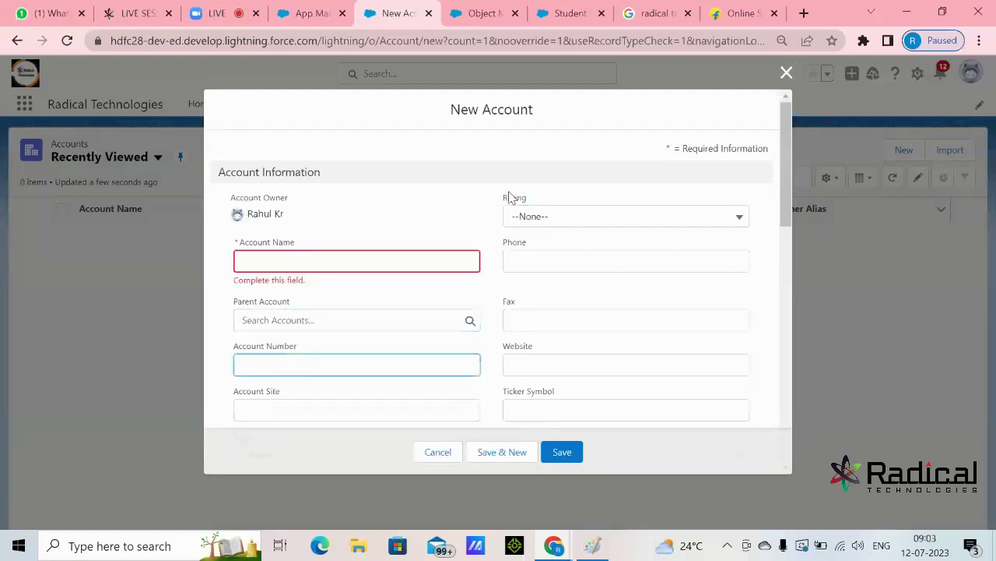
pyautogui.scroll(-10, 490, 257)
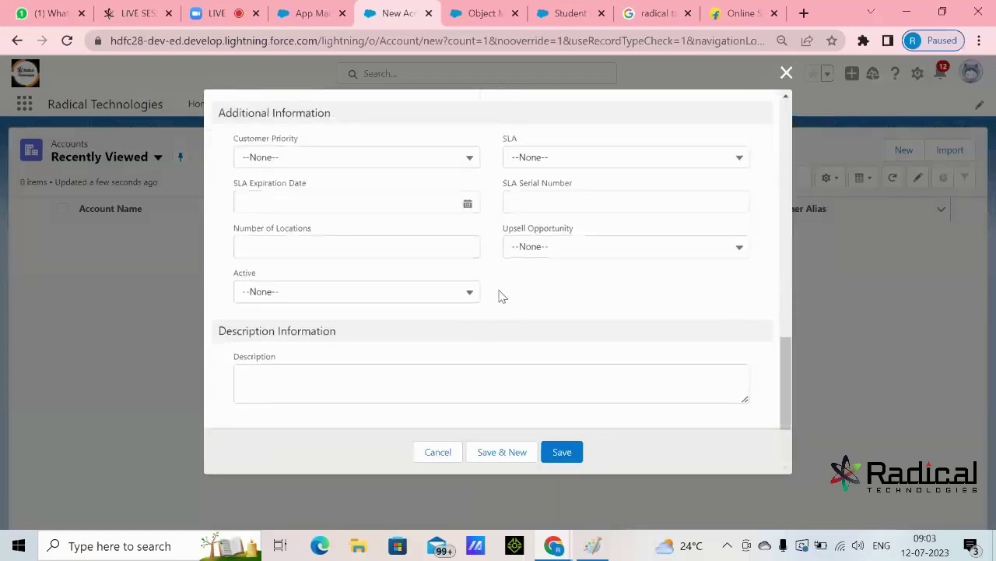
pyautogui.scroll(10, 502, 297)
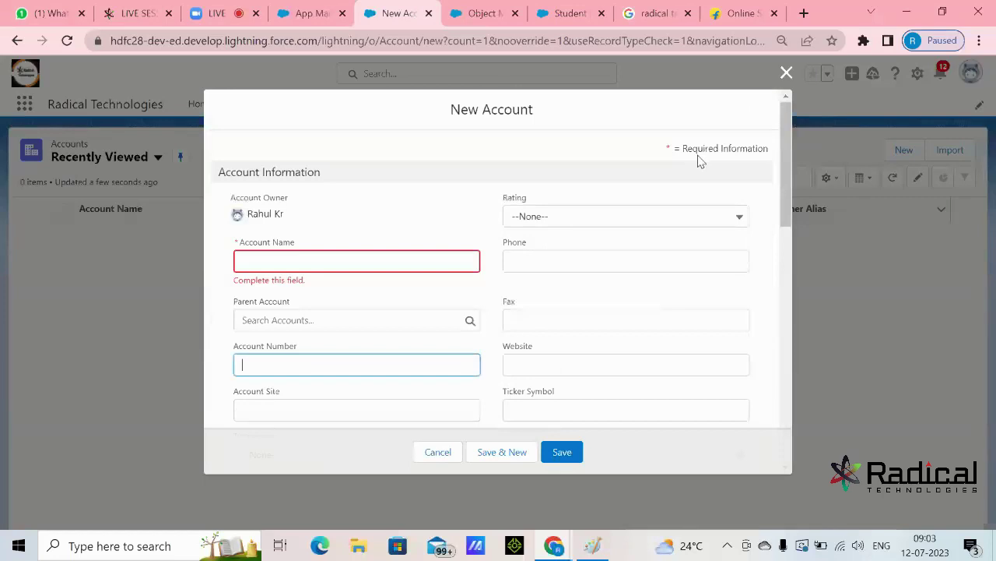
pyautogui.click(786, 74)
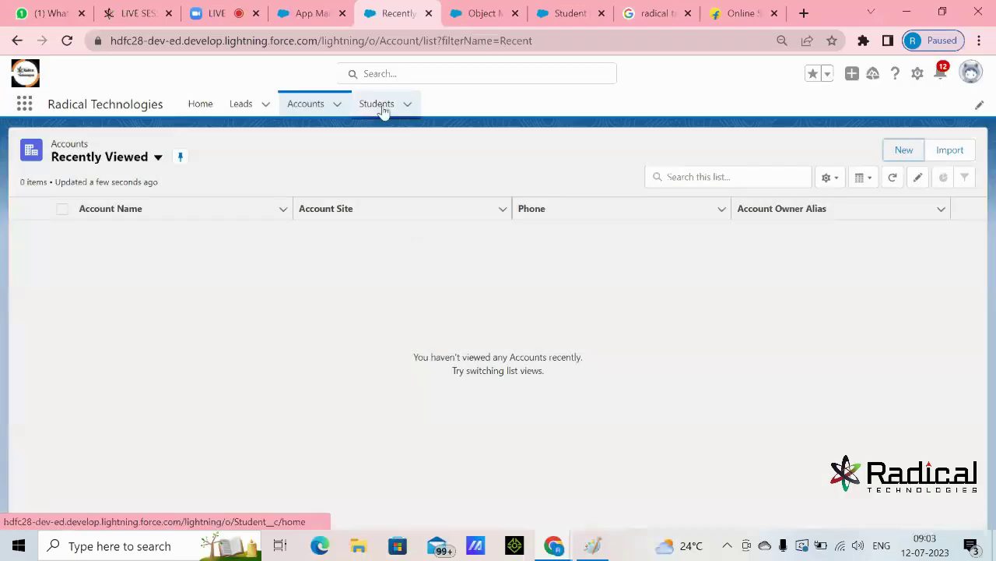
pyautogui.click(381, 106)
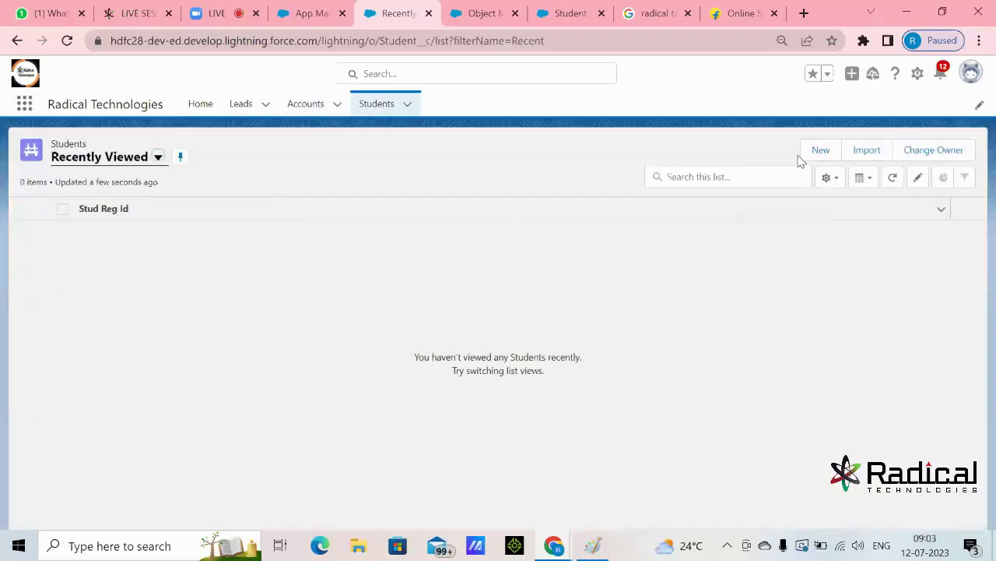
pyautogui.click(821, 151)
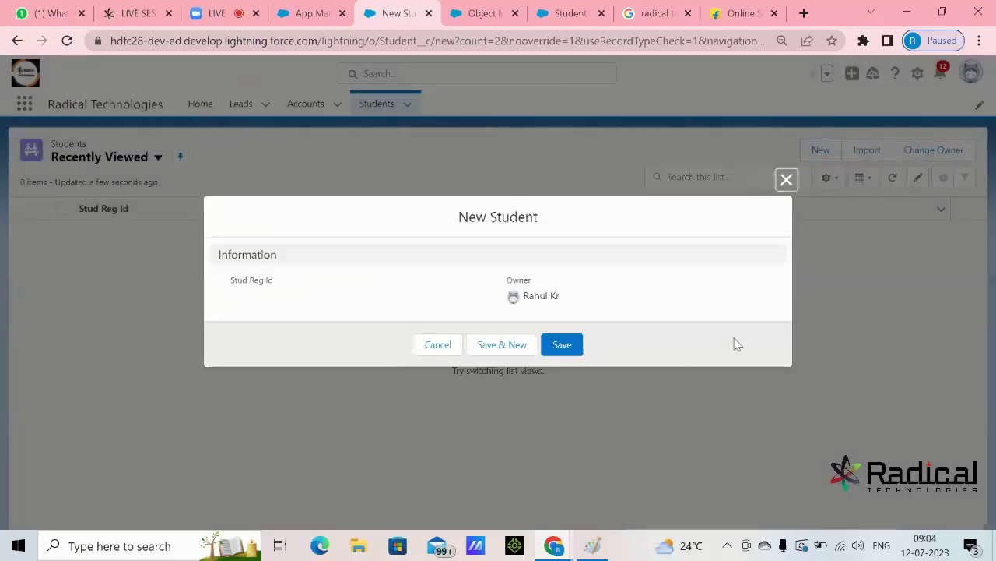
pyautogui.moveTo(232, 281); pyautogui.dragTo(285, 289)
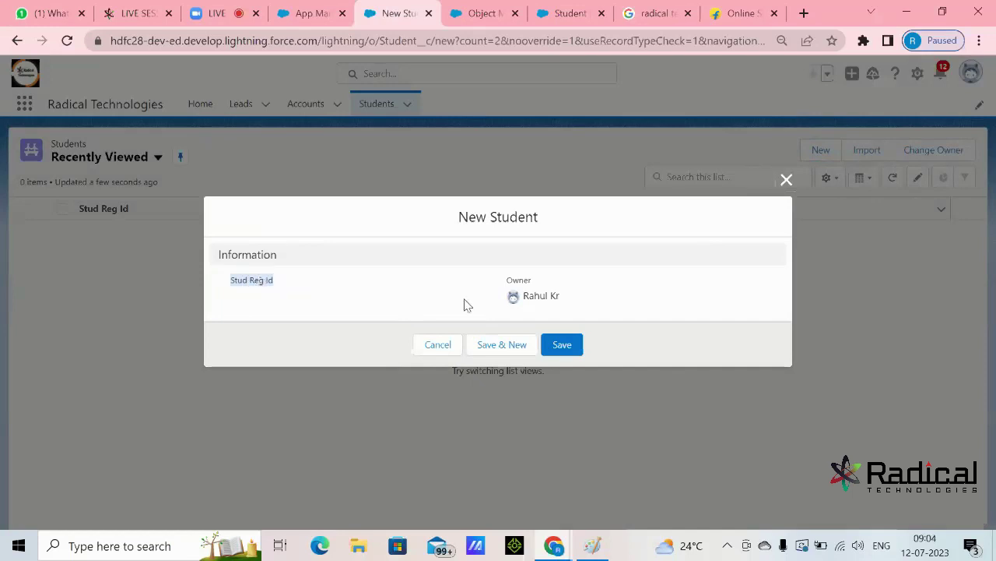
pyautogui.moveTo(505, 281); pyautogui.dragTo(527, 284)
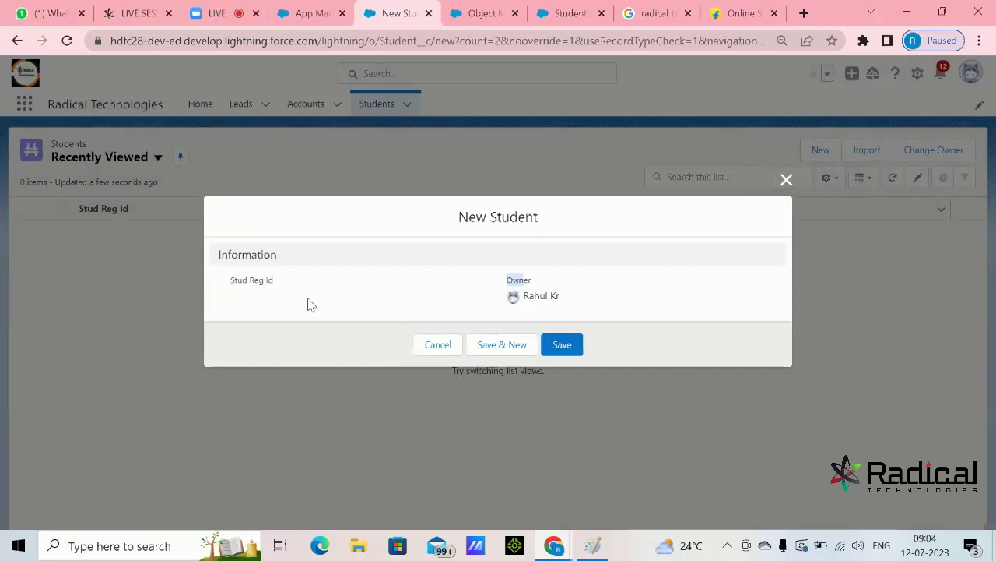
pyautogui.click(787, 180)
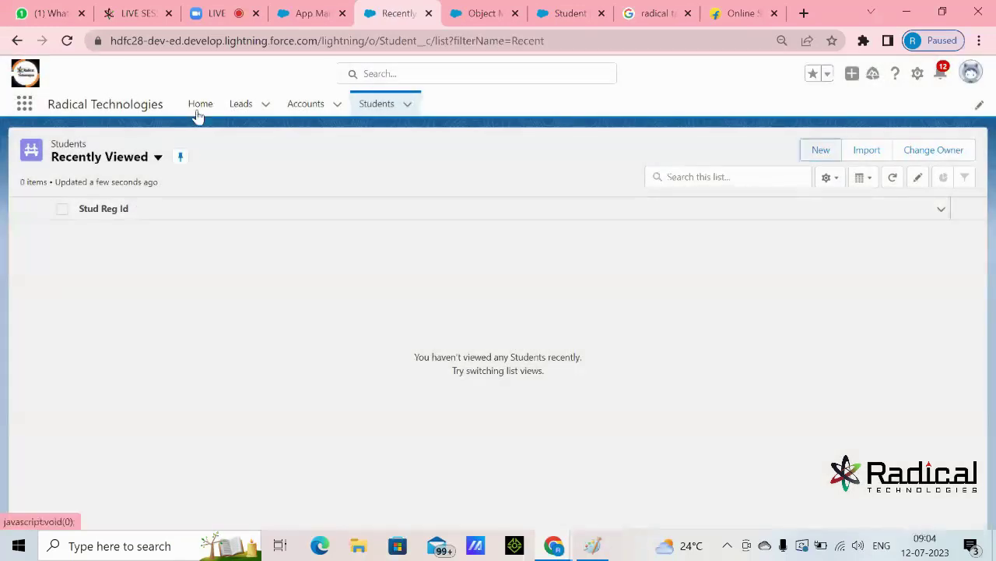
pyautogui.moveTo(50, 103); pyautogui.dragTo(249, 117)
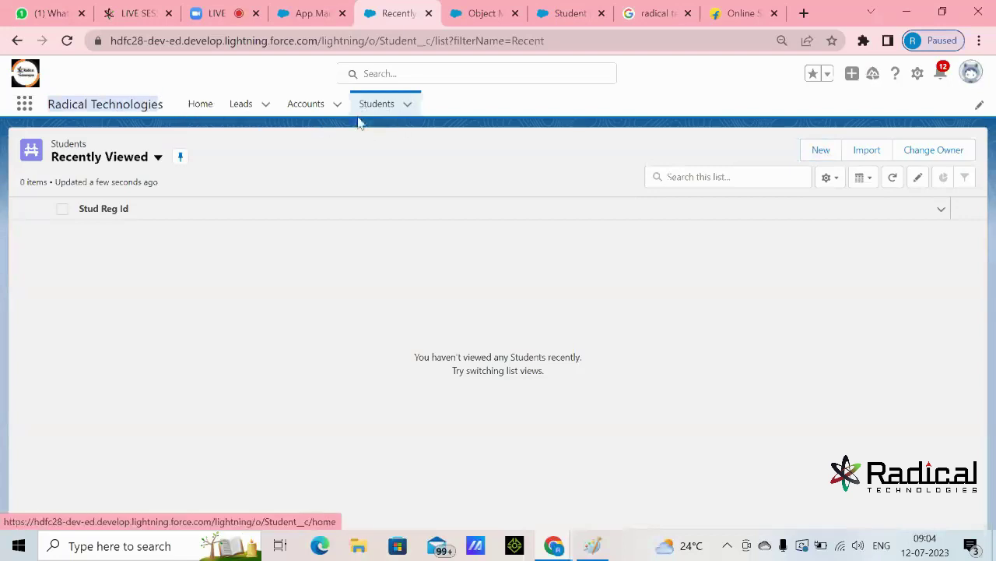
pyautogui.click(312, 112)
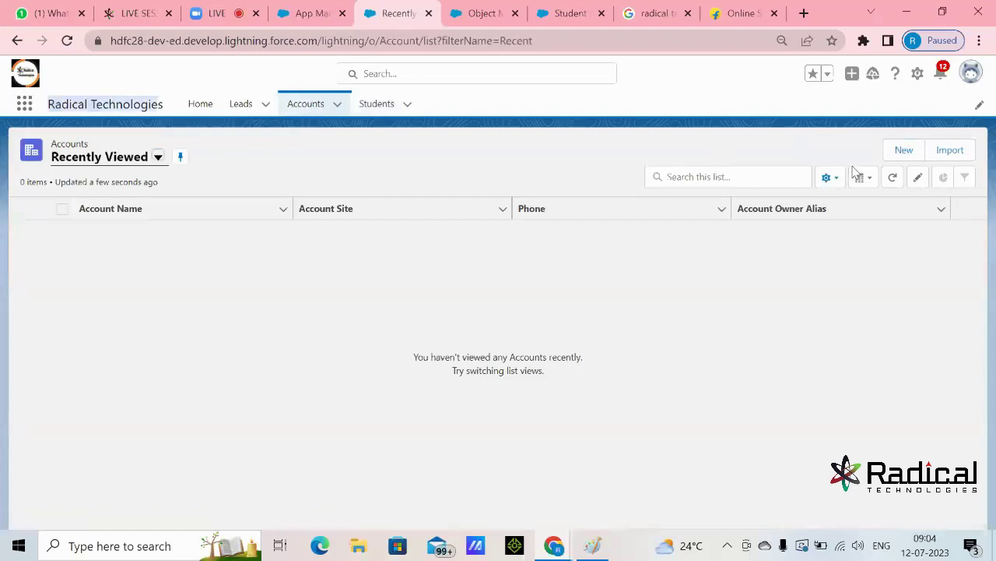
pyautogui.click(902, 154)
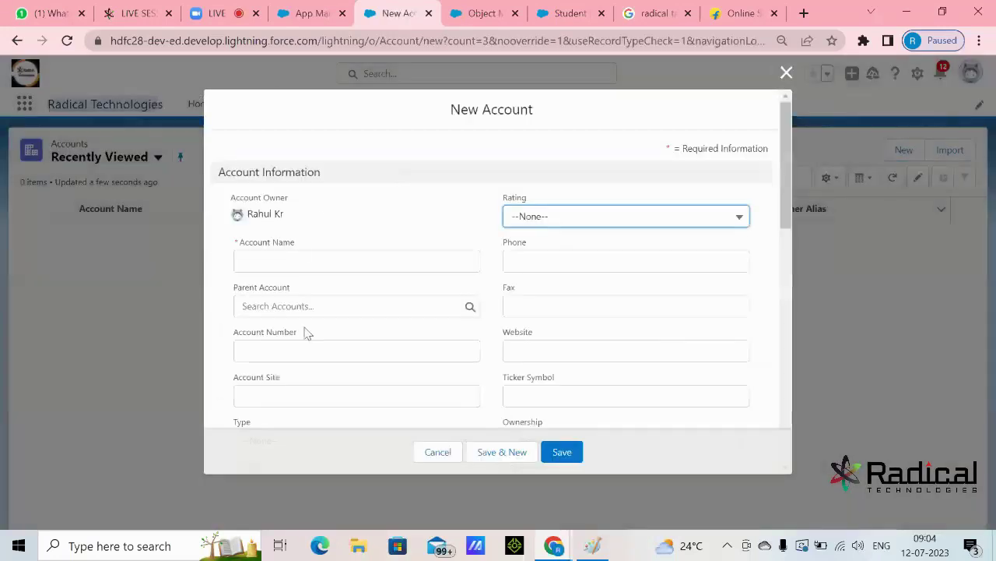
pyautogui.scroll(-2, 583, 306)
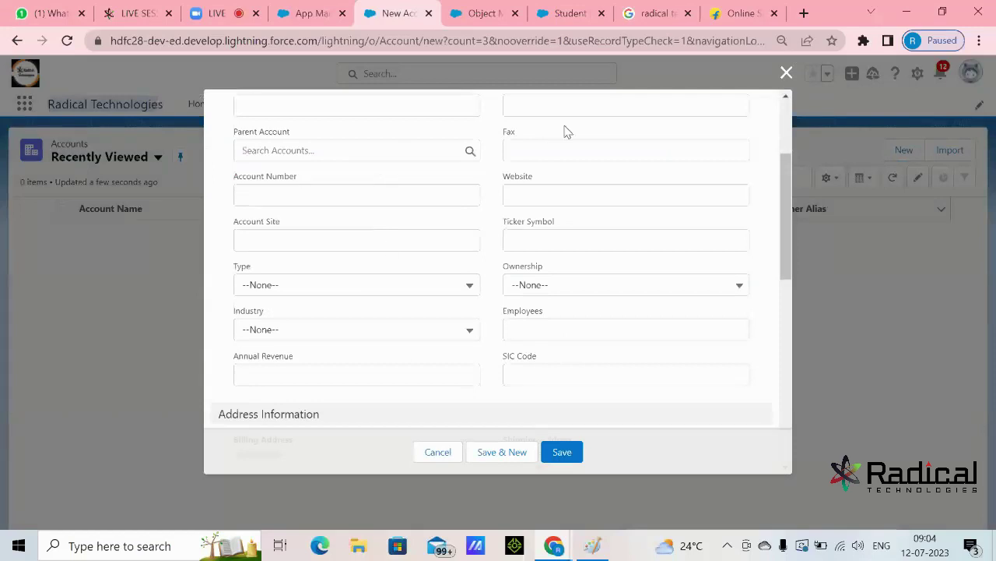
pyautogui.scroll(-7, 592, 326)
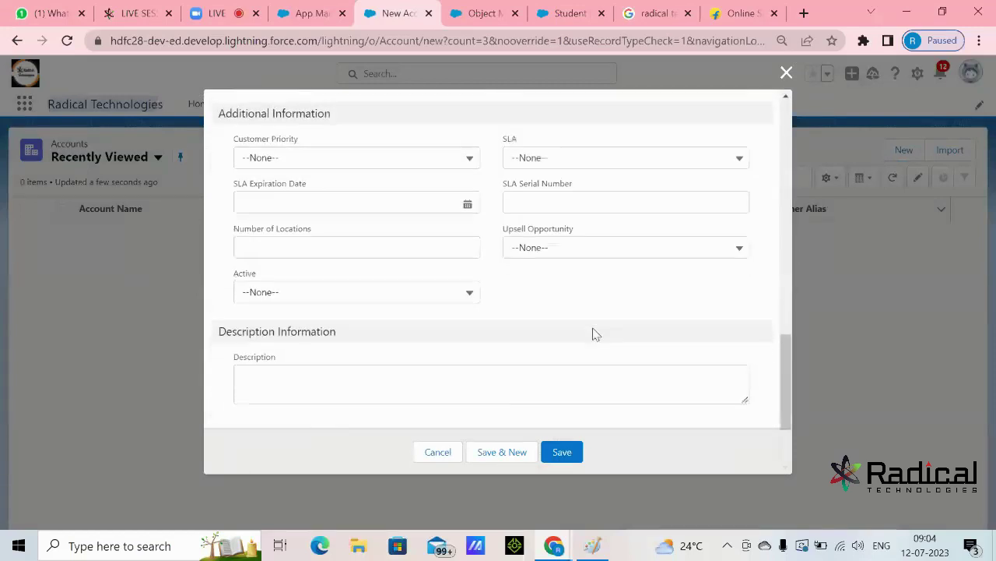
pyautogui.click(438, 455)
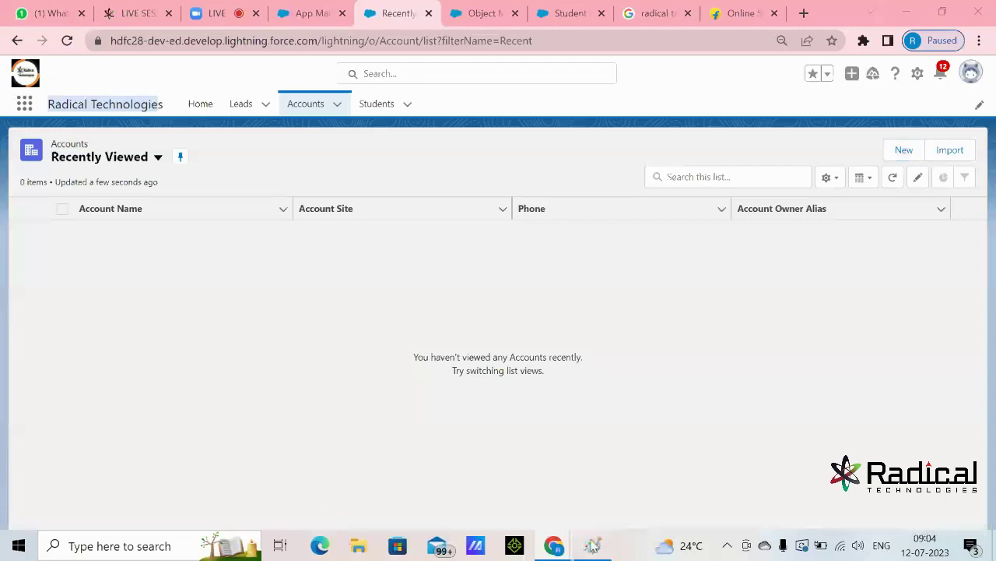
# - Bring up the Paint notes and draw a red vertical divider to their right
pyautogui.click(592, 545)
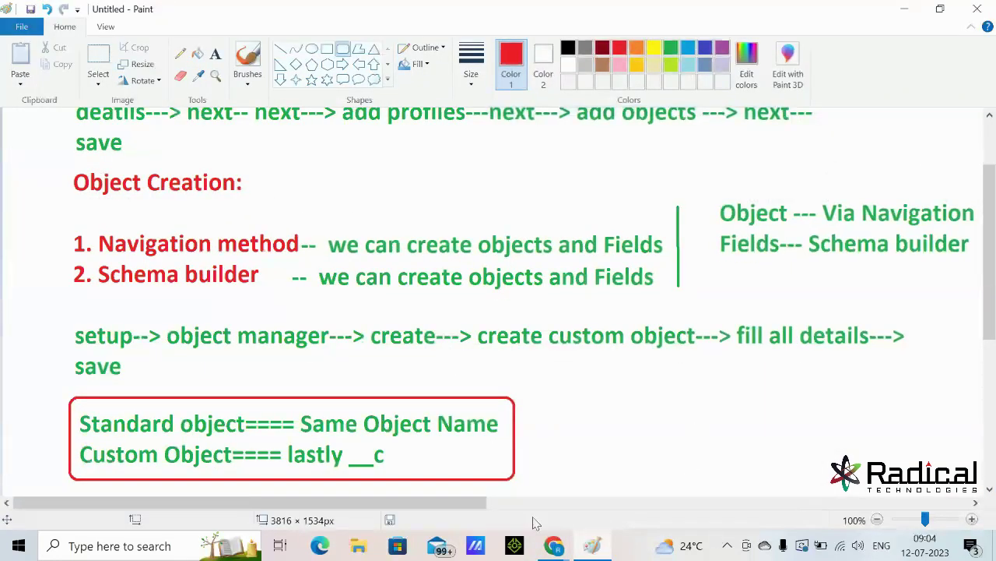
pyautogui.moveTo(470, 507); pyautogui.dragTo(809, 507)
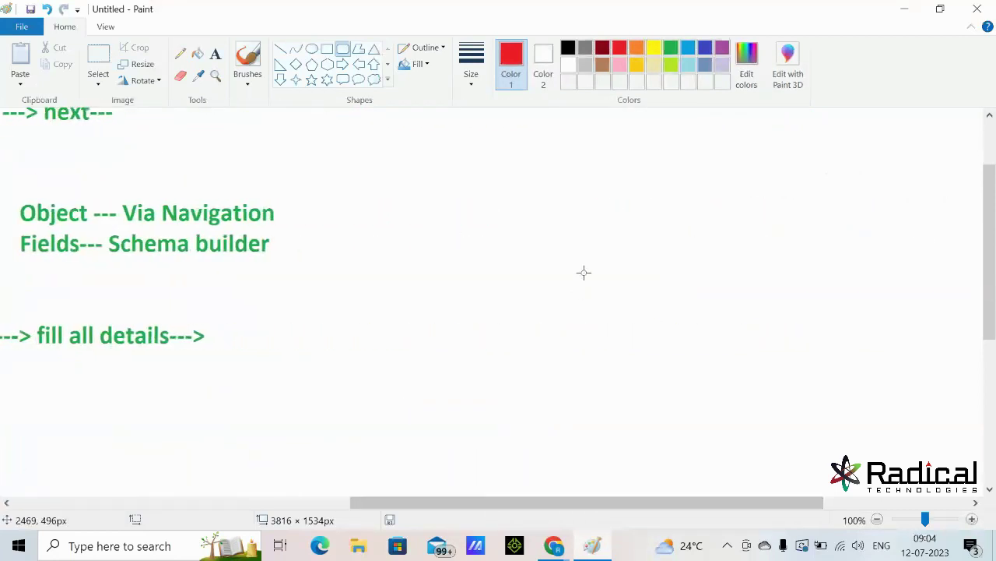
pyautogui.scroll(3, 572, 291)
pyautogui.click(280, 49)
pyautogui.moveTo(333, 128); pyautogui.dragTo(327, 496)
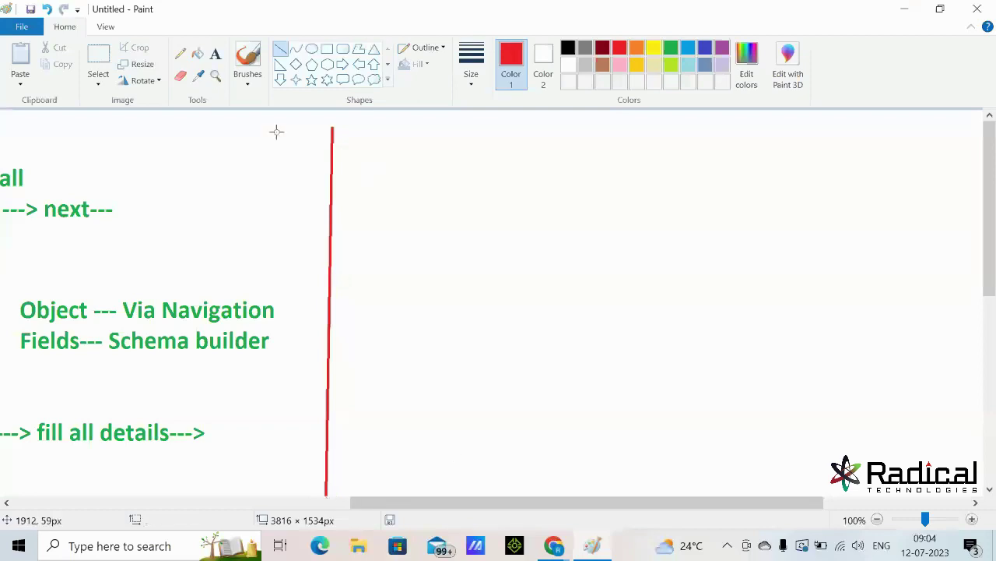
# - Write the red heading 'Creation of Fields:' right of the divider
pyautogui.click(216, 54)
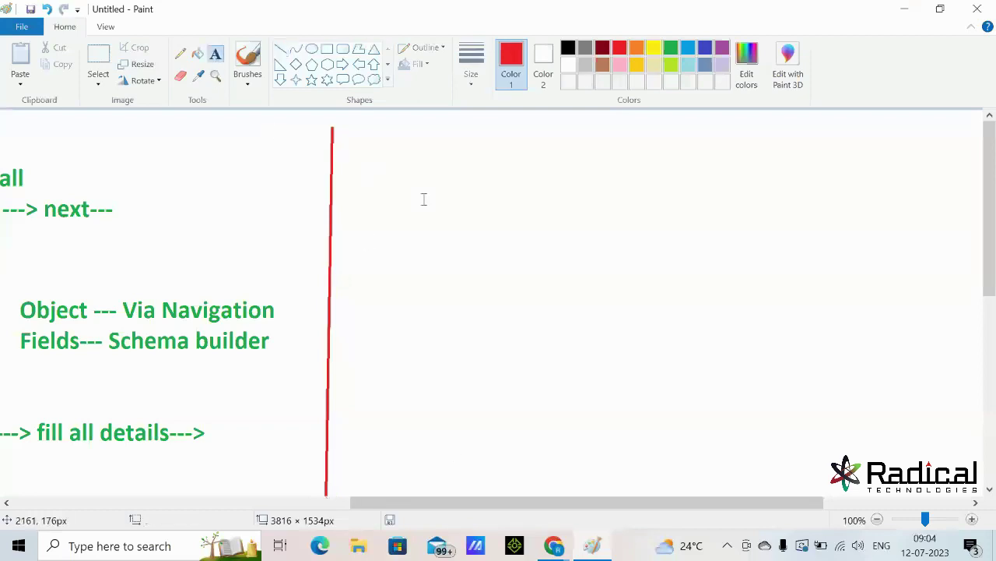
pyautogui.click(368, 129)
pyautogui.write('Creat')
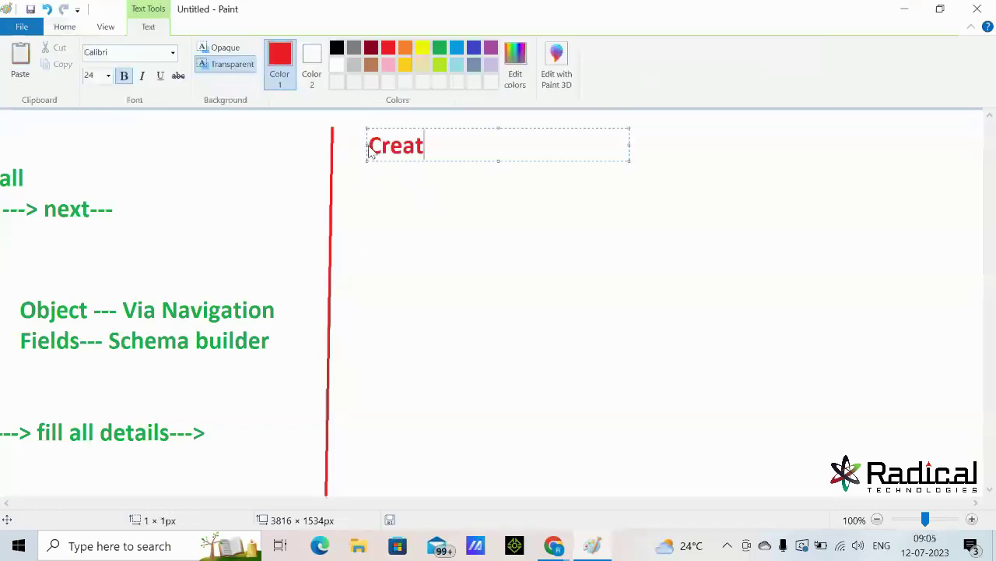
pyautogui.write('ion of Fields')
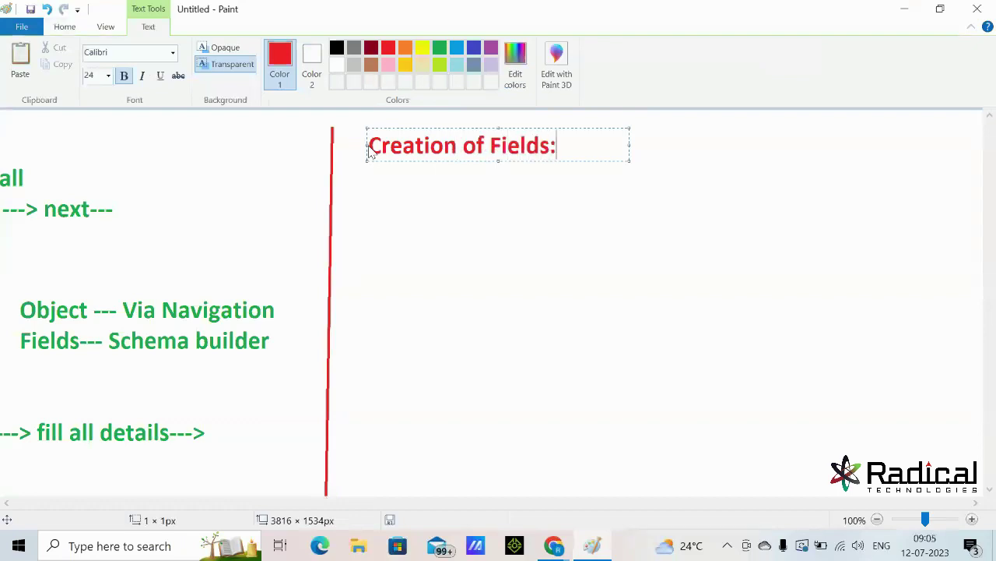
pyautogui.write(':')
pyautogui.click(405, 486)
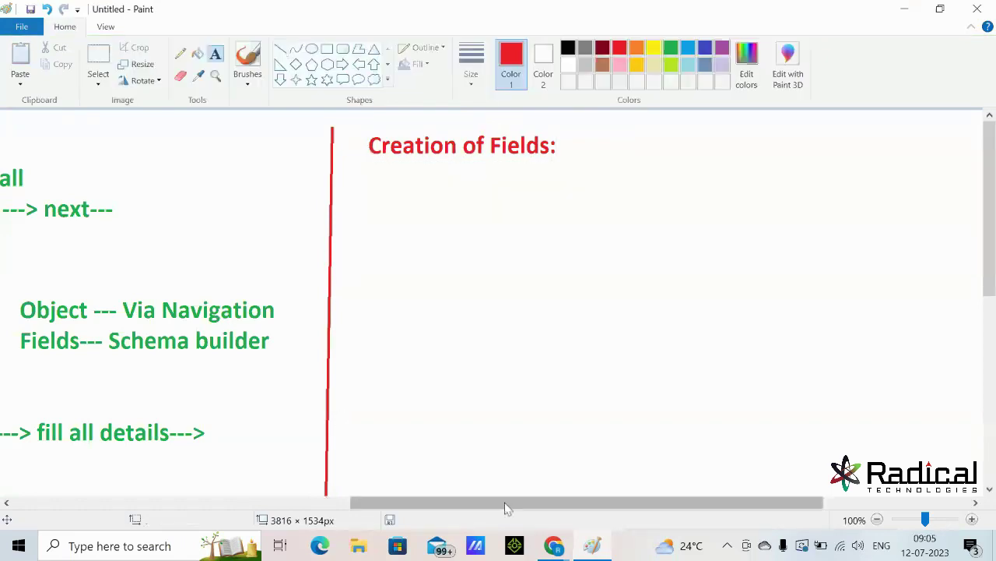
pyautogui.moveTo(486, 504); pyautogui.dragTo(346, 504)
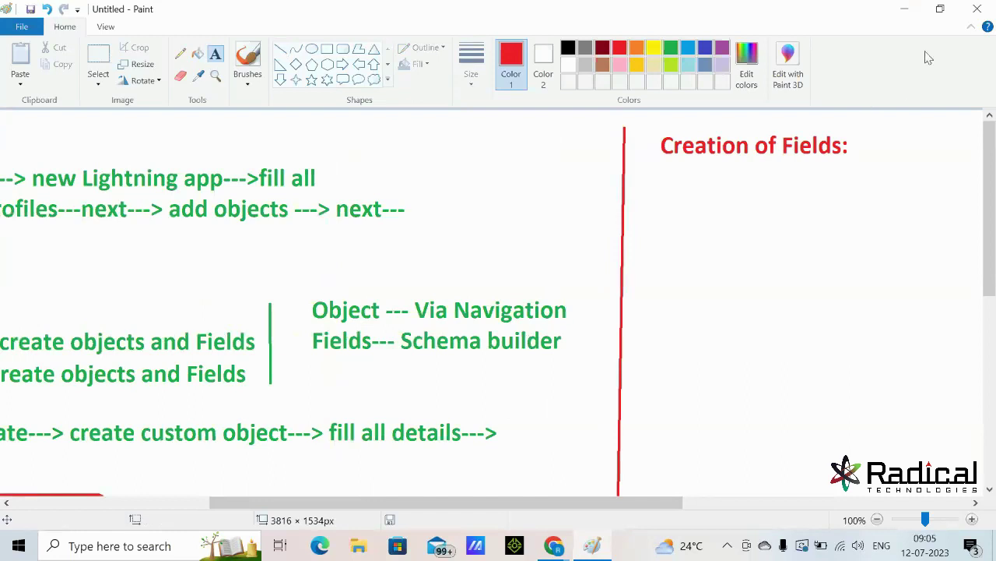
pyautogui.click(907, 12)
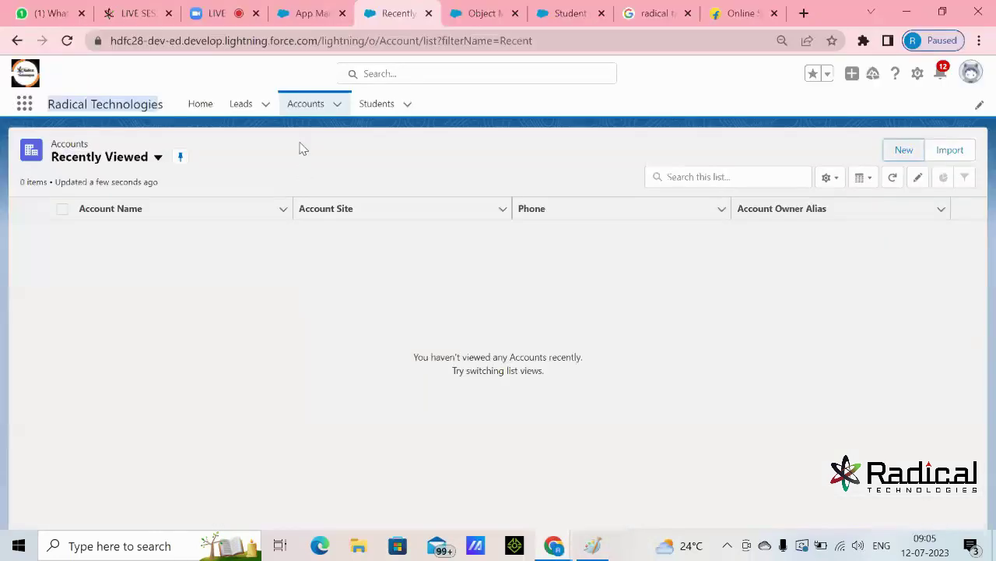
pyautogui.click(907, 152)
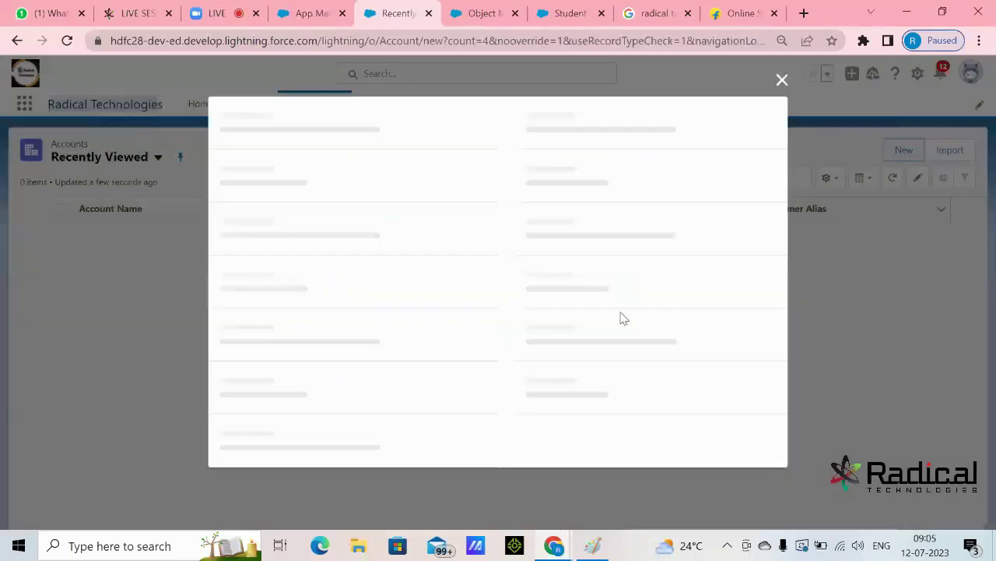
pyautogui.scroll(-4, 454, 293)
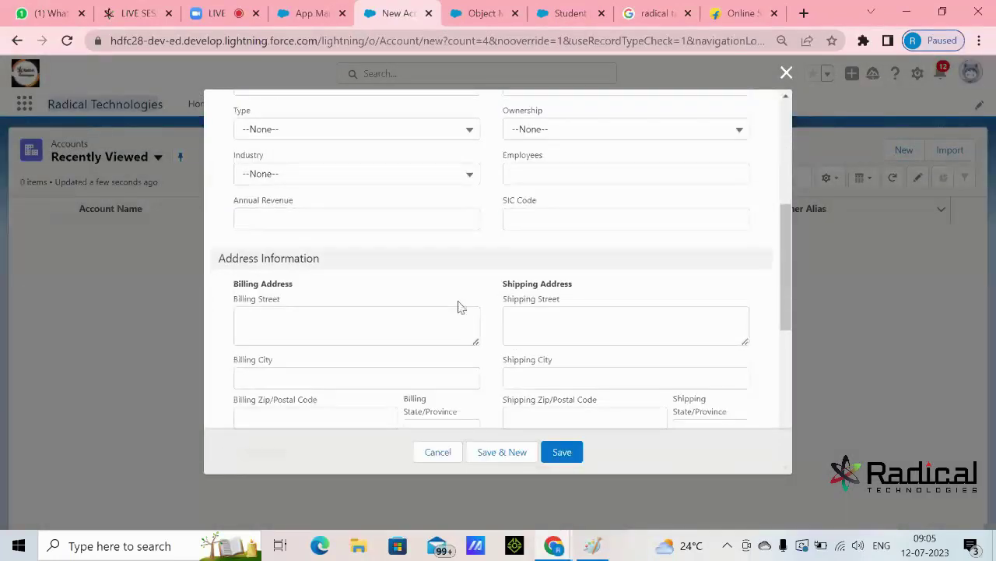
pyautogui.scroll(2, 474, 292)
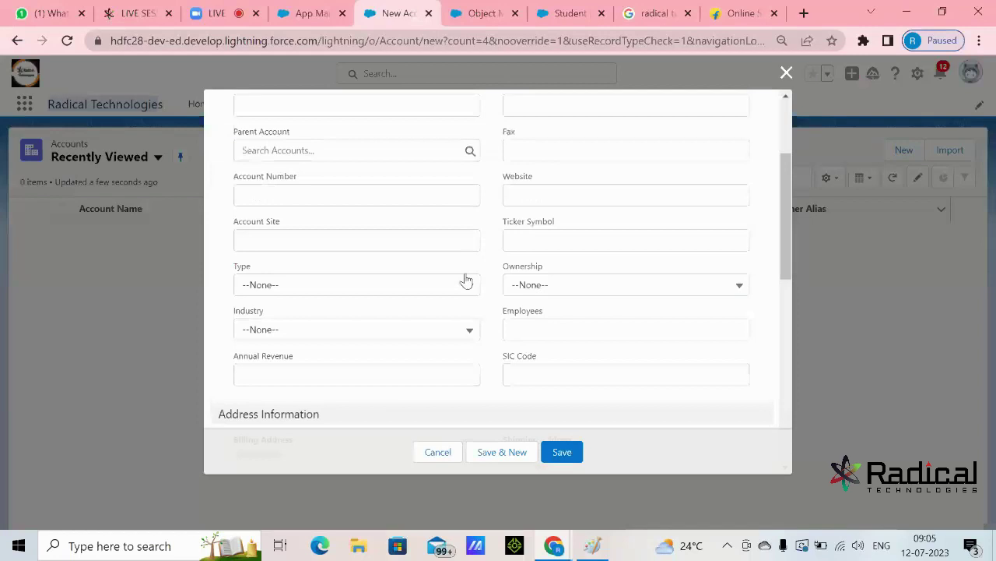
pyautogui.scroll(1, 466, 280)
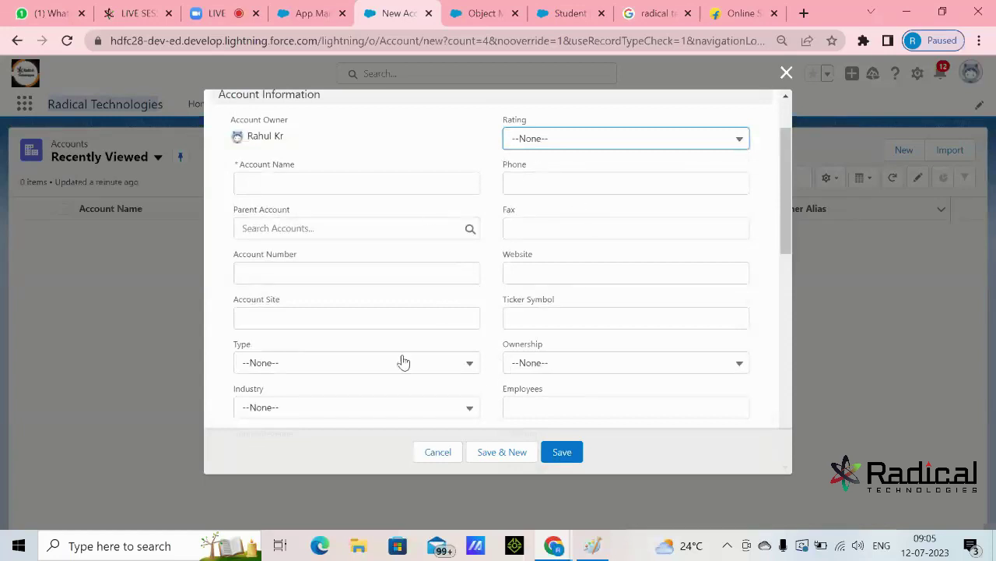
pyautogui.click(438, 453)
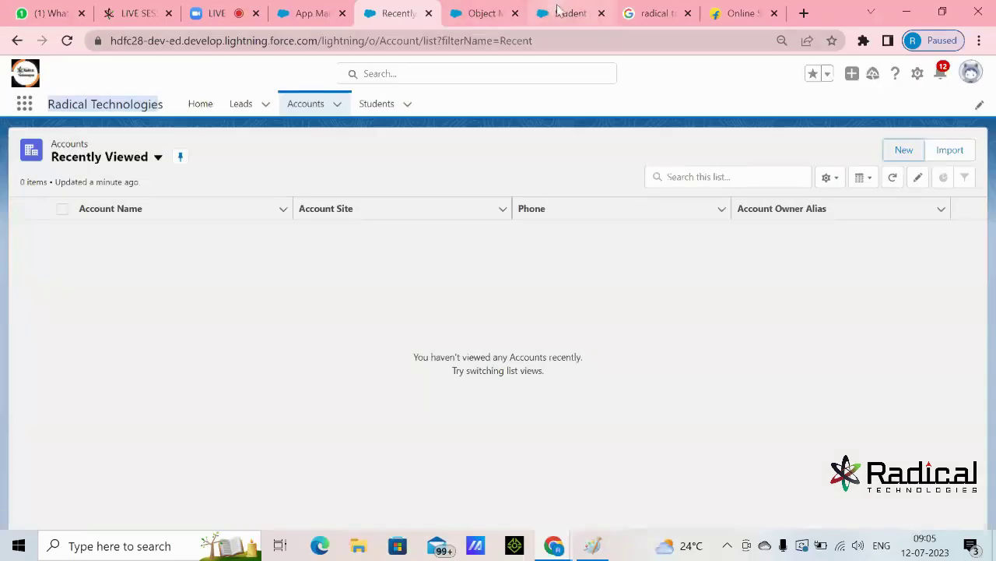
pyautogui.click(594, 547)
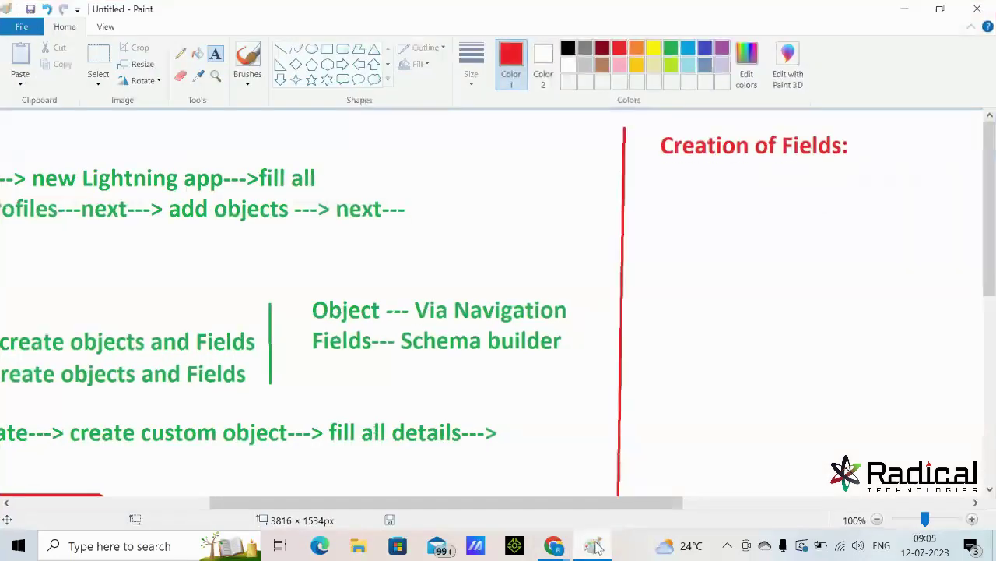
# - Start a green note under the heading reading 'setup--->object manager---> sechema builder--->'
pyautogui.moveTo(579, 500); pyautogui.dragTo(735, 511)
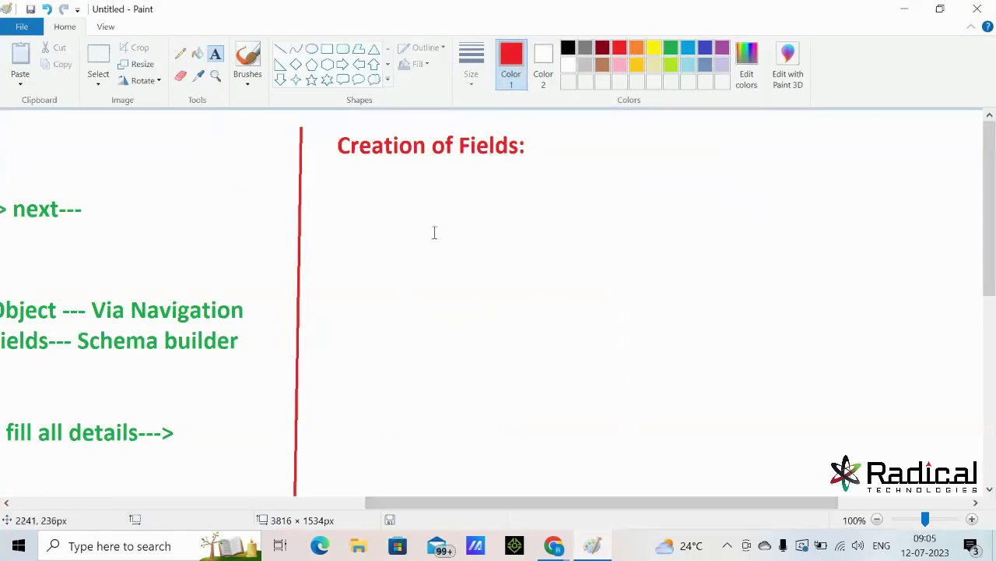
pyautogui.click(341, 206)
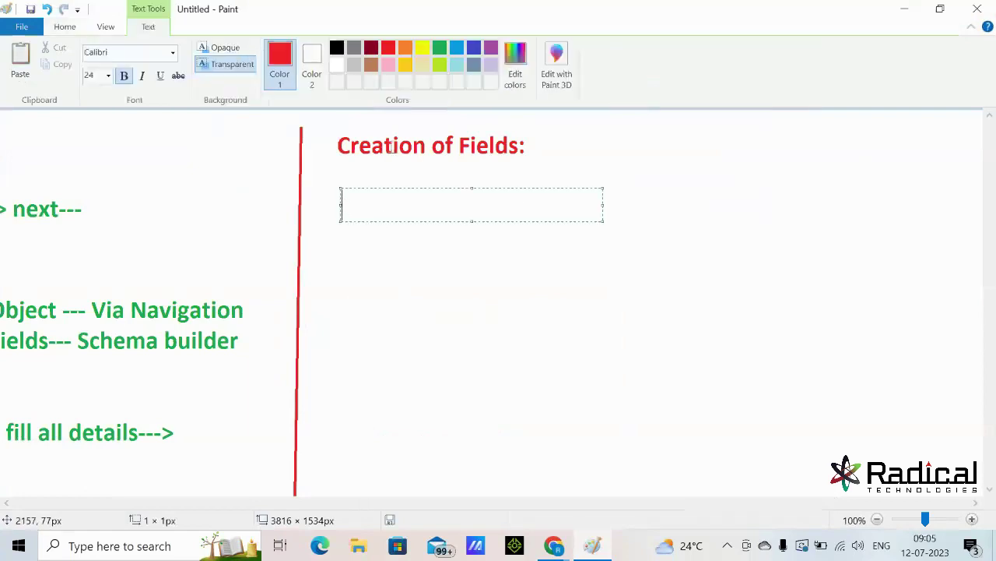
pyautogui.click(439, 49)
pyautogui.click(389, 249)
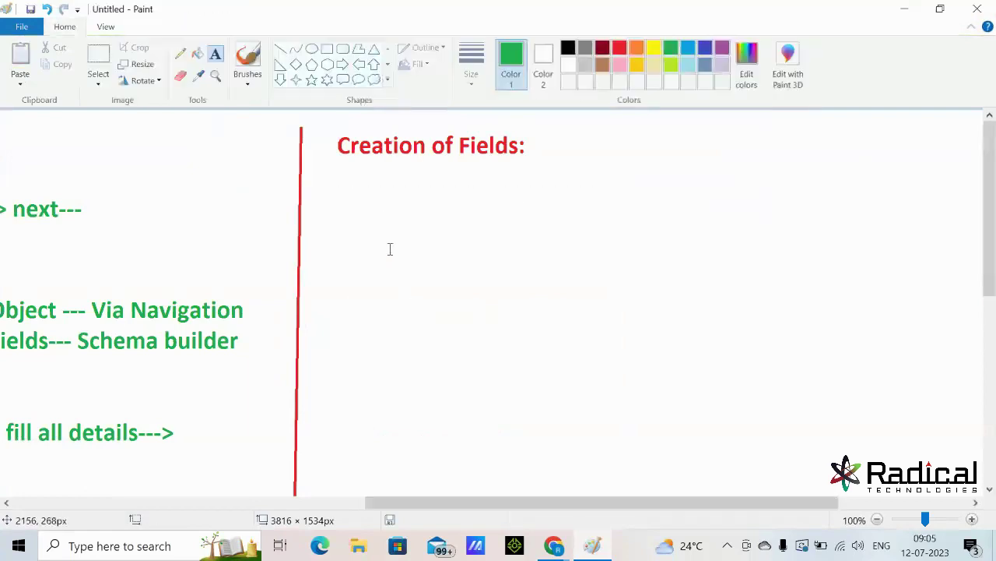
pyautogui.click(340, 204)
pyautogui.write('setup-')
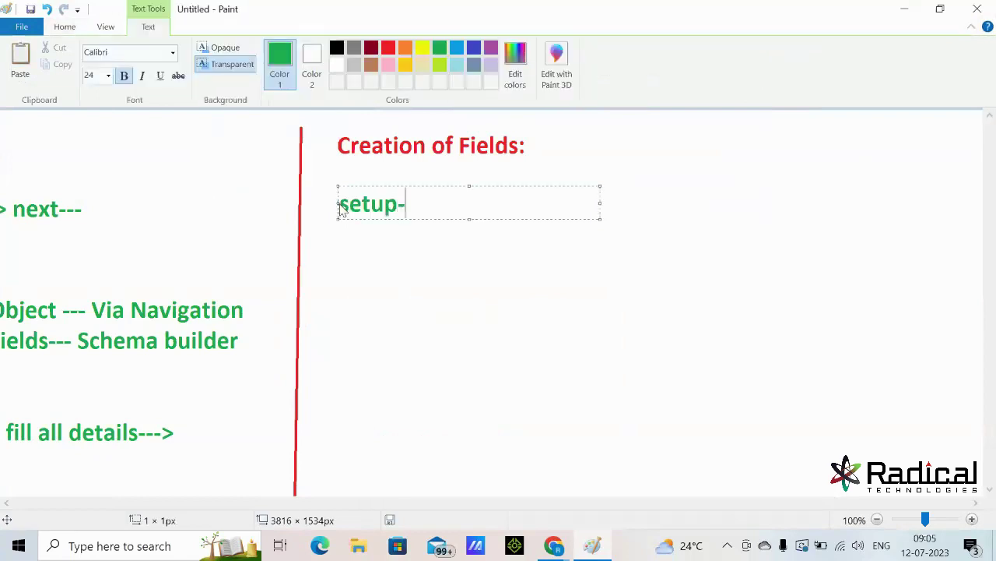
pyautogui.write('>on')
pyautogui.press('BackSpace')
pyautogui.write('bj')
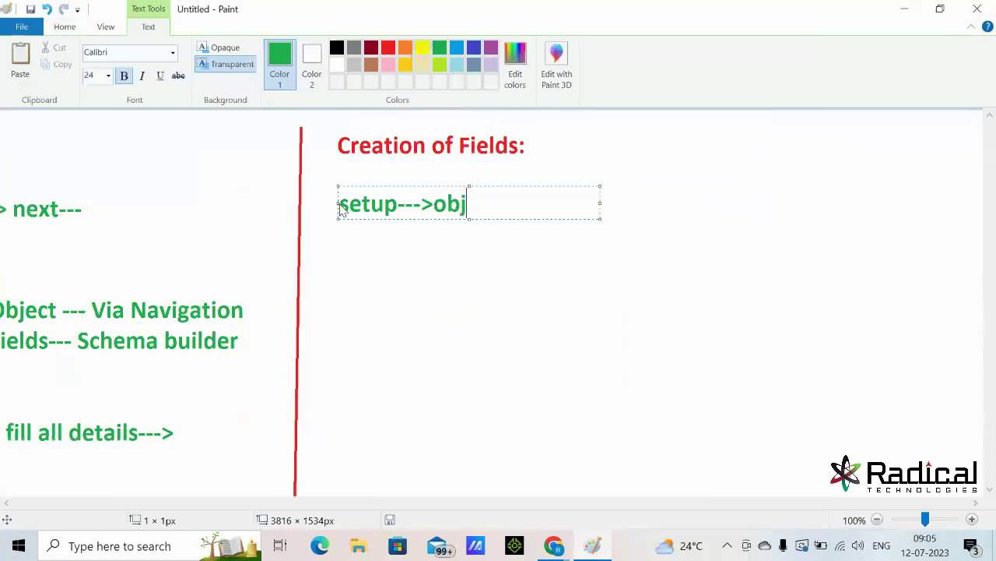
pyautogui.write('ect ma')
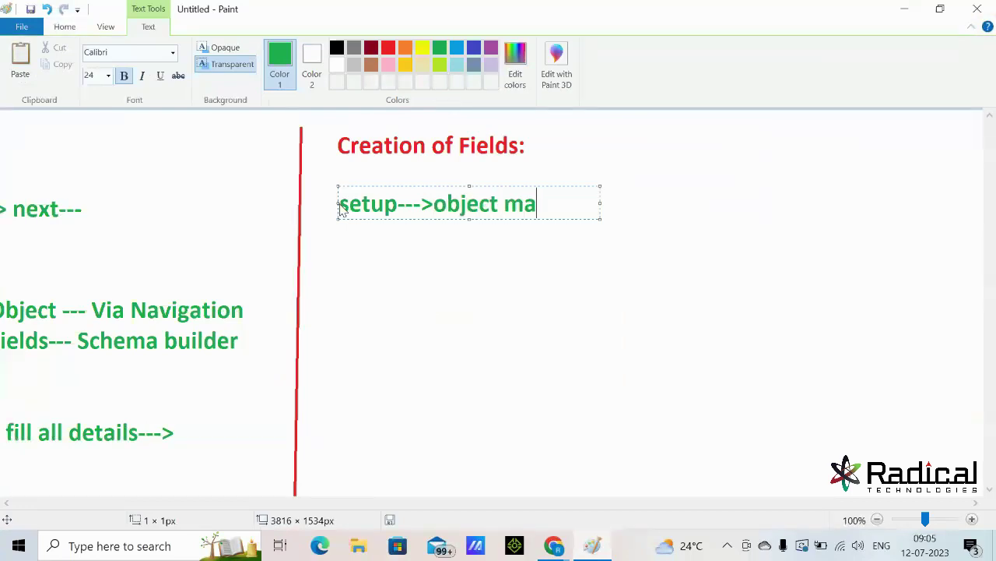
pyautogui.write('nager---')
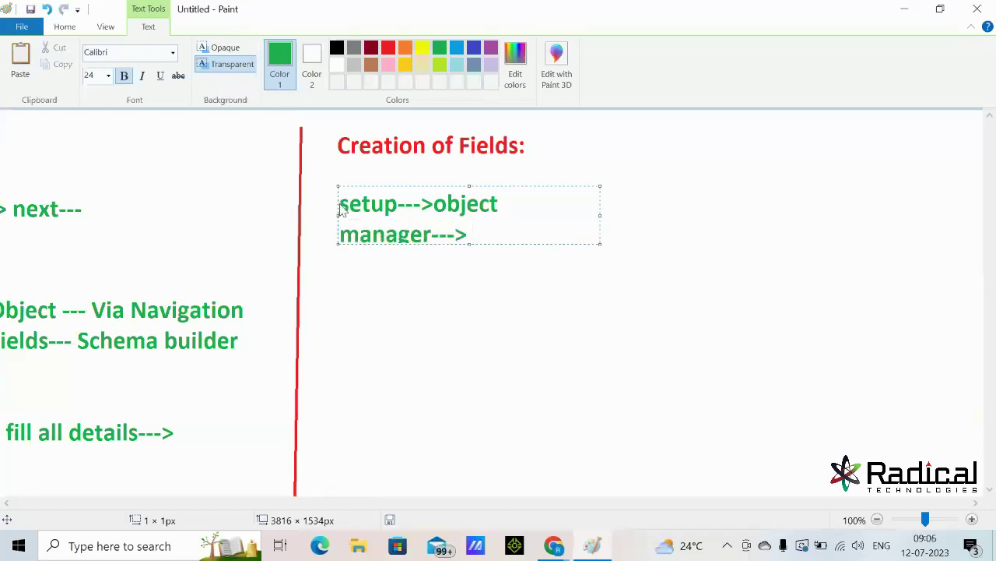
pyautogui.write('> sech')
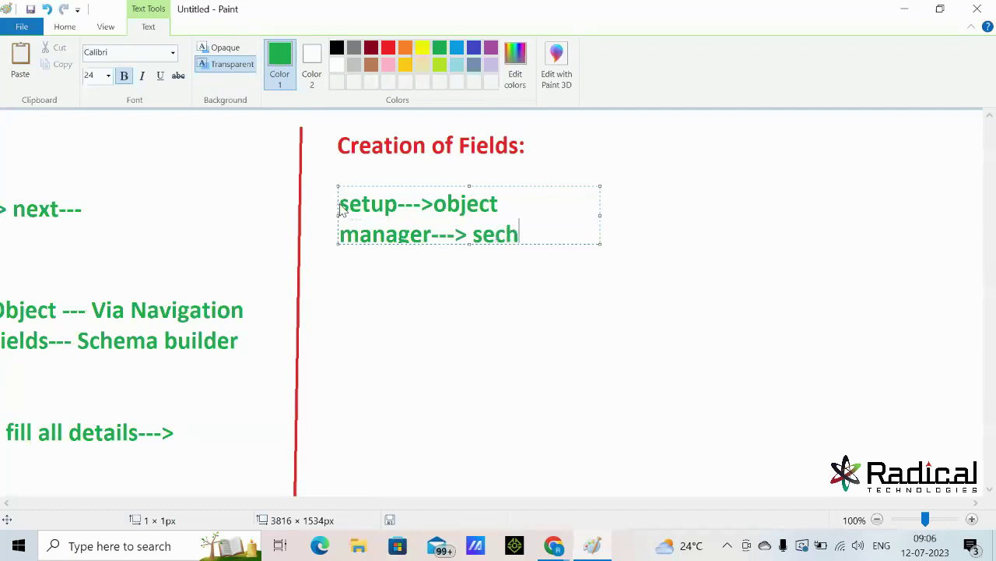
pyautogui.write('ema buil')
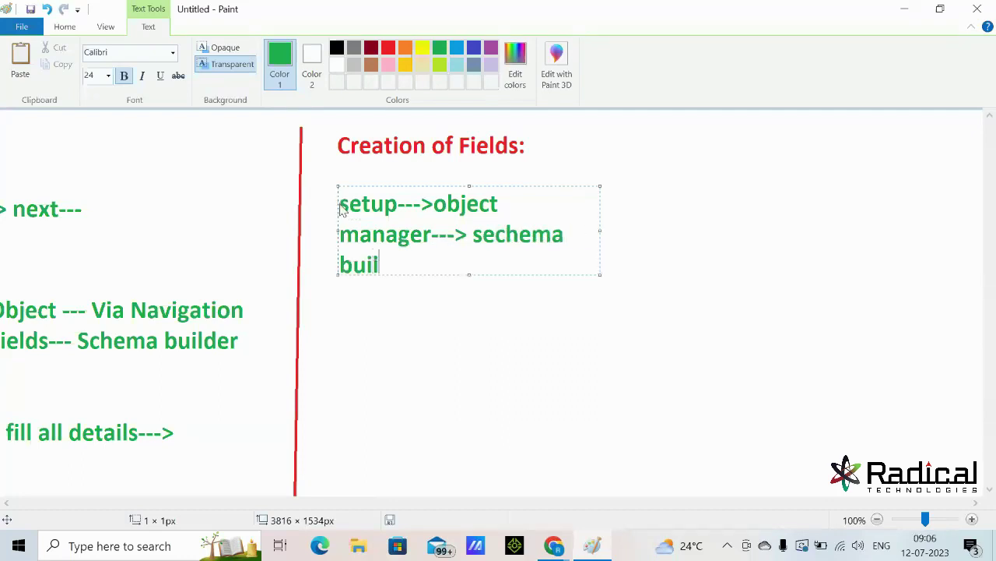
pyautogui.write('der---> ')
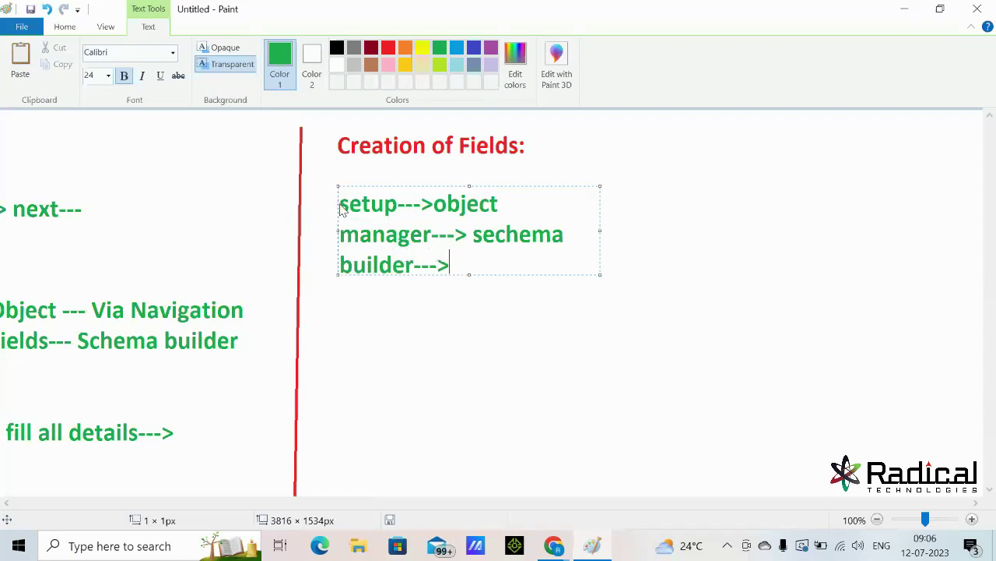
pyautogui.write('cleaar')
# - Fix 'clear all', widen the note, finish it with '---> create fields', and minimise Paint
pyautogui.press('BackSpace')
pyautogui.press('BackSpace')
pyautogui.write('eaar a')
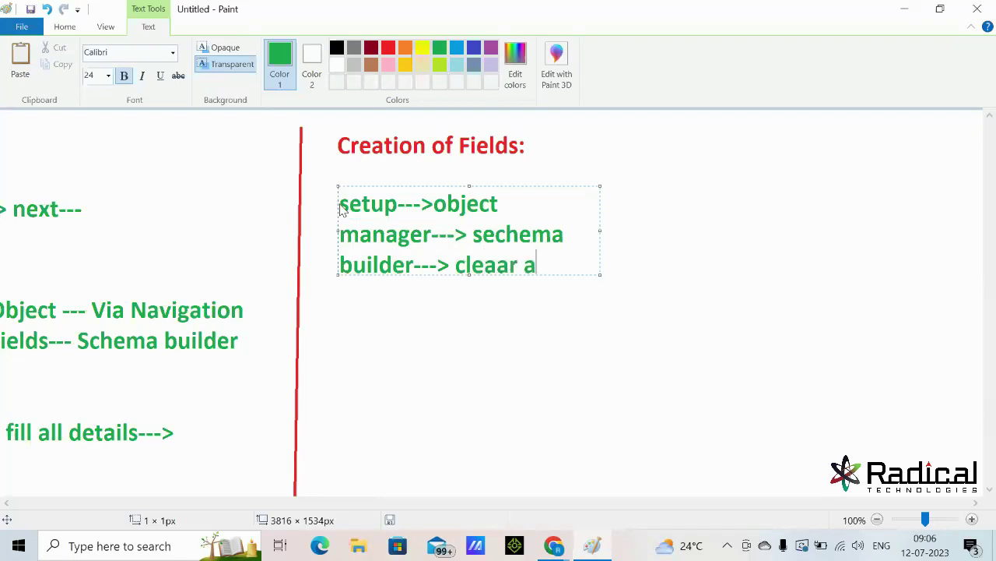
pyautogui.write('ll')
pyautogui.click(498, 266)
pyautogui.press('BackSpace')
pyautogui.click(548, 267)
pyautogui.write('--->')
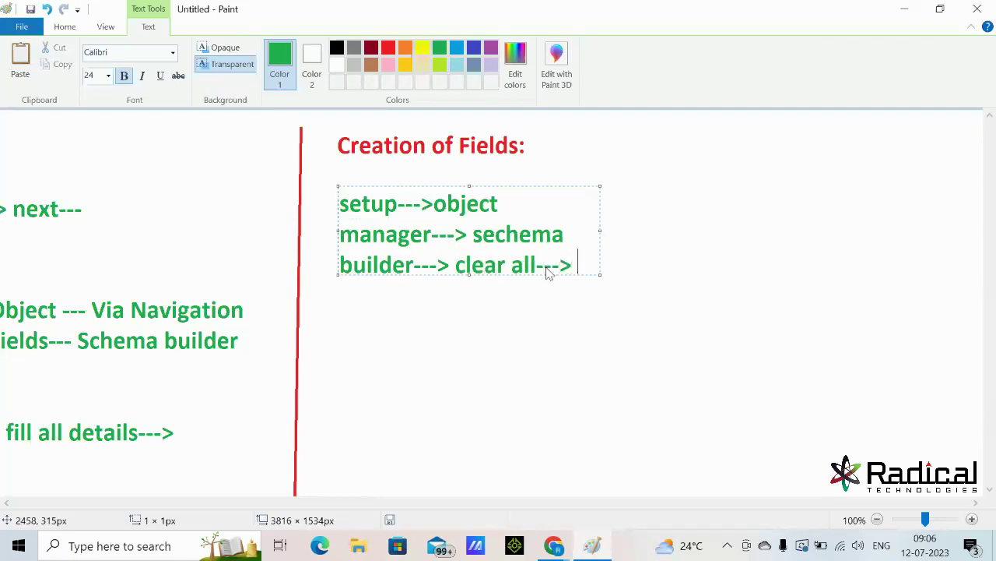
pyautogui.moveTo(601, 231); pyautogui.dragTo(963, 207)
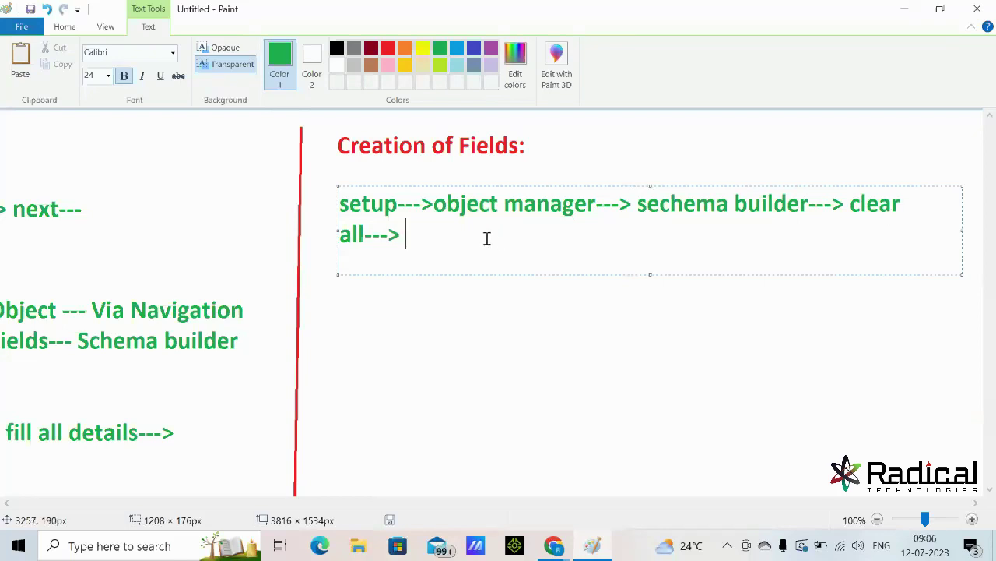
pyautogui.write('create ')
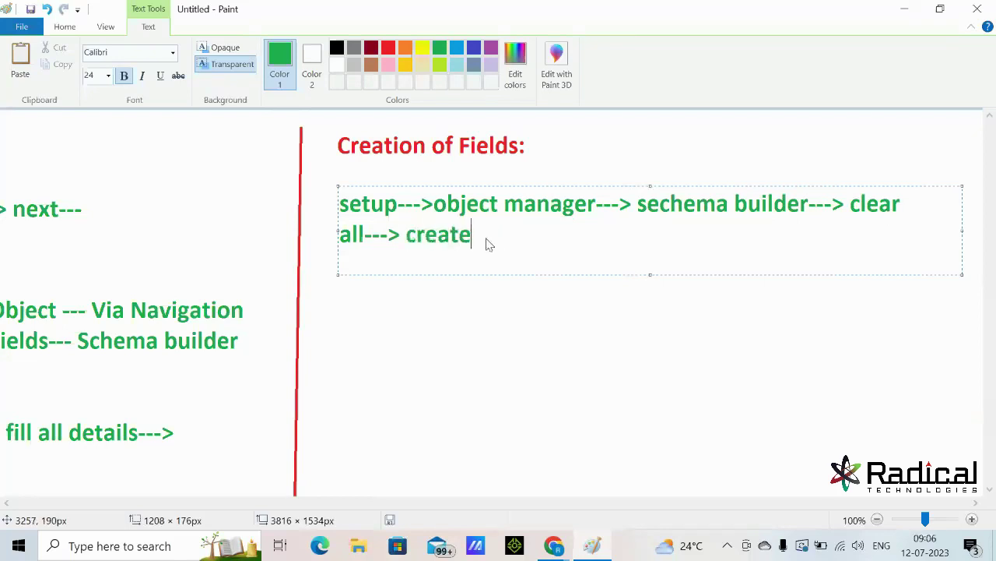
pyautogui.write('fields')
pyautogui.click(630, 336)
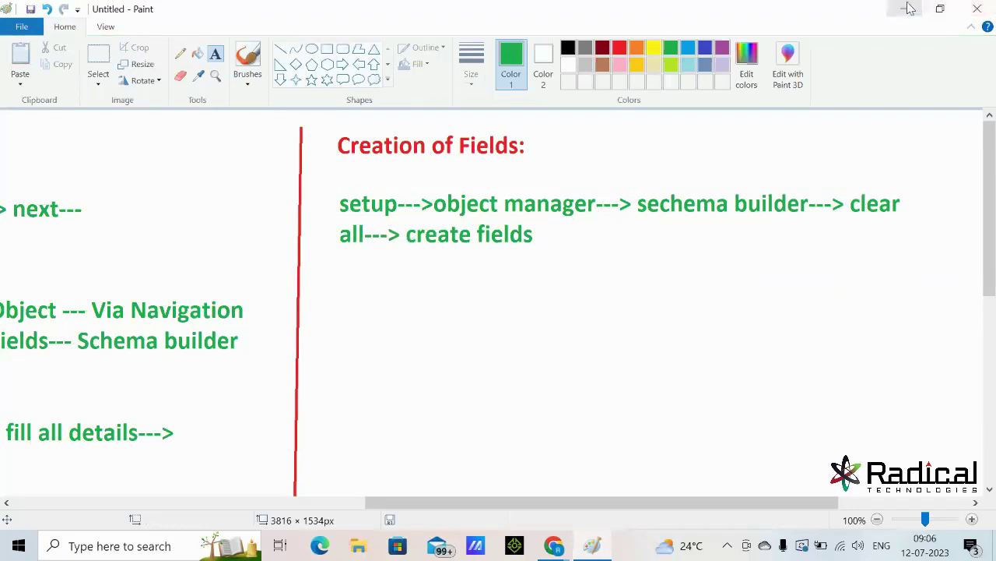
pyautogui.click(910, 7)
# - Launch Salesforce Setup from the gear menu in a new tab and go to Object Manager
pyautogui.click(918, 75)
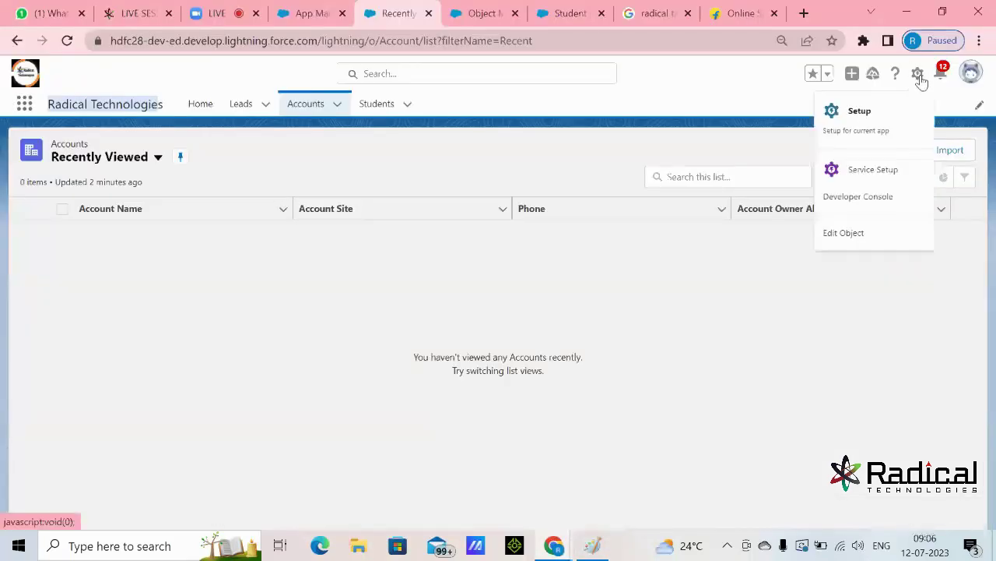
pyautogui.click(864, 117)
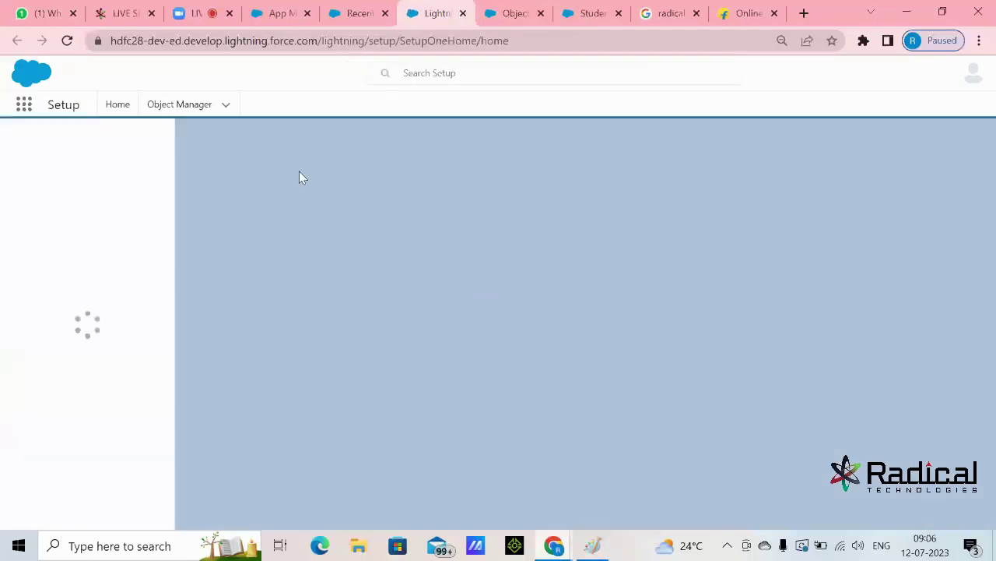
pyautogui.click(197, 112)
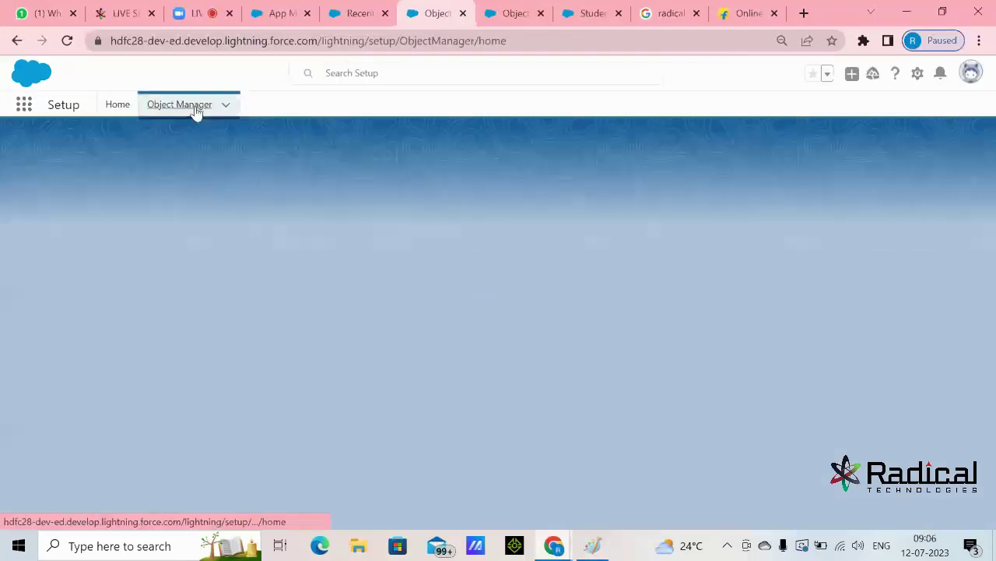
# - After glancing at the Paint notes, launch Schema Builder from Object Manager and zoom the diagram out
pyautogui.click(593, 545)
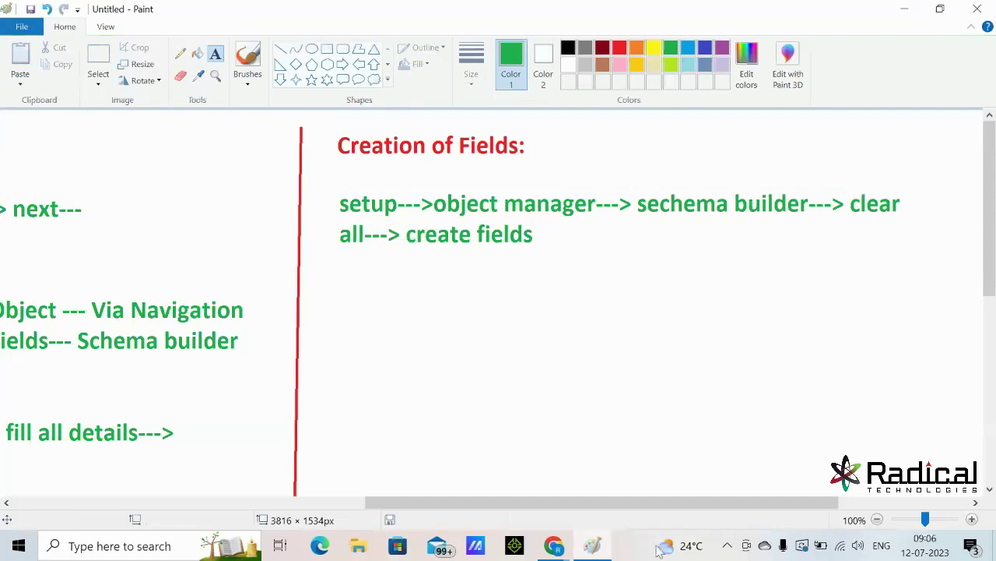
pyautogui.click(594, 547)
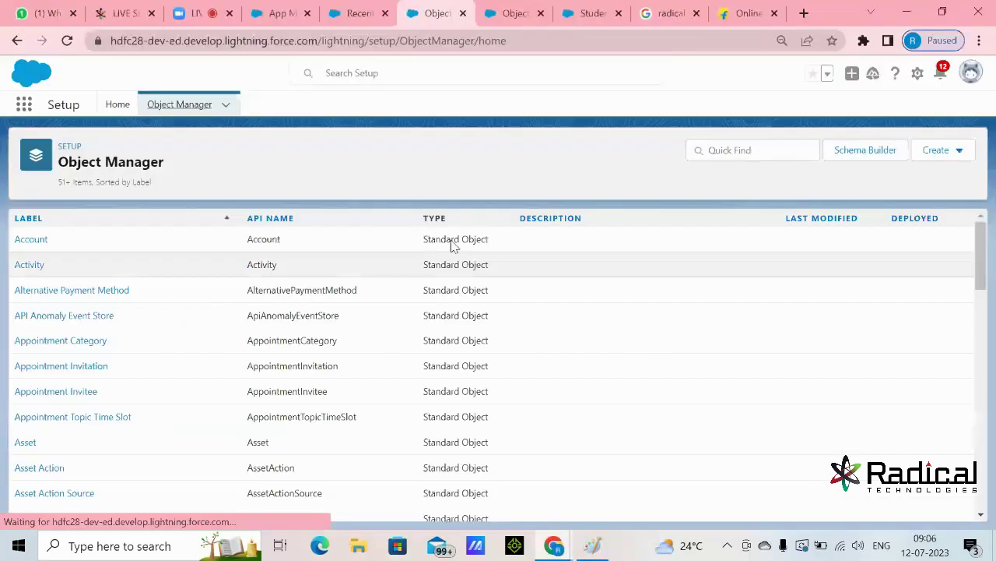
pyautogui.click(879, 149)
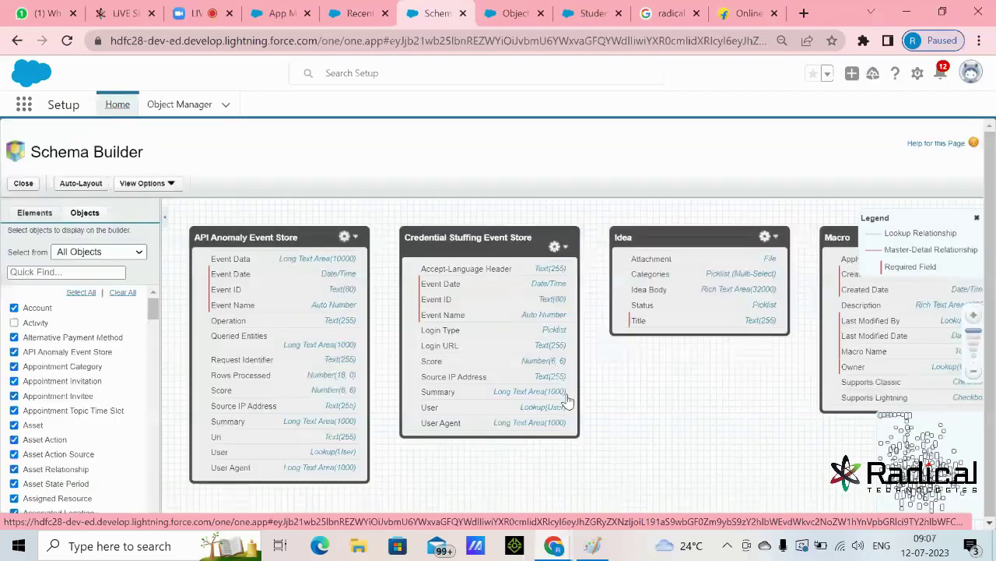
pyautogui.click(977, 374)
# - Zoom out and pan across the Schema Builder diagram to survey the org's objects
pyautogui.click(975, 375)
pyautogui.click(975, 376)
pyautogui.moveTo(793, 428); pyautogui.dragTo(538, 421)
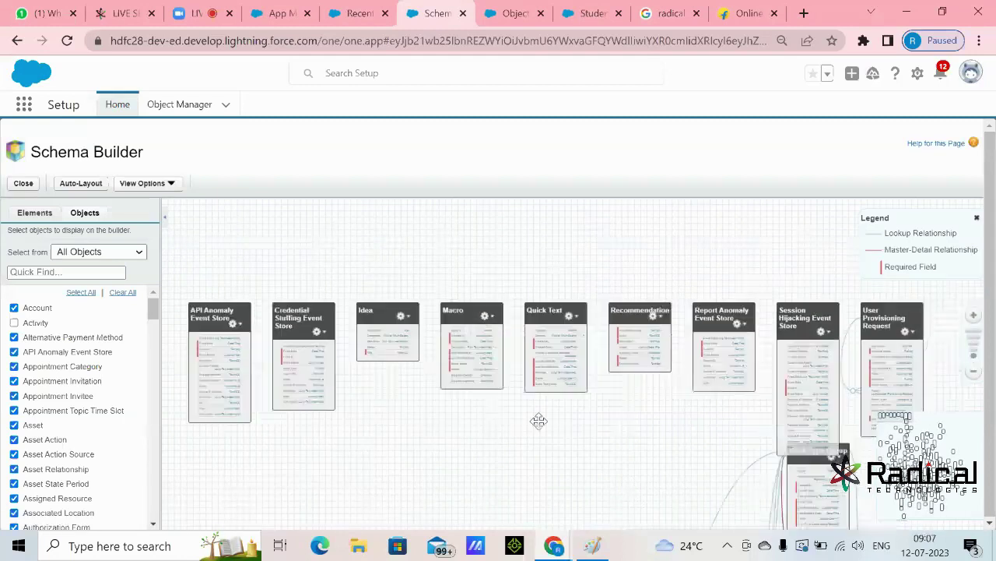
pyautogui.moveTo(592, 467); pyautogui.dragTo(514, 246)
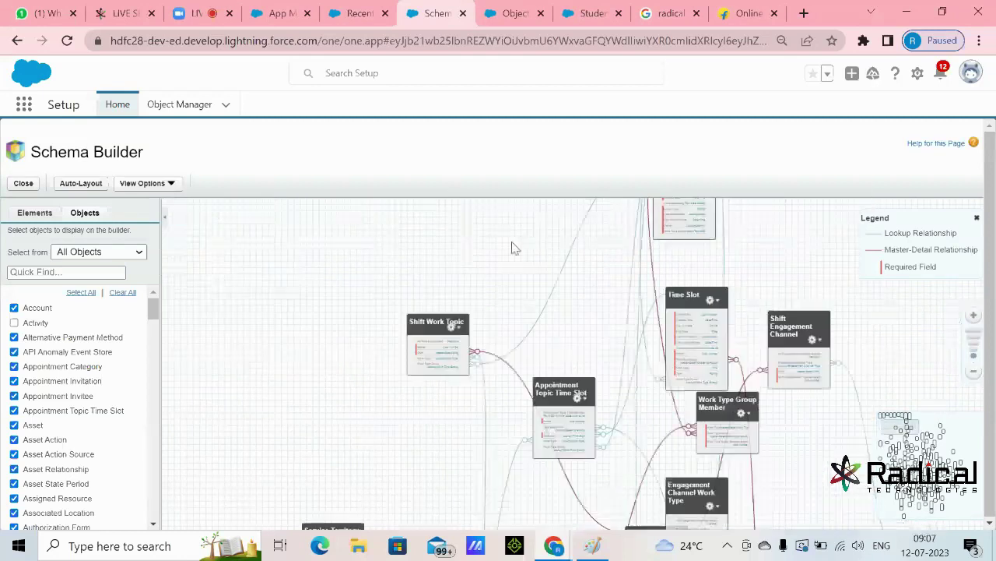
pyautogui.moveTo(615, 401); pyautogui.dragTo(516, 256)
pyautogui.moveTo(577, 396); pyautogui.dragTo(491, 244)
pyautogui.moveTo(476, 365); pyautogui.dragTo(476, 276)
pyautogui.moveTo(467, 454); pyautogui.dragTo(491, 288)
pyautogui.moveTo(478, 415); pyautogui.dragTo(479, 219)
pyautogui.moveTo(533, 326); pyautogui.dragTo(540, 332)
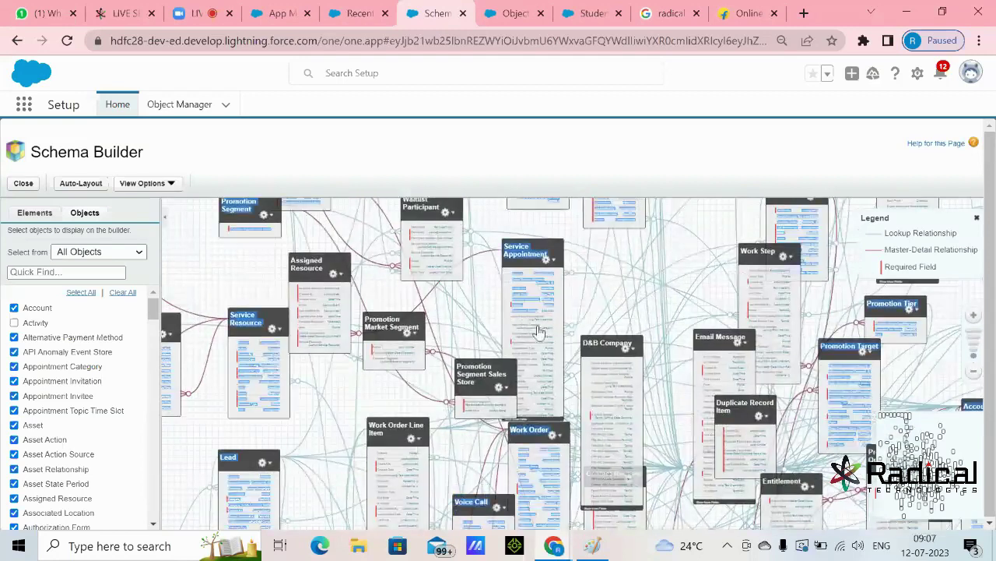
# - Check the Paint notes, then Clear All objects from the Schema Builder canvas
pyautogui.click(594, 544)
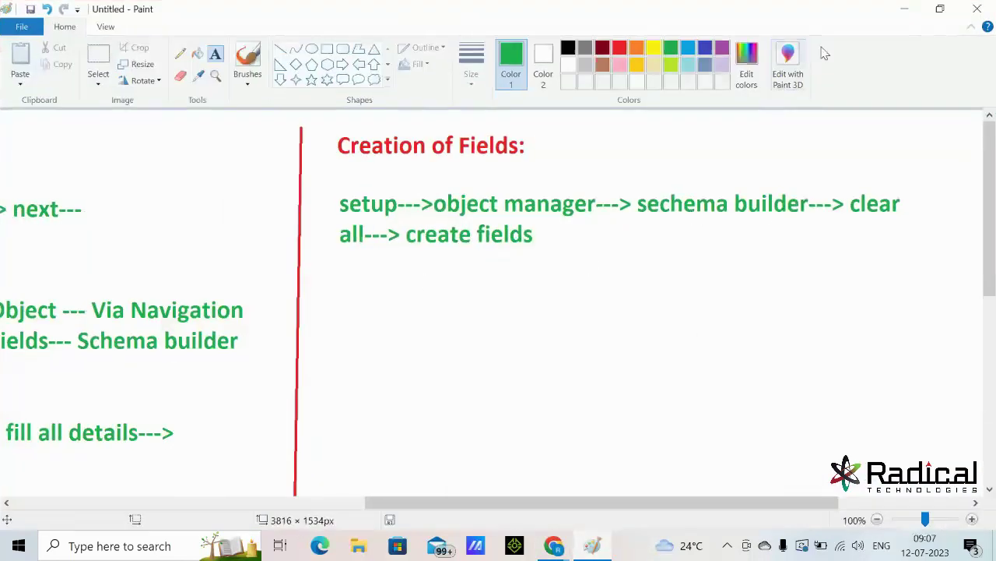
pyautogui.click(906, 9)
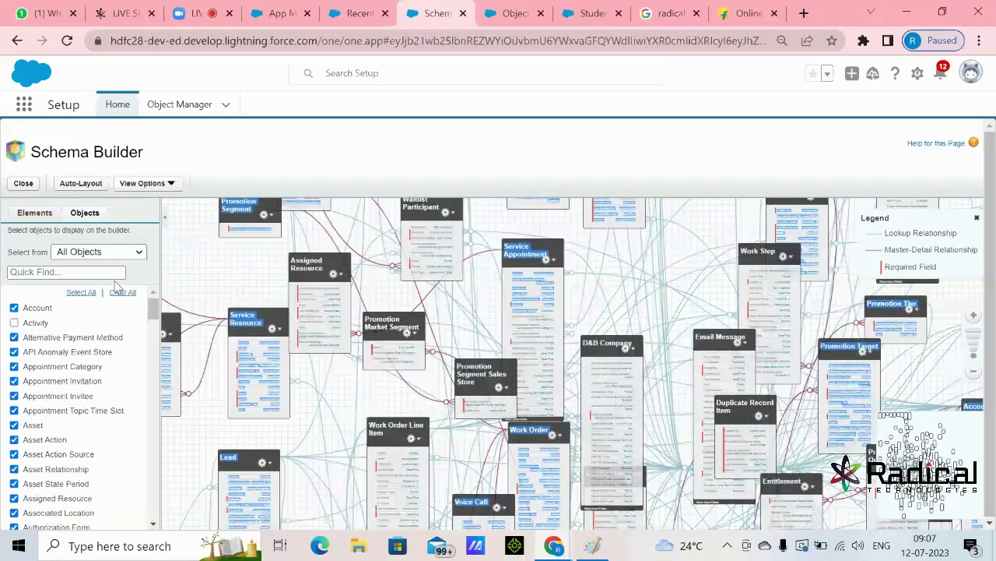
pyautogui.click(122, 293)
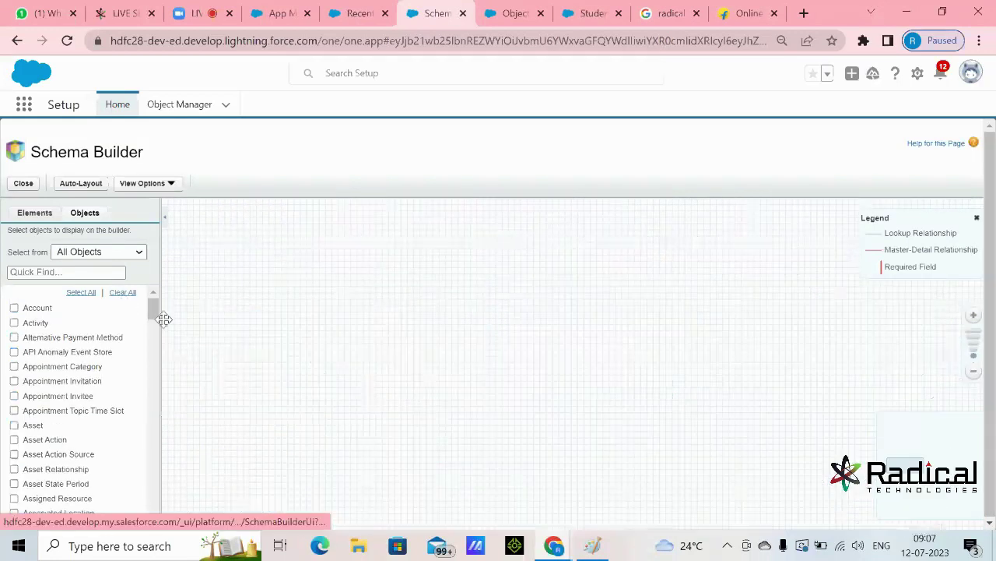
# - Search 'stu' in the Objects panel, tick Student, and centre the Student box on the canvas
pyautogui.click(973, 315)
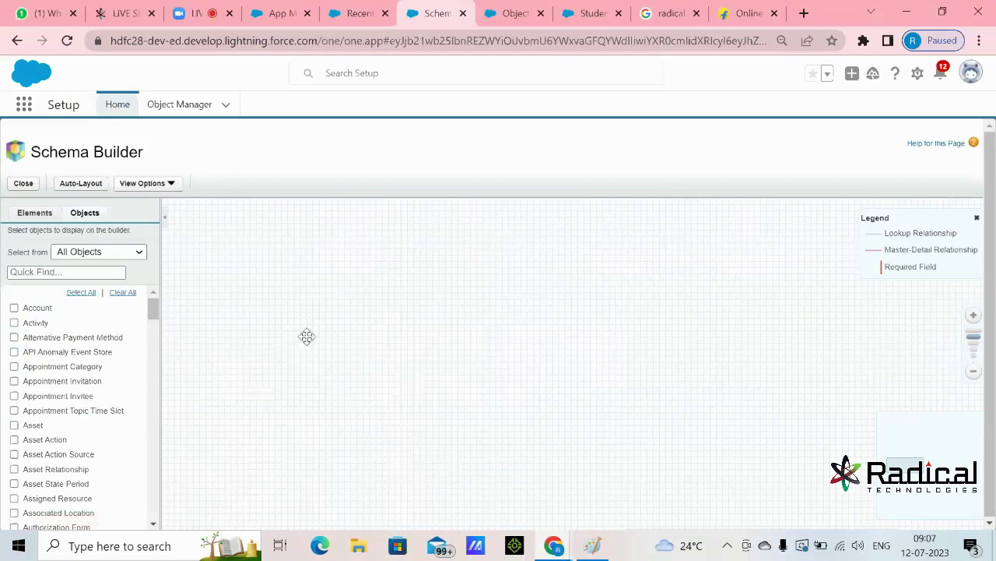
pyautogui.click(38, 272)
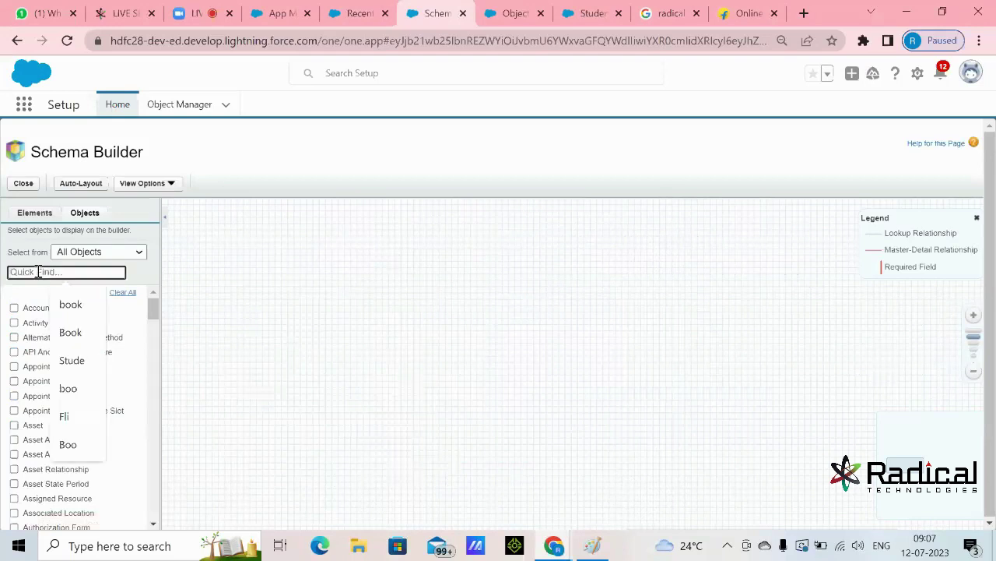
pyautogui.write('stu')
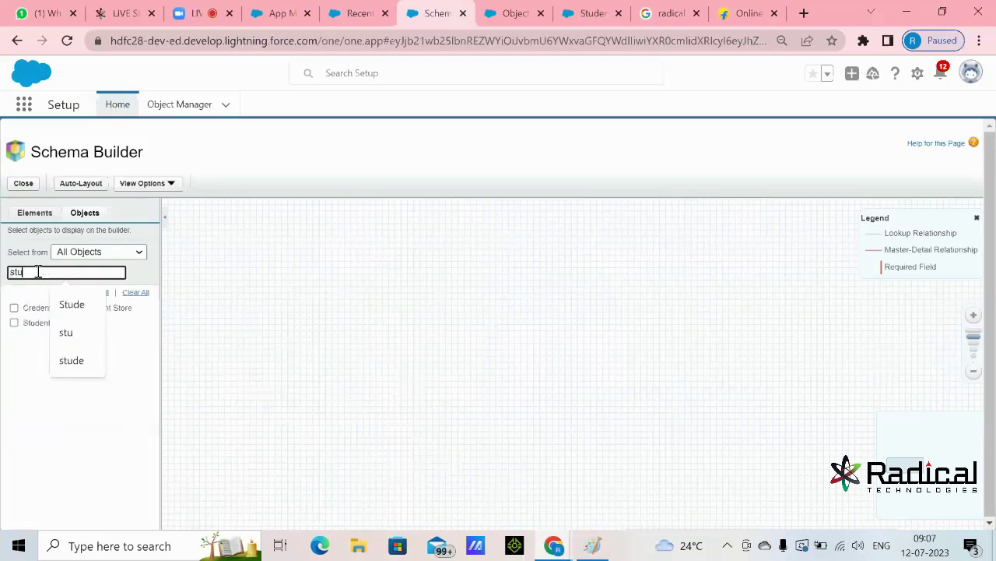
pyautogui.click(45, 446)
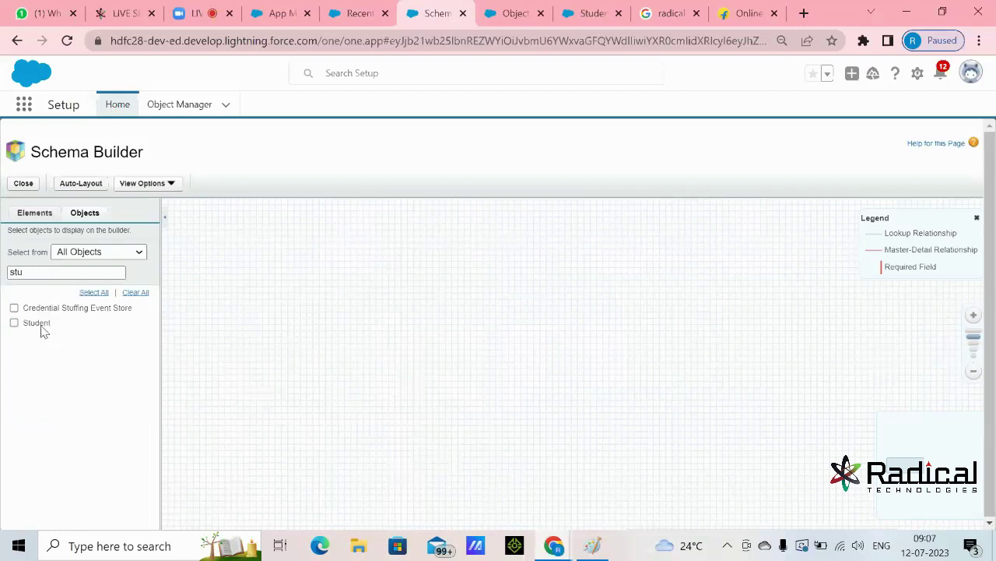
pyautogui.click(14, 323)
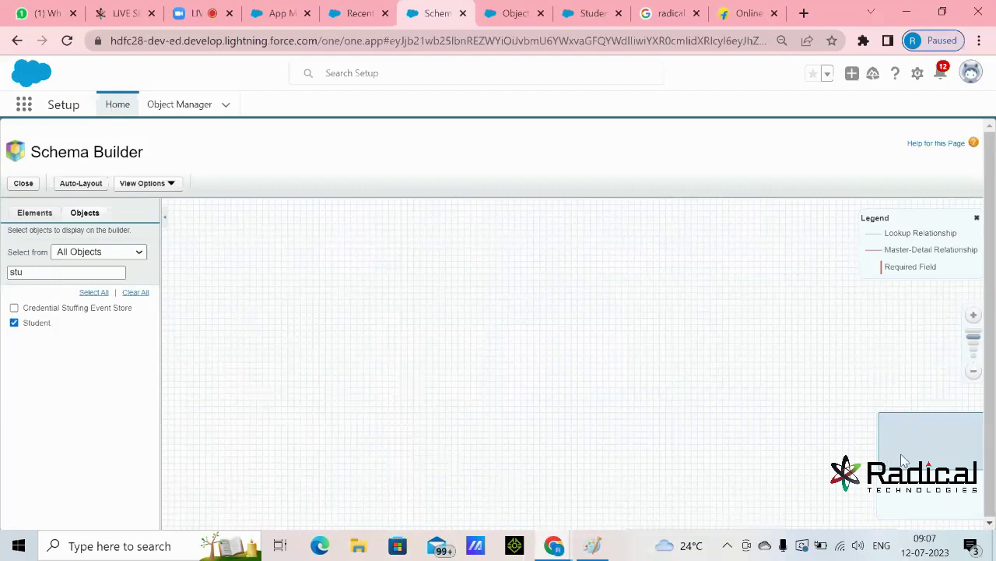
pyautogui.click(14, 323)
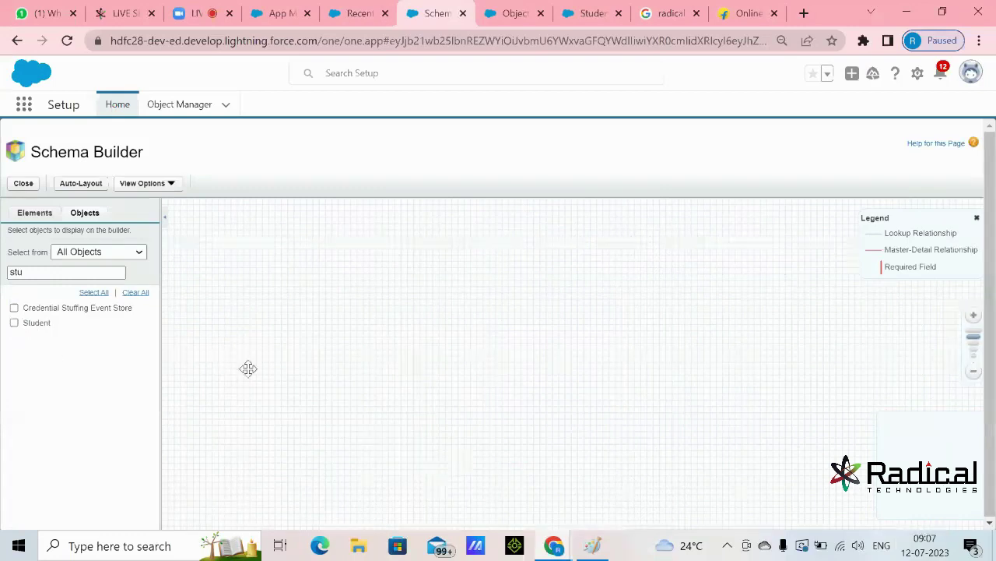
pyautogui.click(14, 323)
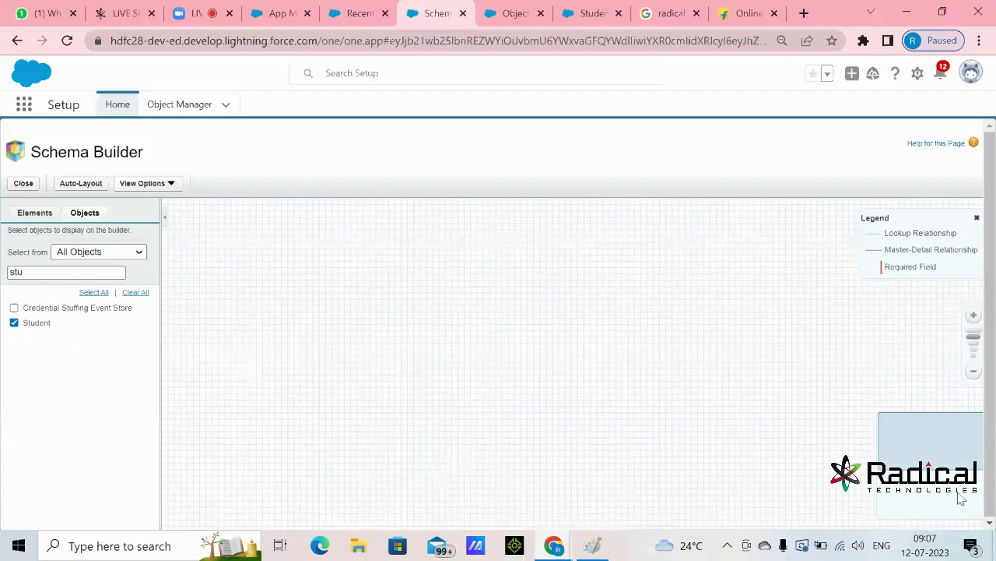
pyautogui.click(918, 437)
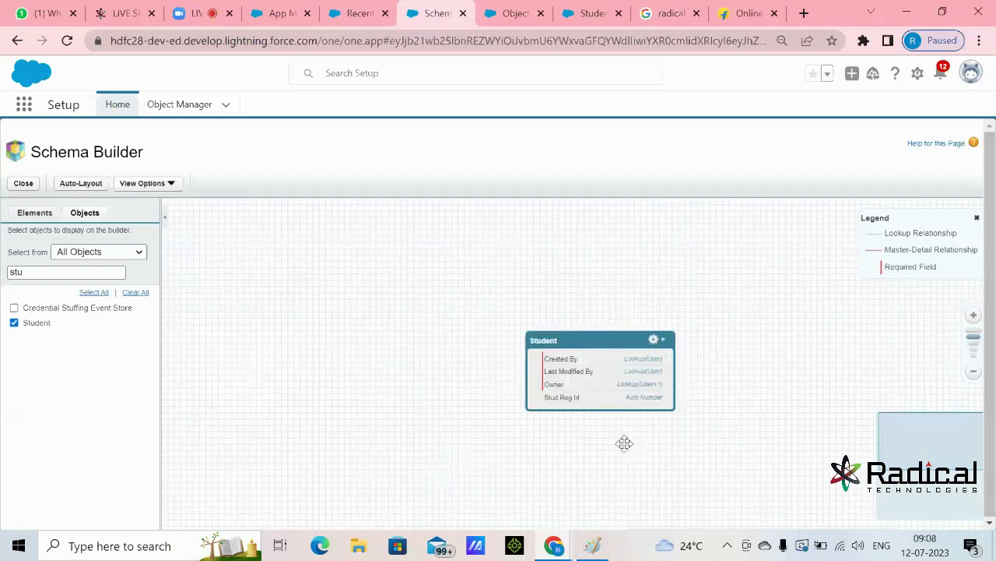
pyautogui.moveTo(583, 343); pyautogui.dragTo(397, 278)
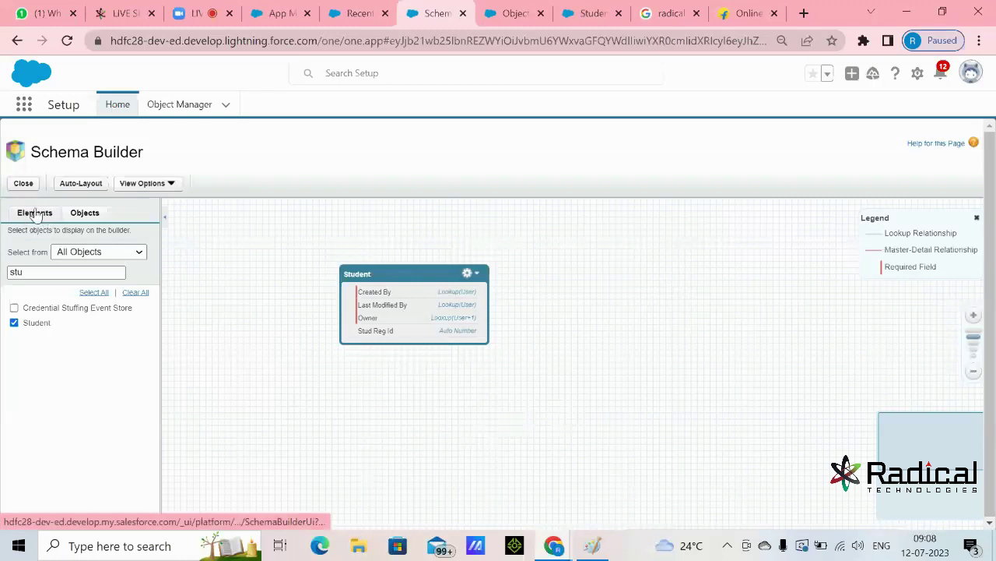
# - Drag a Text element from the Elements list onto the Student object
pyautogui.click(35, 214)
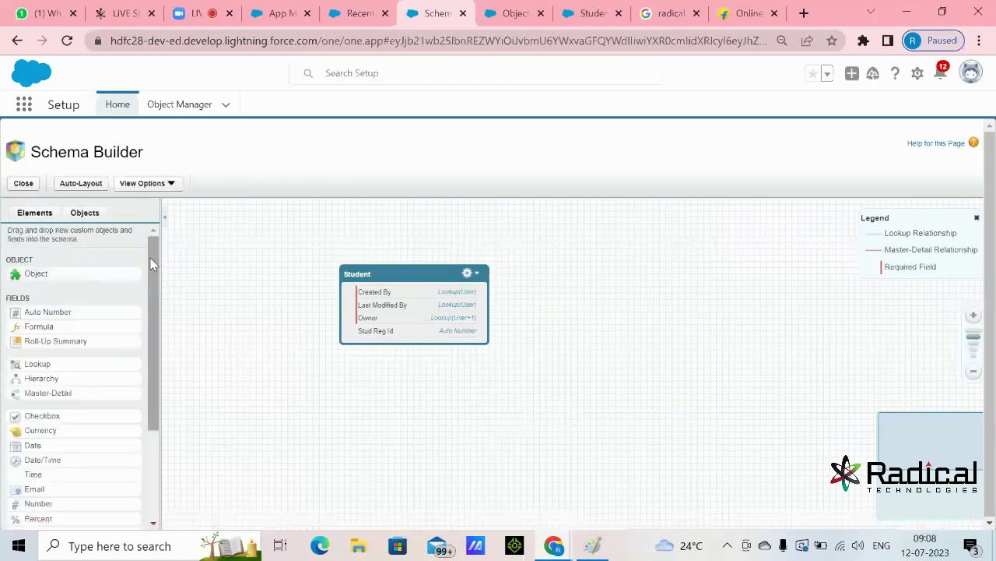
pyautogui.moveTo(152, 265); pyautogui.dragTo(152, 372)
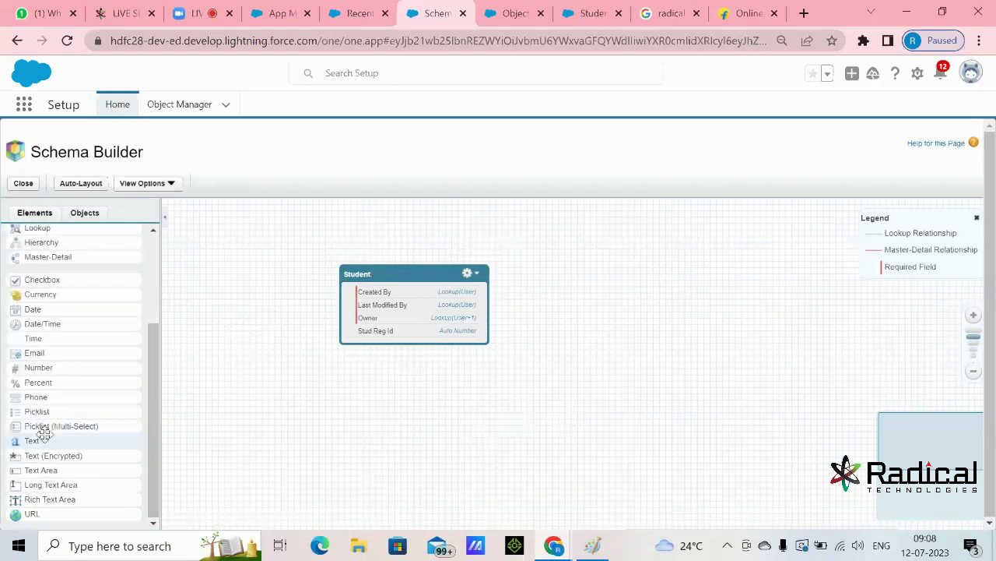
pyautogui.moveTo(36, 441); pyautogui.dragTo(379, 319)
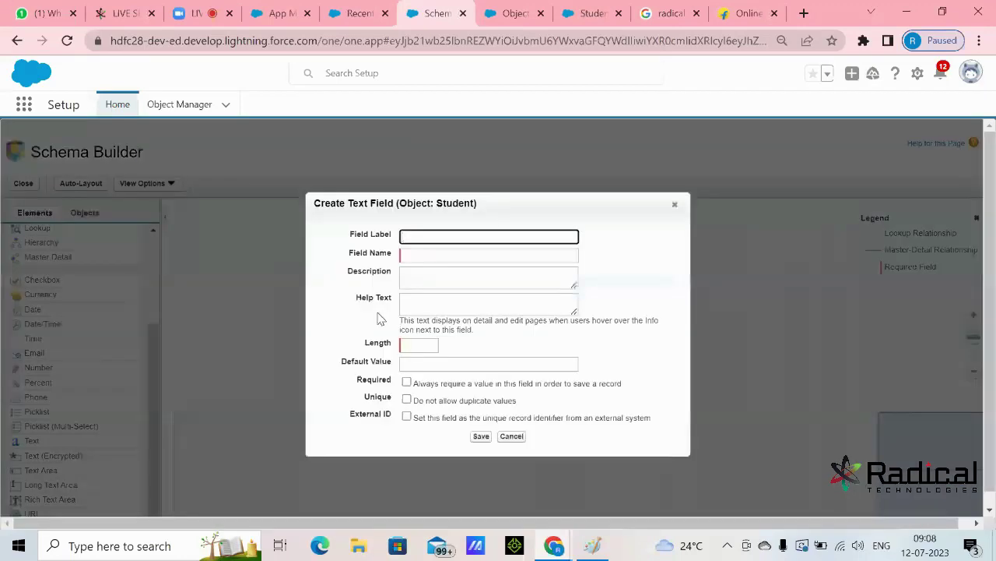
# - Save a required Text(30) field 'Candidate Name' on Student, then drag a Phone element onto Student
pyautogui.write('Stude')
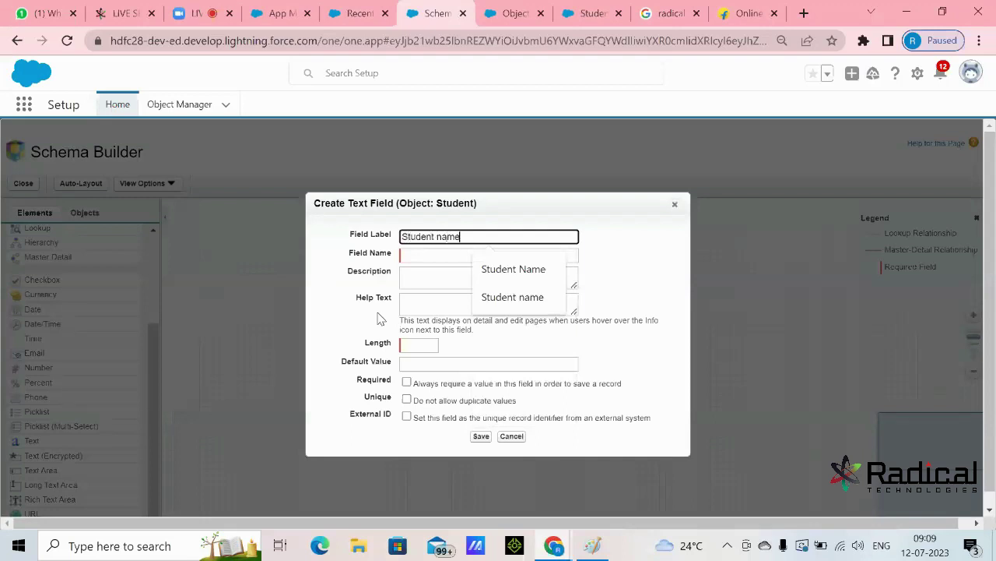
pyautogui.write('nt name')
pyautogui.moveTo(442, 241); pyautogui.dragTo(400, 243)
pyautogui.write('Candidate N')
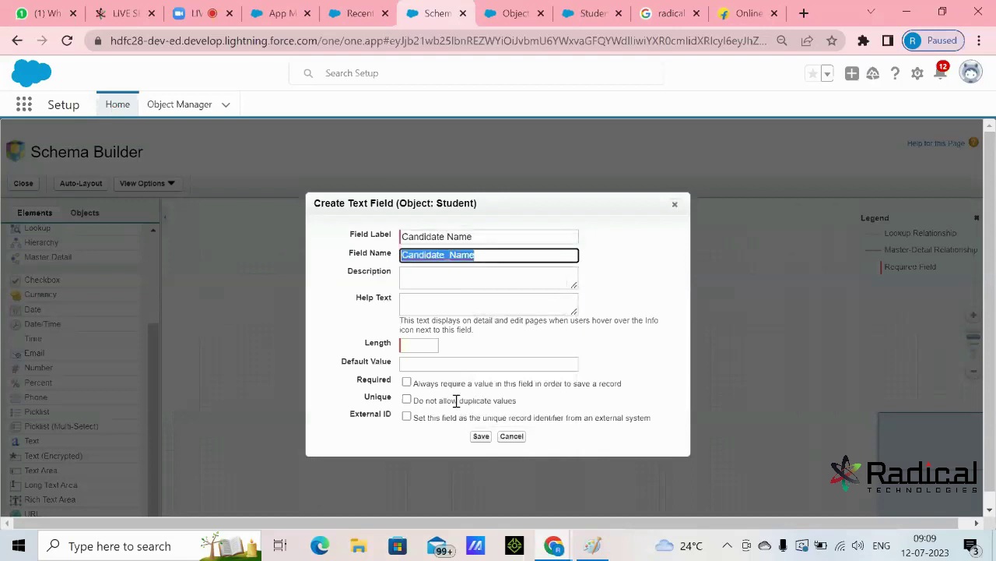
pyautogui.click(436, 346)
pyautogui.write('30')
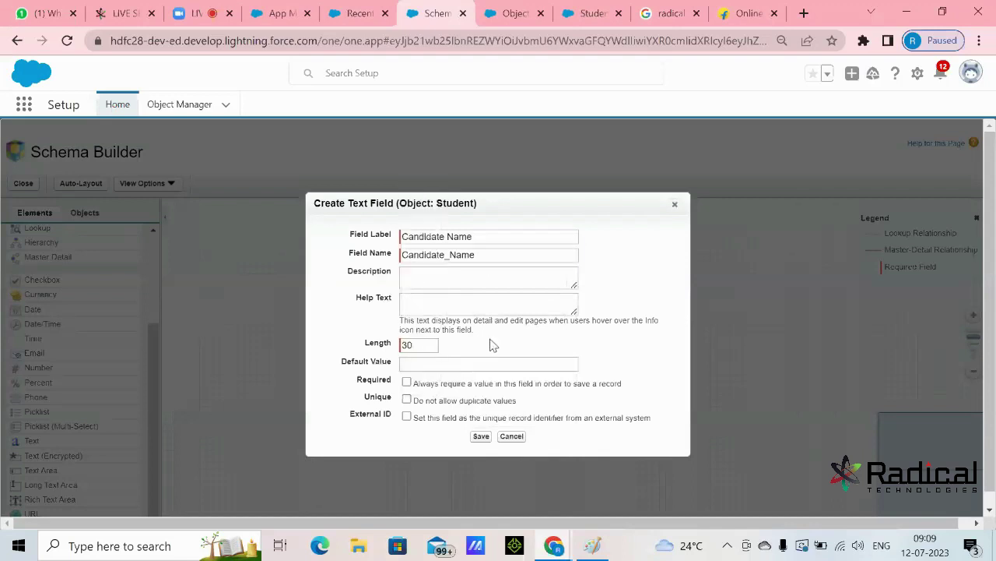
pyautogui.click(407, 382)
pyautogui.moveTo(357, 381); pyautogui.dragTo(390, 381)
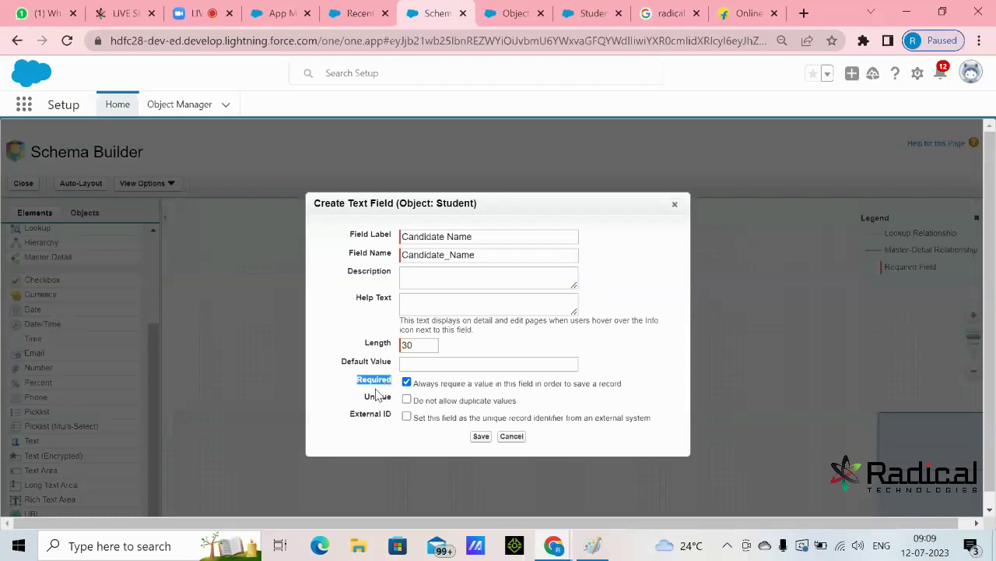
pyautogui.click(478, 436)
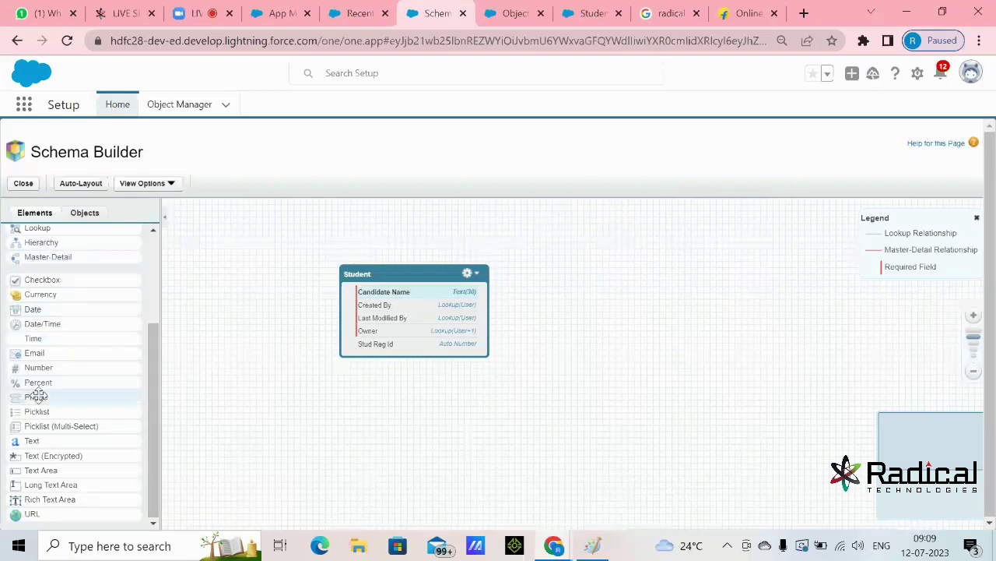
pyautogui.moveTo(40, 397); pyautogui.dragTo(373, 313)
# - Create and save Phone, Email and Address Text Area(255) fields on the Student object
pyautogui.write('Phone')
pyautogui.press('Tab')
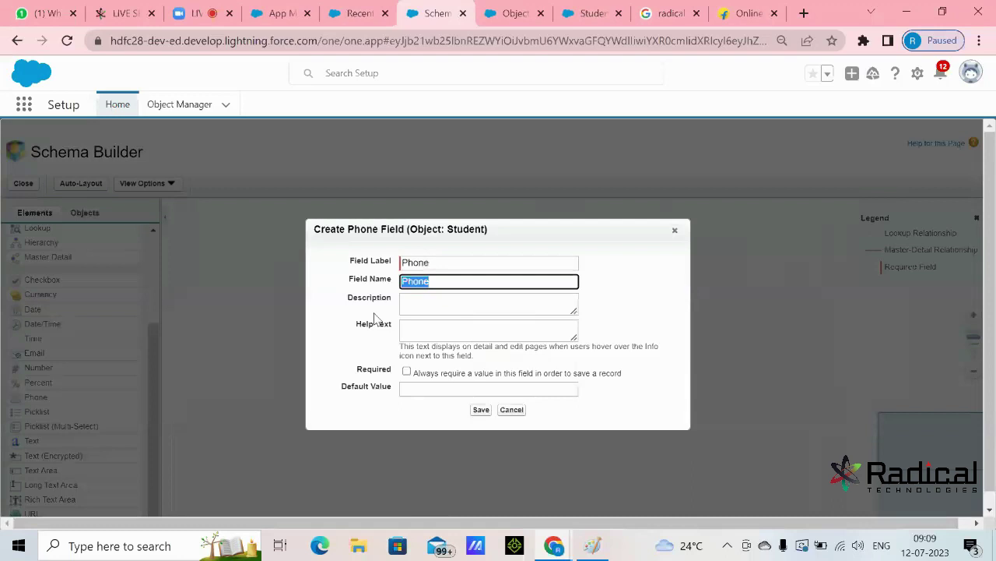
pyautogui.click(481, 410)
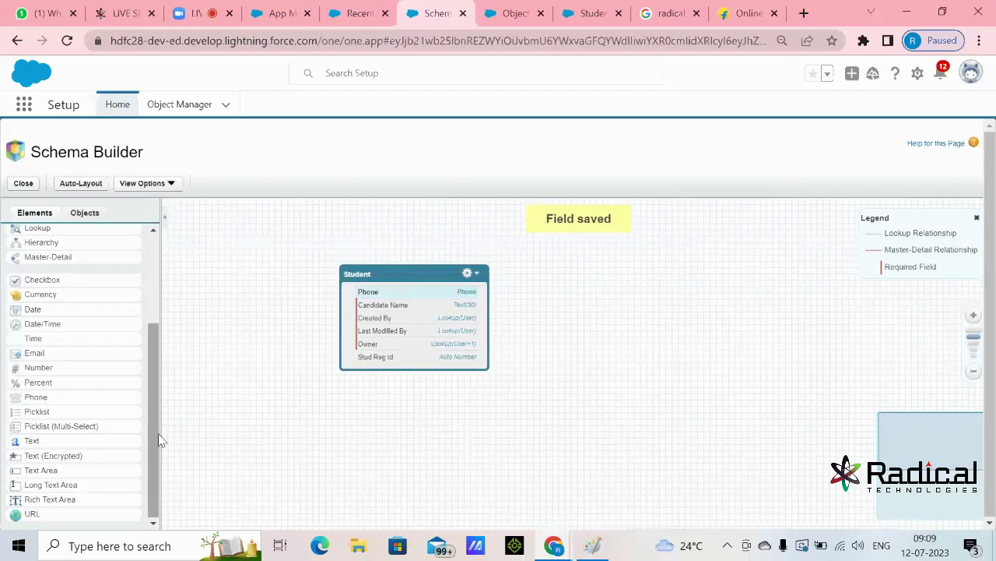
pyautogui.moveTo(33, 351); pyautogui.dragTo(387, 319)
pyautogui.write('Email')
pyautogui.press('Tab')
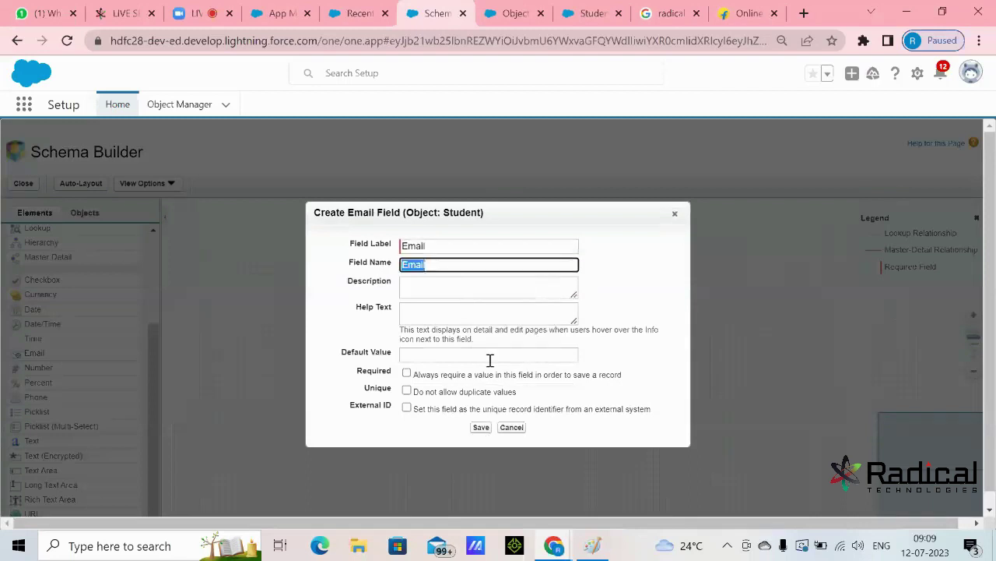
pyautogui.click(481, 427)
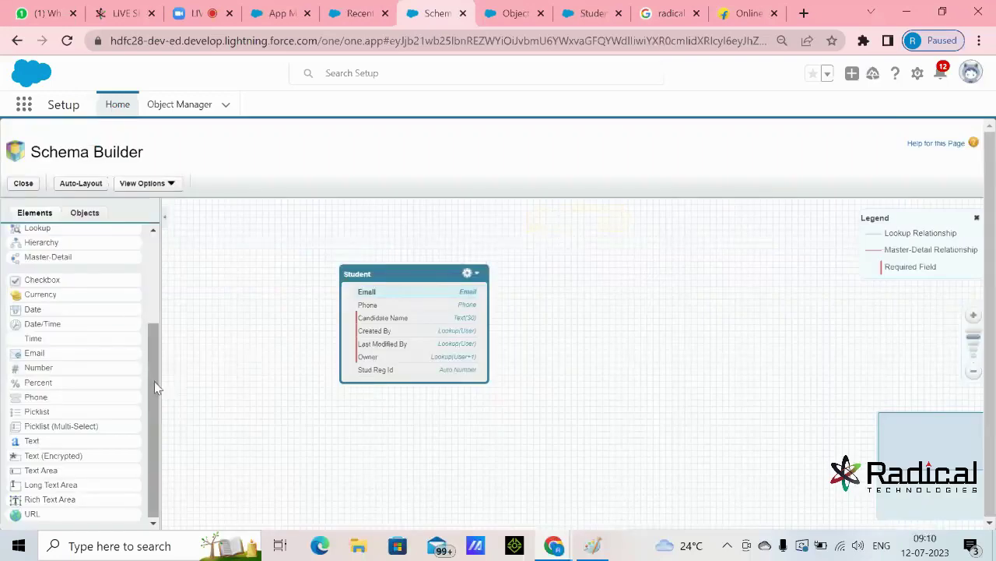
pyautogui.moveTo(46, 470); pyautogui.dragTo(399, 339)
pyautogui.write('Address')
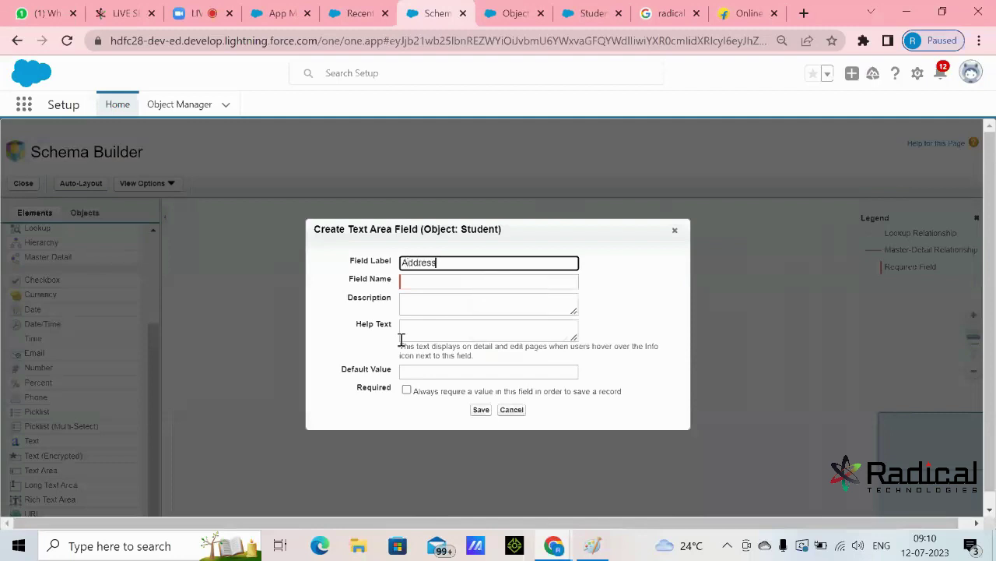
pyautogui.press('Tab')
pyautogui.click(481, 410)
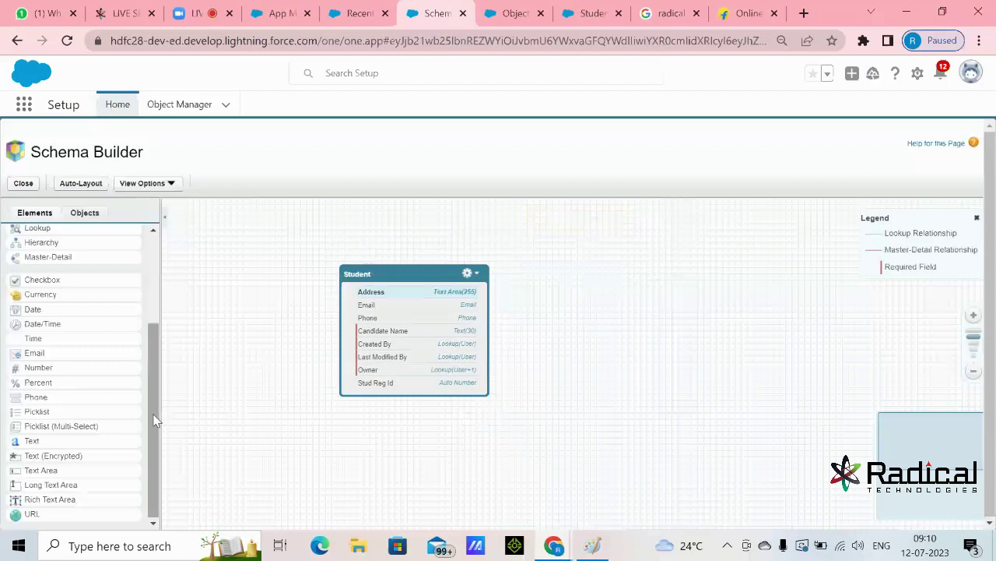
# - Save a State picklist with Maharashtra, Madhya Pradesh and Uttar Pradesh, then drop another picklist onto Student
pyautogui.moveTo(67, 413); pyautogui.dragTo(412, 330)
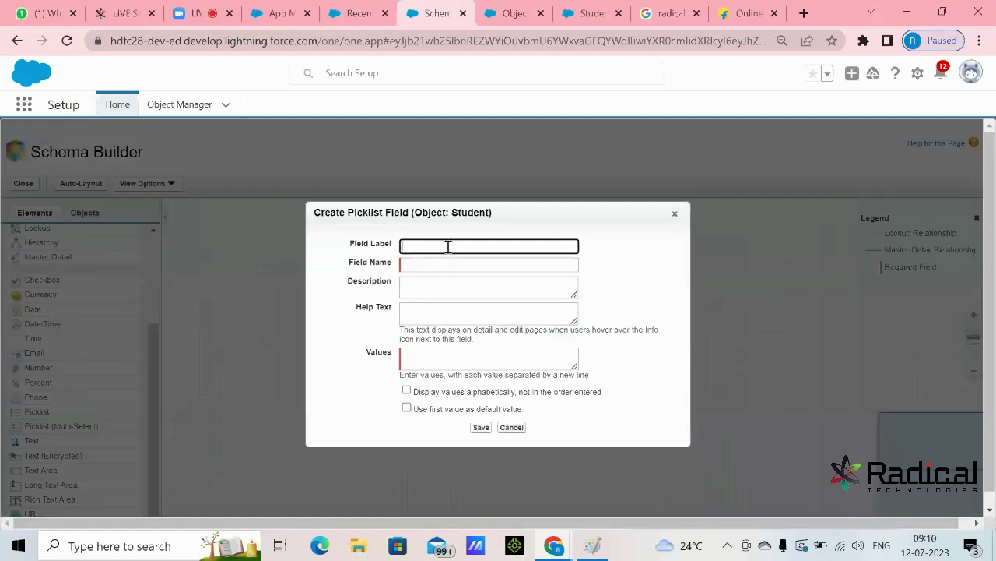
pyautogui.write('State')
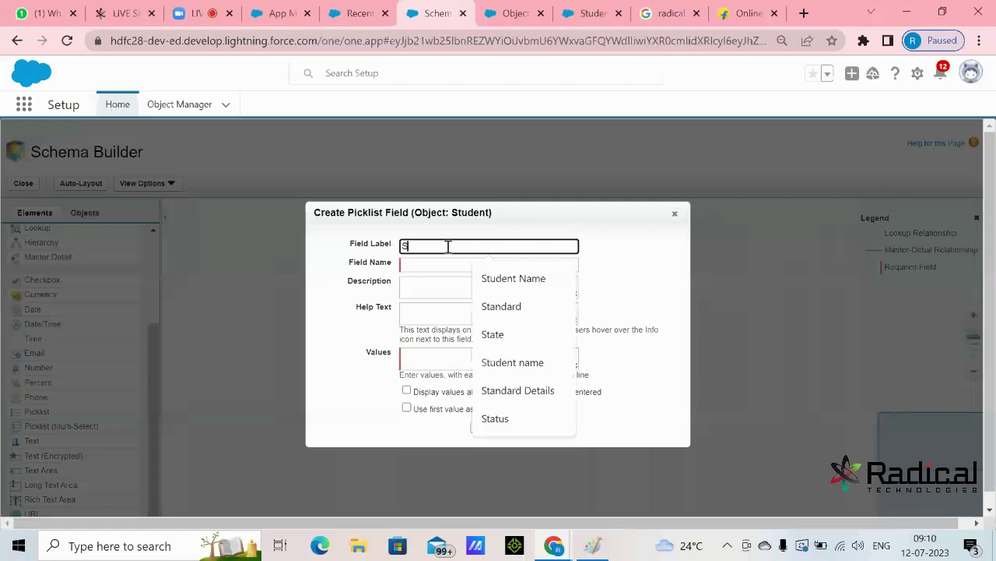
pyautogui.press('Tab')
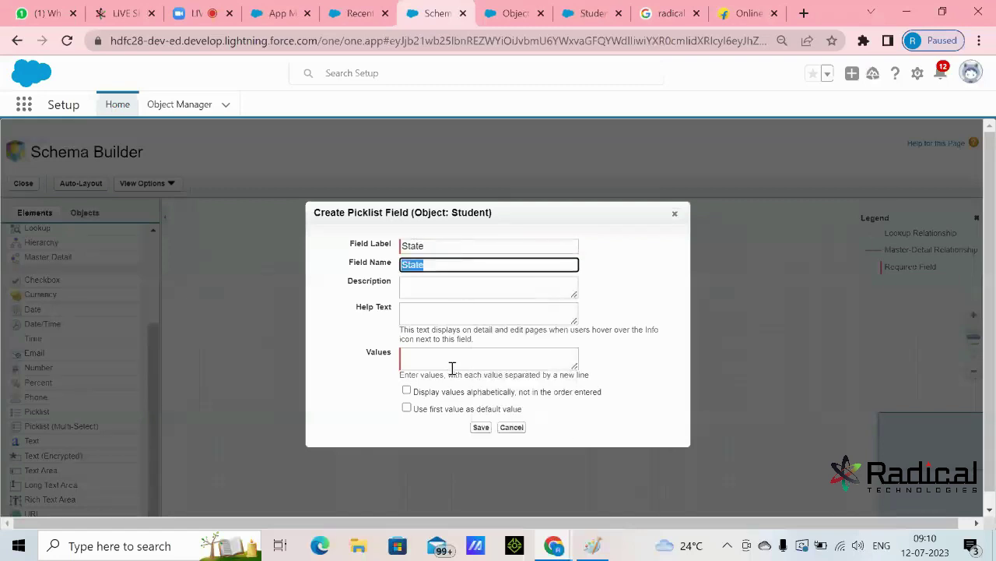
pyautogui.click(453, 361)
pyautogui.moveTo(578, 365); pyautogui.dragTo(583, 406)
pyautogui.write('Maharashtra')
pyautogui.press('Return')
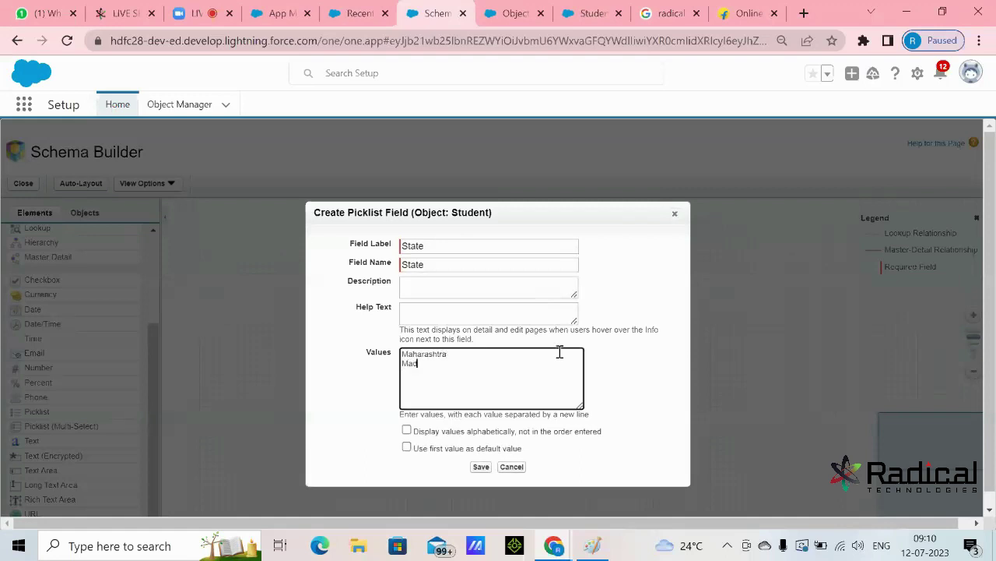
pyautogui.write('Madhya P')
pyautogui.write('radesh U')
pyautogui.write('ttar Pra')
pyautogui.write('desh')
pyautogui.moveTo(483, 369); pyautogui.dragTo(379, 355)
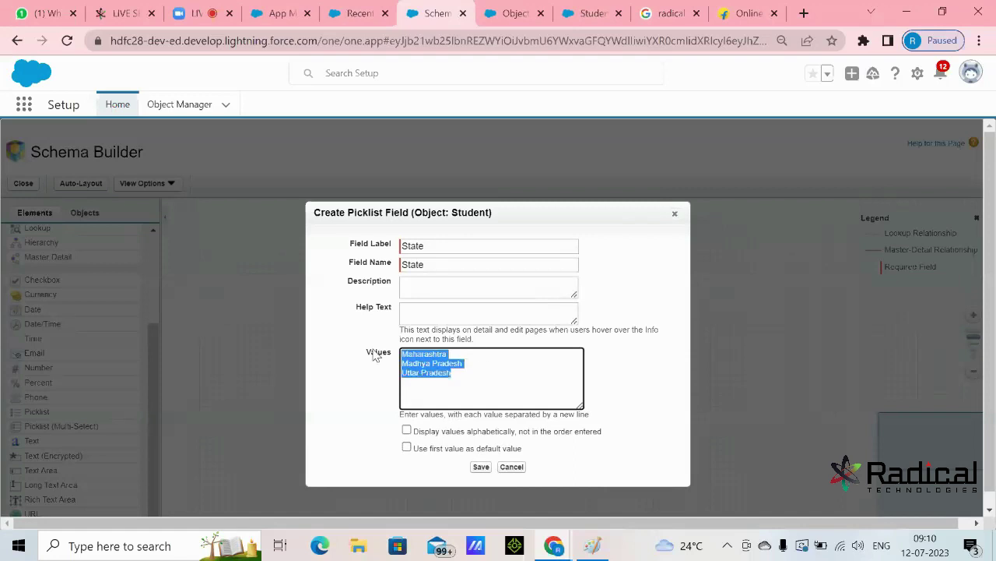
pyautogui.click(481, 467)
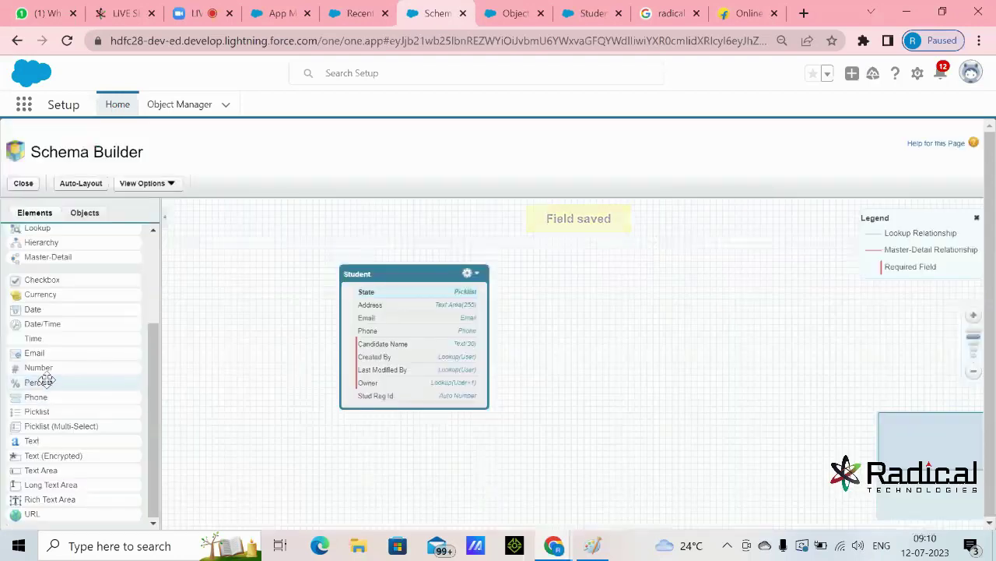
pyautogui.moveTo(35, 408); pyautogui.dragTo(374, 342)
# - Label the picklist City and list Pune, Mumbai, Lucknow, Nashik, Bhopla and Indore as values
pyautogui.write('City')
pyautogui.press('Tab')
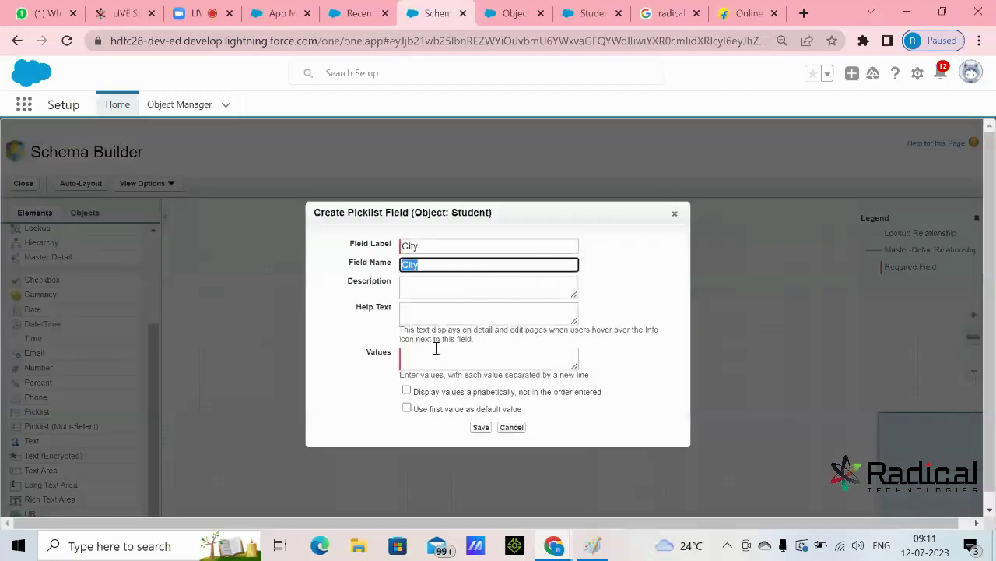
pyautogui.click(436, 355)
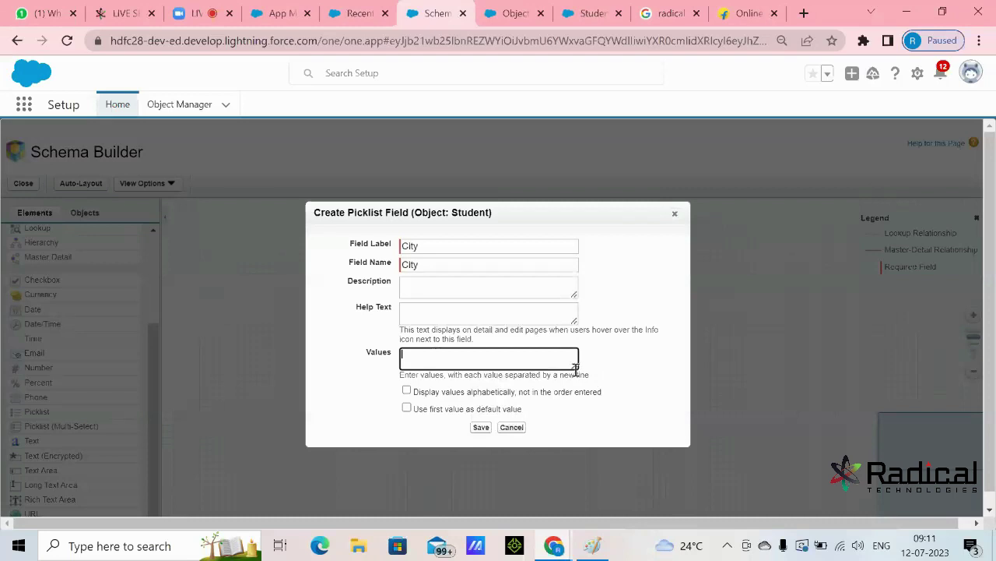
pyautogui.moveTo(573, 363); pyautogui.dragTo(591, 437)
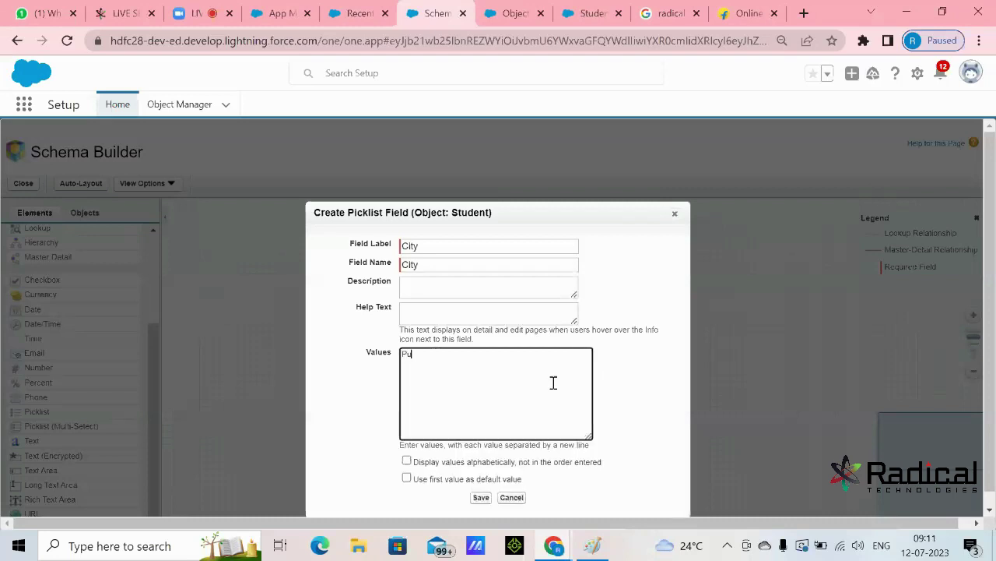
pyautogui.write('Pune')
pyautogui.press('Return')
pyautogui.write('Mumbai')
pyautogui.press('Return')
pyautogui.write('Lucknow')
pyautogui.press('Return')
pyautogui.write('Nashik')
pyautogui.press('Return')
pyautogui.write('Bh')
pyautogui.write('opla')
pyautogui.press('Return')
pyautogui.write('Indore')
# - Correct Bhopla to Bhopal, save the City picklist, and drop another picklist onto Student
pyautogui.press('Up')
pyautogui.press('BackSpace')
pyautogui.press('BackSpace')
pyautogui.write('al')
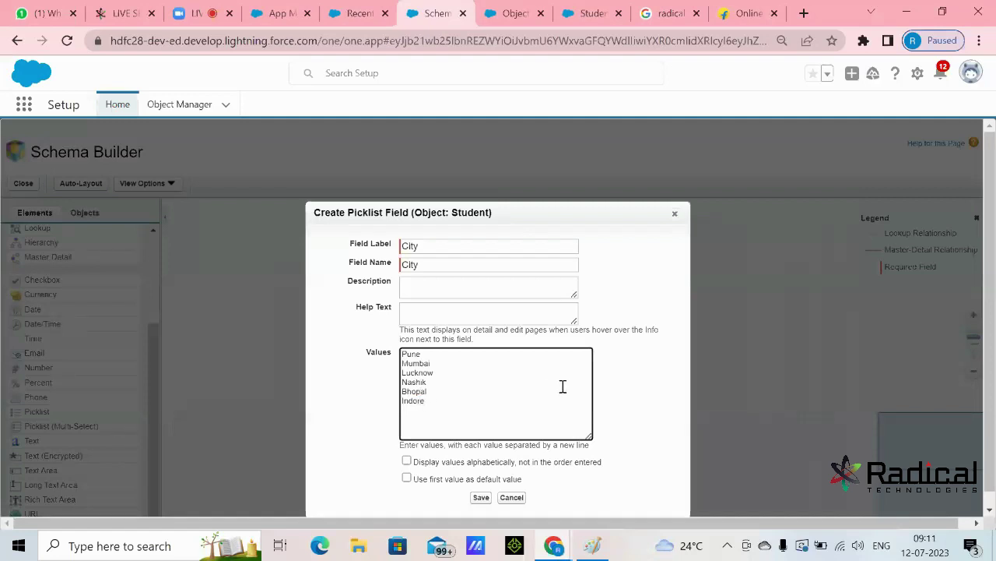
pyautogui.moveTo(450, 399); pyautogui.dragTo(399, 349)
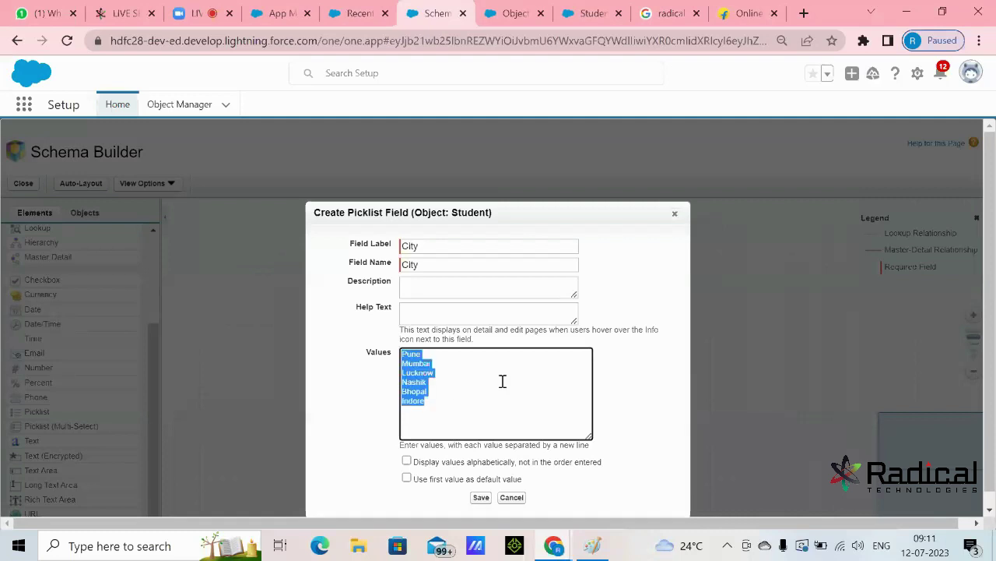
pyautogui.click(481, 497)
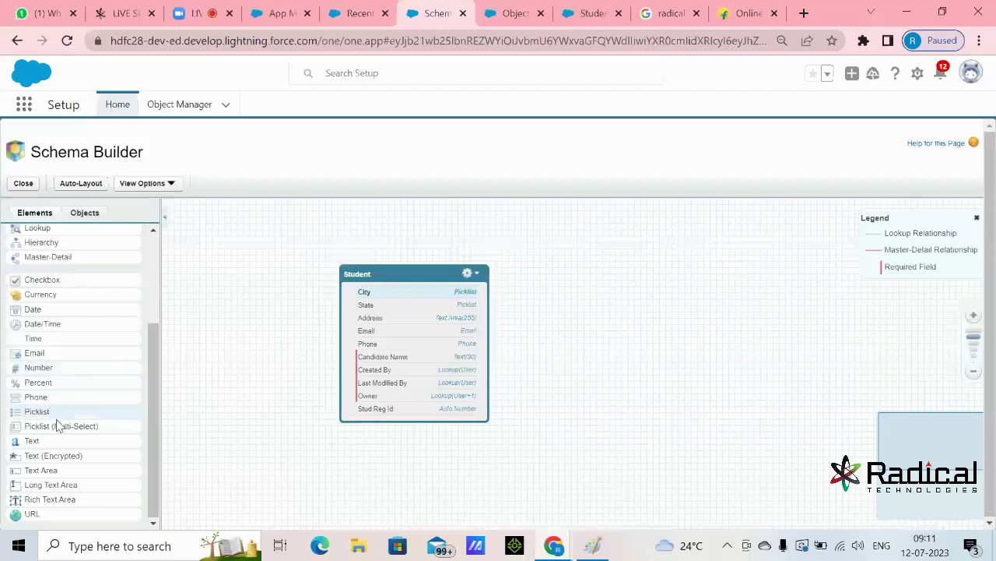
pyautogui.moveTo(47, 411); pyautogui.dragTo(386, 370)
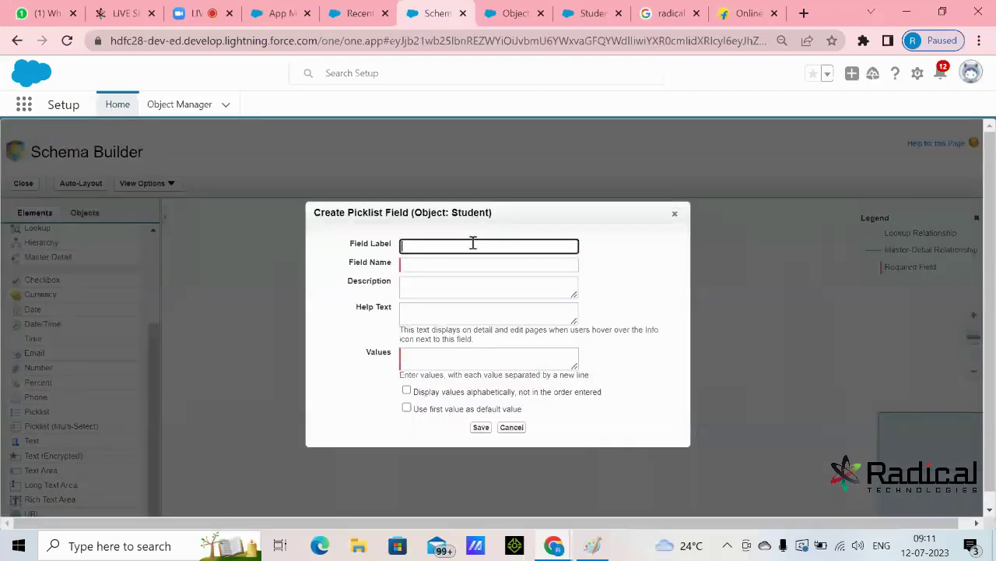
# - Label the picklist Technical Course and enter Salesforce and Java as its first values
pyautogui.write('Technical Course')
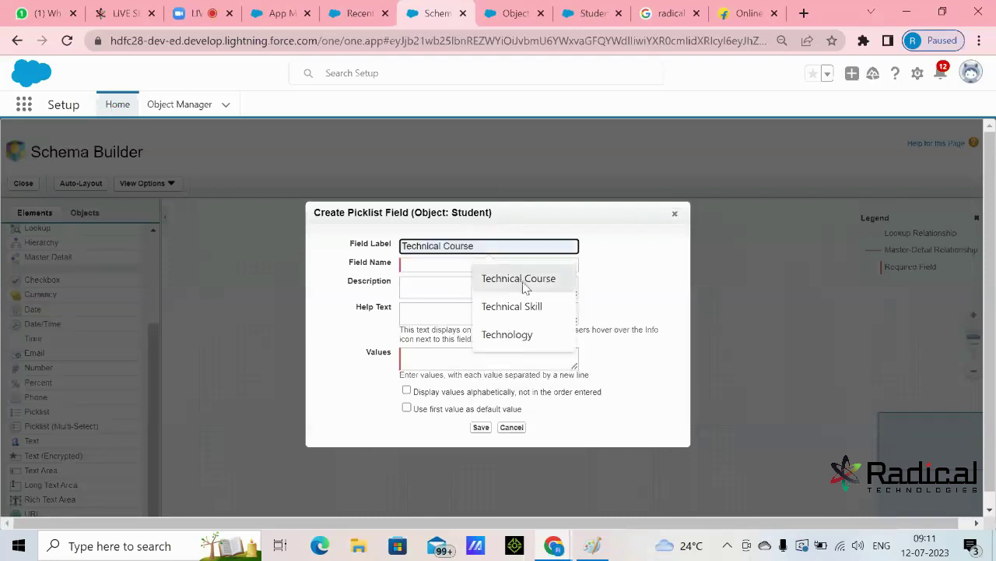
pyautogui.click(520, 280)
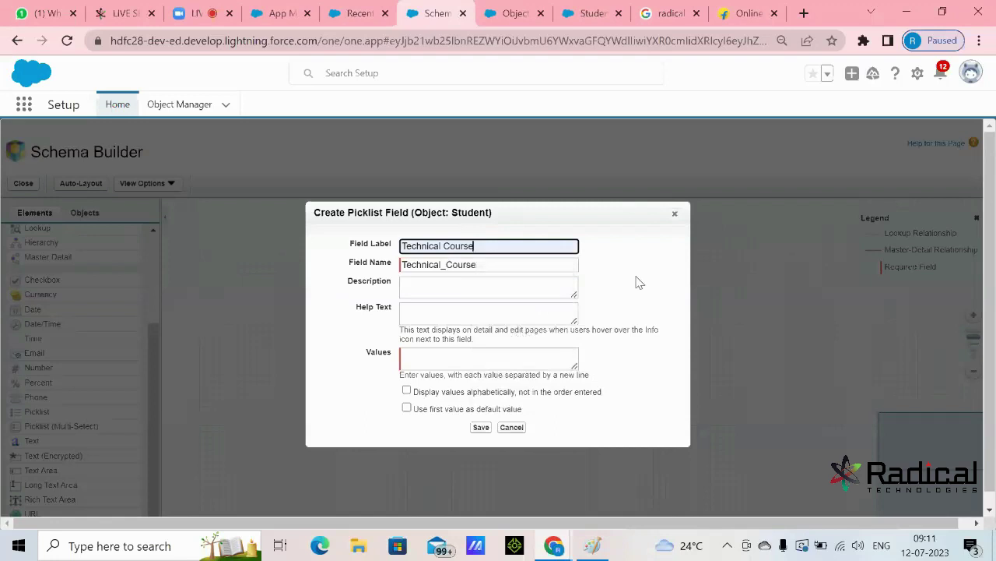
pyautogui.click(499, 361)
pyautogui.write('Salesforce')
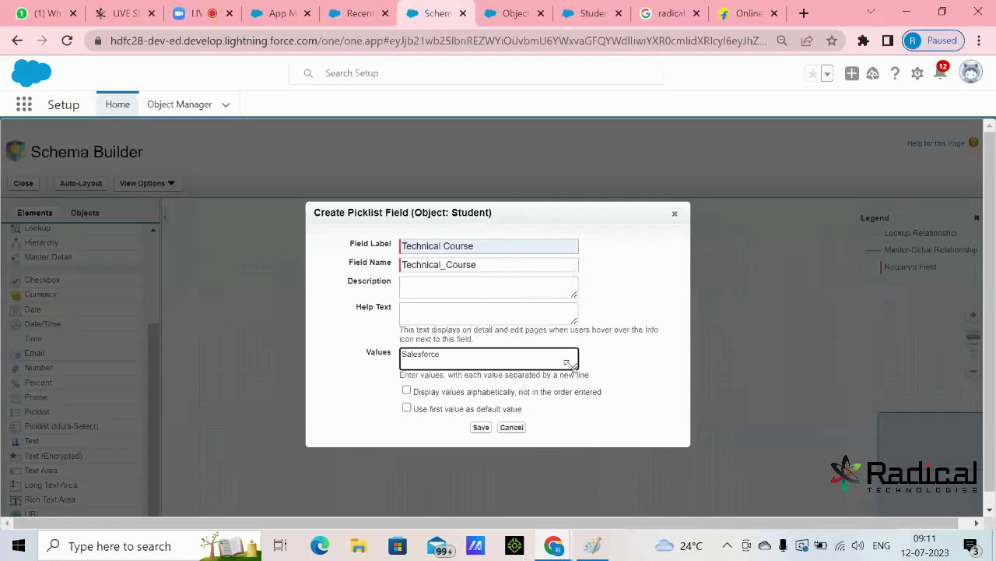
pyautogui.moveTo(574, 364); pyautogui.dragTo(573, 439)
pyautogui.write('lesforce')
pyautogui.press('Return')
pyautogui.write('Java')
pyautogui.press('Return')
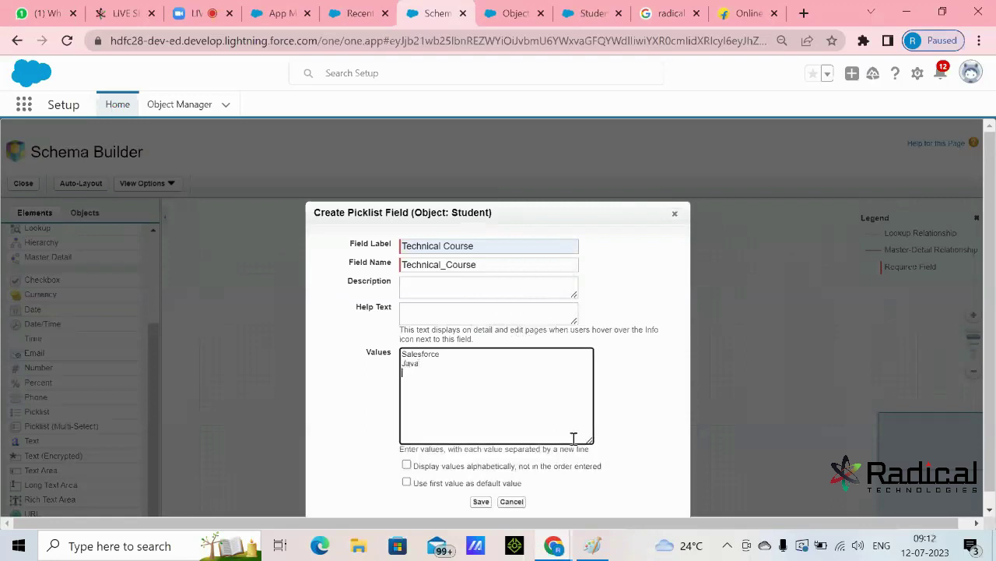
# - Add Mainframe, AWS, Python and .Net values and save the Technical Course picklist
pyautogui.write('Ma')
pyautogui.write('inframe ')
pyautogui.write('AWS ')
pyautogui.write('Python')
pyautogui.press('Return')
pyautogui.write('N')
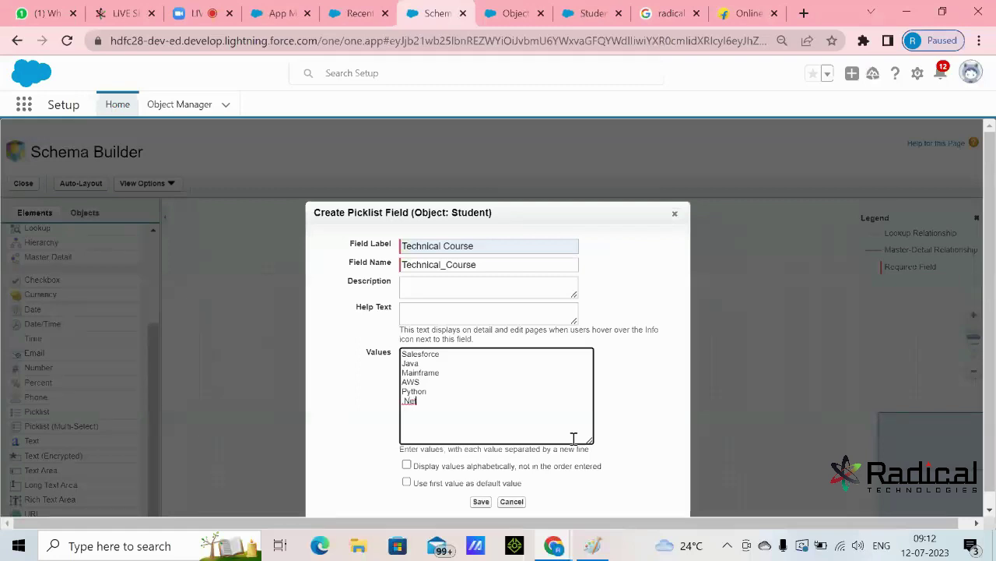
pyautogui.write('et')
pyautogui.moveTo(467, 423); pyautogui.dragTo(369, 335)
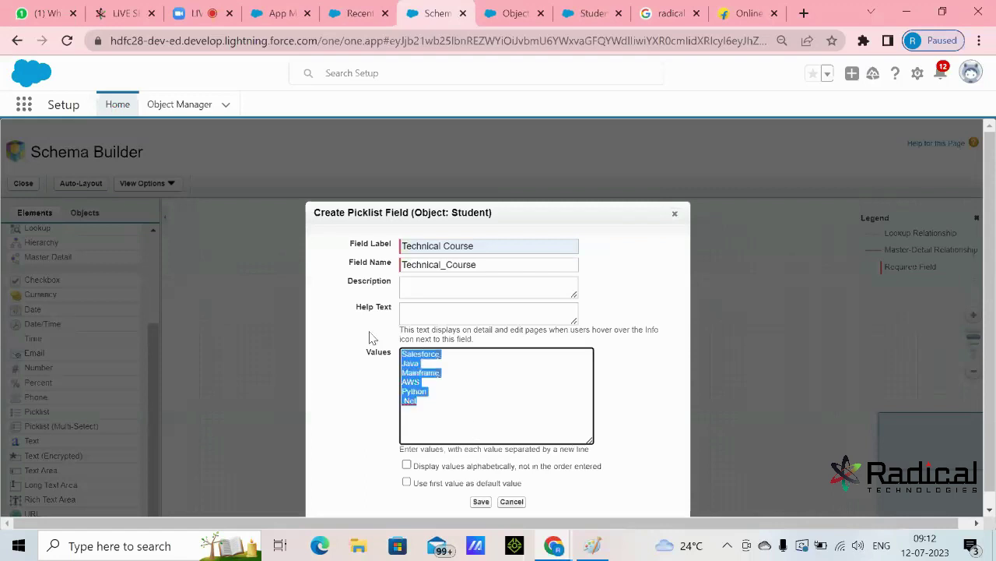
pyautogui.click(478, 392)
pyautogui.click(481, 502)
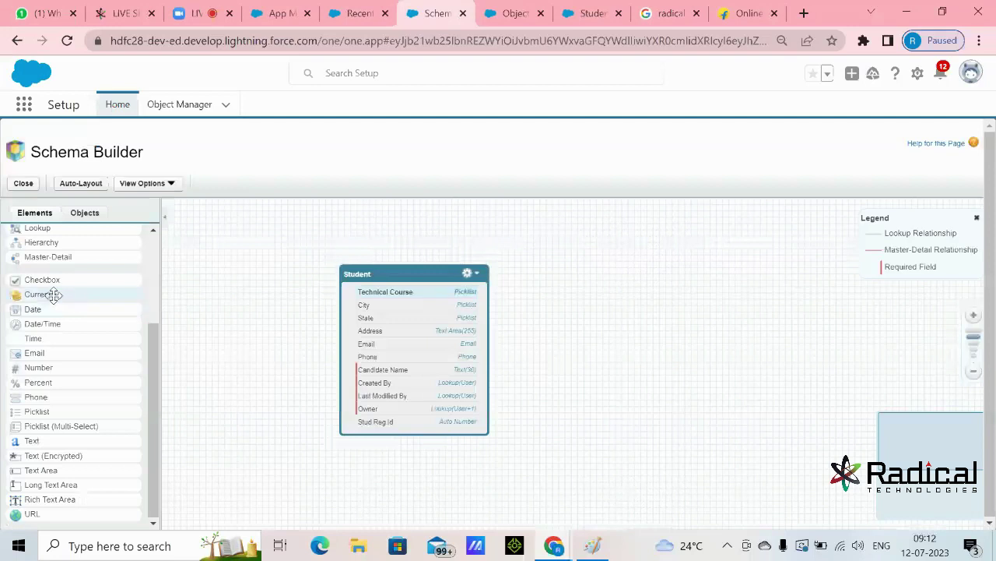
# - Drop a Currency field onto Student and label it 'Registraion Amount'
pyautogui.moveTo(61, 293); pyautogui.dragTo(417, 332)
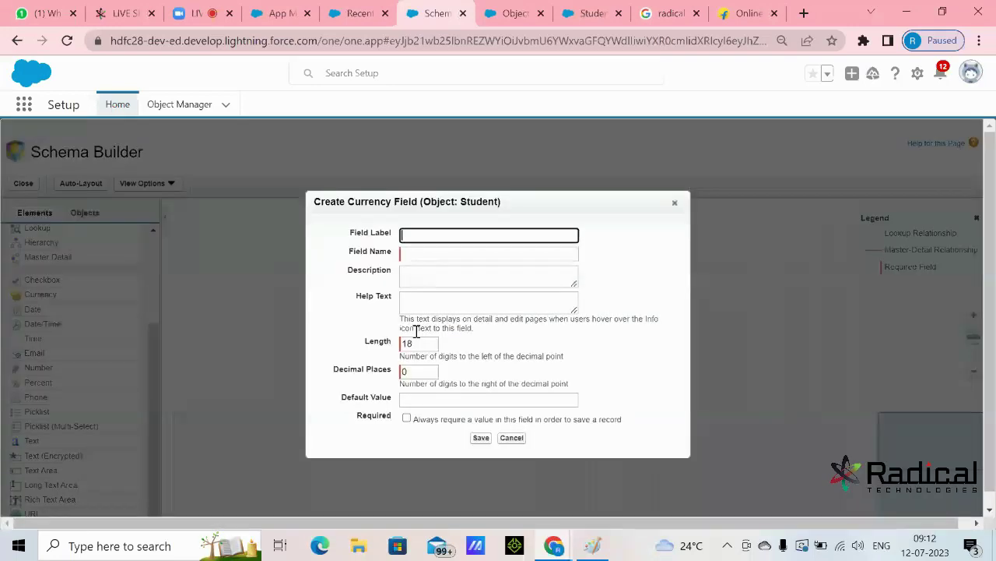
pyautogui.write('Currency')
pyautogui.moveTo(455, 236); pyautogui.dragTo(376, 245)
pyautogui.write('reg')
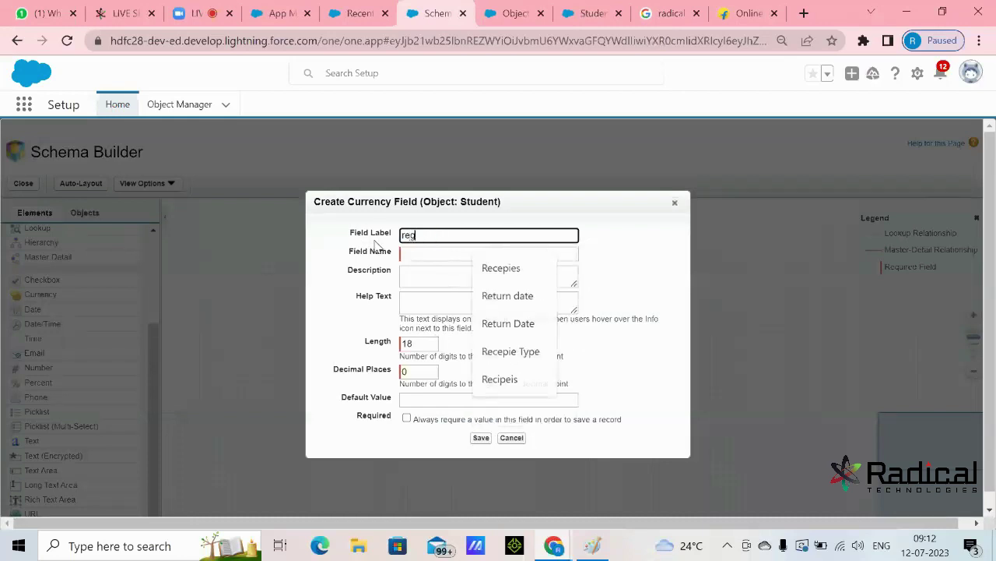
pyautogui.write('istraion Amount')
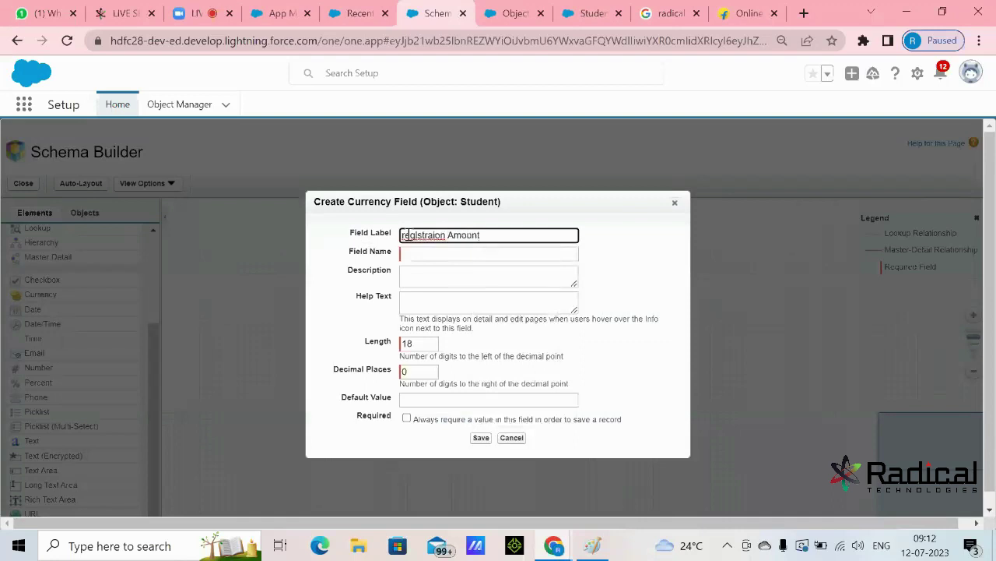
pyautogui.click(407, 235)
pyautogui.press('BackSpace')
pyautogui.write('R')
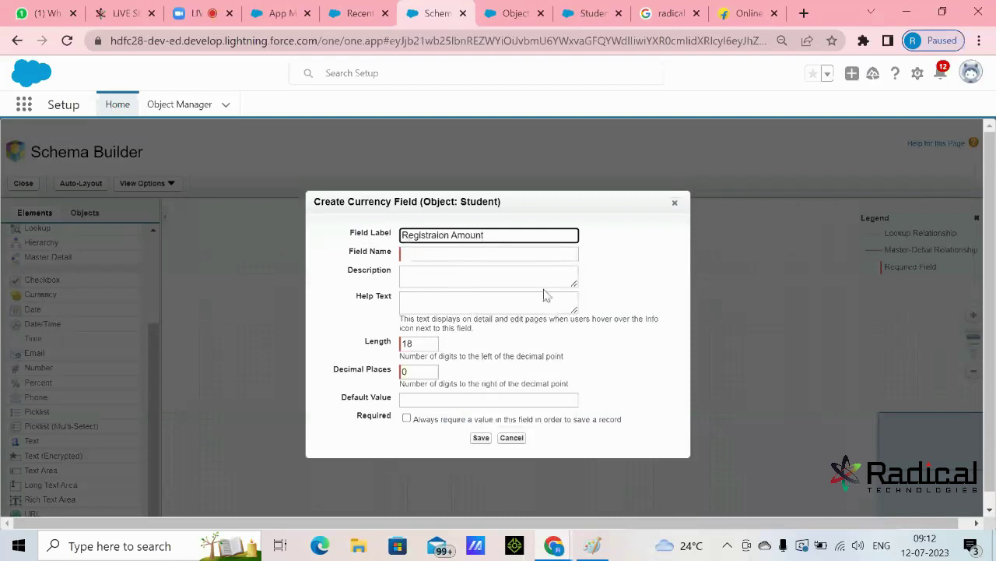
pyautogui.press('Tab')
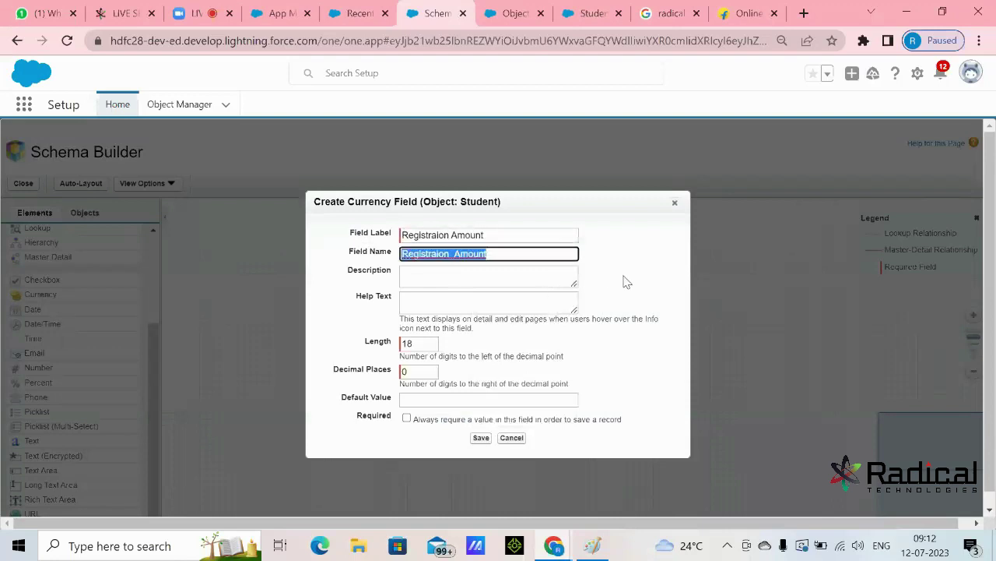
pyautogui.click(627, 282)
# - Change the currency length from 18 to 4, save the field, and return to the Salesforce records tab
pyautogui.doubleClick(423, 343)
pyautogui.write('4')
pyautogui.click(519, 348)
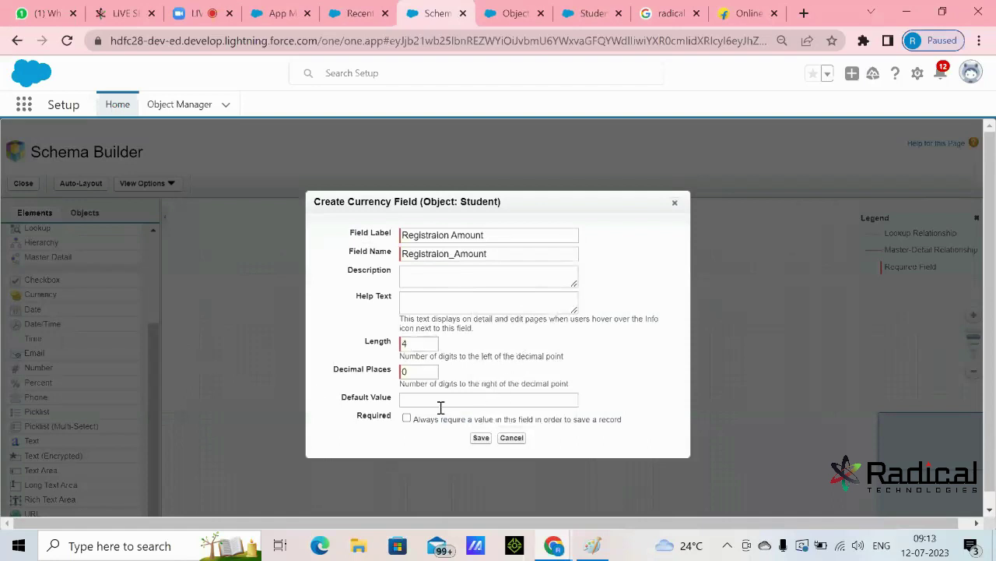
pyautogui.click(480, 439)
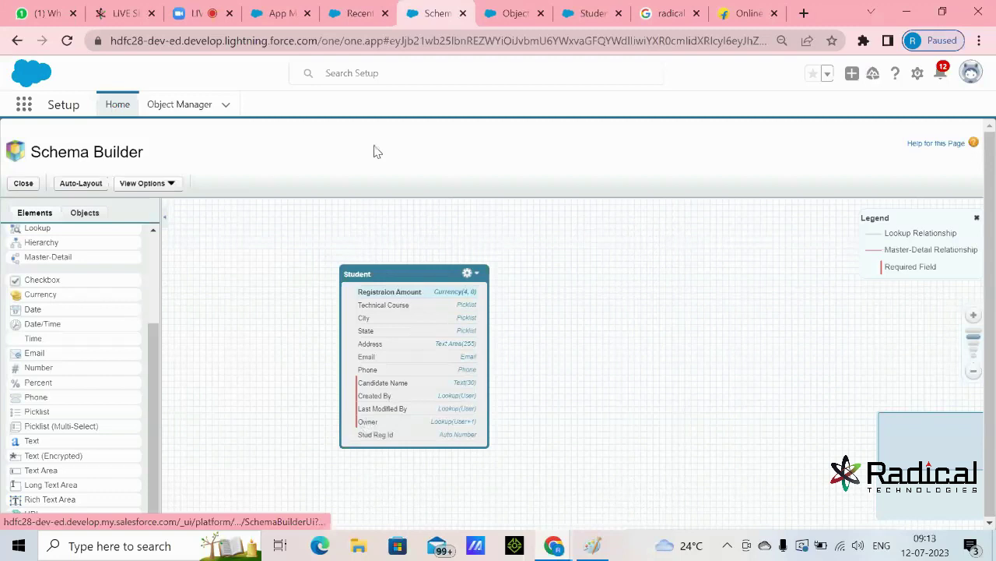
pyautogui.click(356, 13)
pyautogui.click(369, 107)
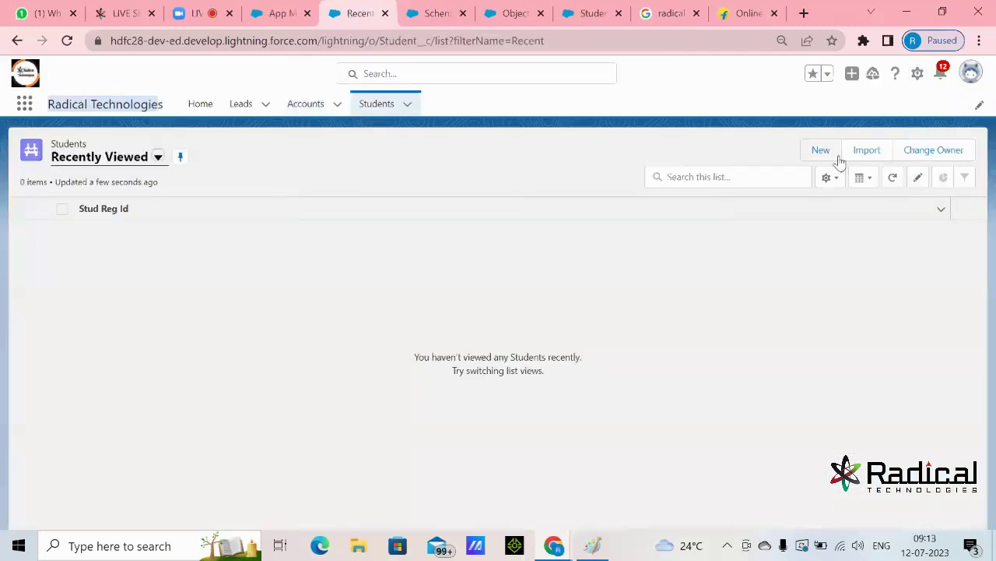
pyautogui.click(822, 152)
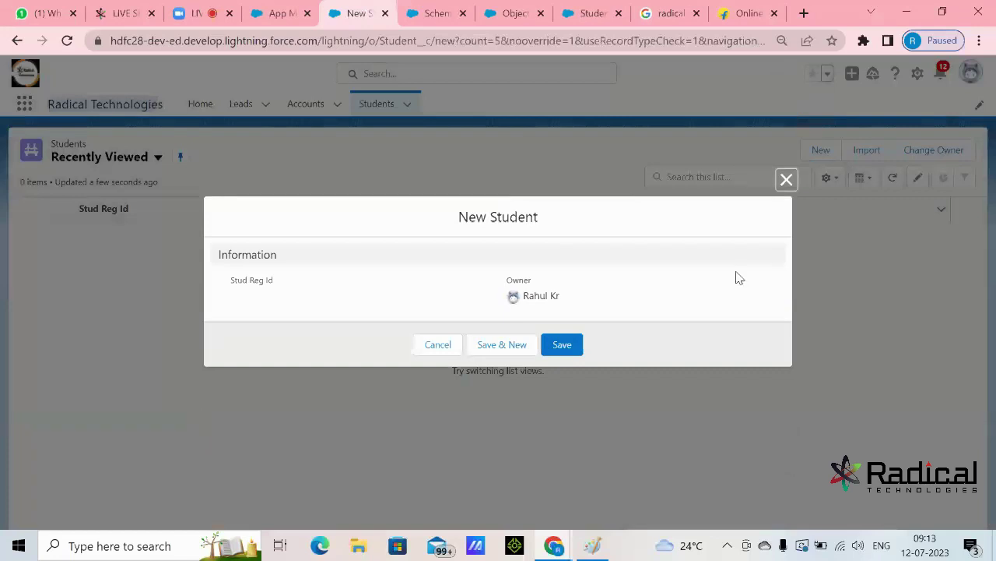
pyautogui.click(787, 180)
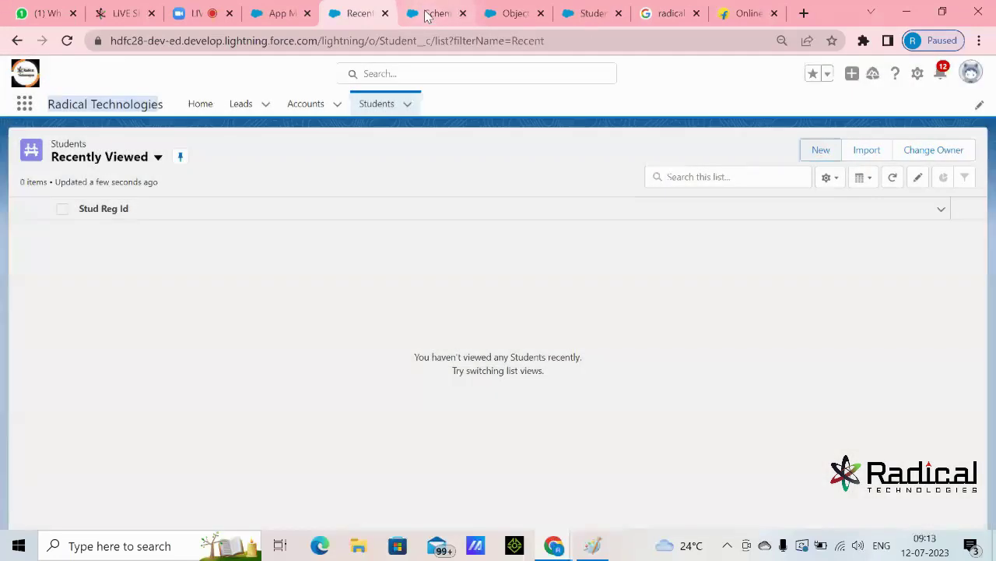
pyautogui.click(430, 14)
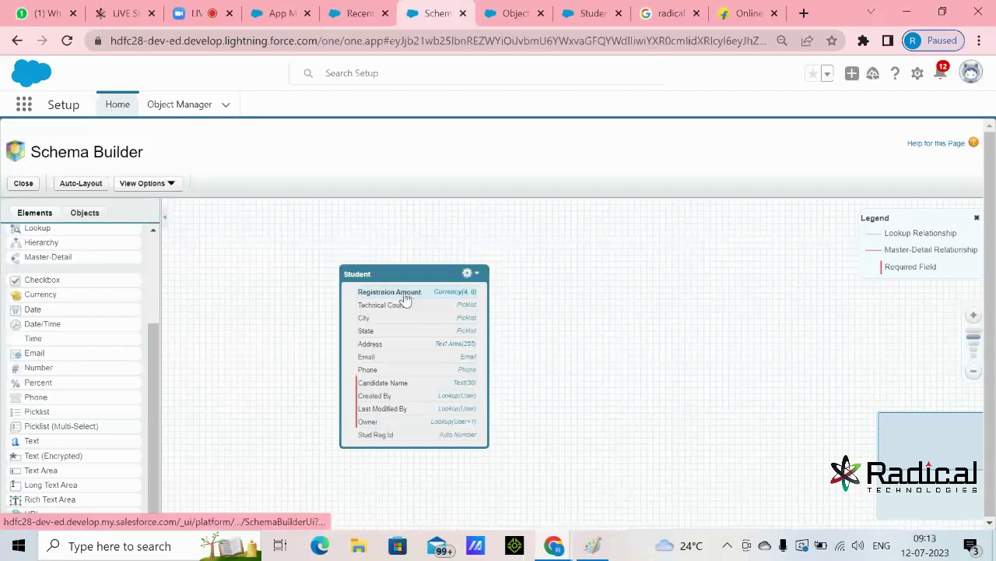
pyautogui.click(358, 17)
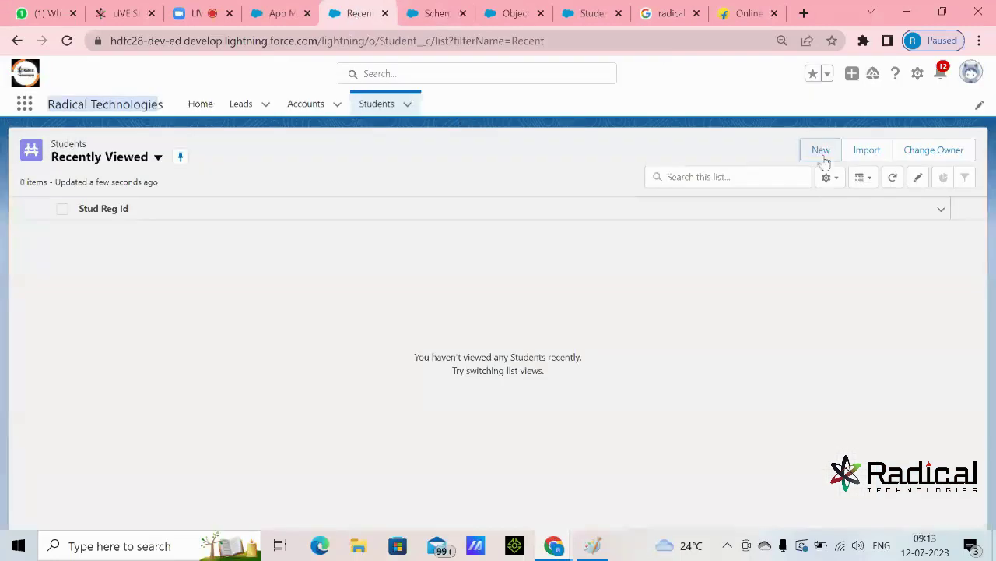
pyautogui.click(821, 150)
pyautogui.click(785, 180)
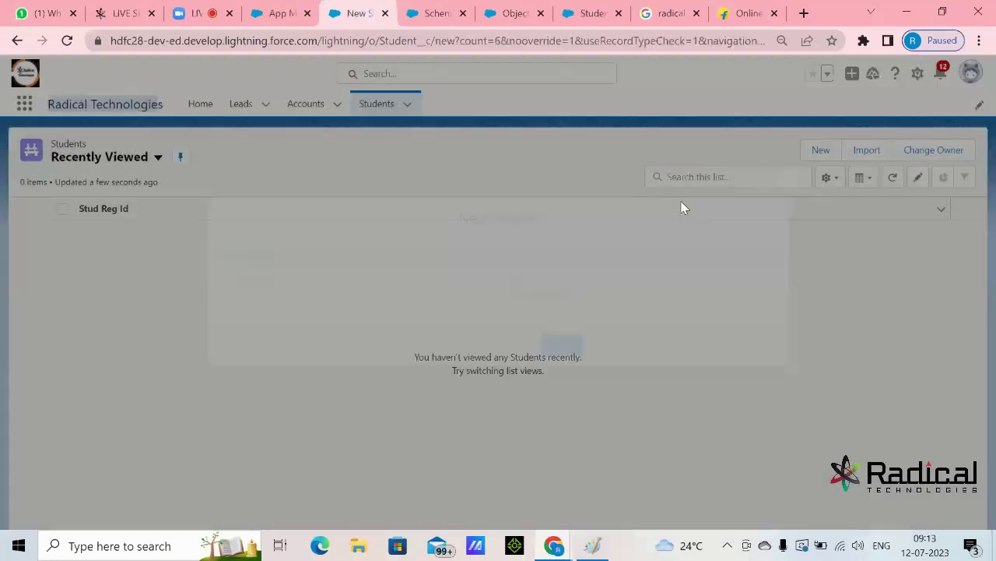
pyautogui.press('F5')
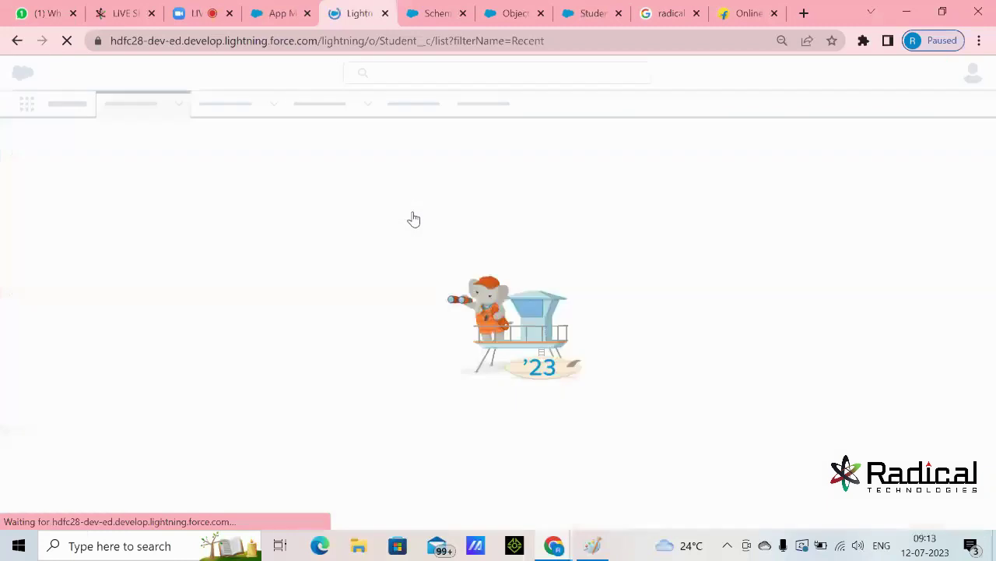
pyautogui.press('XF86MonBrightnessUp')
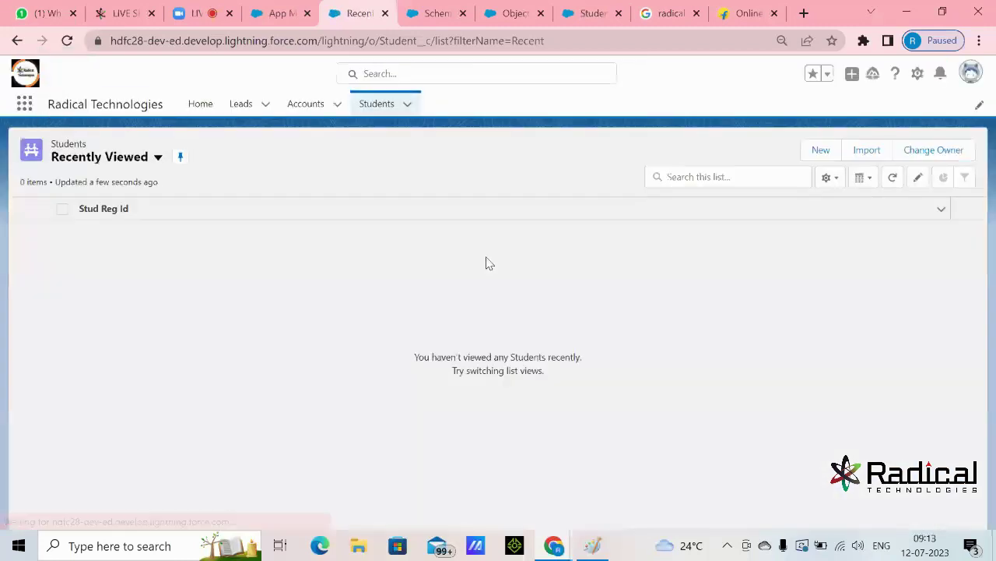
pyautogui.click(813, 151)
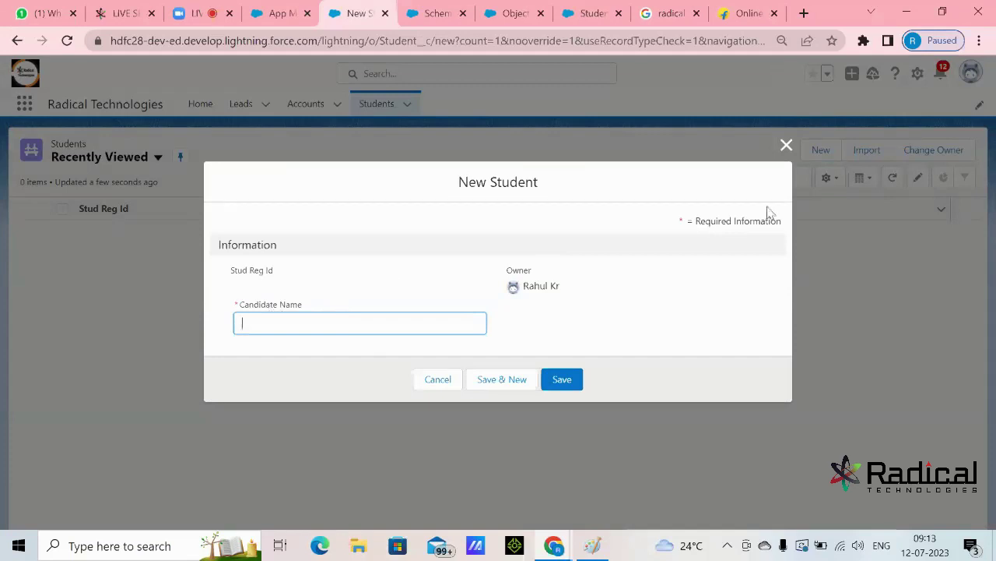
pyautogui.click(787, 145)
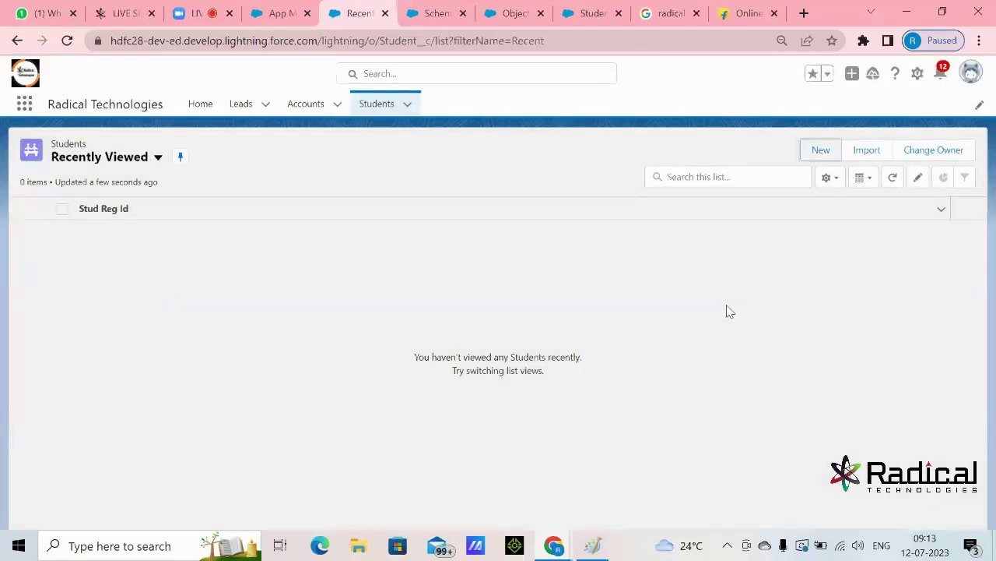
pyautogui.click(424, 18)
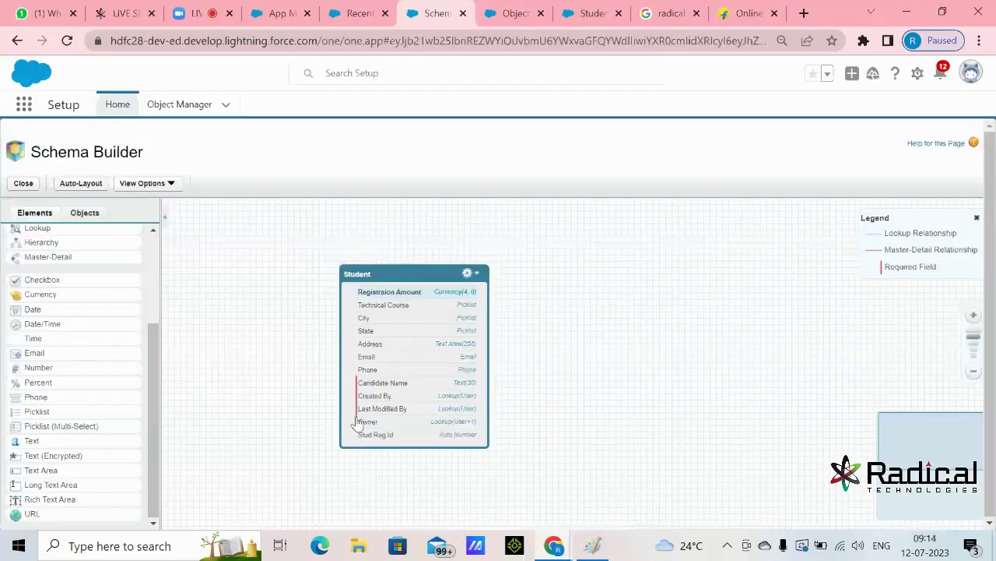
pyautogui.click(362, 17)
pyautogui.click(823, 150)
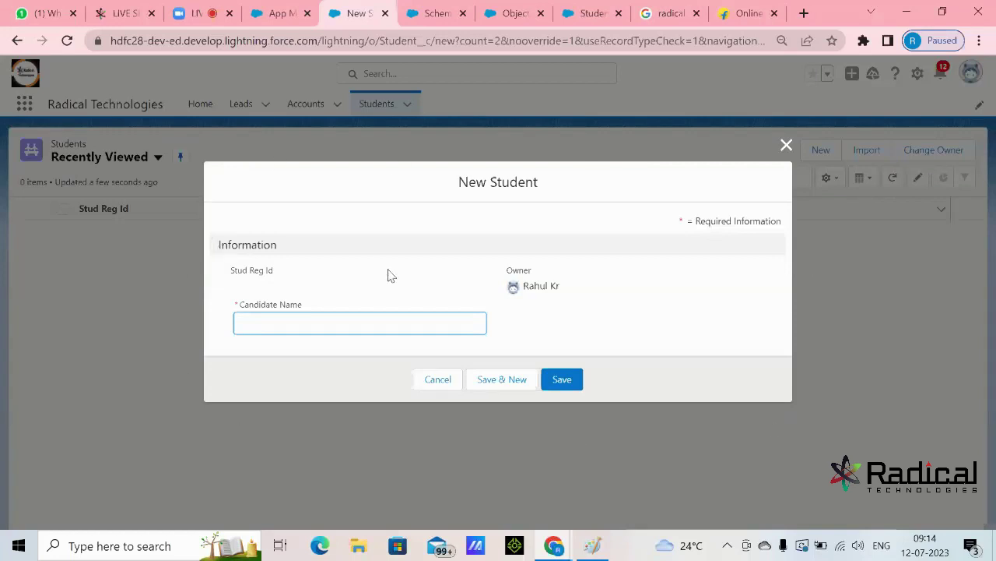
pyautogui.click(432, 380)
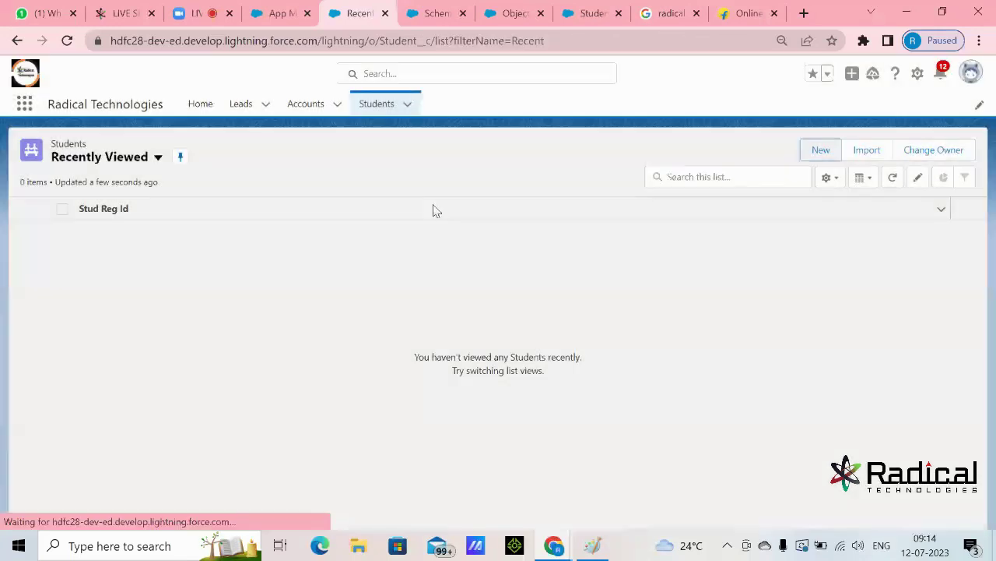
pyautogui.click(426, 13)
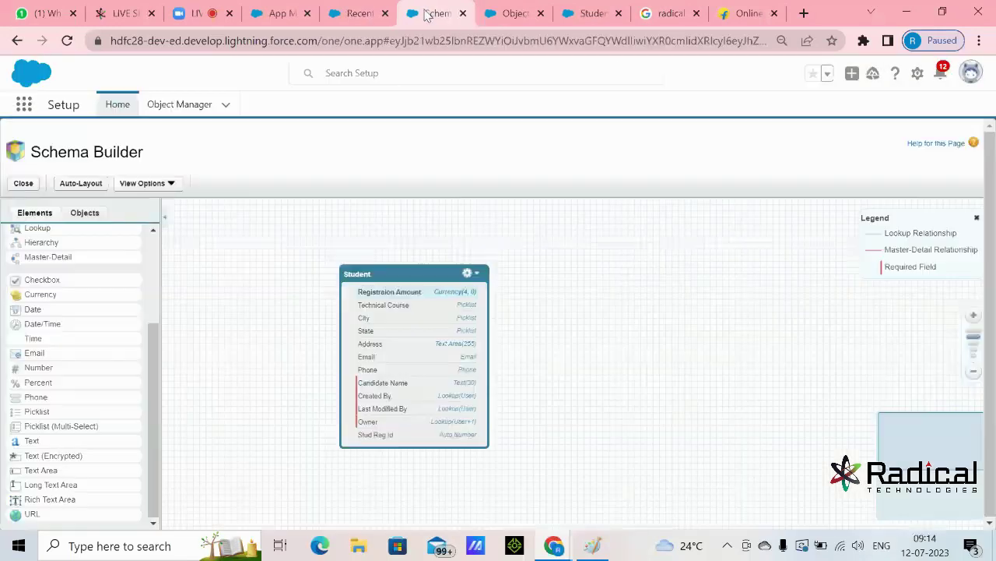
# - From the Student object's gear menu, go to View Page Layouts and open Student Layout
pyautogui.click(473, 275)
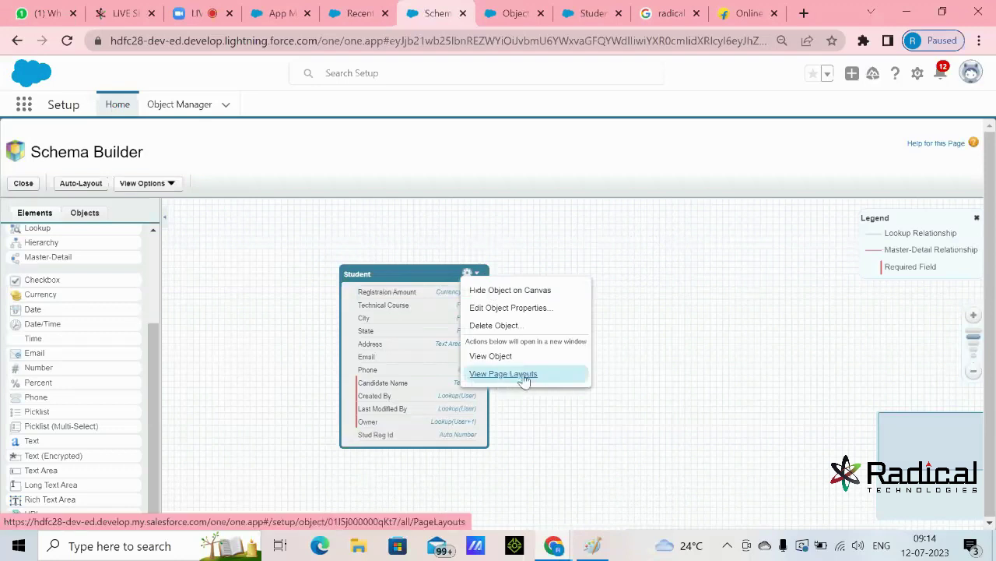
pyautogui.click(565, 256)
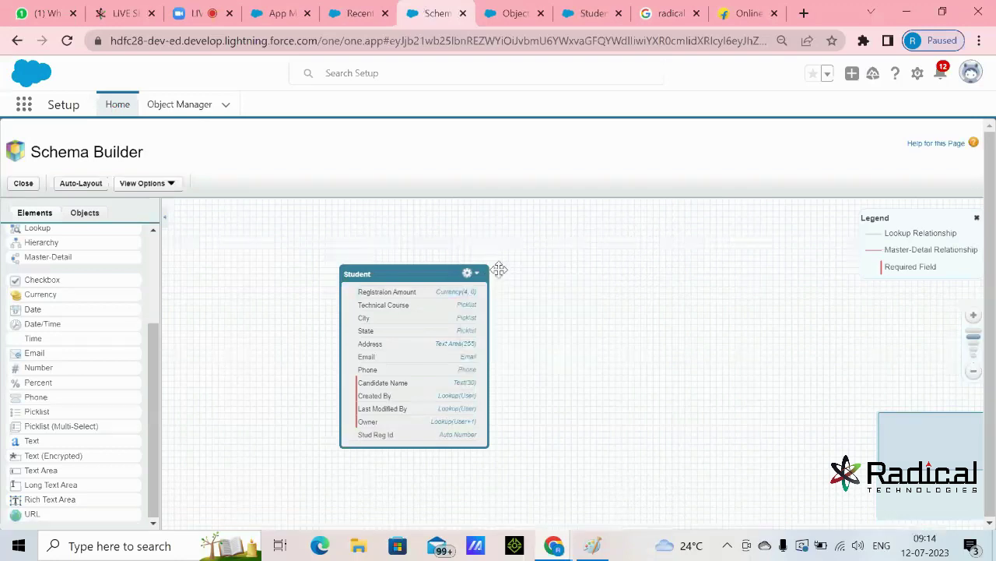
pyautogui.click(477, 278)
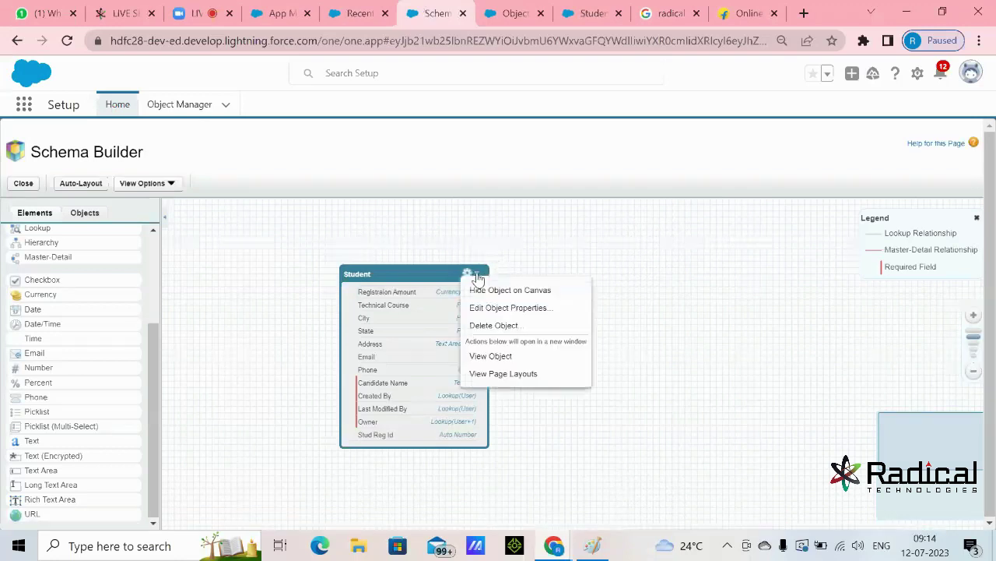
pyautogui.click(502, 380)
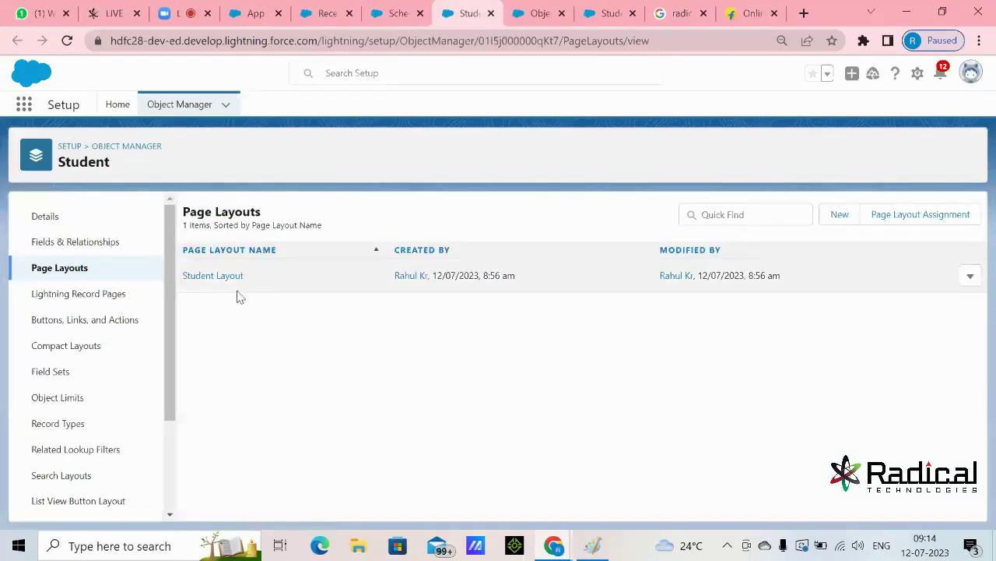
pyautogui.click(220, 277)
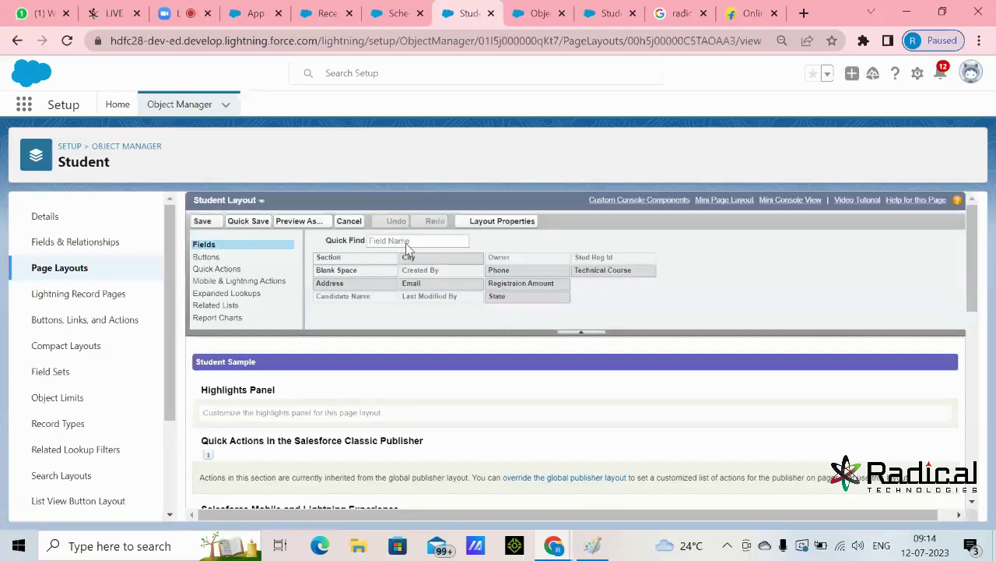
# - Drag City, Phone, Registraion Amount, Technical Course, Email, Address and State into the Information section
pyautogui.scroll(-5, 451, 350)
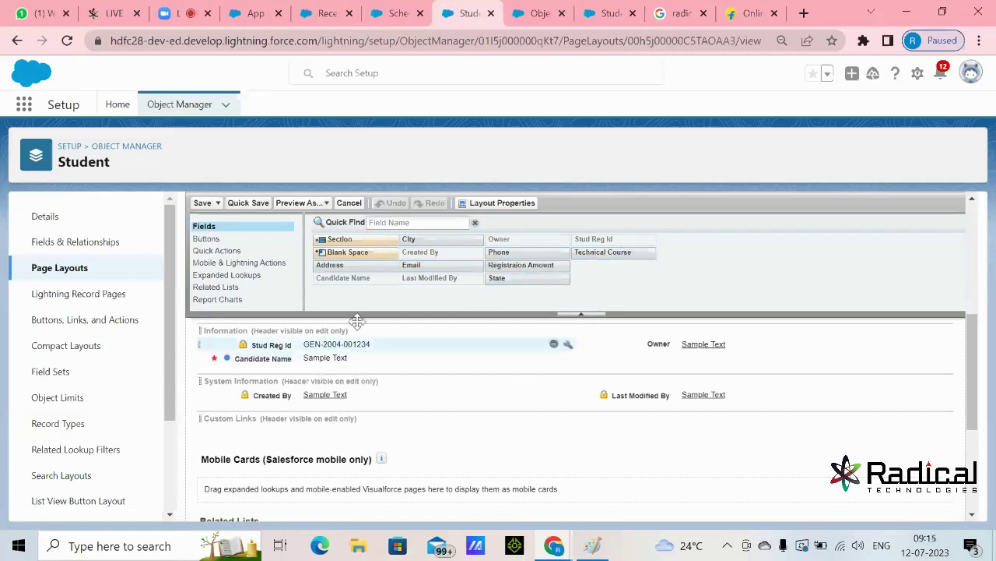
pyautogui.moveTo(430, 239); pyautogui.dragTo(387, 366)
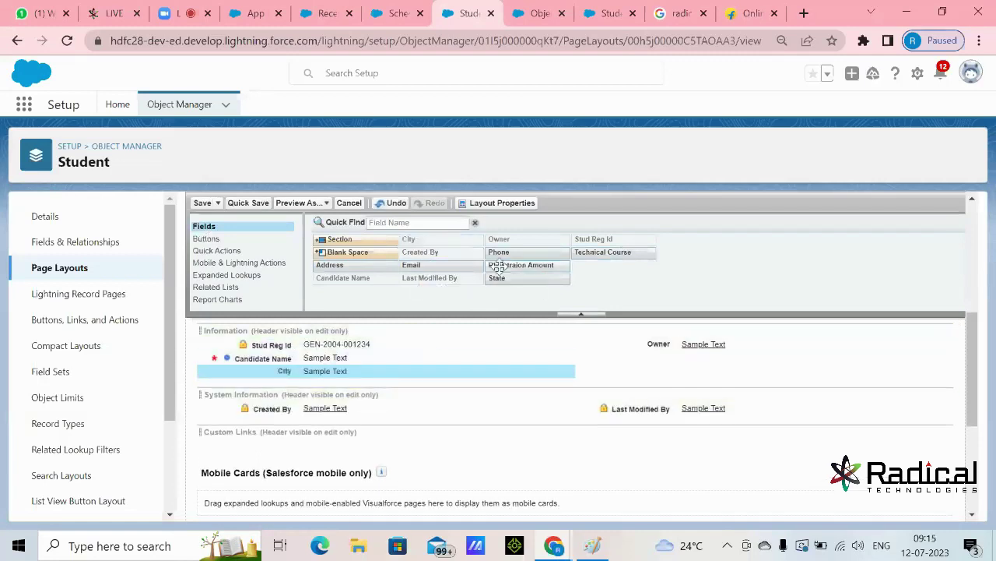
pyautogui.moveTo(505, 253); pyautogui.dragTo(445, 376)
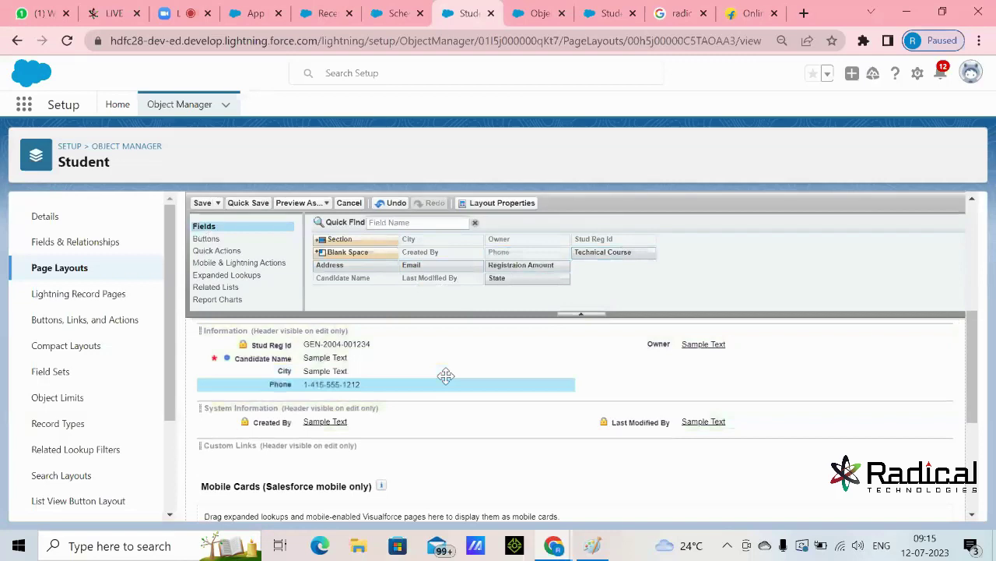
pyautogui.moveTo(537, 265); pyautogui.dragTo(619, 416)
pyautogui.scroll(-2, 645, 347)
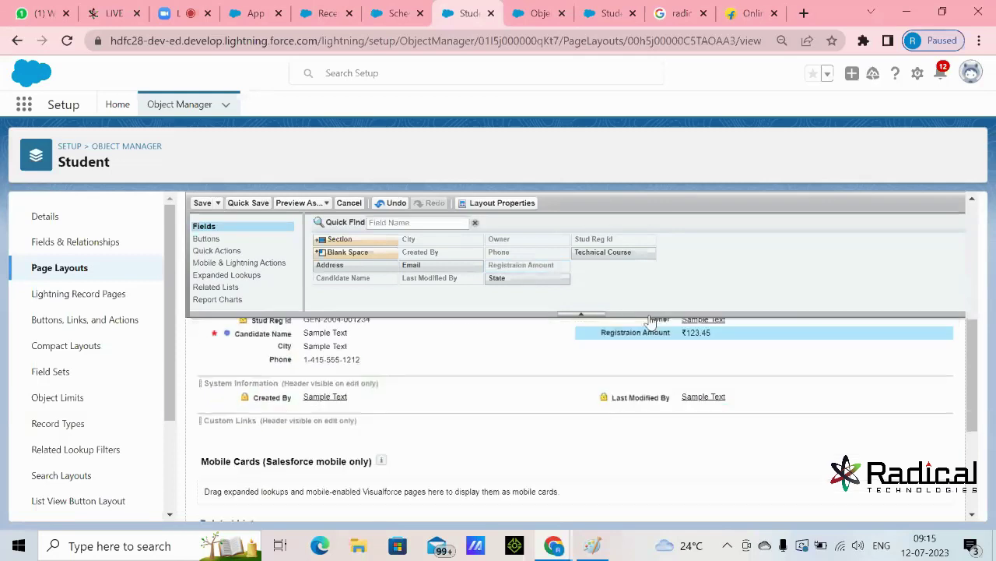
pyautogui.moveTo(622, 252); pyautogui.dragTo(642, 397)
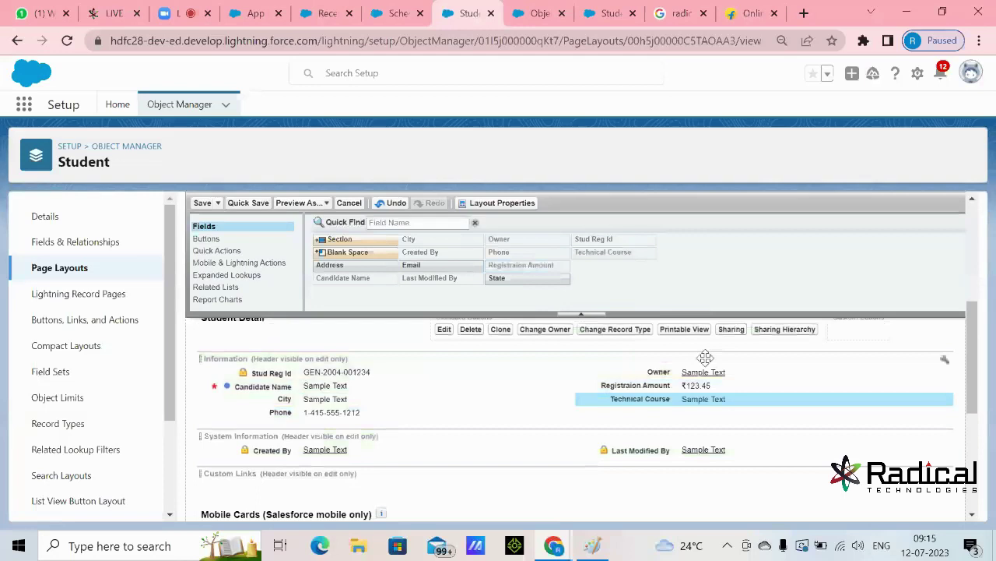
pyautogui.moveTo(411, 265); pyautogui.dragTo(384, 421)
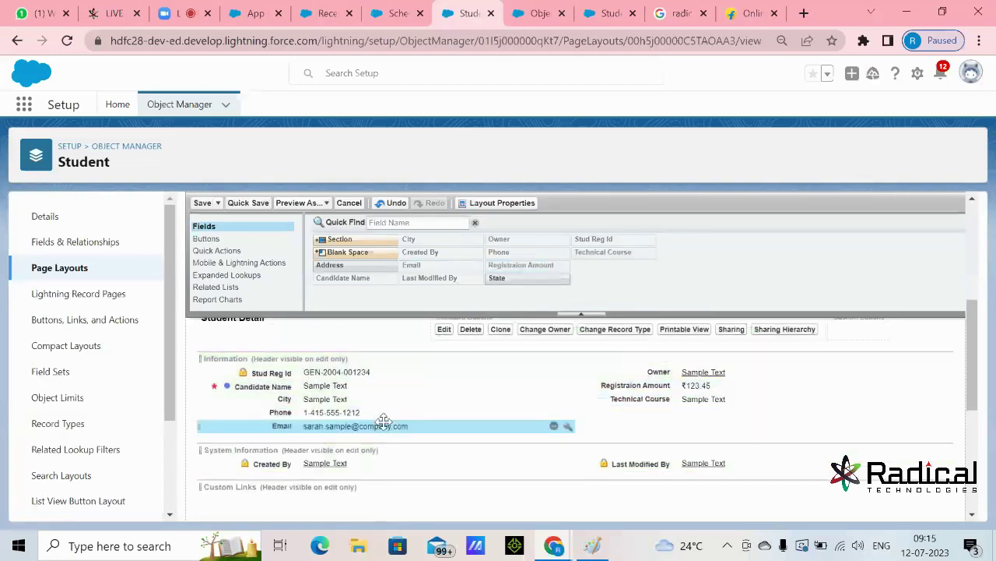
pyautogui.moveTo(501, 277); pyautogui.dragTo(447, 438)
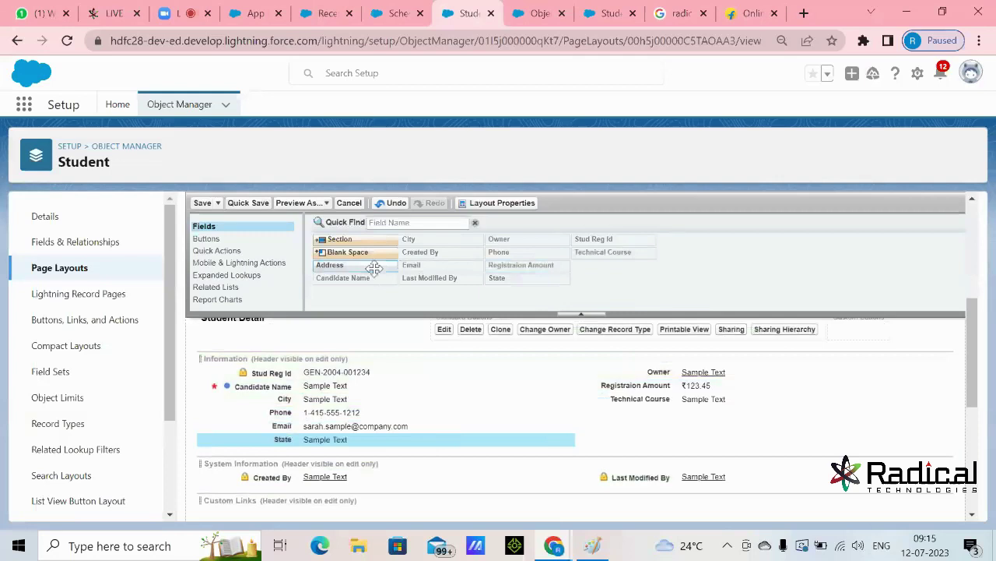
pyautogui.moveTo(374, 268); pyautogui.dragTo(370, 437)
# - Move City to the right column below Technical Course, with two Blank Spaces above it
pyautogui.moveTo(341, 397); pyautogui.dragTo(403, 463)
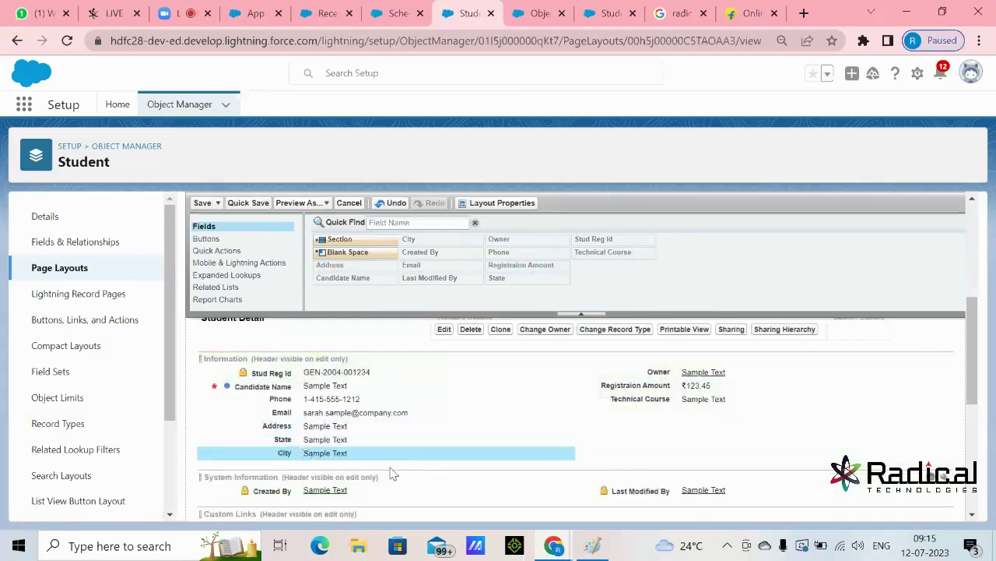
pyautogui.moveTo(400, 452); pyautogui.dragTo(627, 453)
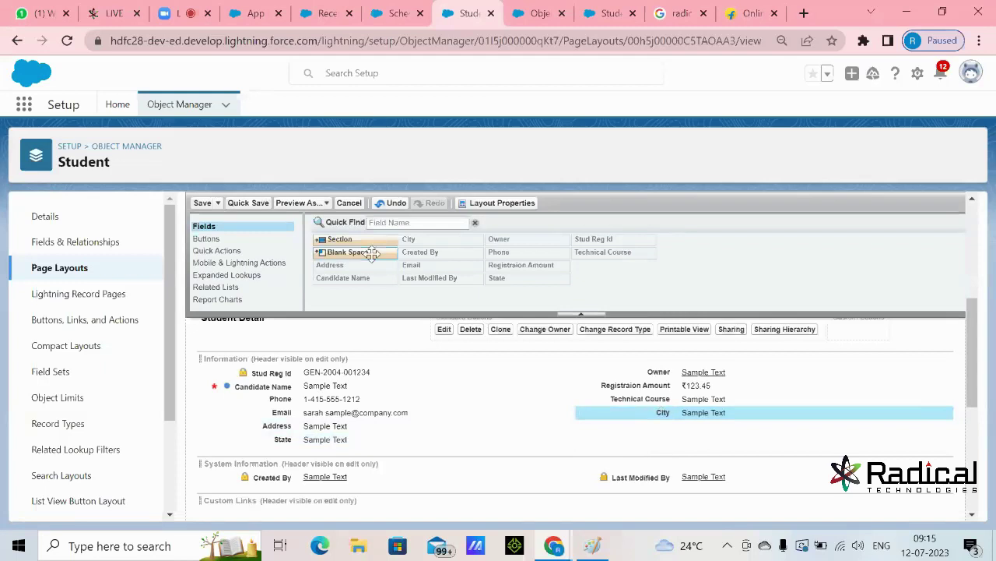
pyautogui.moveTo(358, 254); pyautogui.dragTo(506, 364)
pyautogui.moveTo(574, 416); pyautogui.dragTo(630, 402)
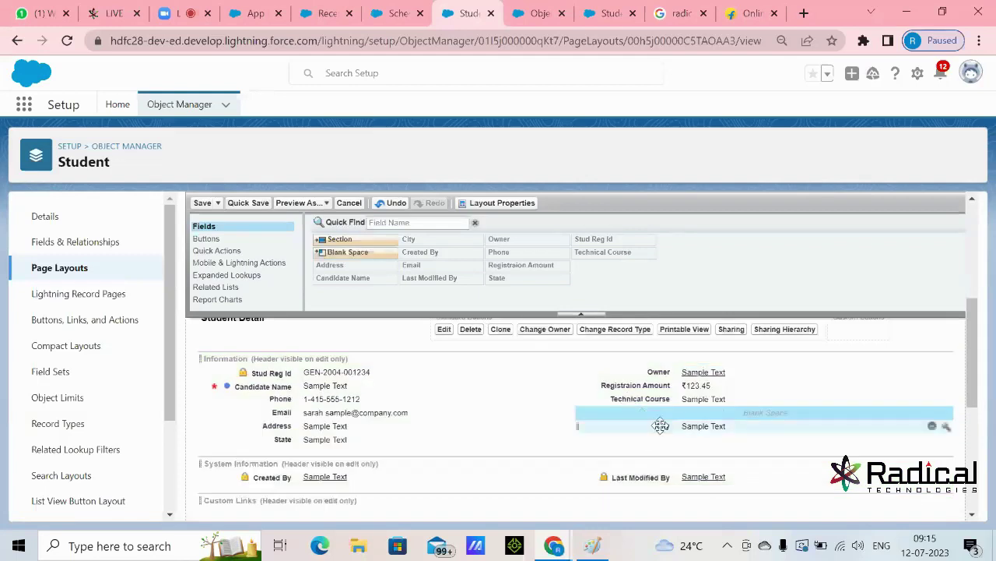
pyautogui.moveTo(357, 252); pyautogui.dragTo(615, 421)
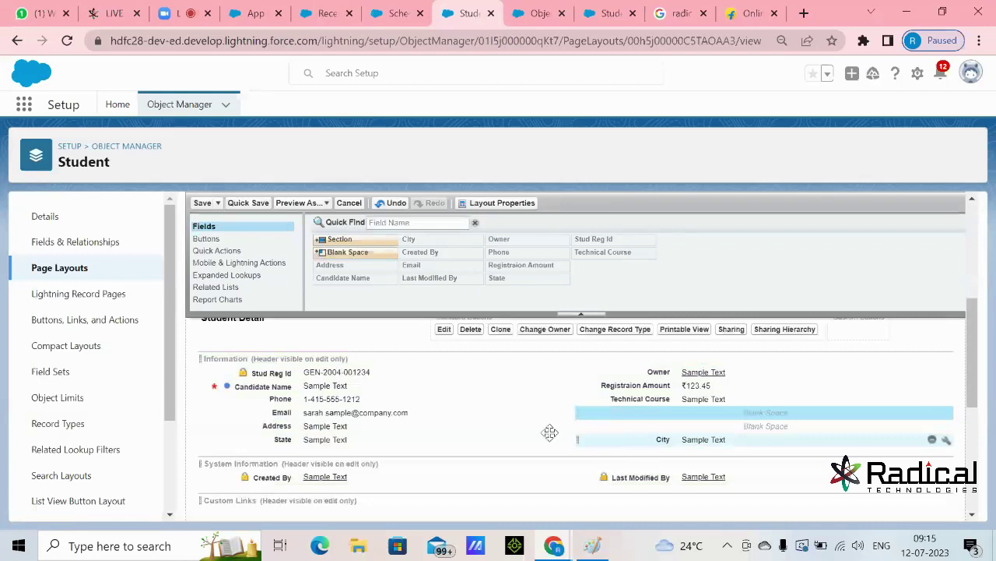
pyautogui.click(367, 438)
pyautogui.click(652, 440)
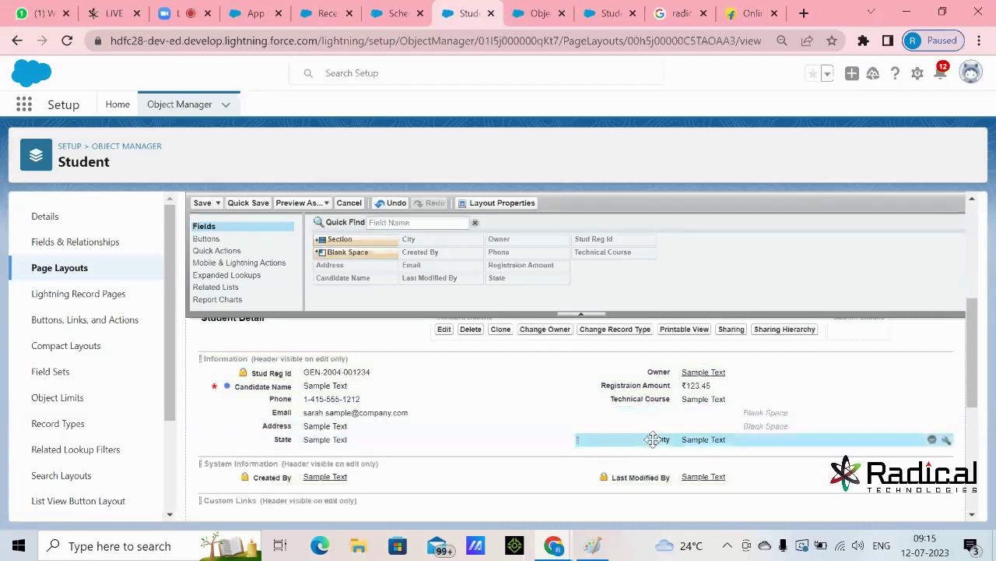
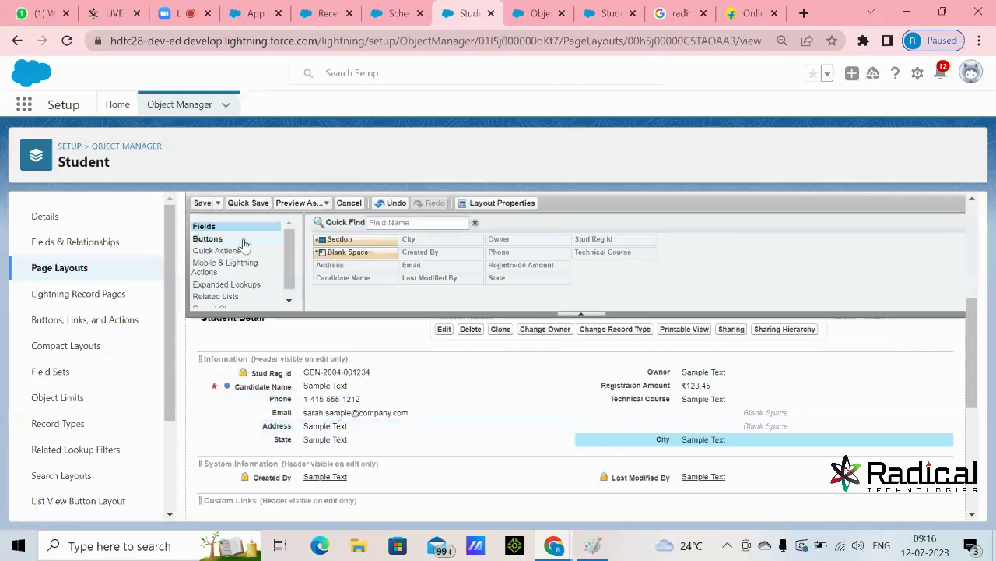
# - Save the Student Layout and switch to the Students list page
pyautogui.click(202, 202)
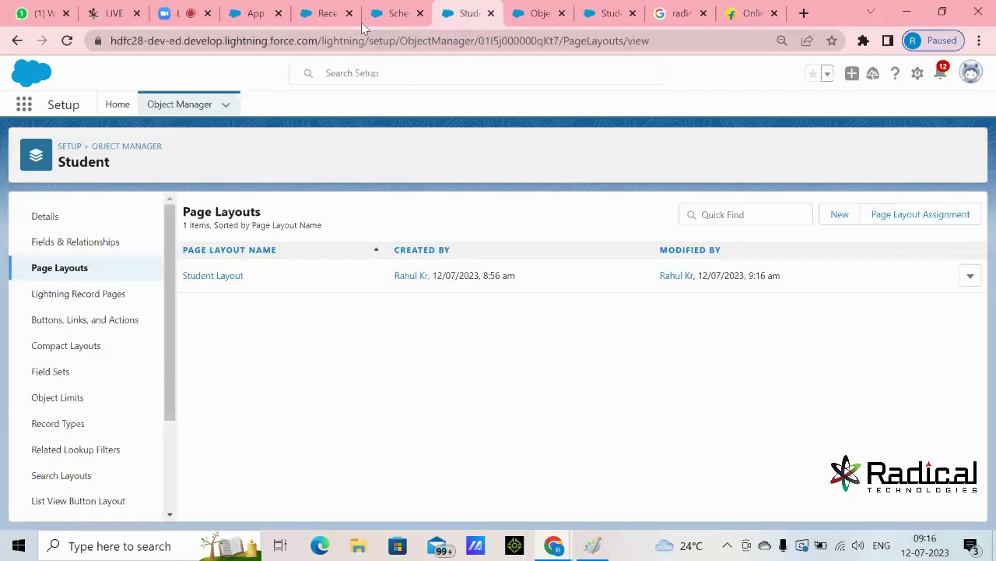
pyautogui.click(326, 14)
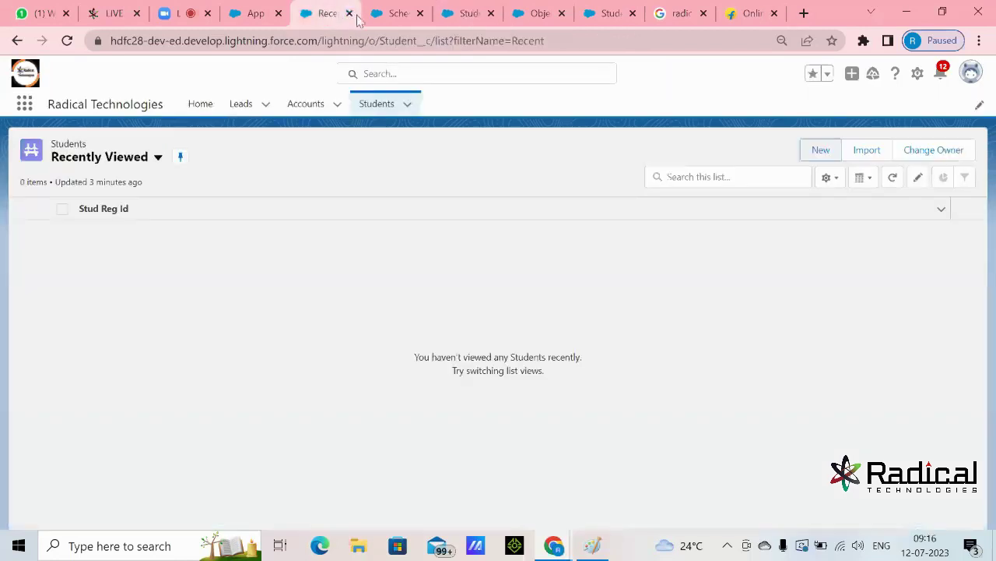
# - Reload the Students list with F5 and start a New Student record
pyautogui.press('F5')
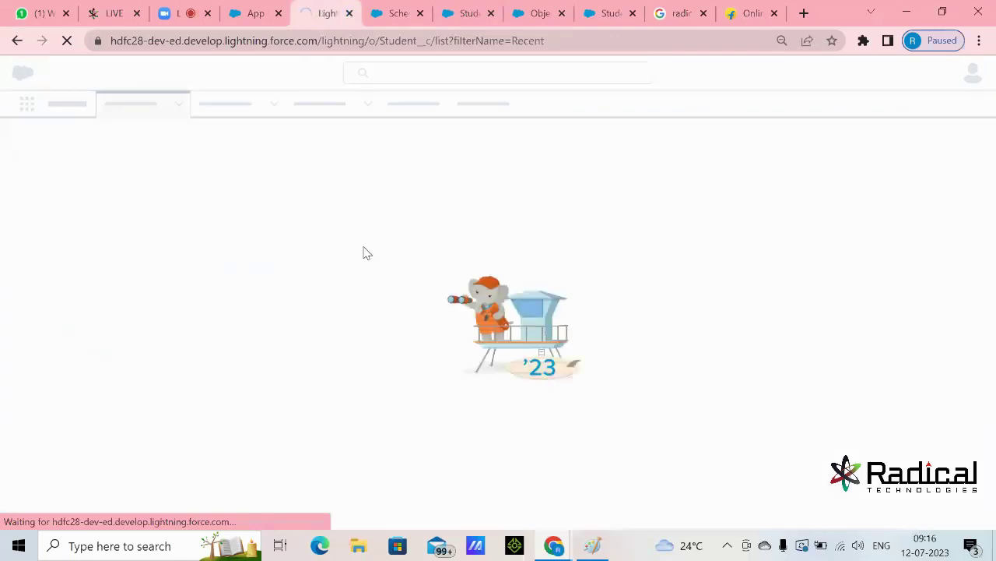
pyautogui.press('XF86MonBrightnessUp')
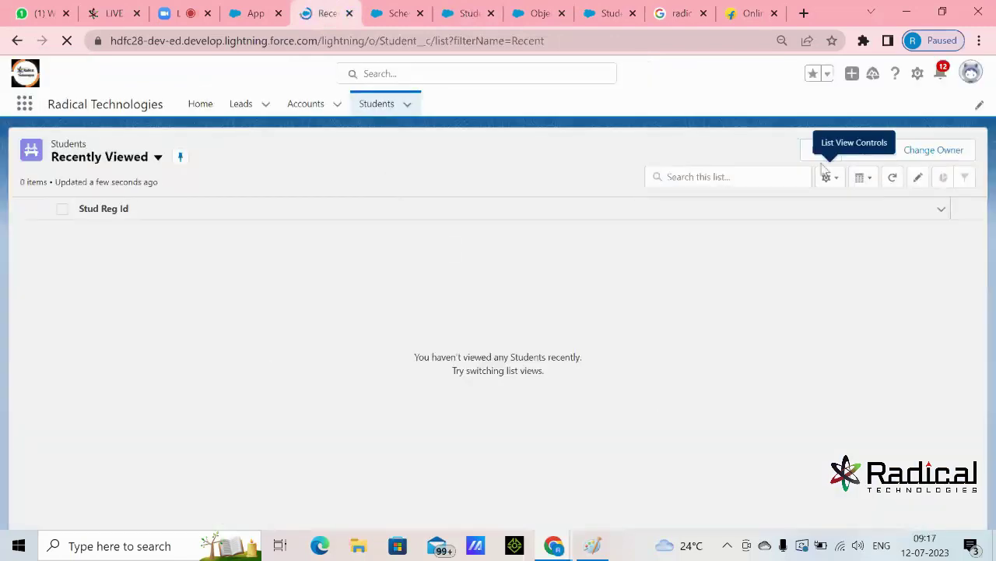
pyautogui.click(820, 155)
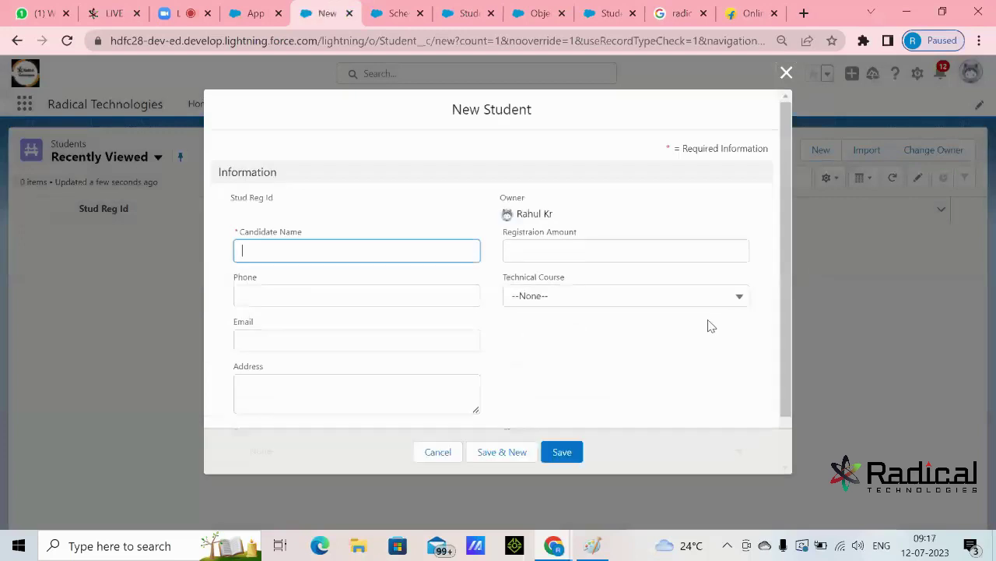
# - Try out the Phone and Address fields, leaving the Address box at normal height
pyautogui.scroll(-1, 709, 326)
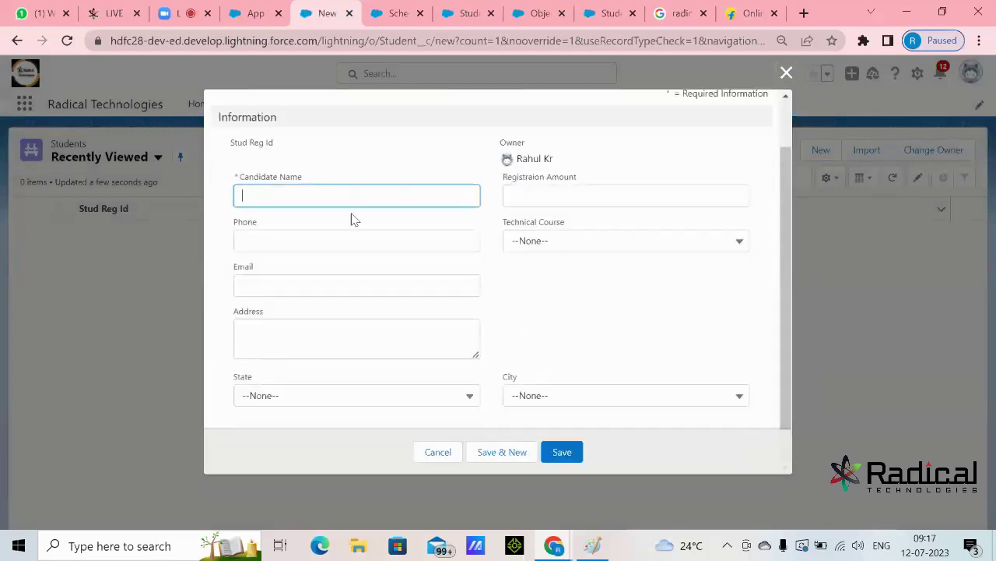
pyautogui.click(354, 247)
pyautogui.click(545, 316)
pyautogui.scroll(-1, 522, 328)
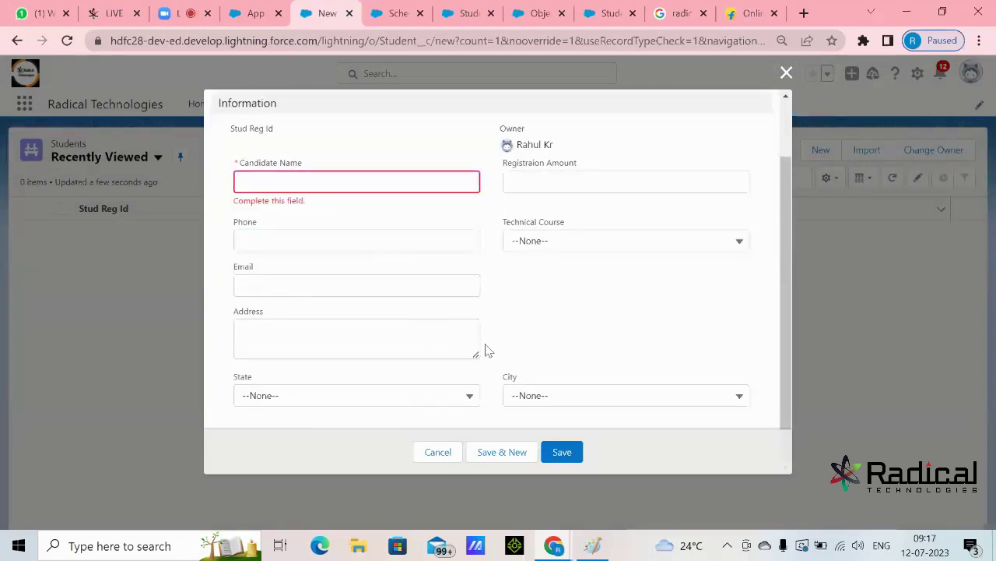
pyautogui.moveTo(476, 354); pyautogui.dragTo(477, 380)
pyautogui.click(560, 345)
pyautogui.scroll(-1, 567, 338)
# - Review the State, City and Technical Course options without choosing, then focus Candidate Name
pyautogui.click(405, 402)
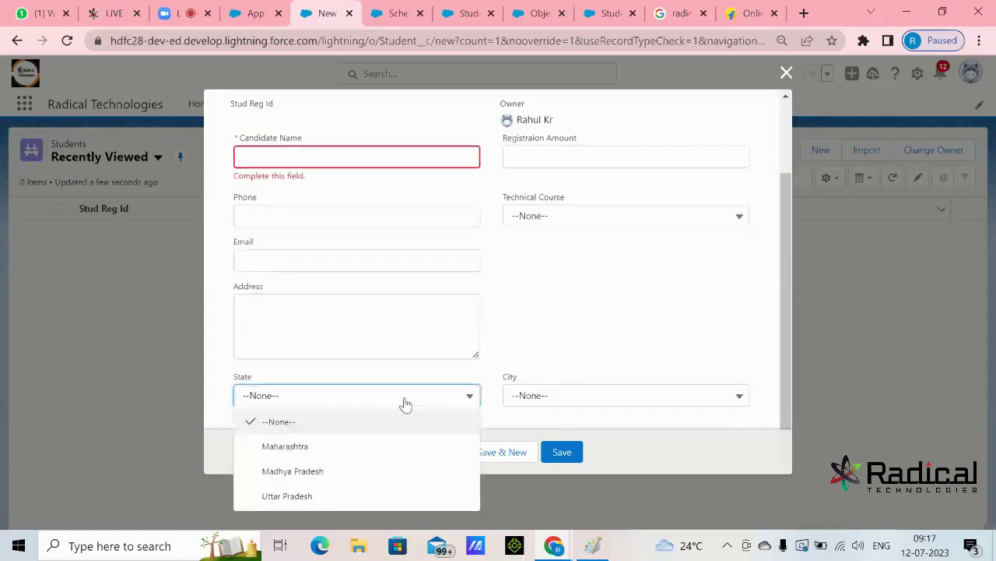
pyautogui.click(618, 337)
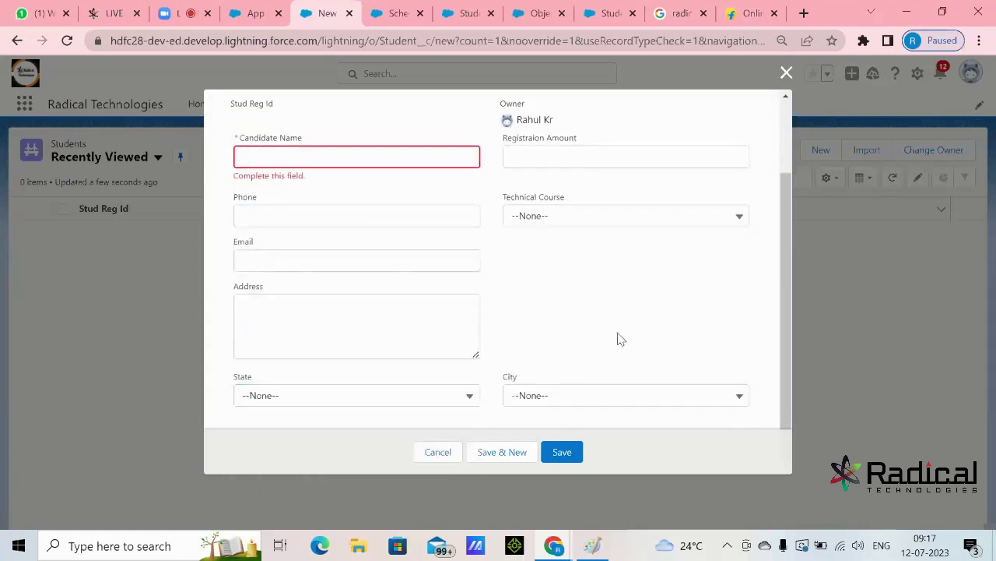
pyautogui.click(597, 403)
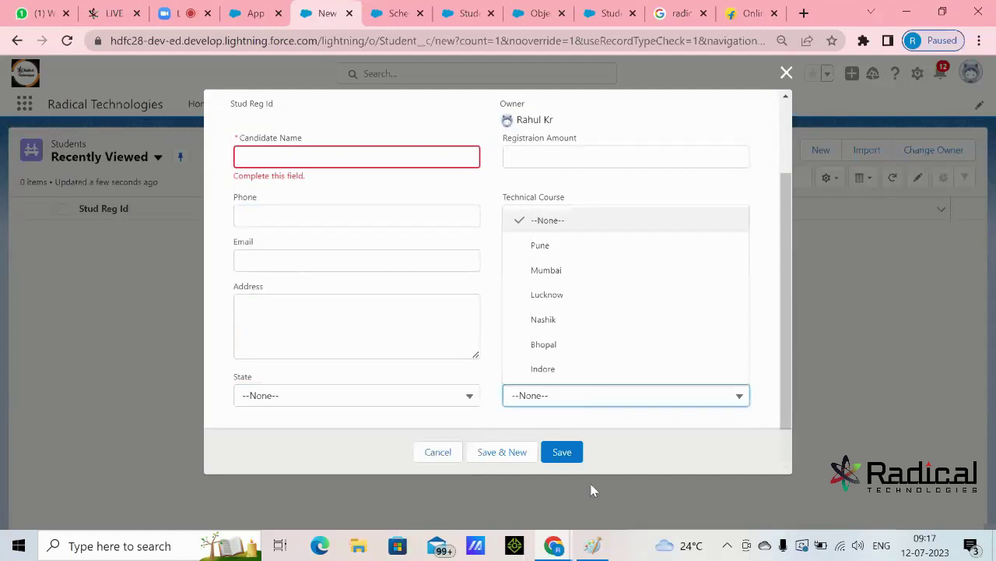
pyautogui.click(733, 184)
pyautogui.click(542, 155)
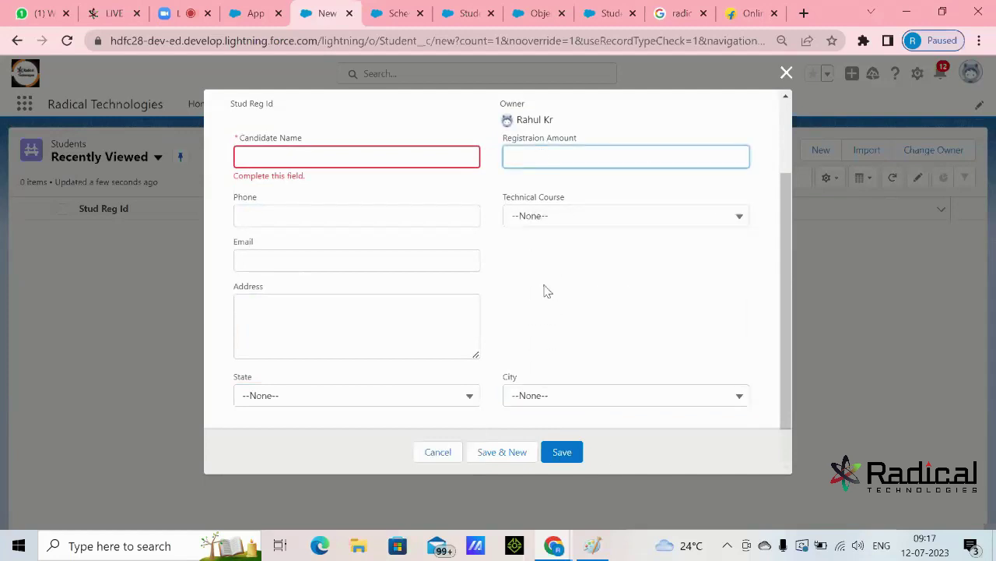
pyautogui.click(587, 218)
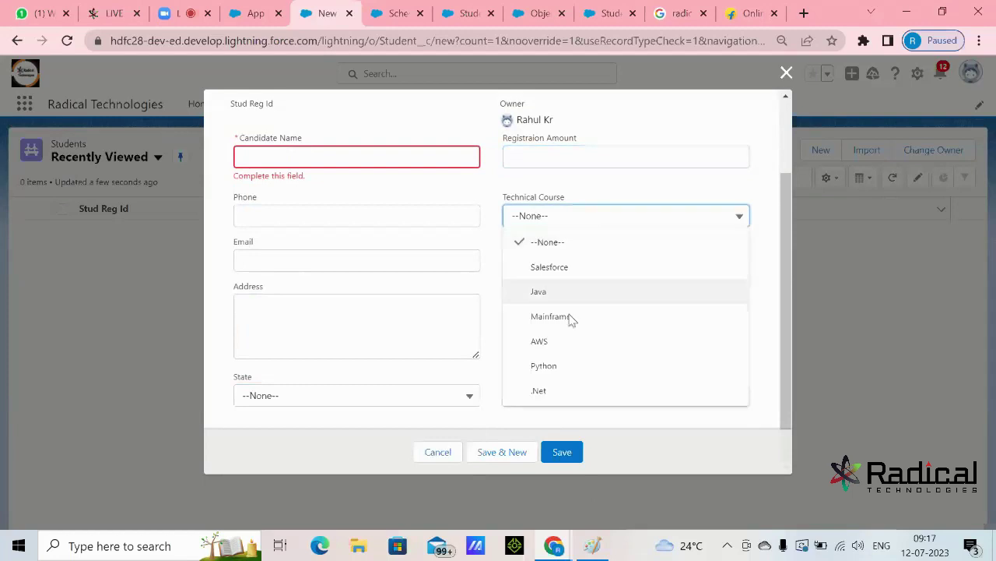
pyautogui.click(500, 357)
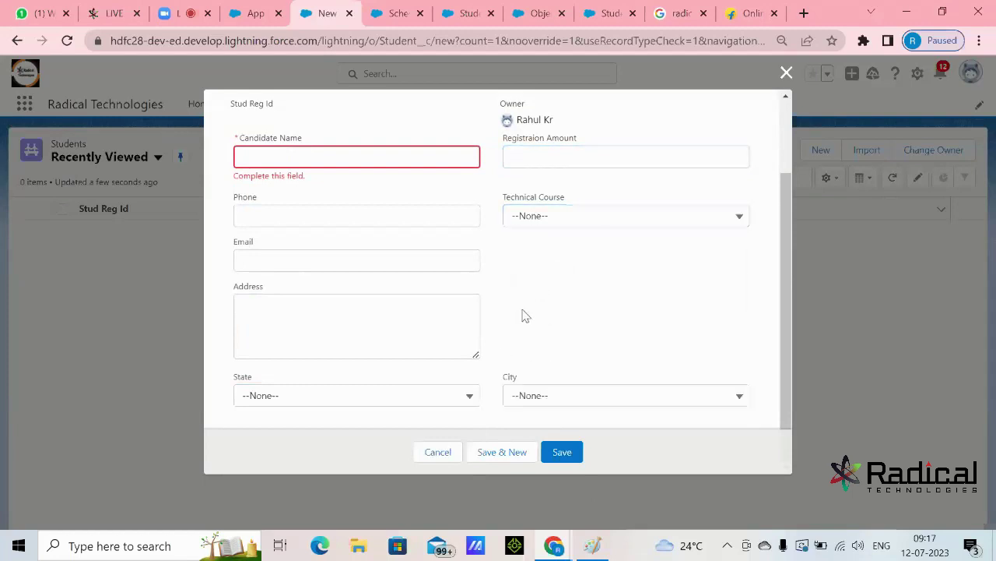
pyautogui.click(403, 157)
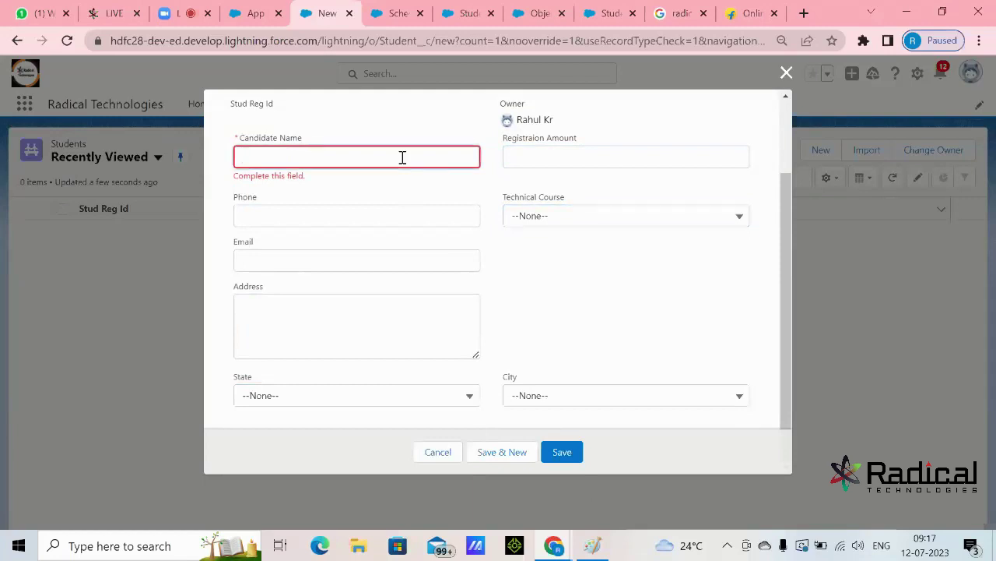
# - Enter the candidate's name, correcting its first letter to uppercase
pyautogui.write('gautam')
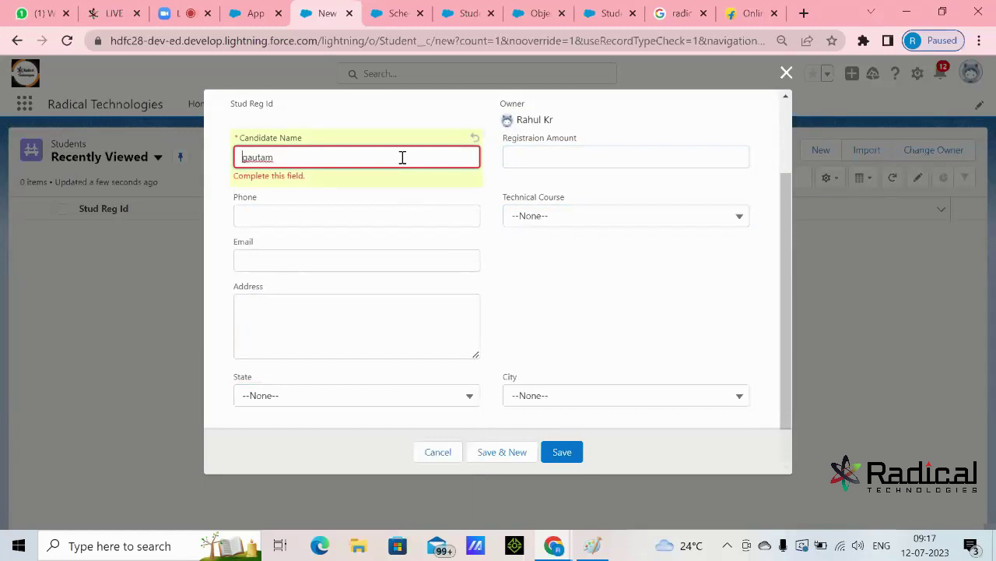
pyautogui.press('Home')
pyautogui.press('Delete')
pyautogui.write('G')
pyautogui.click(504, 281)
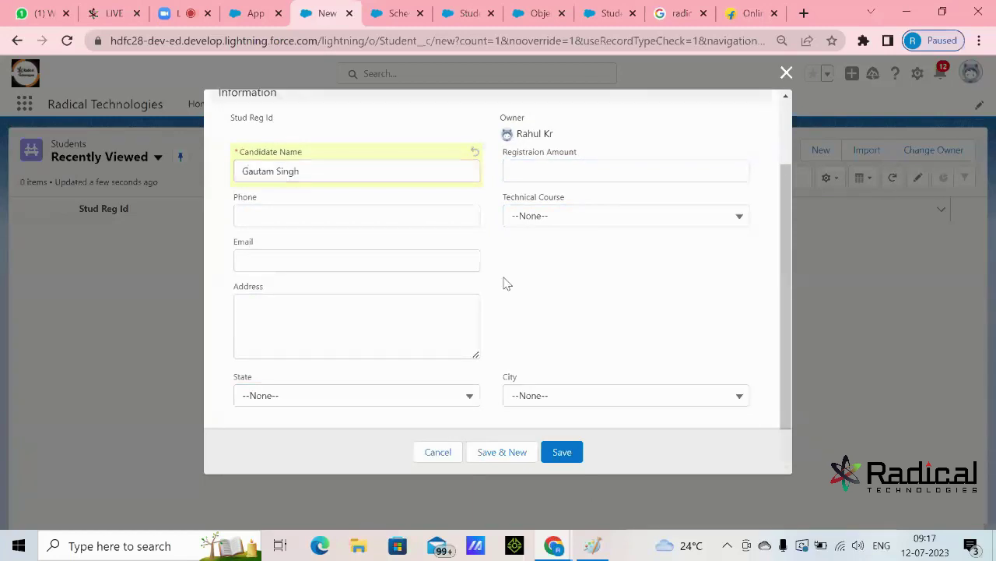
# - Set Technical Course to Salesforce and enter the student's phone number
pyautogui.click(532, 222)
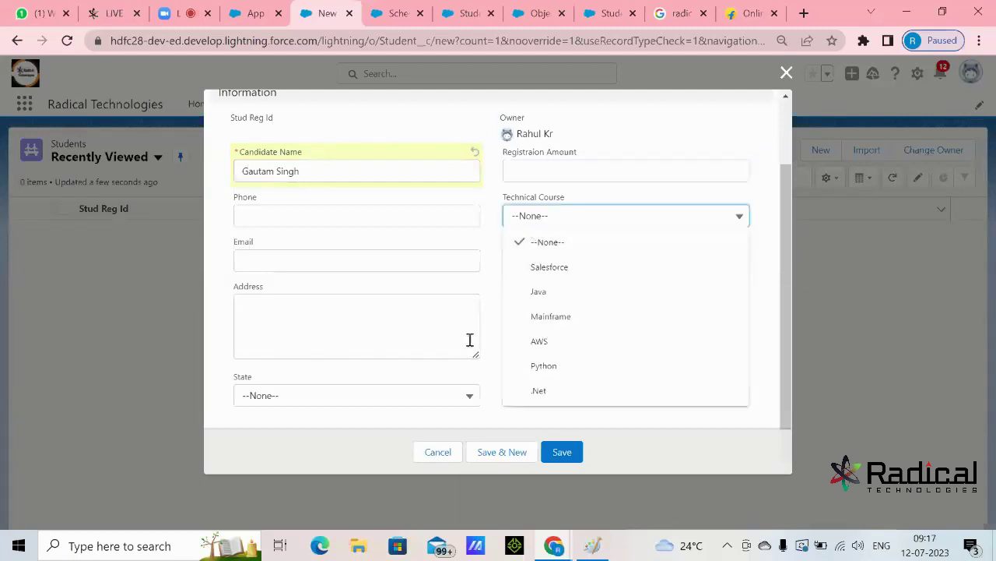
pyautogui.click(569, 277)
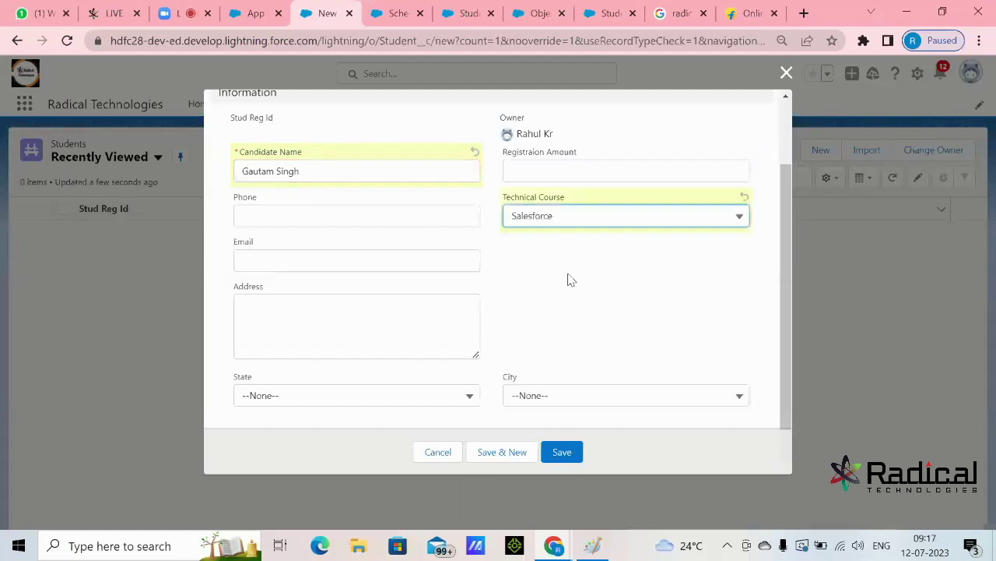
pyautogui.click(353, 214)
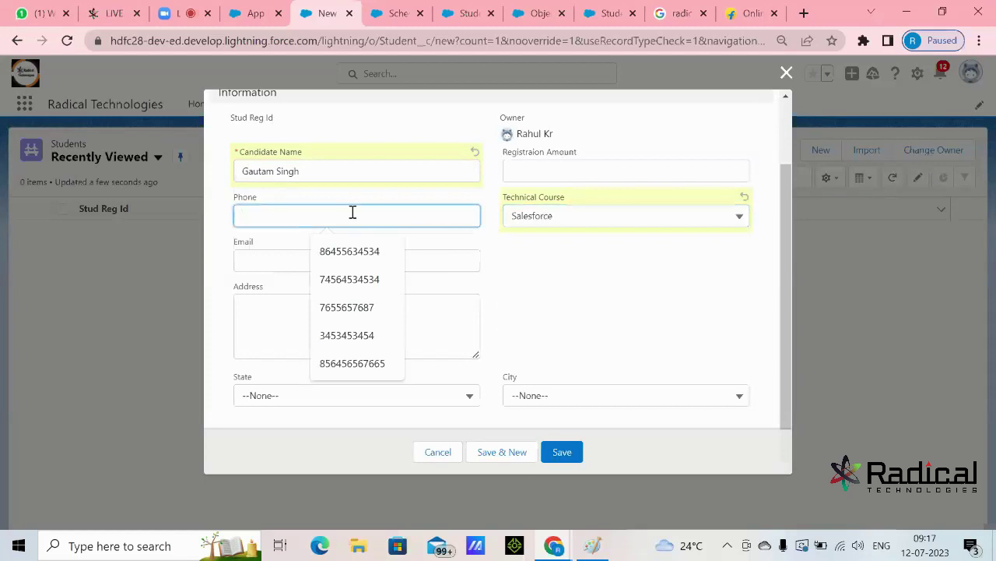
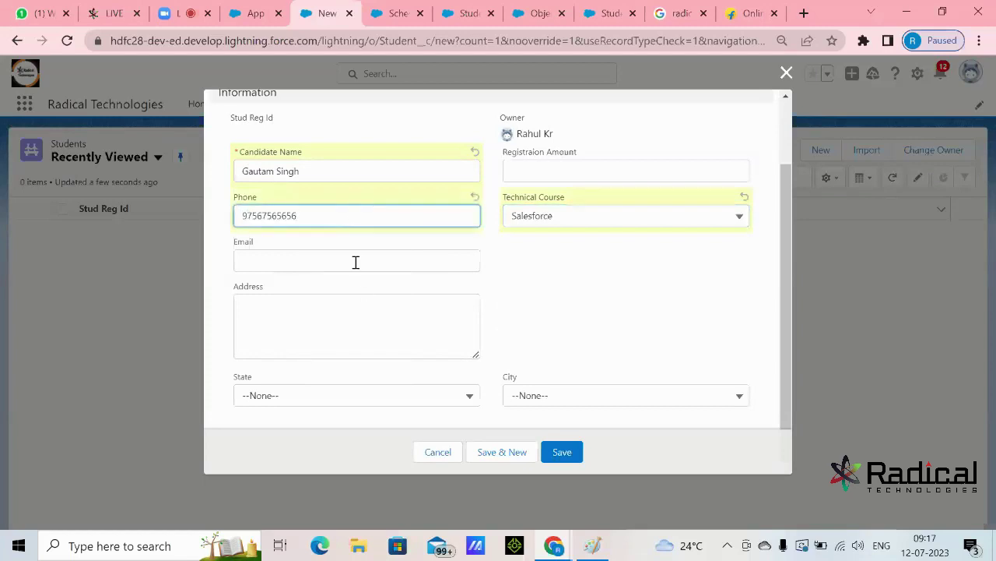
# - Enter the student's e-mail and replace the junk address text with Pune
pyautogui.click(356, 261)
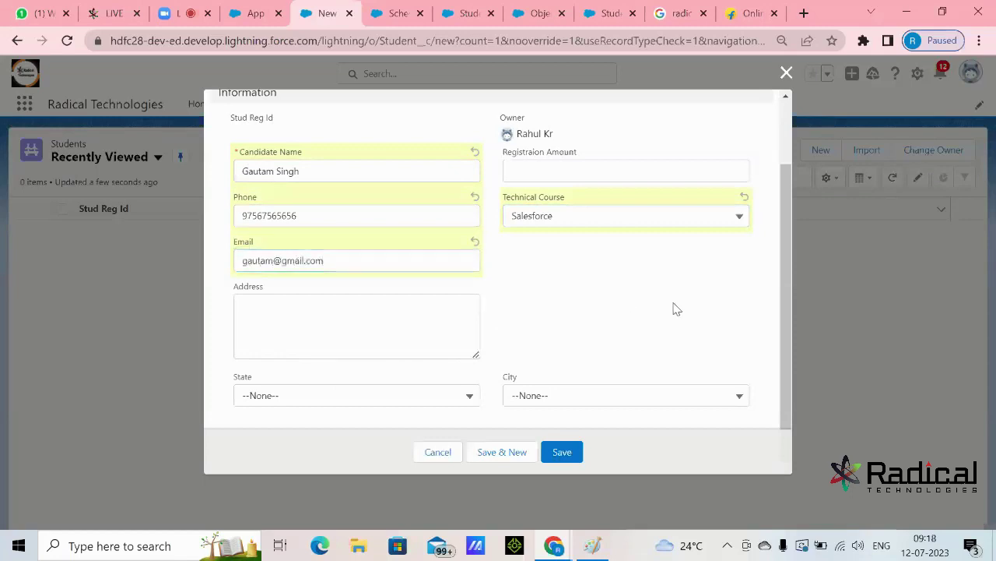
pyautogui.click(400, 317)
pyautogui.write('fdgfhgfj')
pyautogui.click(587, 327)
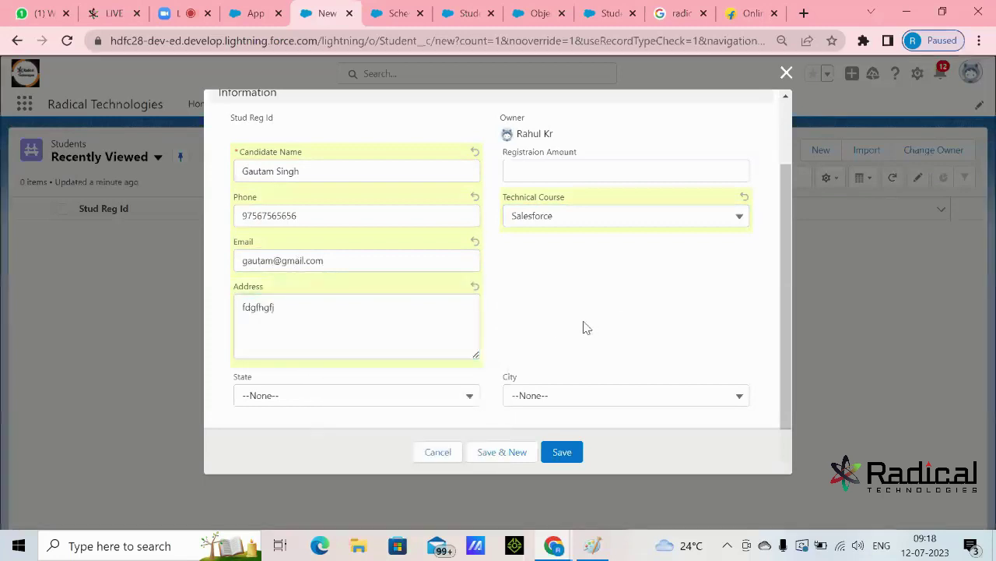
pyautogui.moveTo(338, 340); pyautogui.dragTo(242, 308)
pyautogui.press('BackSpace')
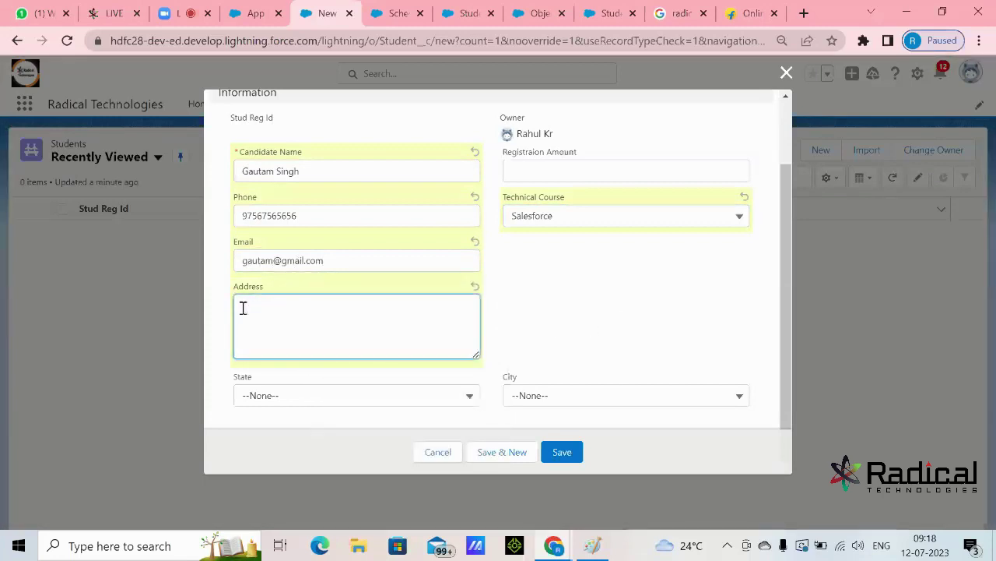
pyautogui.write('Pune')
pyautogui.click(690, 310)
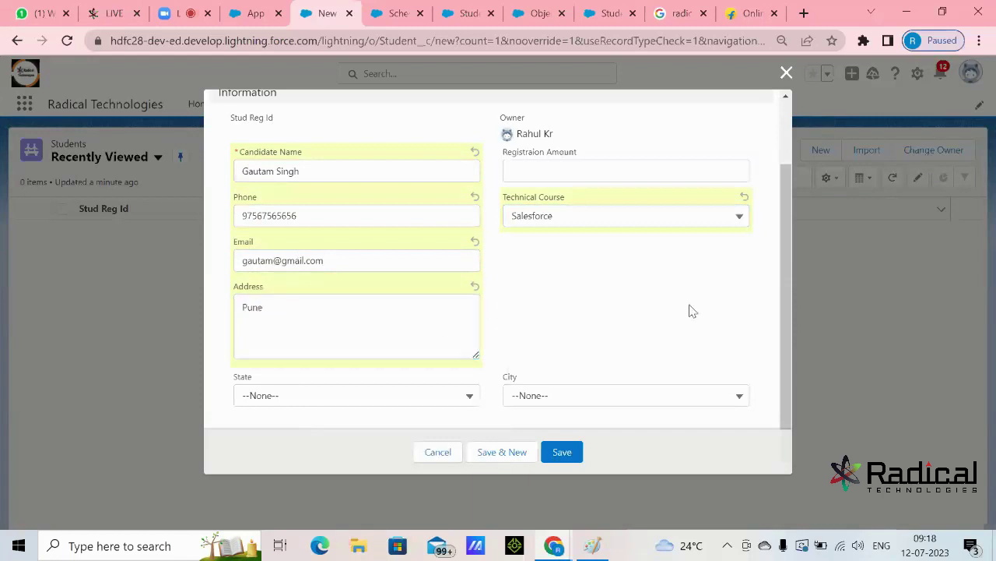
# - Set State to Madhya Pradesh and City to Bhopal
pyautogui.click(428, 400)
pyautogui.click(329, 471)
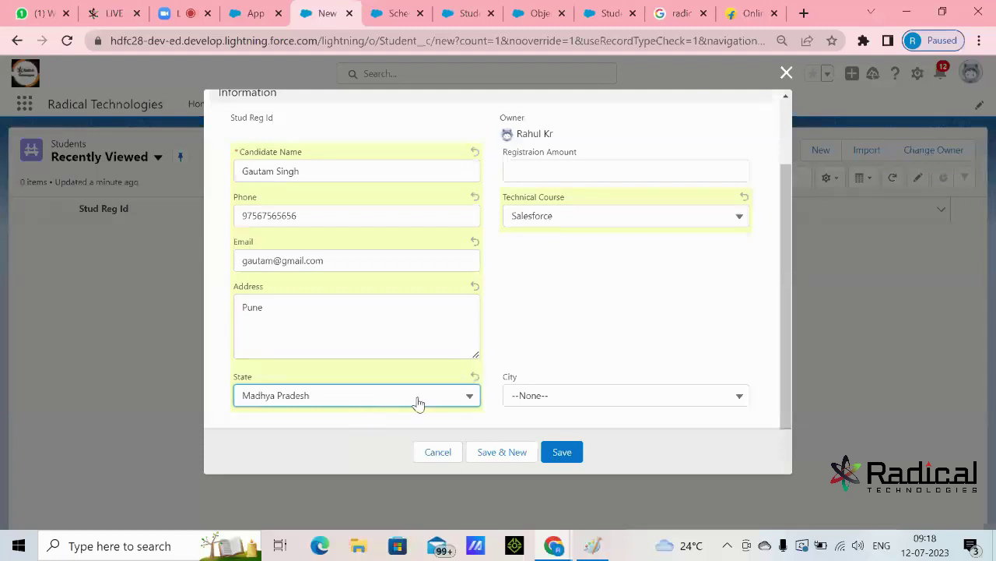
pyautogui.click(530, 402)
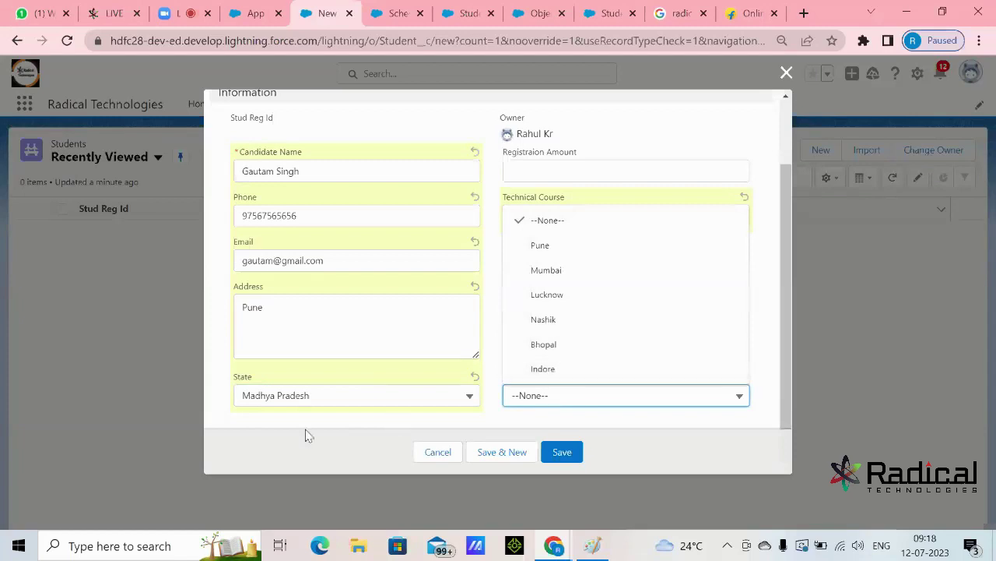
pyautogui.click(589, 345)
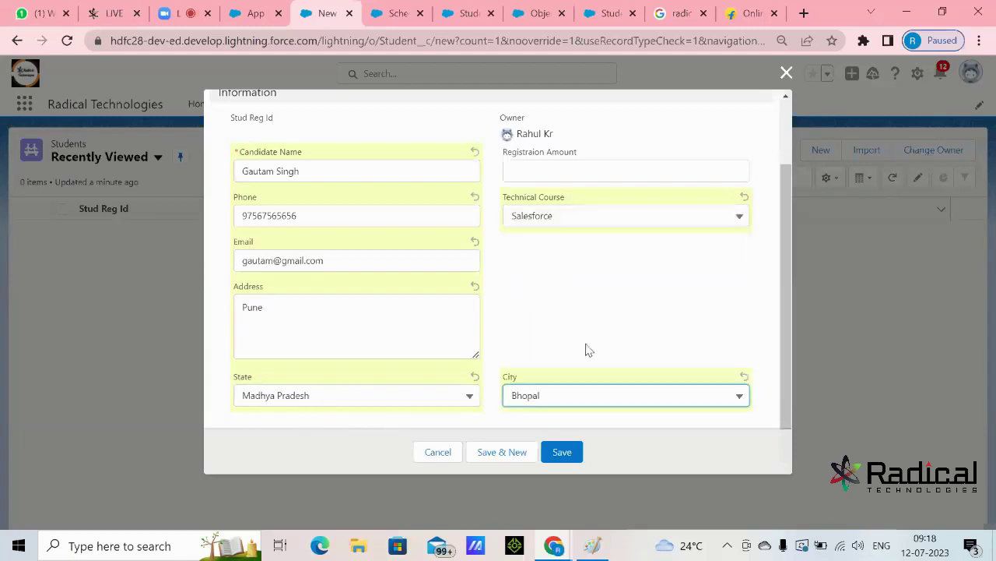
pyautogui.click(589, 337)
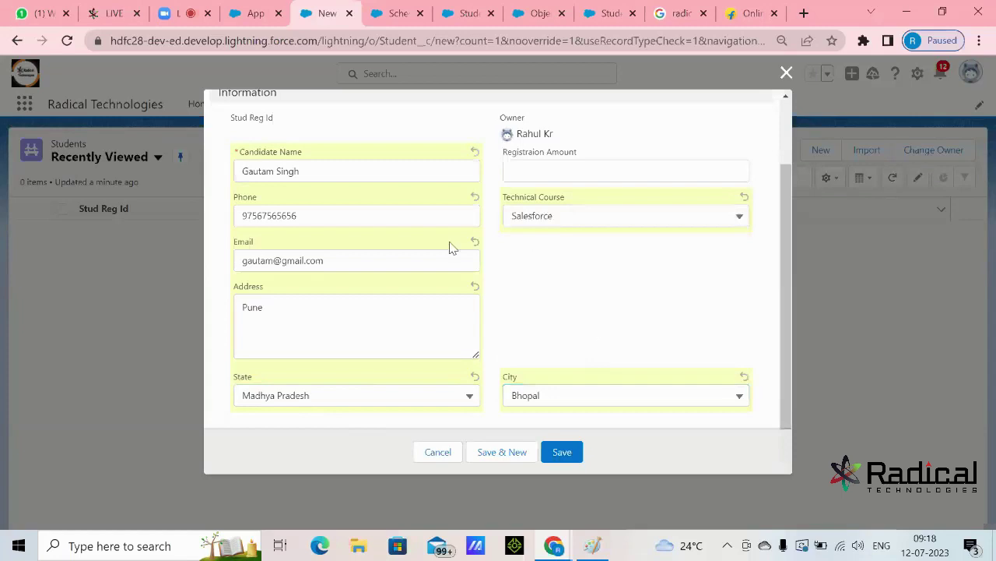
# - Enter a Registraion Amount of 2000
pyautogui.click(583, 170)
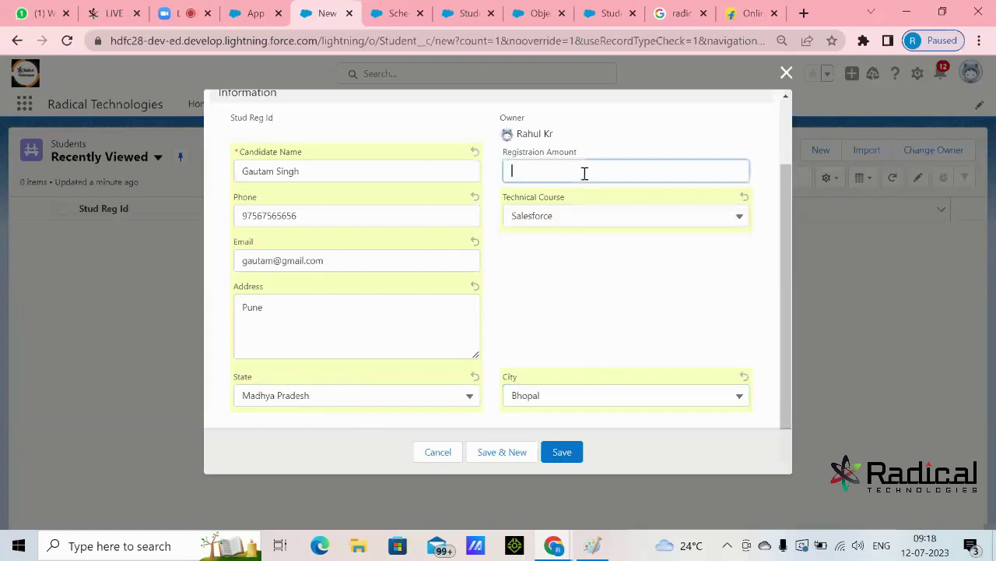
pyautogui.write('2000')
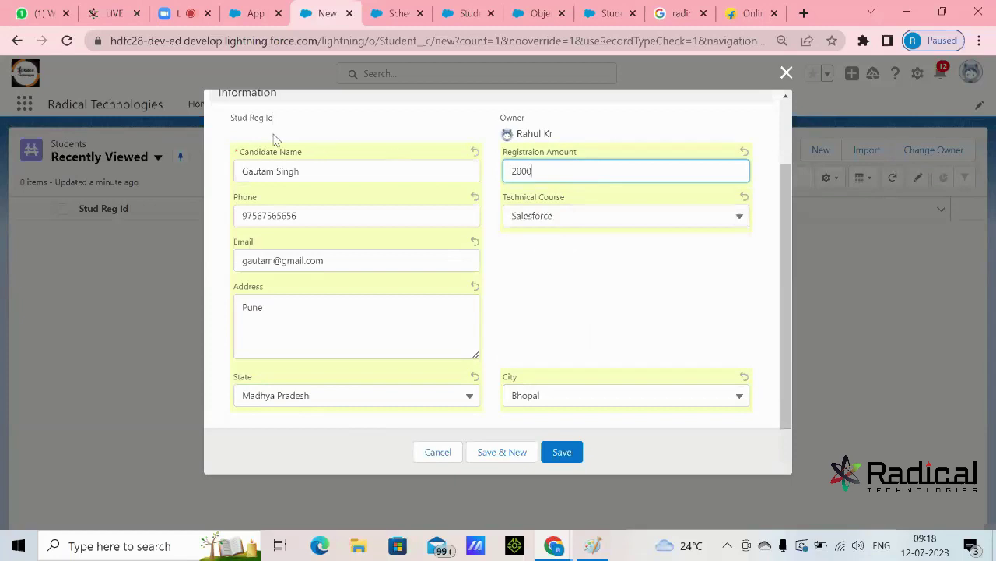
pyautogui.scroll(2, 462, 246)
pyautogui.moveTo(231, 197); pyautogui.dragTo(336, 202)
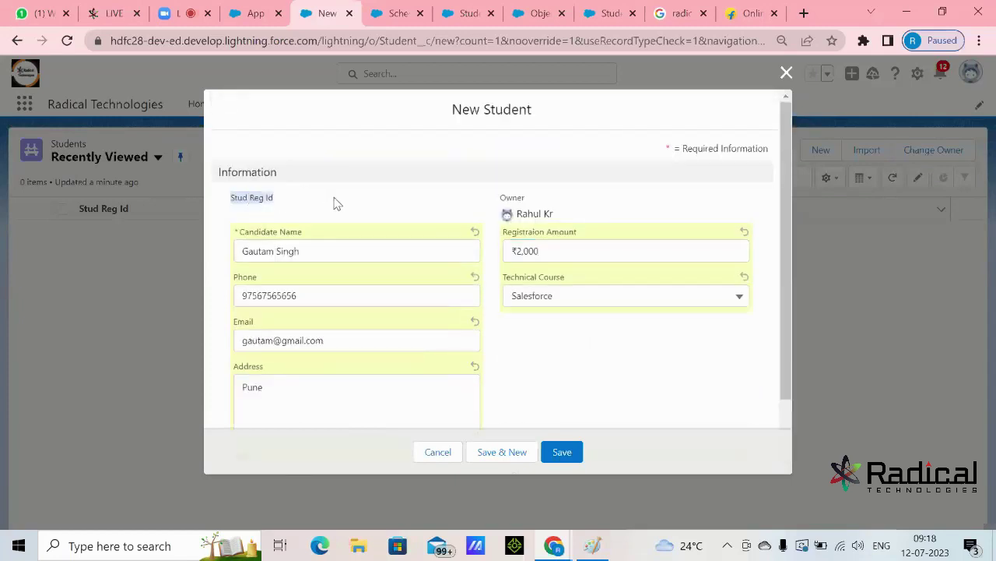
pyautogui.doubleClick(546, 252)
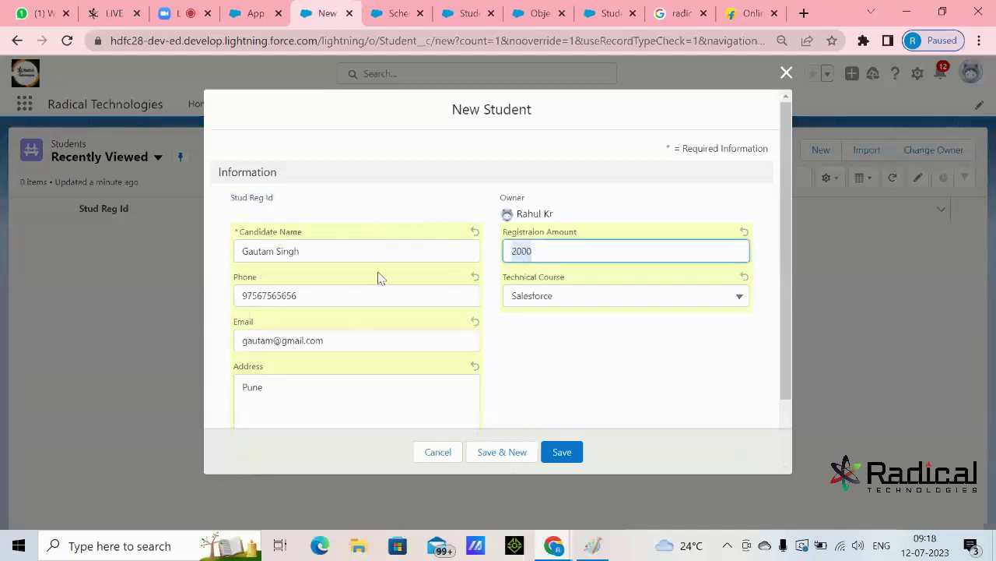
pyautogui.scroll(-1, 377, 265)
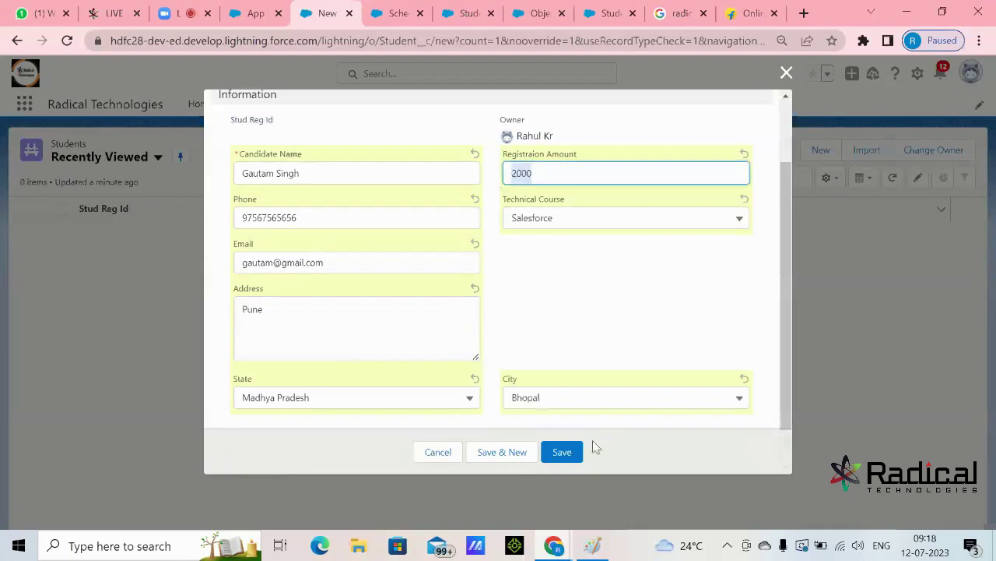
# - Save the student as RegId-003234, return to the Students list and start another record
pyautogui.click(565, 453)
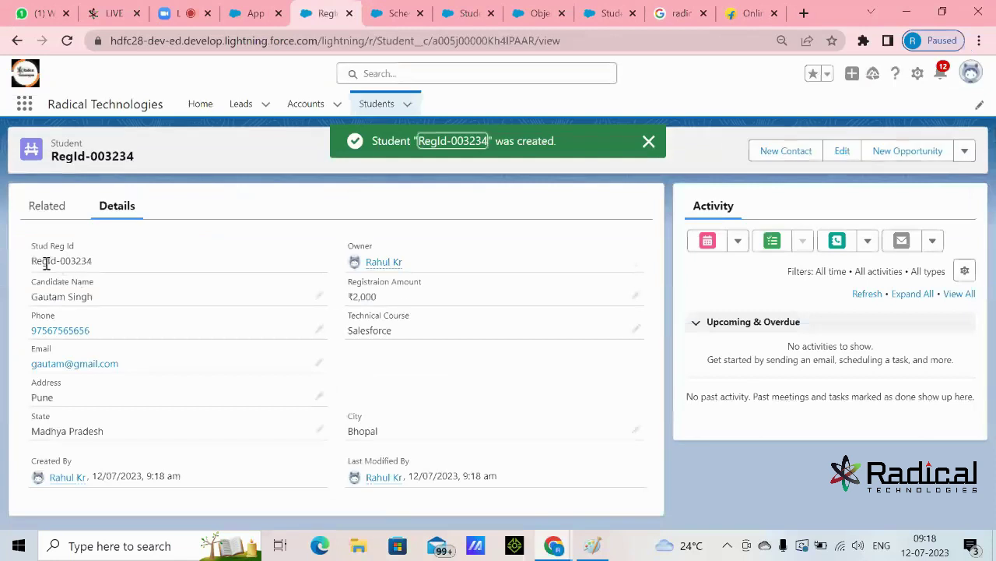
pyautogui.moveTo(32, 261); pyautogui.dragTo(296, 189)
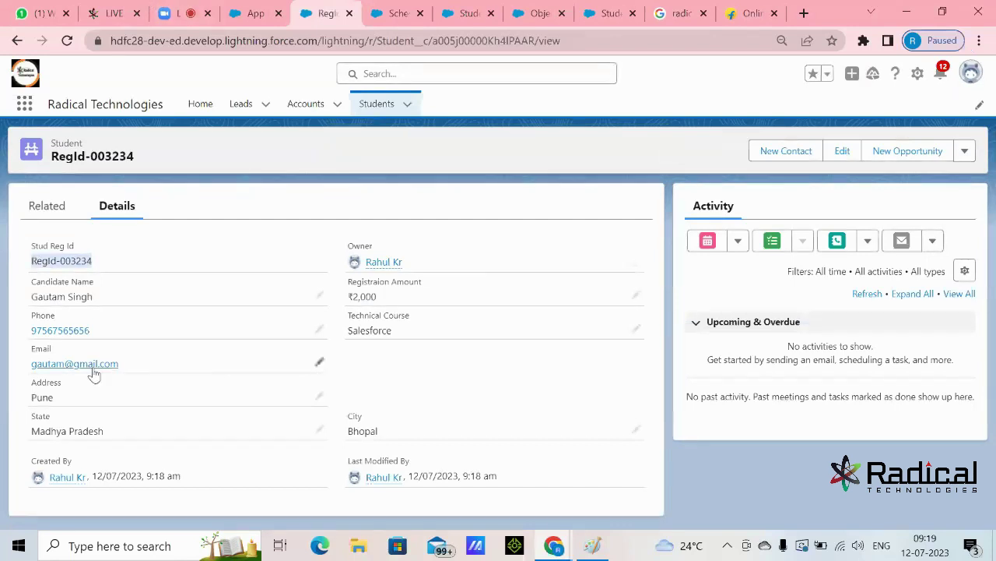
pyautogui.click(381, 104)
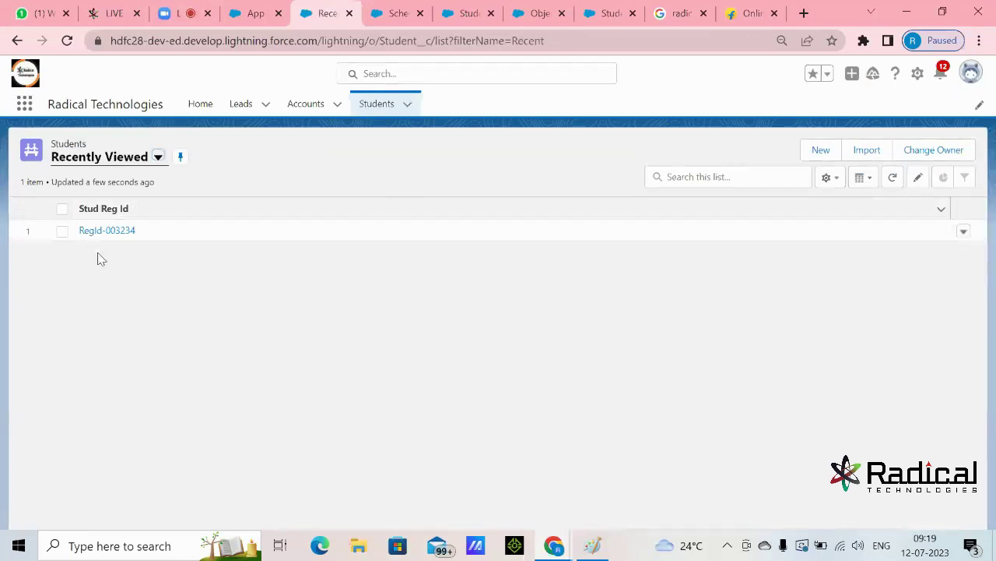
pyautogui.click(820, 150)
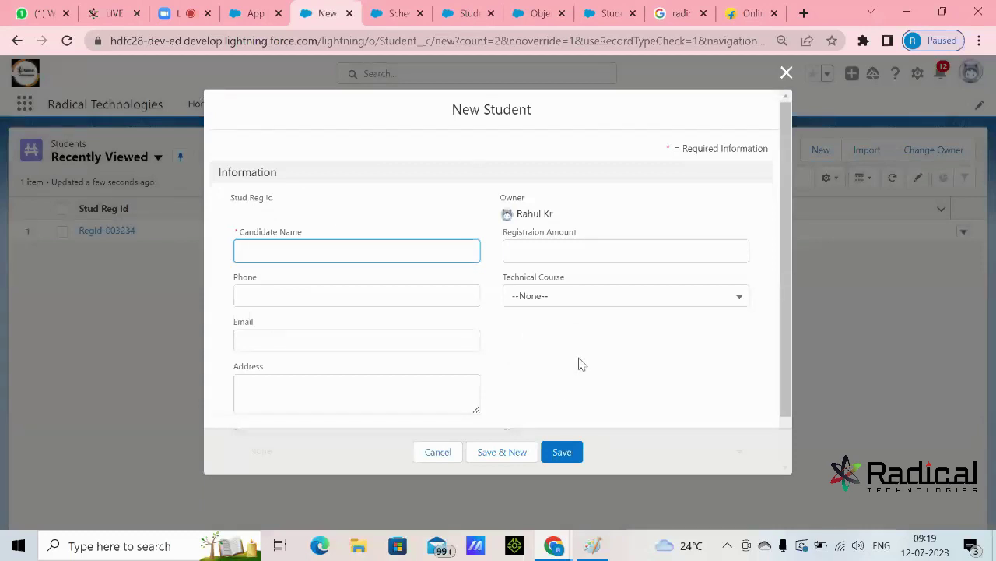
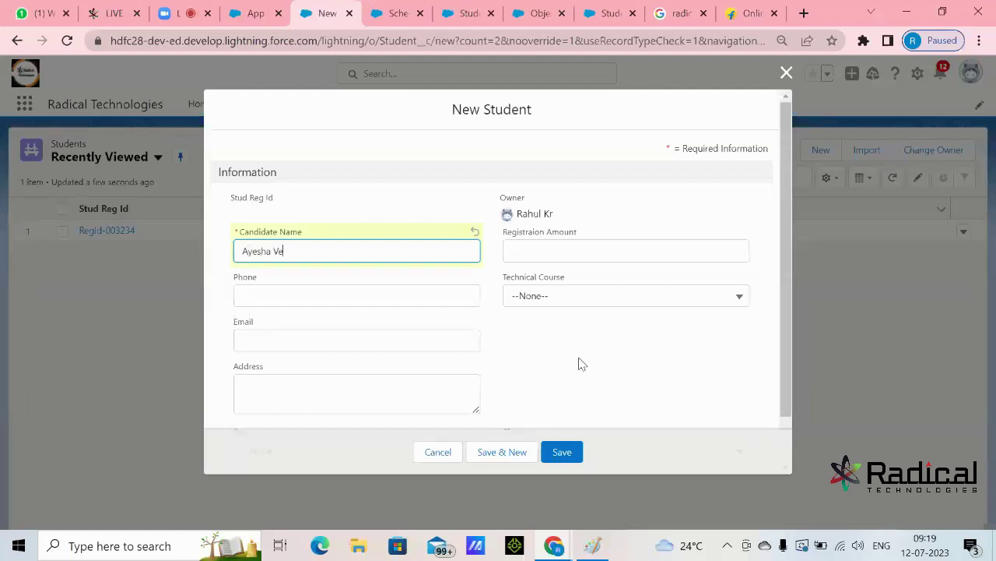
# - Enter the candidate's name and phone number, choosing Java as Technical Course
pyautogui.click(413, 299)
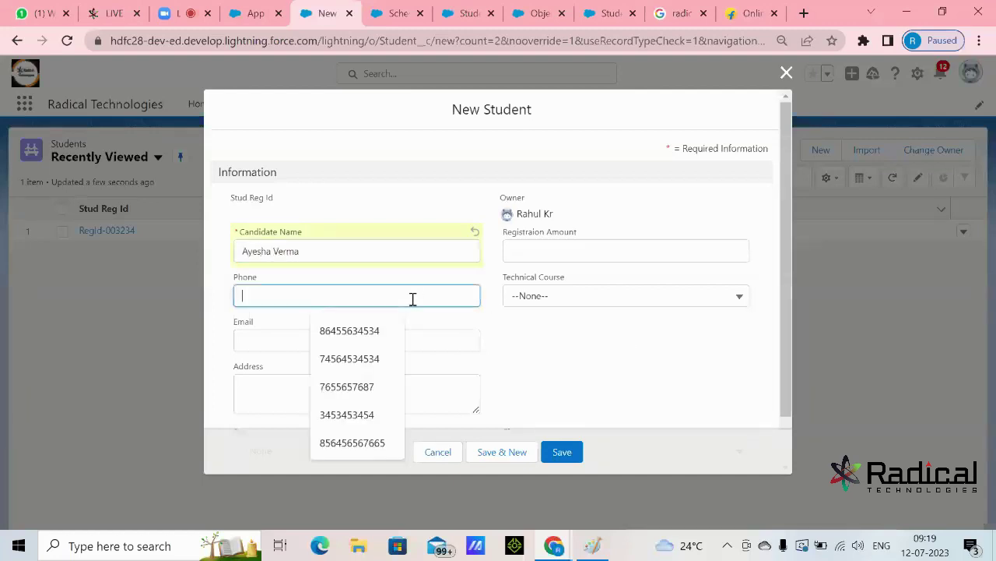
pyautogui.click(553, 296)
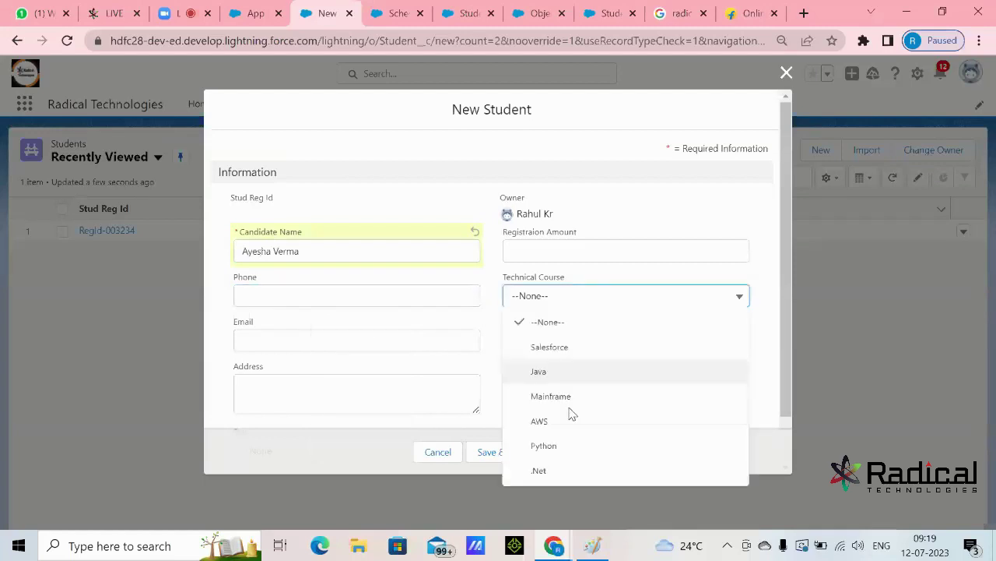
pyautogui.click(541, 377)
pyautogui.click(329, 295)
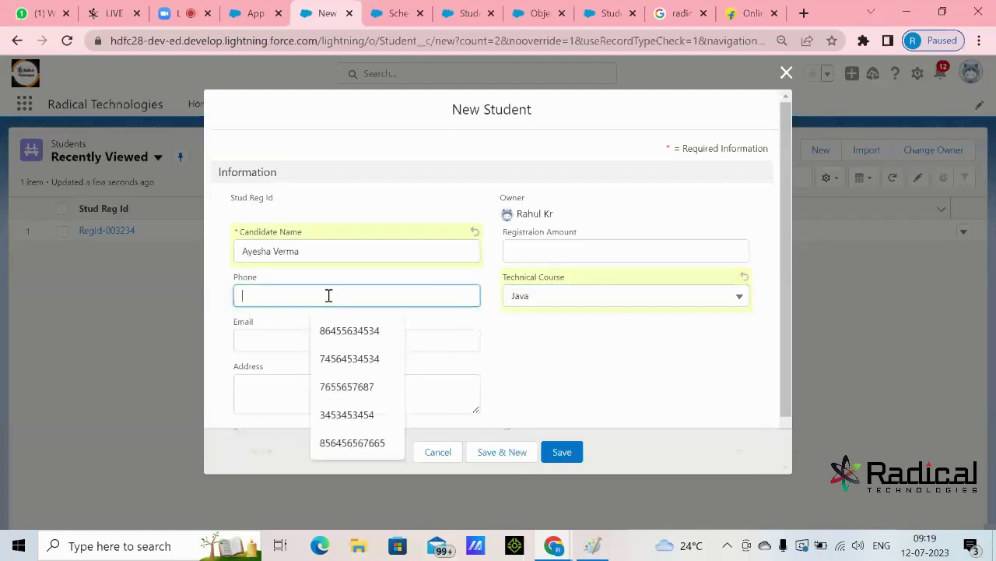
pyautogui.write('86765564')
# - Fill in the student's e-mail and address fields
pyautogui.click(346, 343)
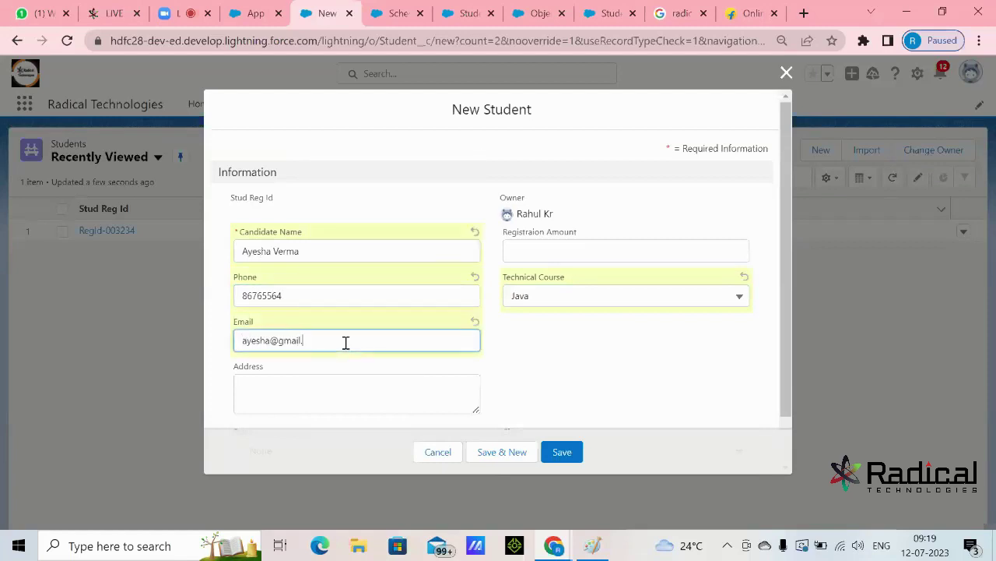
pyautogui.click(430, 377)
pyautogui.write('Mumbai')
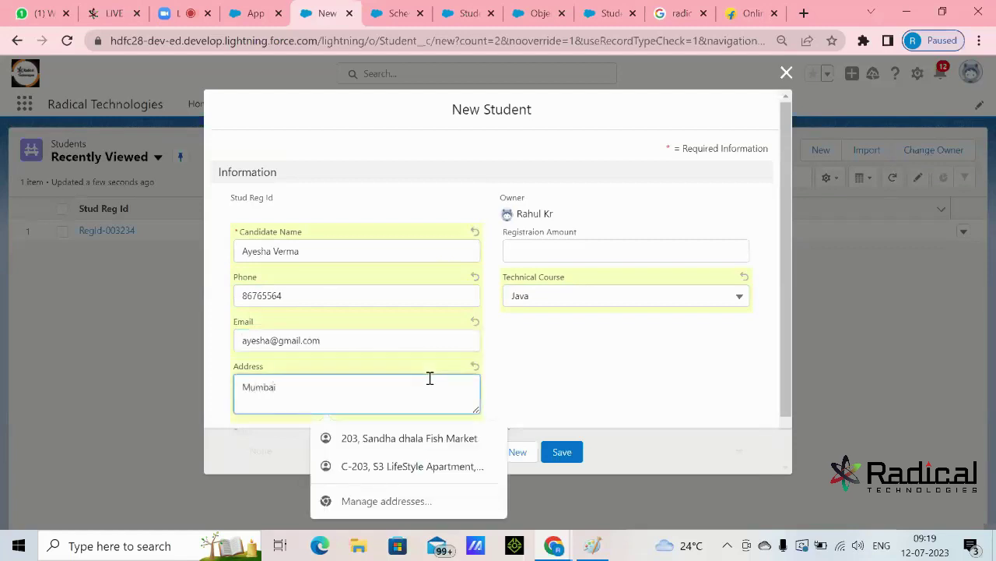
pyautogui.click(577, 352)
# - Set State to Maharashtra and City to Mumbai, replacing an initial Pune pick
pyautogui.scroll(-1, 506, 358)
pyautogui.click(401, 394)
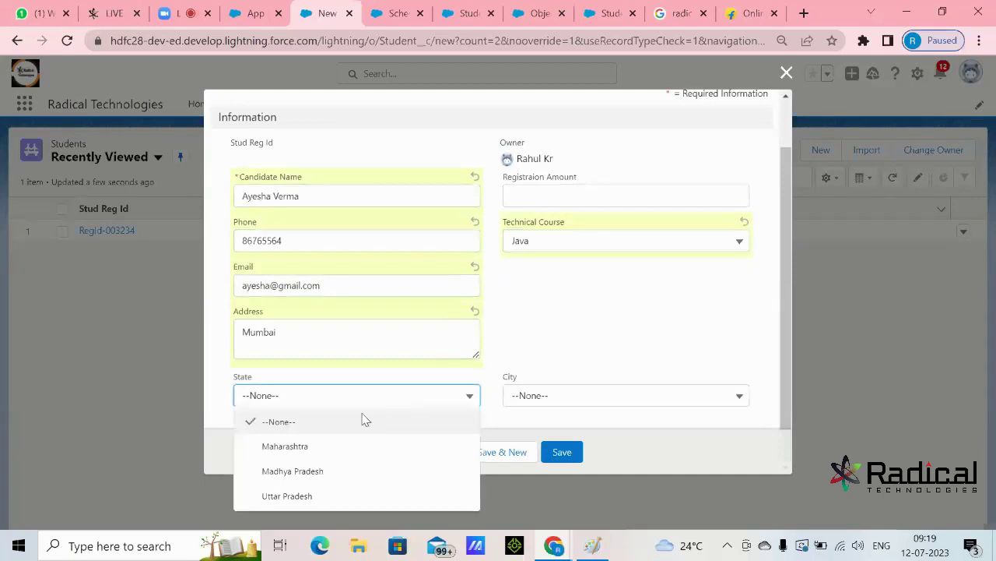
pyautogui.click(330, 448)
pyautogui.click(554, 397)
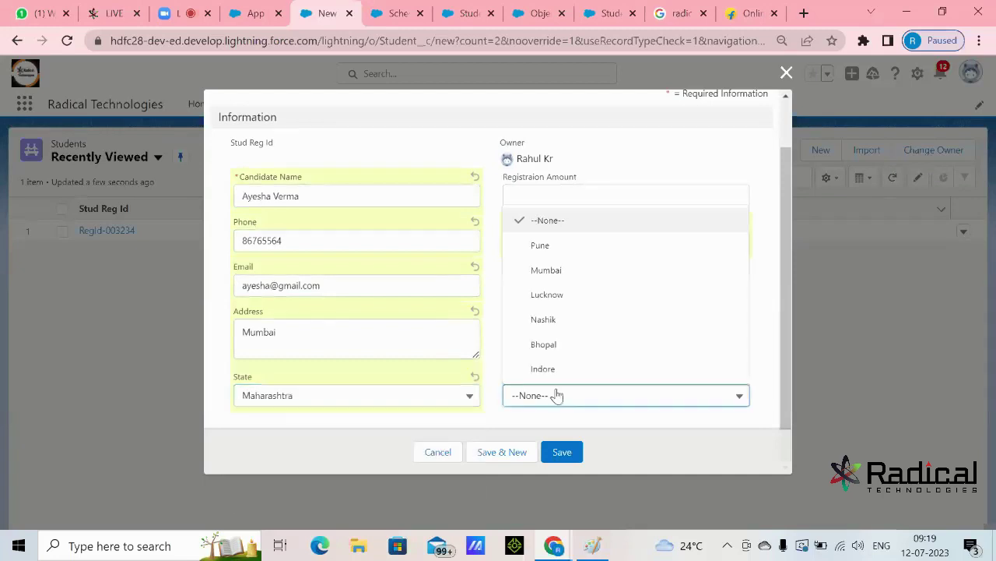
pyautogui.click(574, 246)
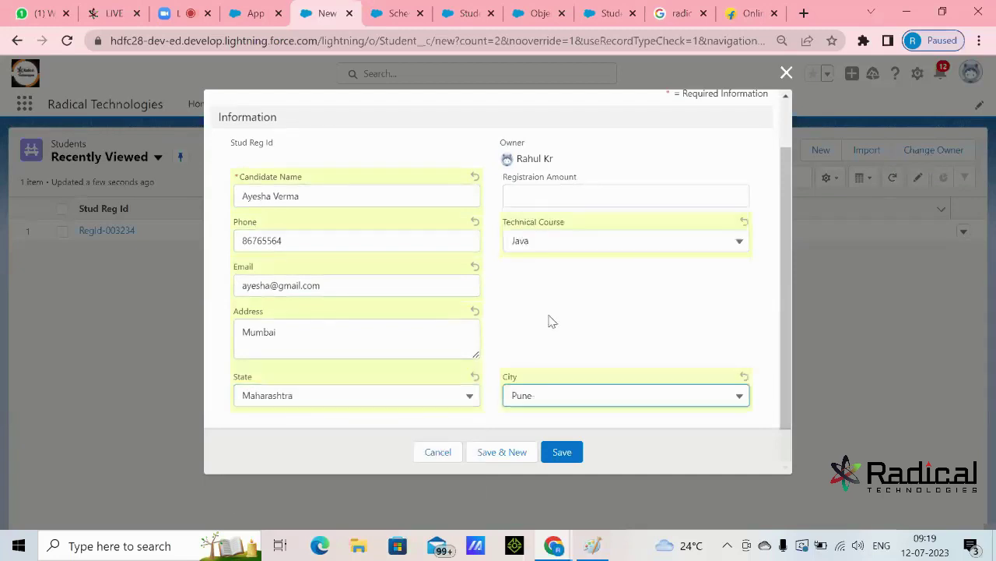
pyautogui.click(565, 399)
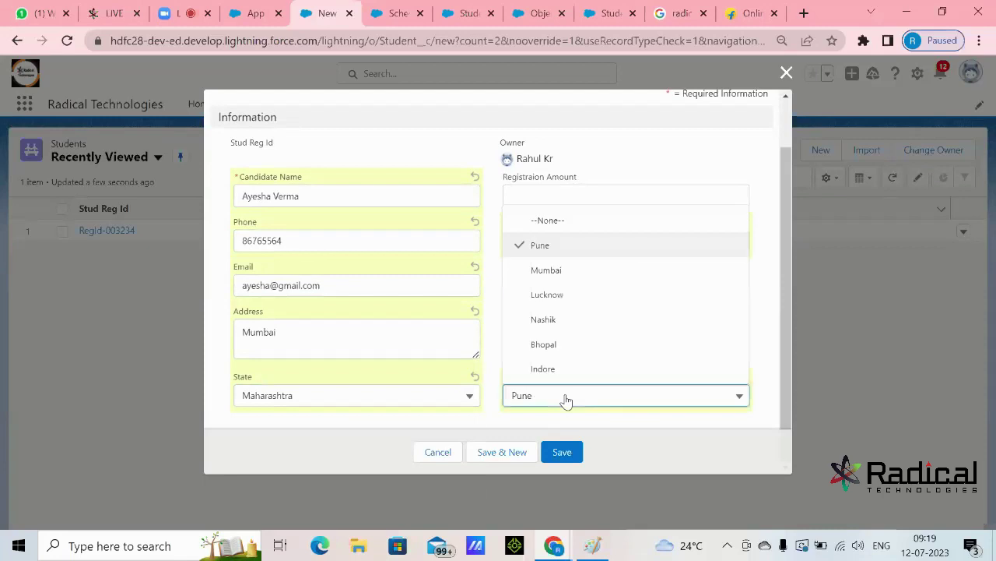
pyautogui.click(566, 270)
# - Enter a Registraion Amount of 1500 and save the second student
pyautogui.click(550, 194)
pyautogui.write('1500')
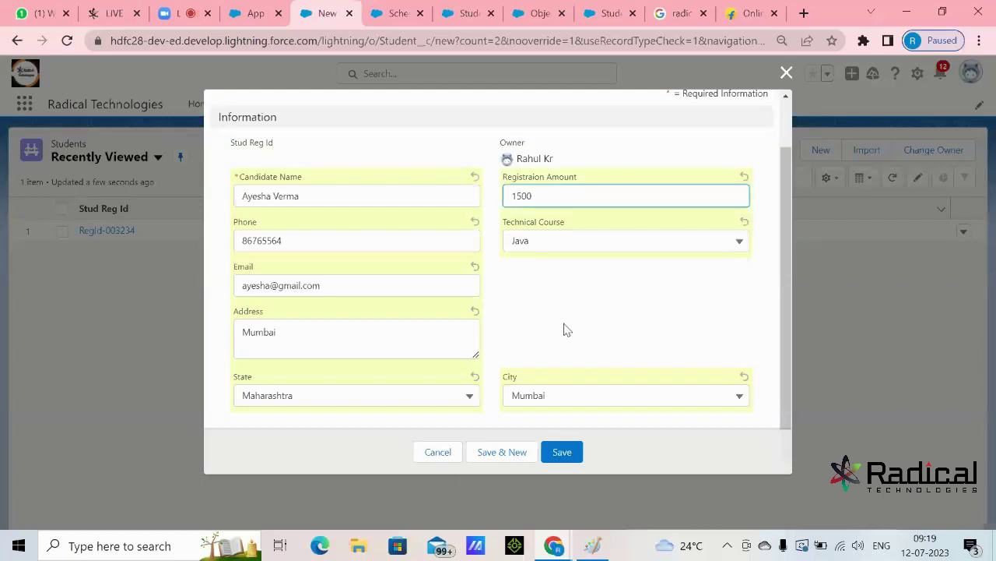
pyautogui.click(568, 330)
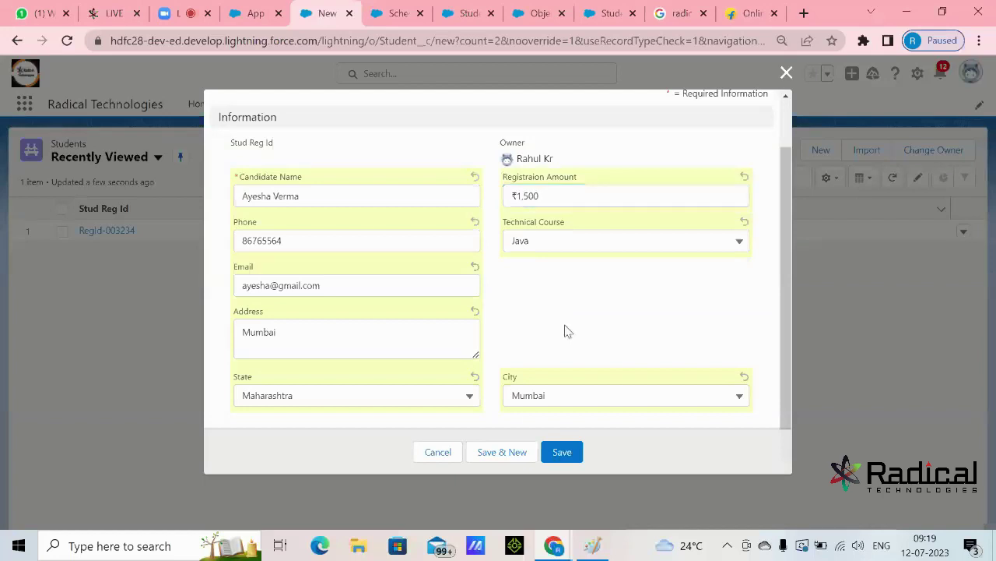
pyautogui.click(569, 452)
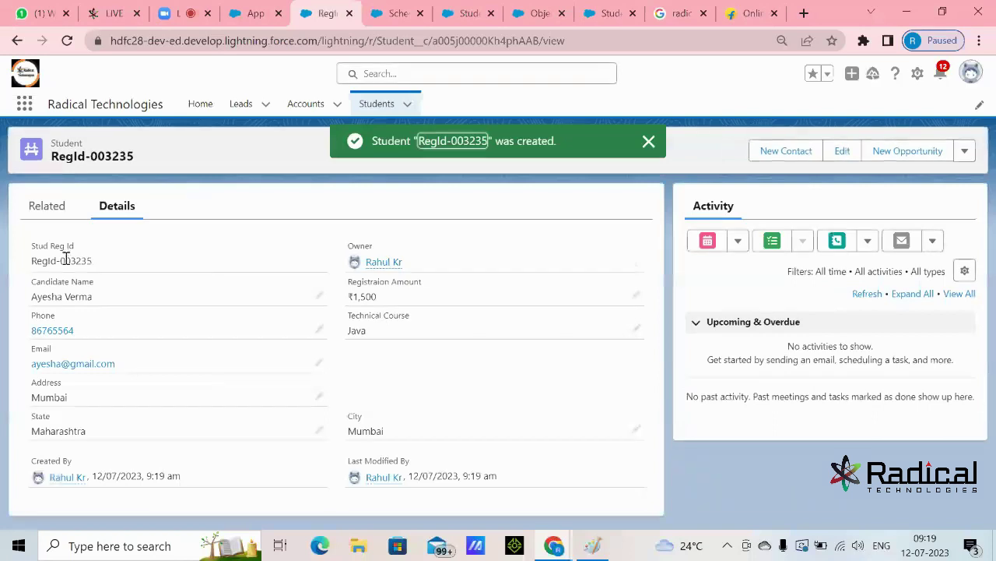
# - Note the new RegId-003235 and go back to the Students list
pyautogui.moveTo(66, 259); pyautogui.dragTo(94, 265)
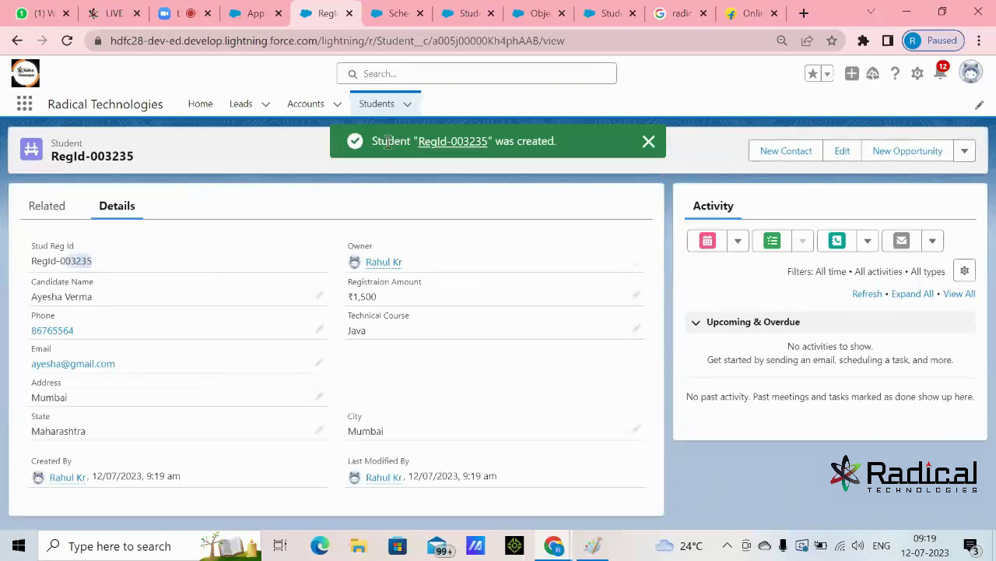
pyautogui.click(377, 103)
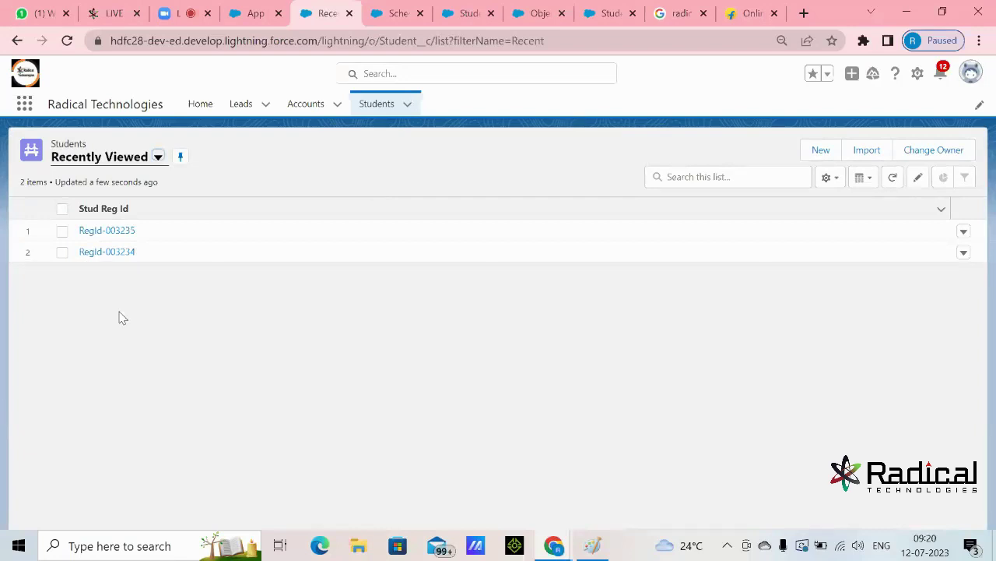
# - Start a New Student, view Technical Course choices without picking, then cancel the form
pyautogui.click(820, 149)
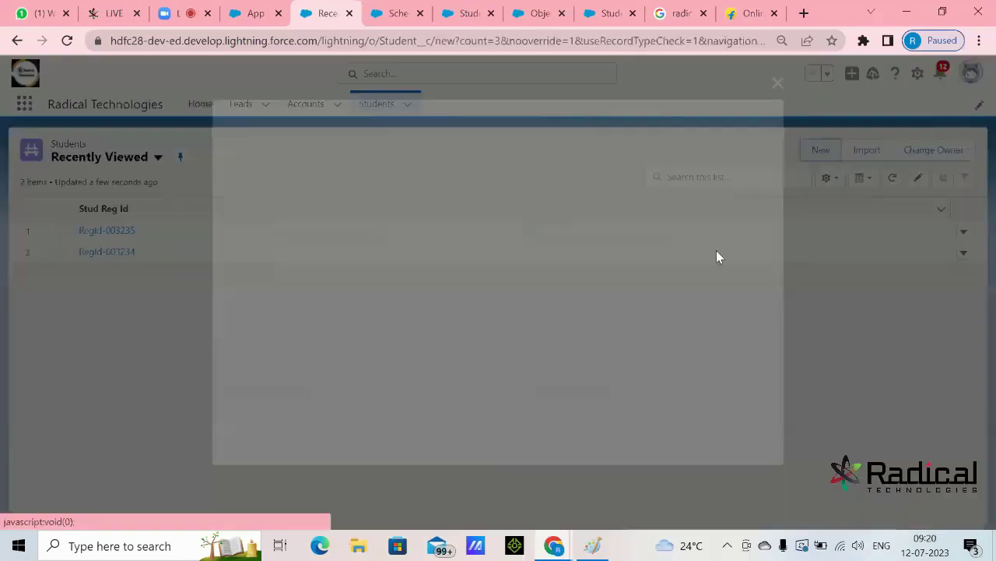
pyautogui.scroll(-2, 553, 318)
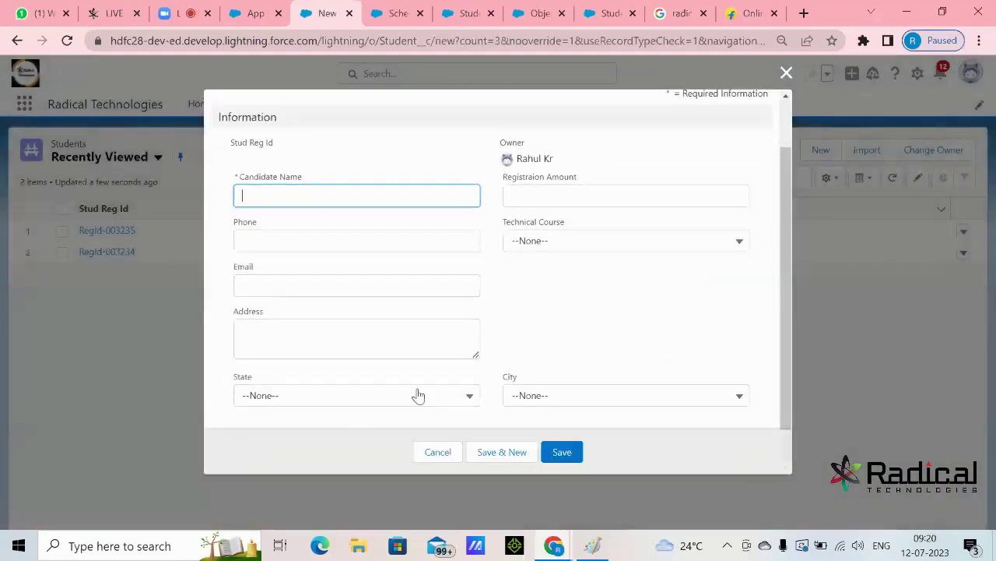
pyautogui.click(589, 244)
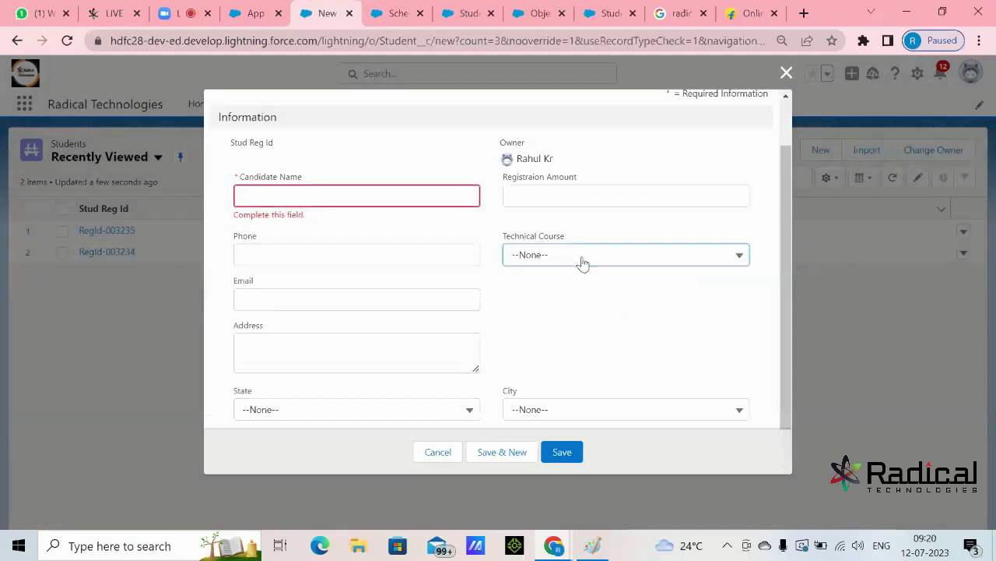
pyautogui.click(576, 258)
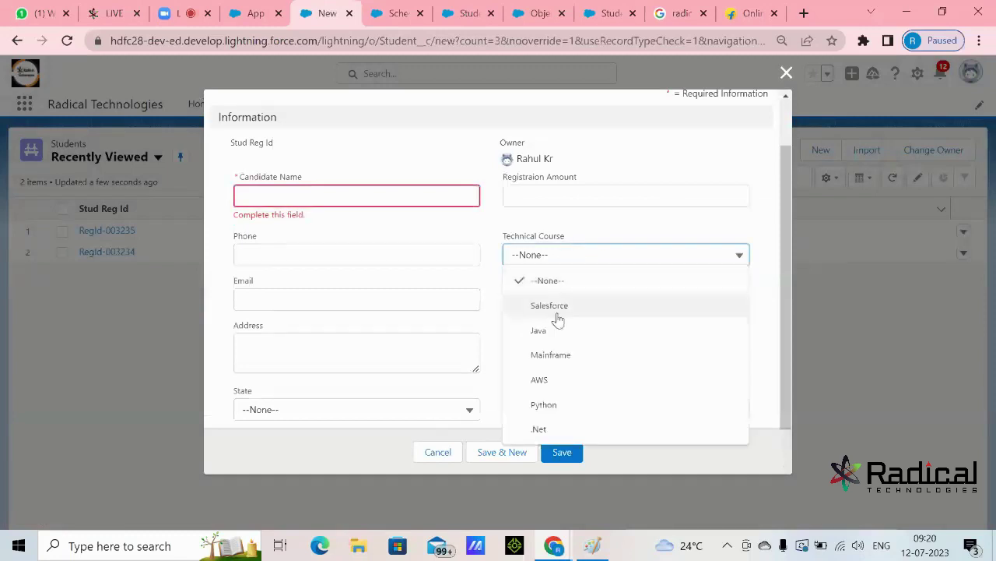
pyautogui.click(492, 330)
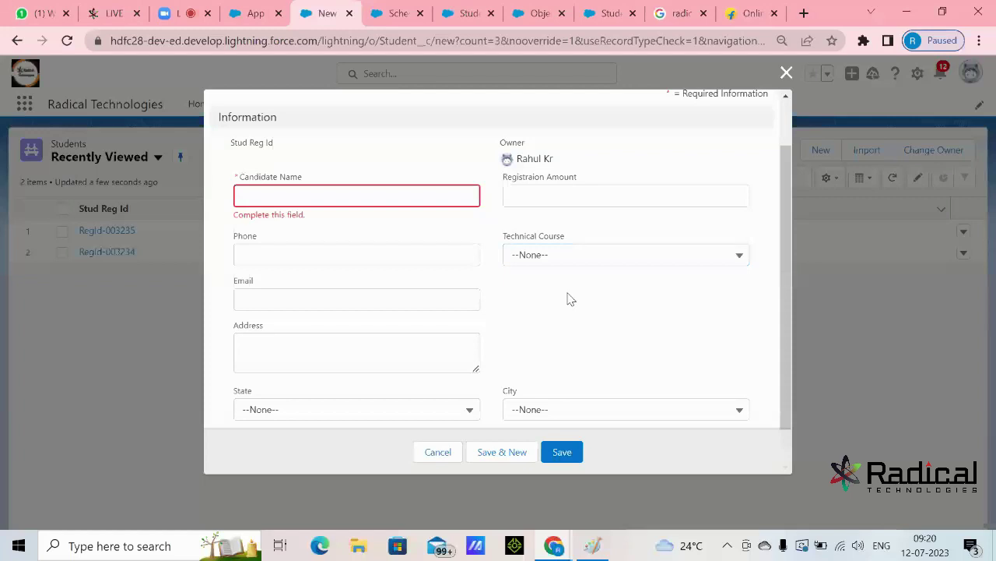
pyautogui.scroll(-1, 569, 298)
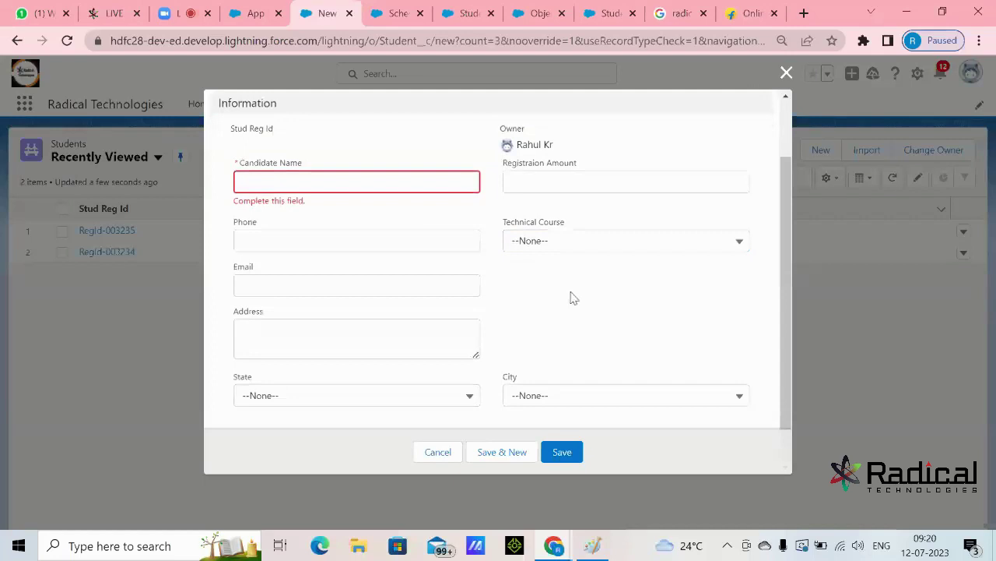
pyautogui.click(438, 451)
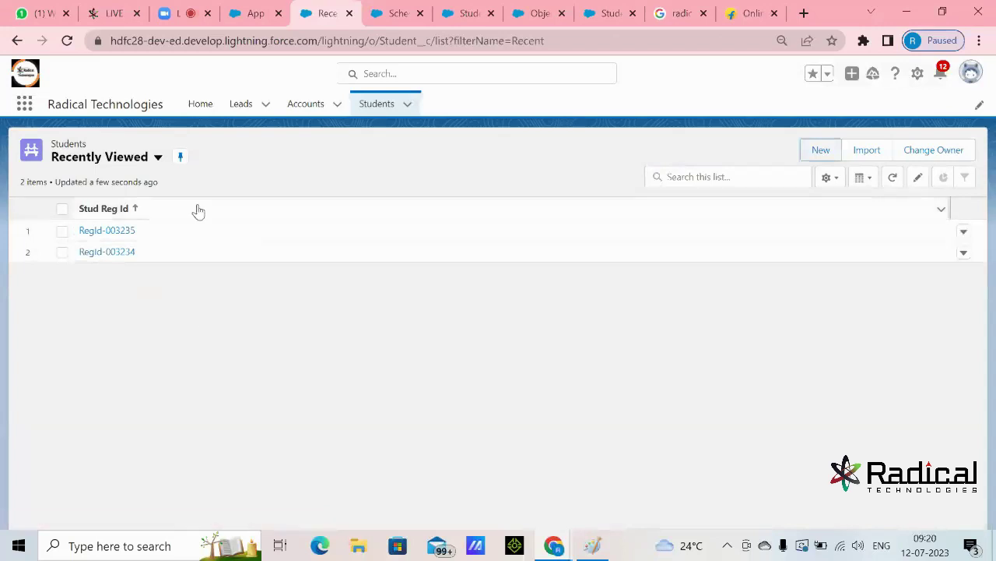
# - Switch to the All students list view and open record RegId-003234
pyautogui.click(157, 157)
pyautogui.click(117, 205)
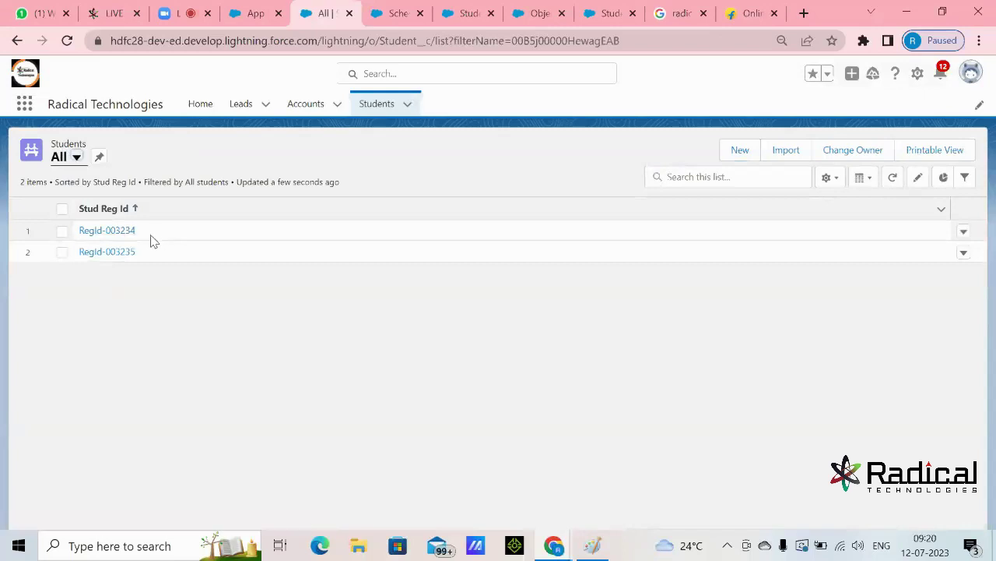
pyautogui.moveTo(138, 230); pyautogui.dragTo(94, 230)
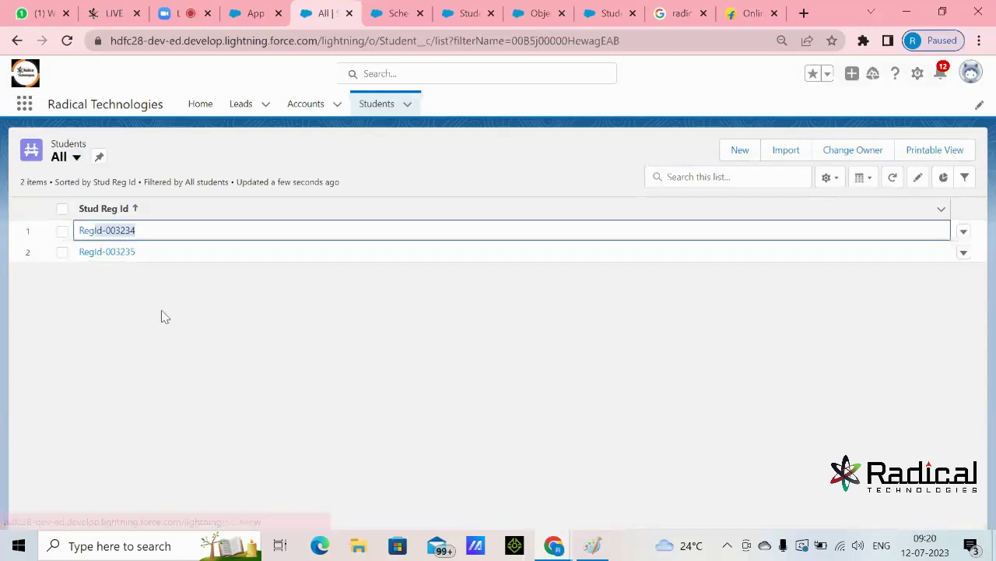
pyautogui.click(125, 232)
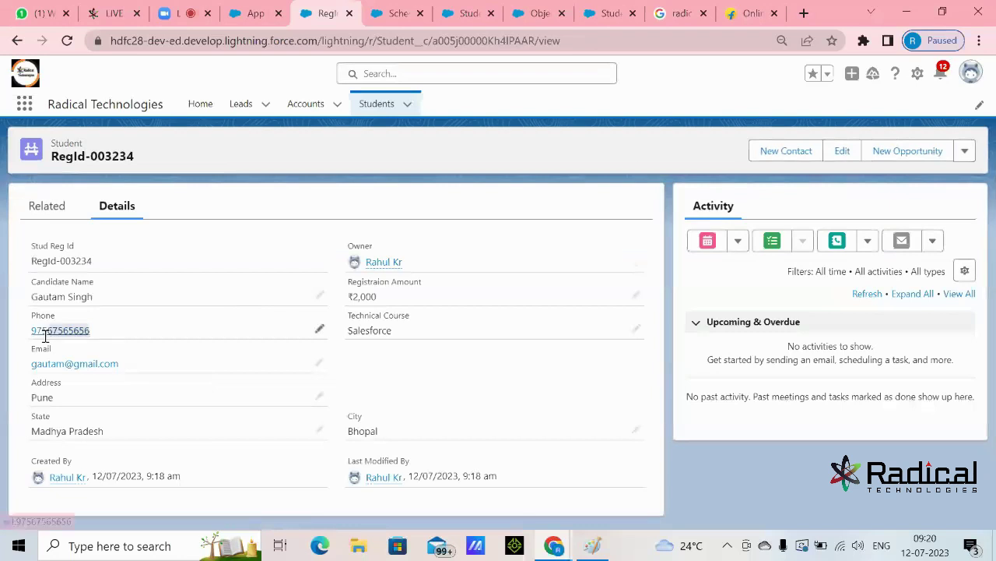
# - Check the record's phone number, then return to the All students list view
pyautogui.moveTo(45, 335); pyautogui.dragTo(4, 341)
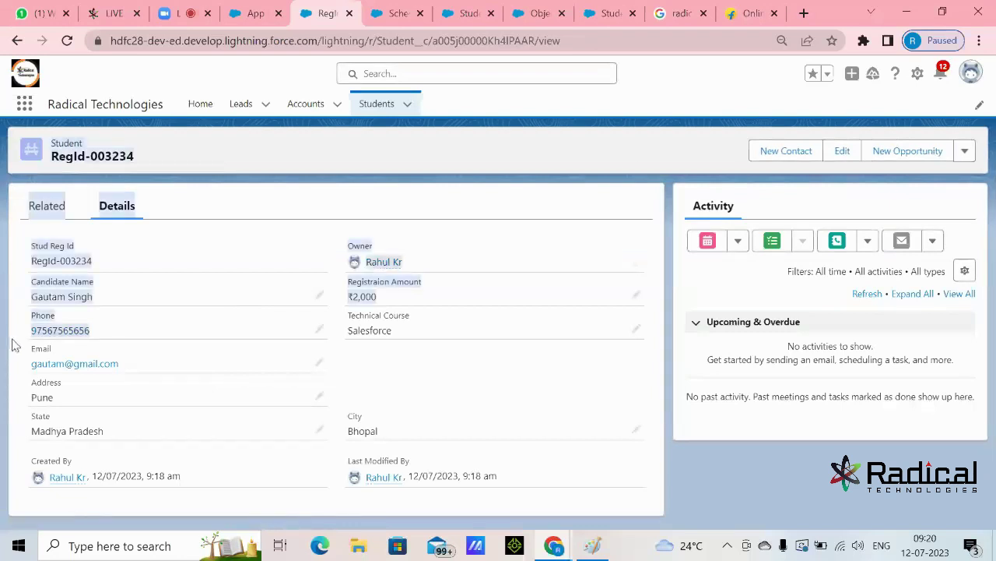
pyautogui.click(14, 344)
pyautogui.click(387, 107)
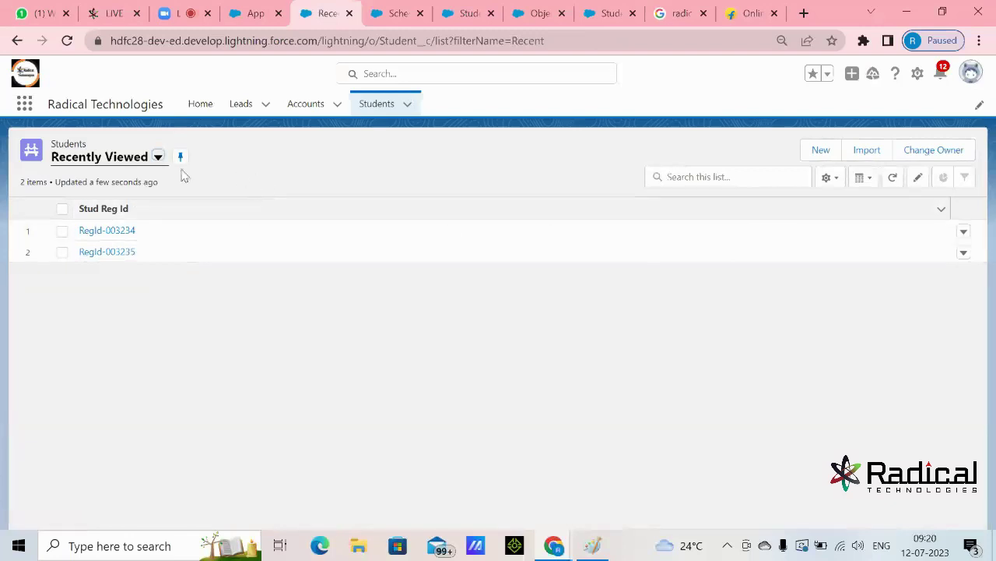
pyautogui.click(157, 157)
pyautogui.click(125, 205)
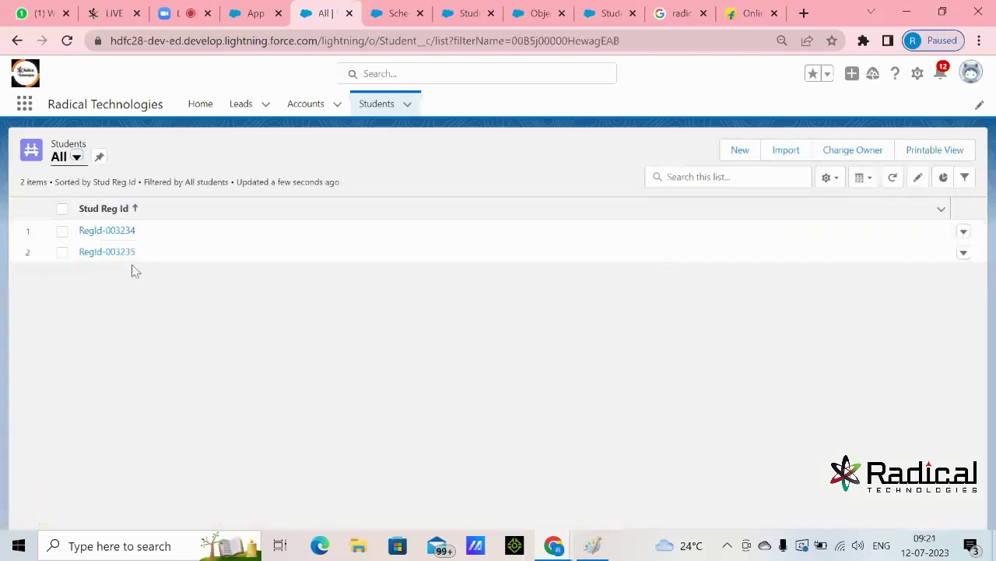
# - In Select Fields to Display, add Candidate Name and Phone to Visible Fields
pyautogui.click(828, 177)
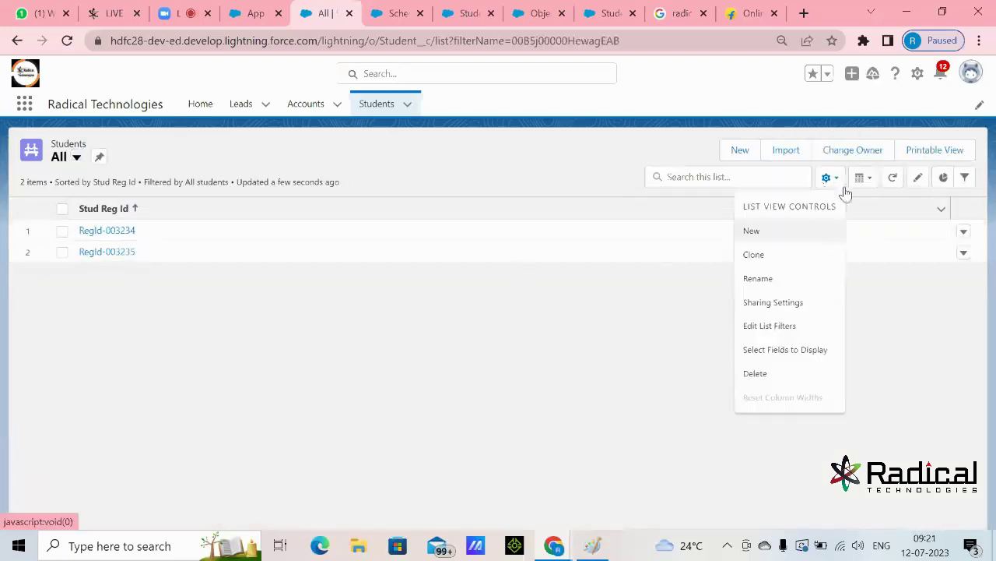
pyautogui.click(793, 352)
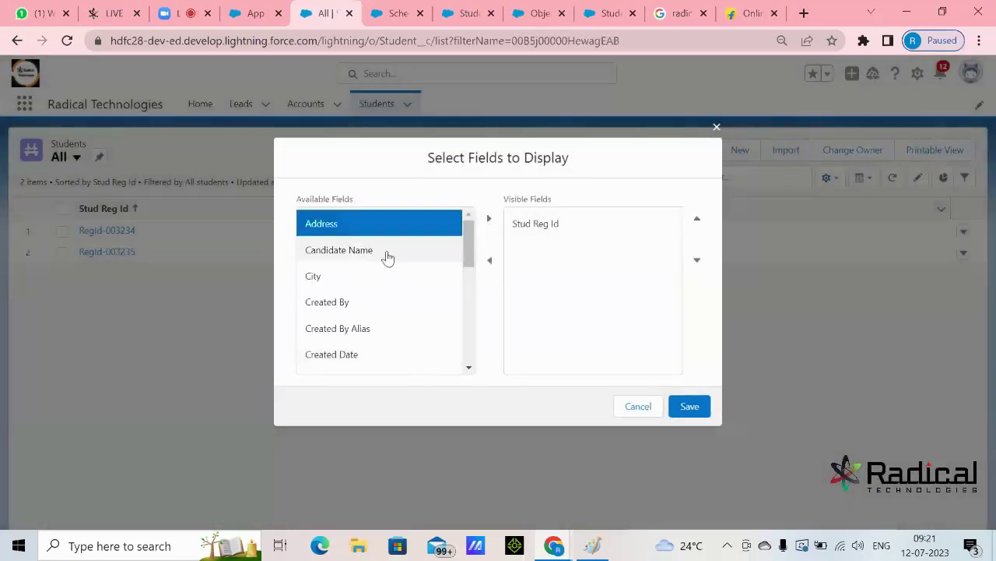
pyautogui.click(385, 253)
pyautogui.click(489, 219)
pyautogui.moveTo(471, 260); pyautogui.dragTo(470, 335)
pyautogui.click(402, 316)
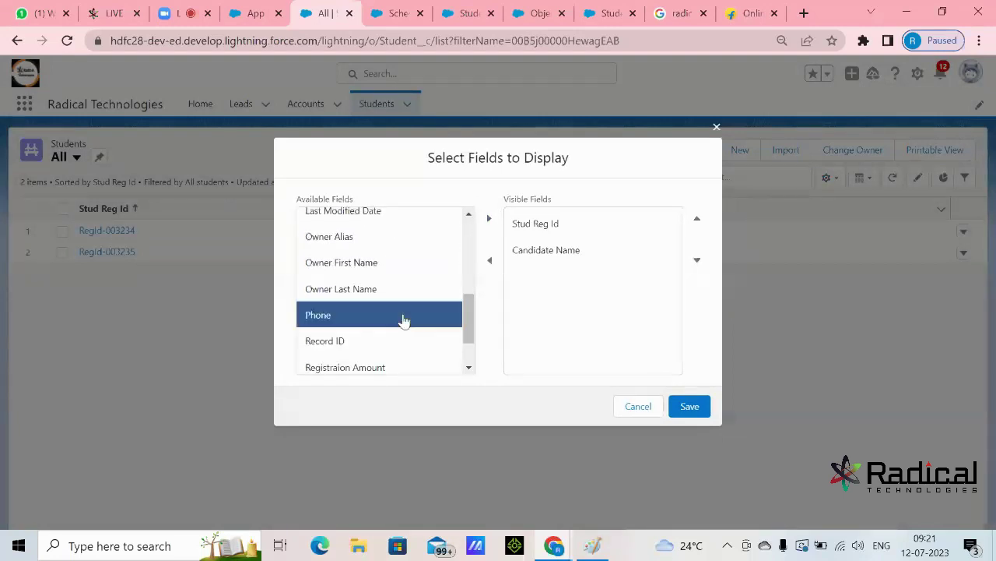
pyautogui.click(489, 220)
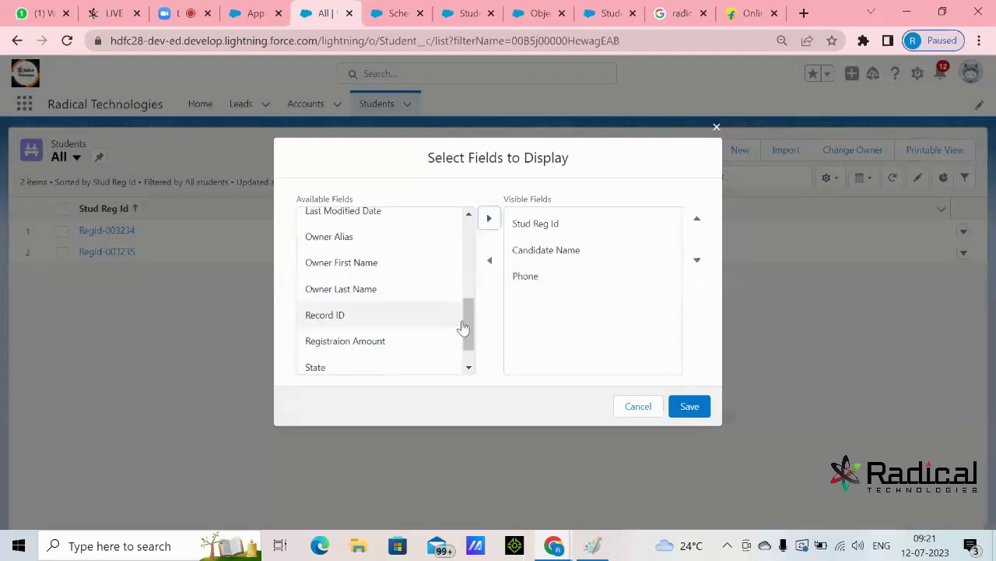
pyautogui.moveTo(468, 328); pyautogui.dragTo(467, 338)
# - Add Registraion Amount and Technical Course, then save the columns, retrying after the error
pyautogui.click(400, 312)
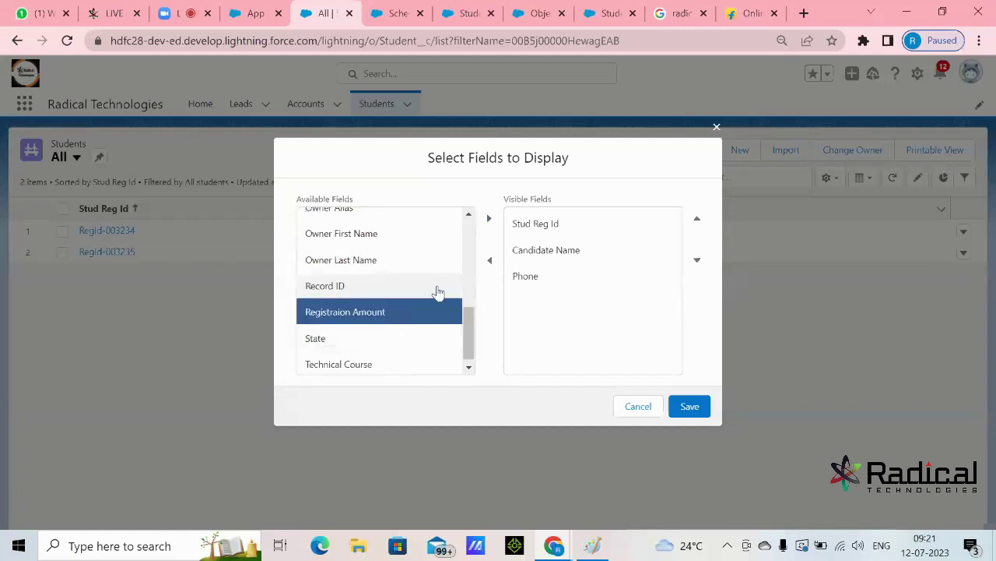
pyautogui.click(489, 218)
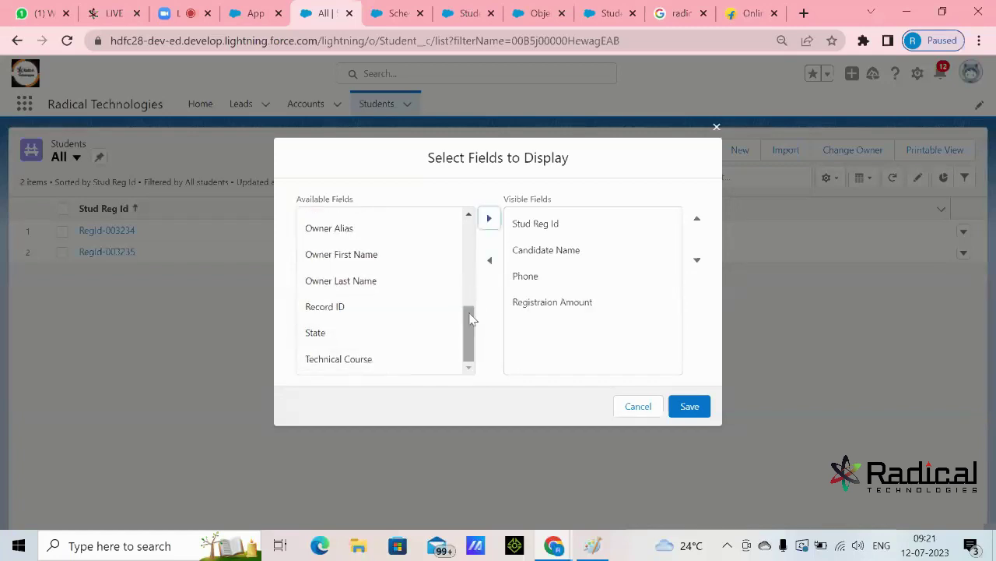
pyautogui.moveTo(466, 325); pyautogui.dragTo(467, 339)
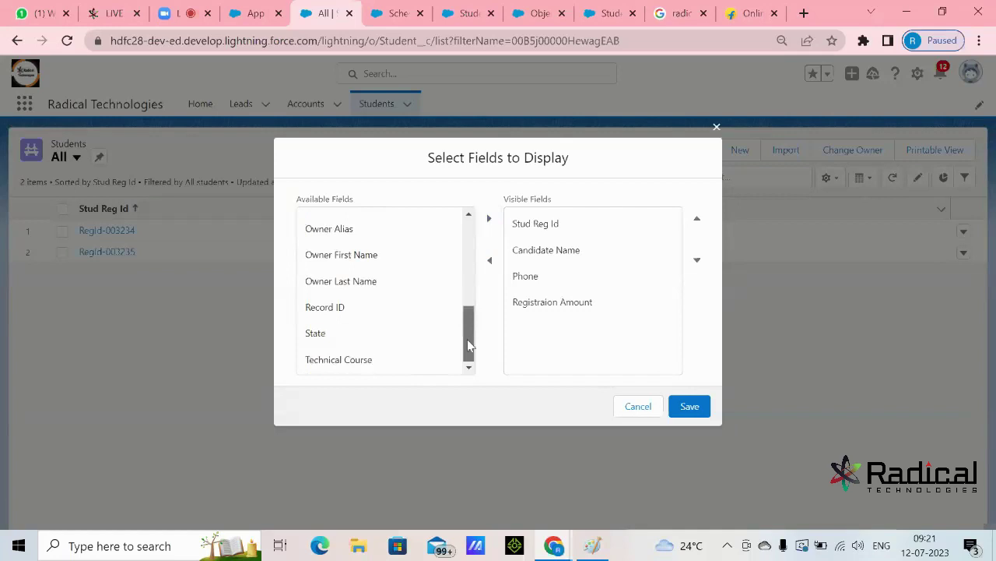
pyautogui.click(369, 358)
pyautogui.click(489, 219)
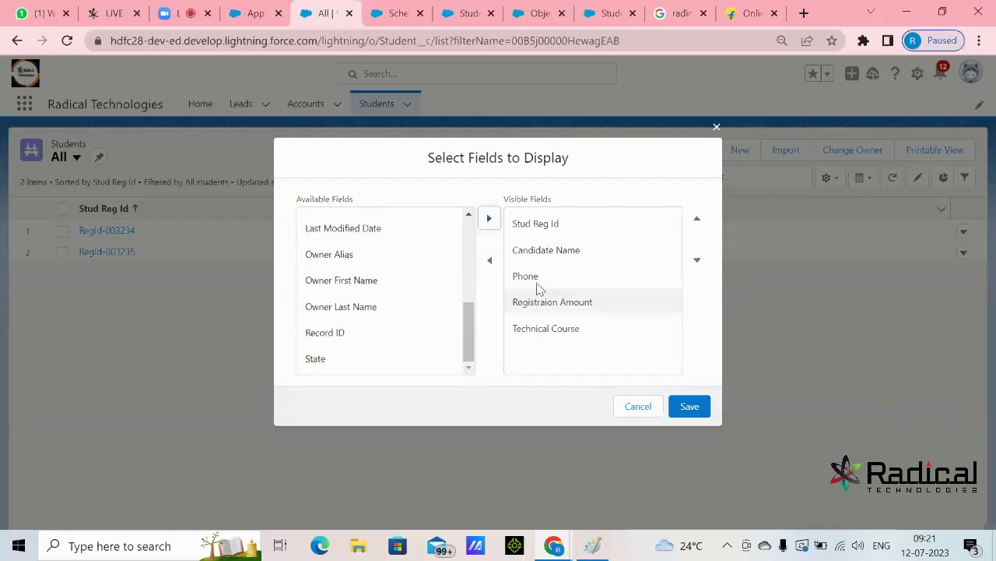
pyautogui.click(686, 410)
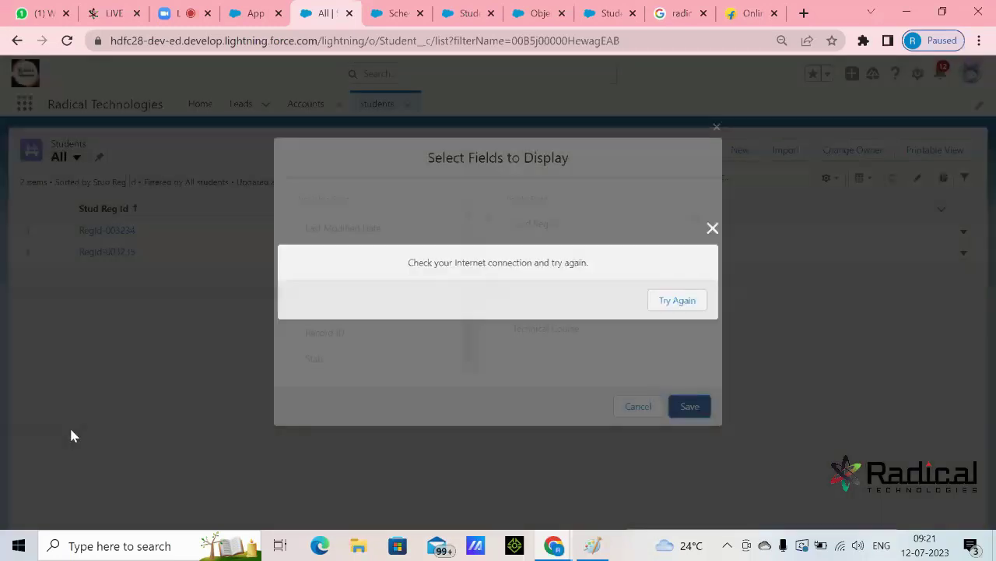
pyautogui.click(686, 303)
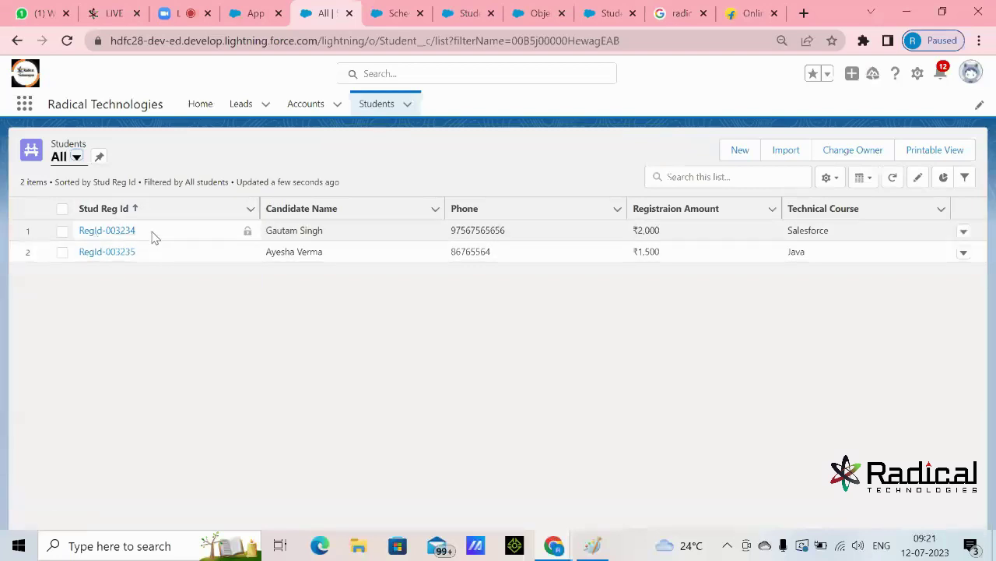
pyautogui.click(233, 225)
pyautogui.moveTo(340, 238); pyautogui.dragTo(278, 236)
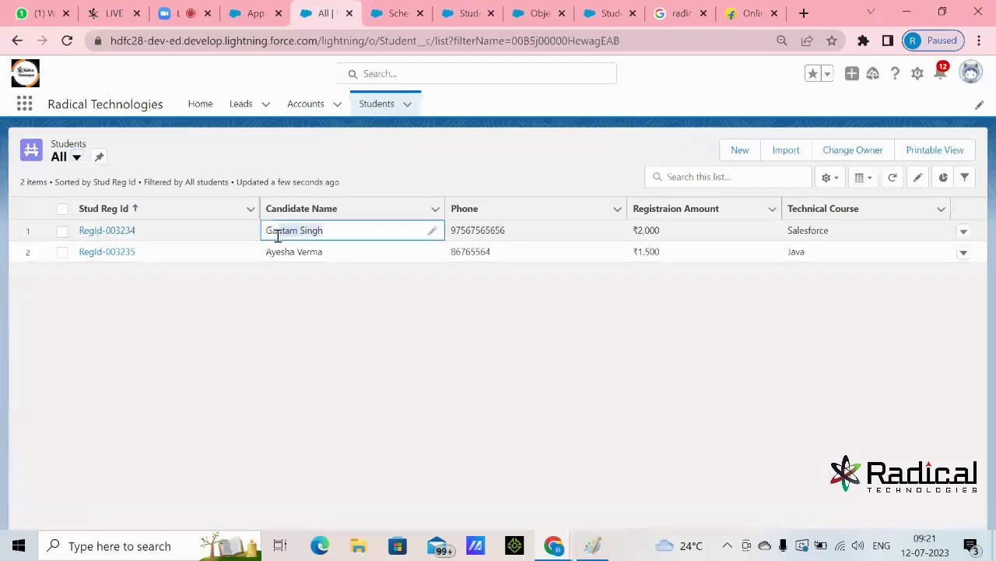
pyautogui.moveTo(512, 232); pyautogui.dragTo(454, 232)
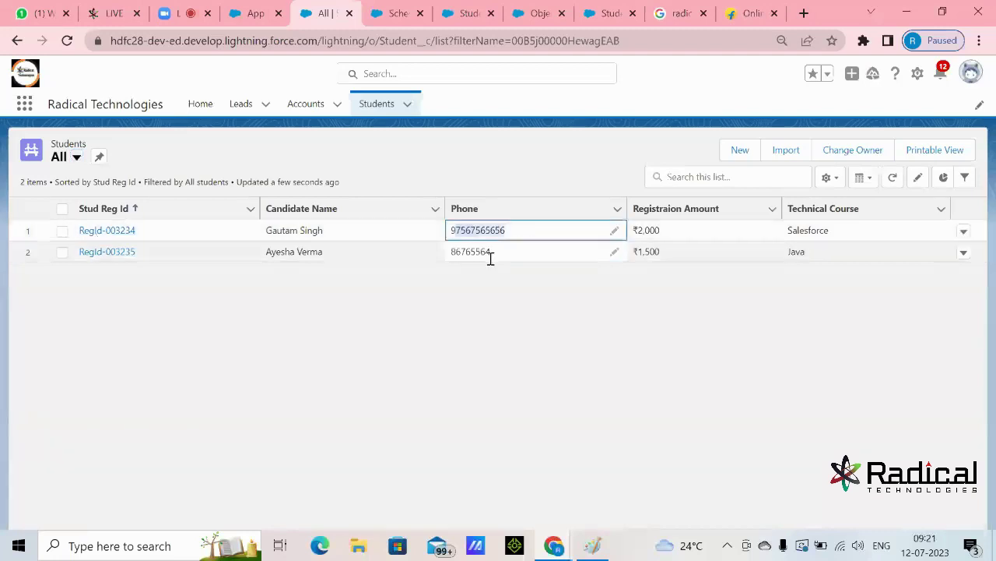
pyautogui.click(668, 233)
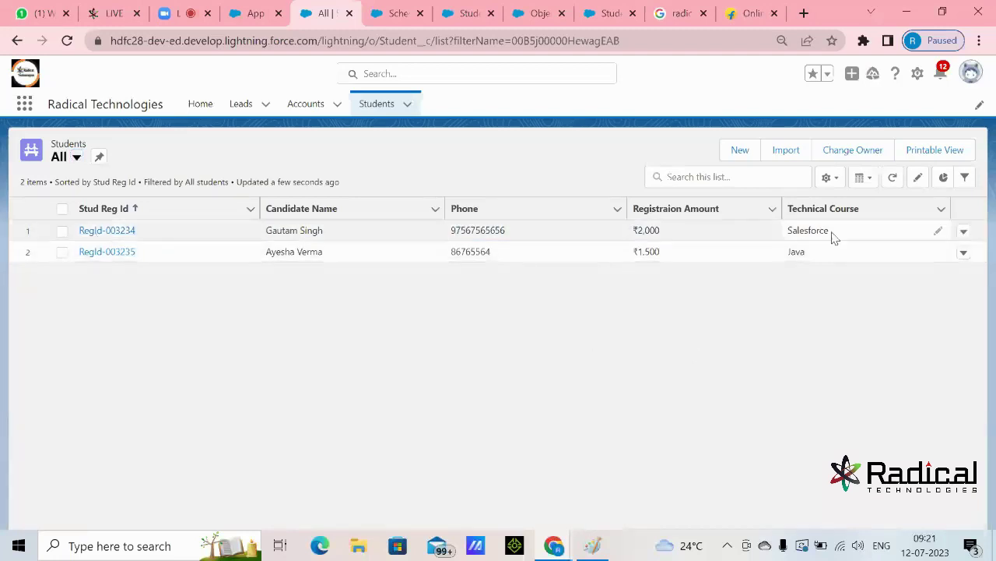
pyautogui.moveTo(837, 232); pyautogui.dragTo(796, 231)
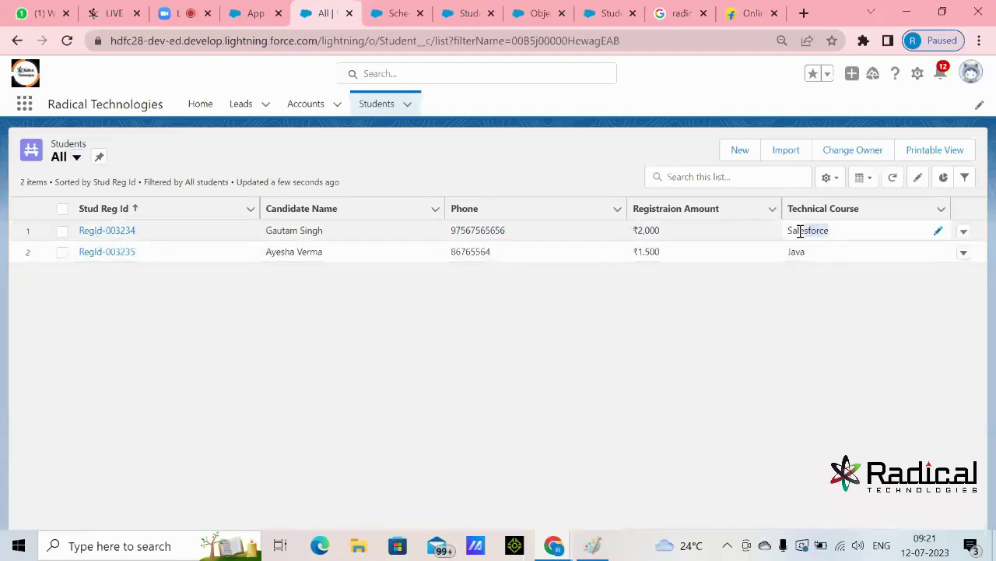
pyautogui.click(668, 365)
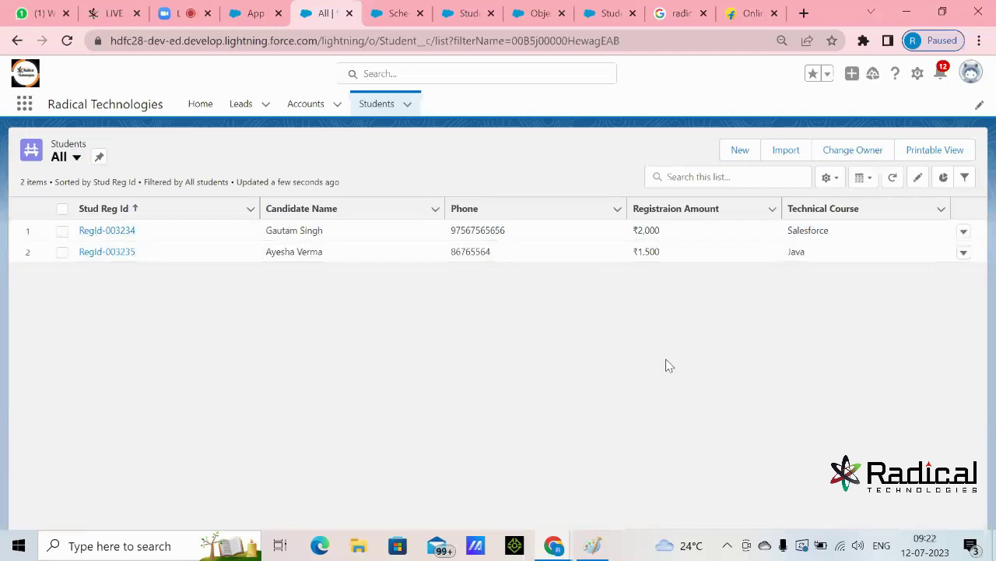
pyautogui.click(378, 105)
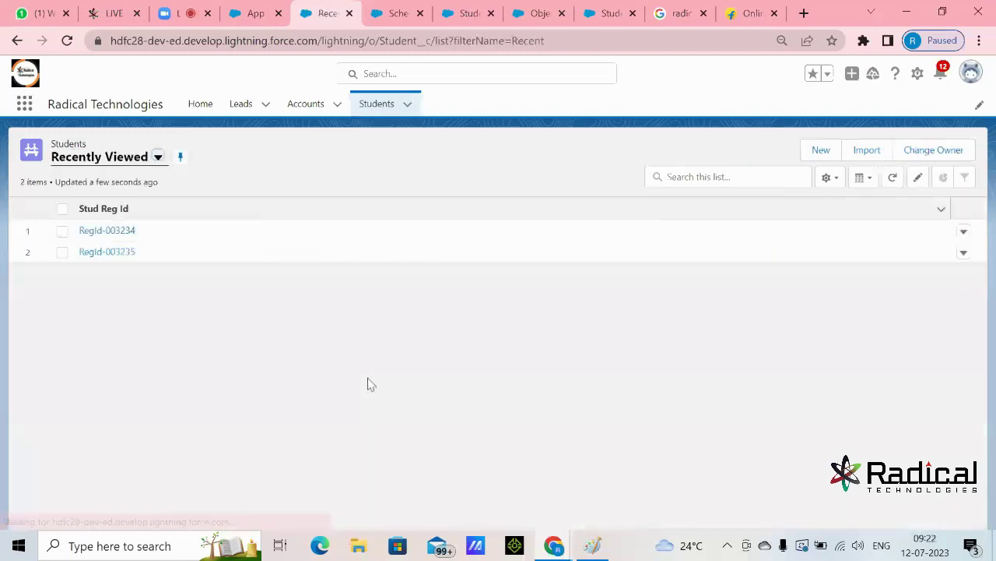
# - Switch the Students list view from Recently Viewed to All to show both student records
pyautogui.click(157, 157)
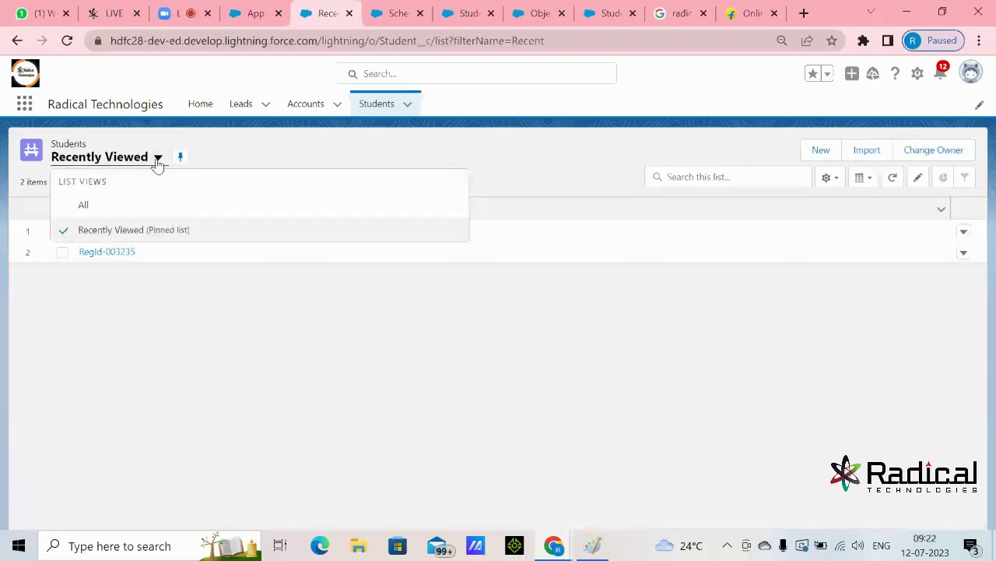
pyautogui.click(138, 207)
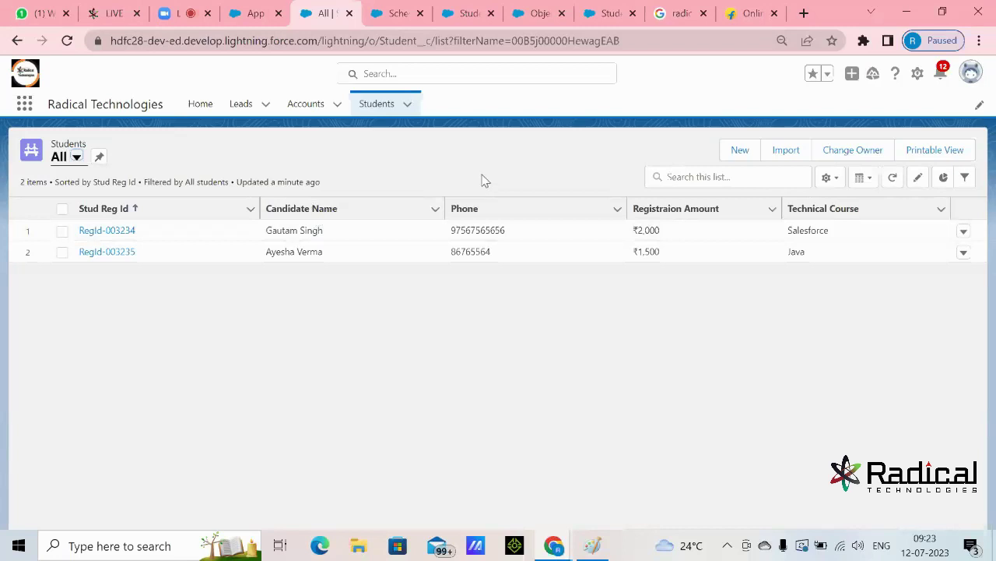
# - Reload the Students list and glance at the list view management options
pyautogui.click(381, 104)
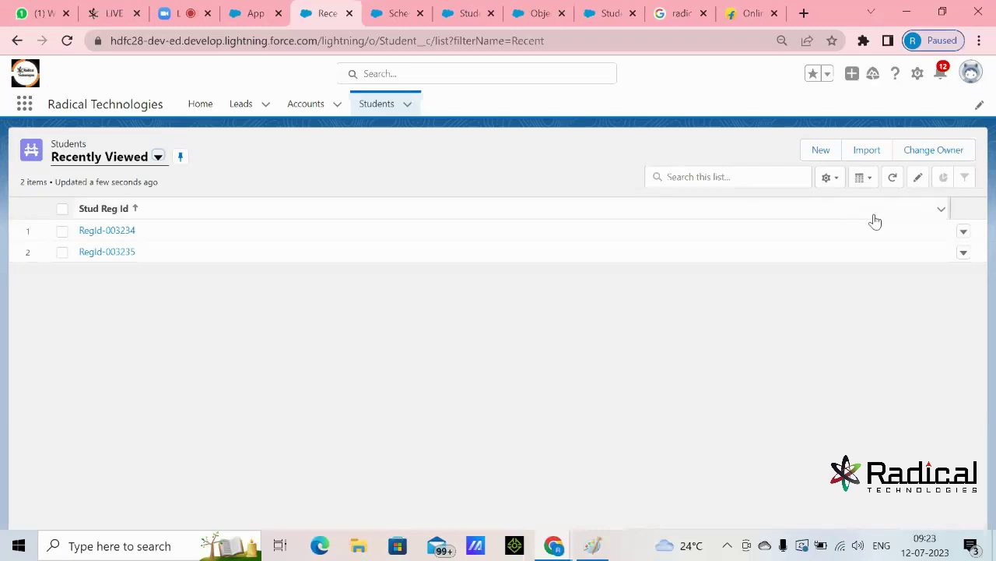
pyautogui.click(832, 179)
pyautogui.click(546, 188)
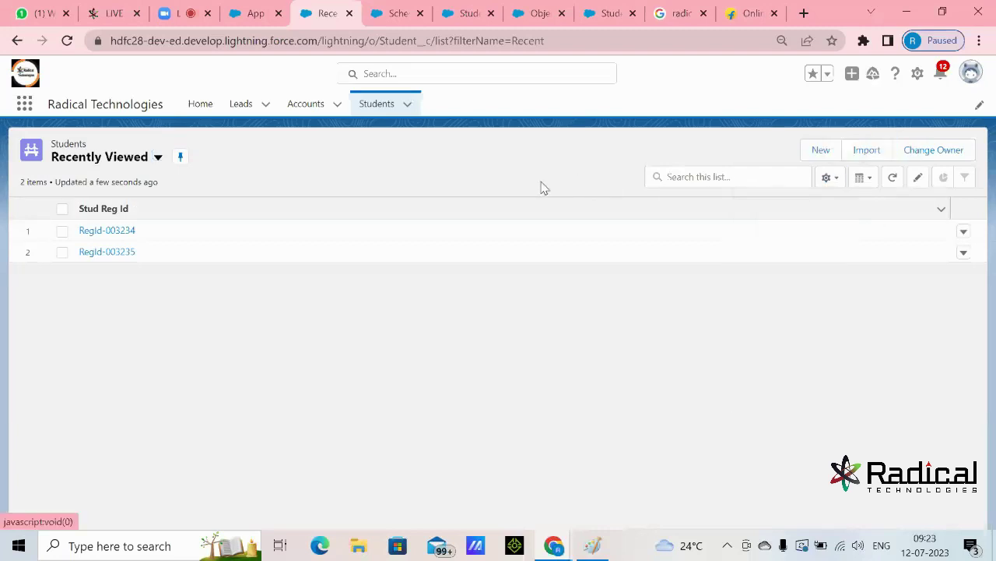
# - Reselect the All students list view, check its gear options, then go to the Zoom meeting
pyautogui.click(158, 157)
pyautogui.click(91, 207)
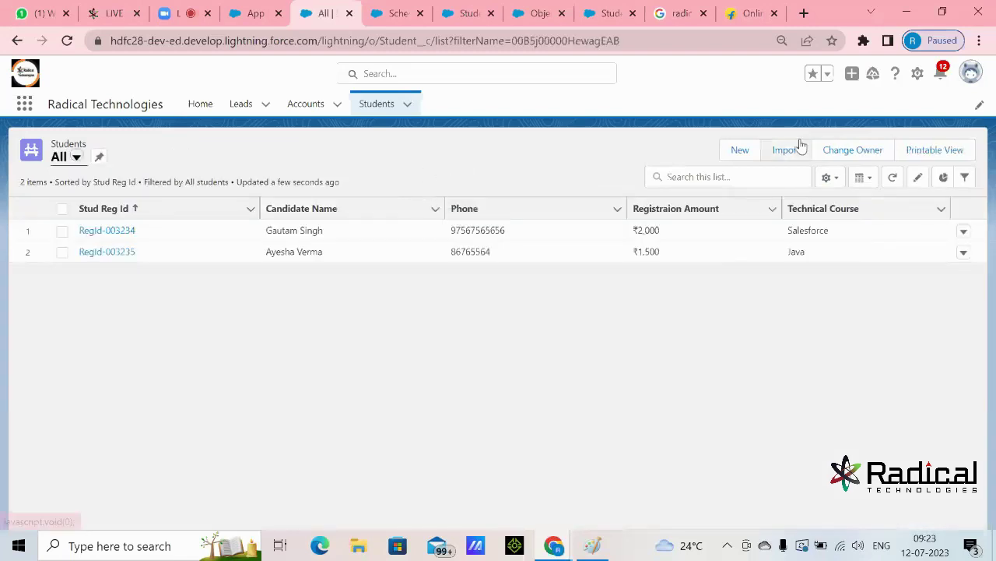
pyautogui.click(830, 178)
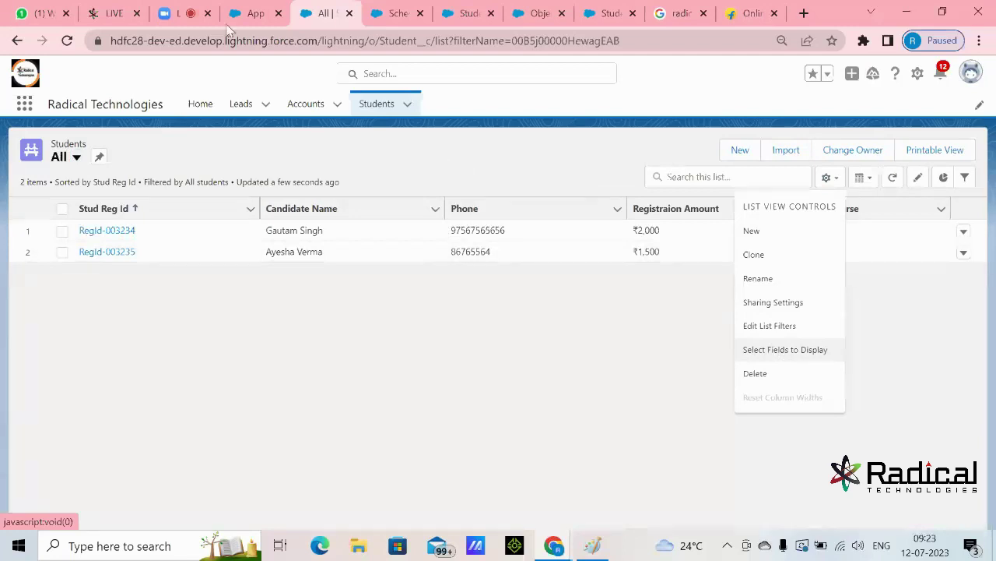
pyautogui.click(180, 13)
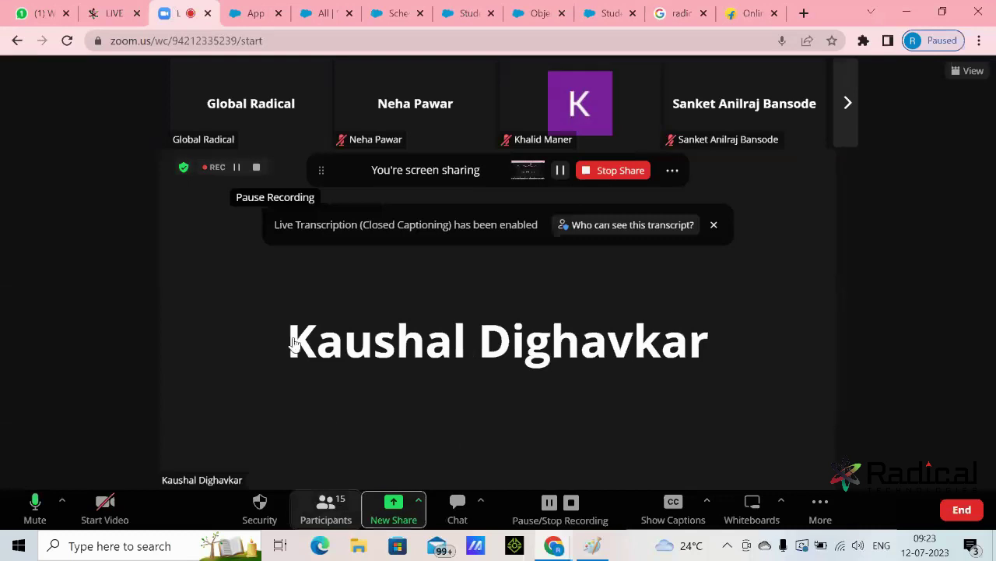
# - Show the Zoom participant list with Alt+U, then return to the All | Students browser tab
pyautogui.hotkey('alt', 'u')
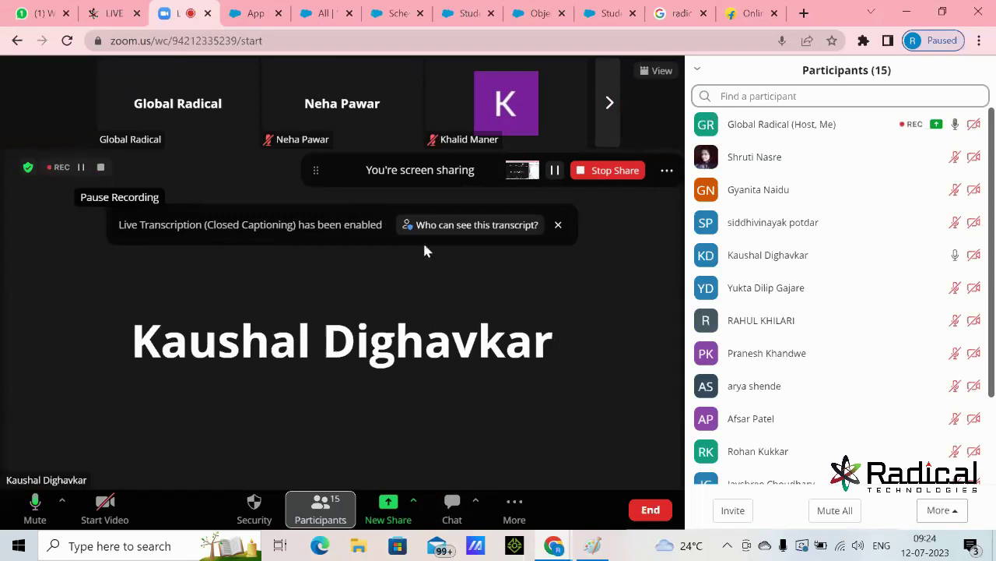
pyautogui.click(336, 12)
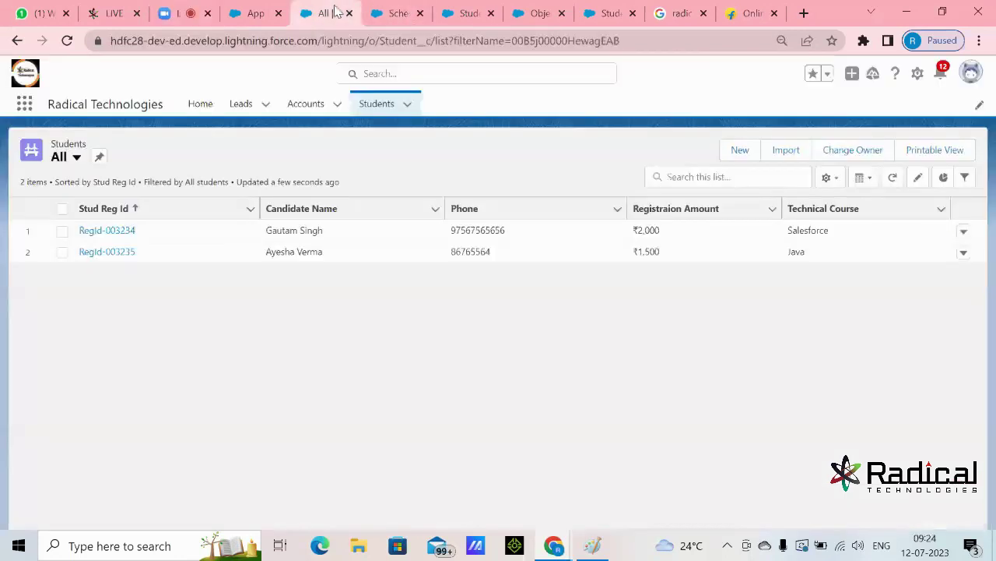
# - Visit Accounts, the Zoom meeting and Schema Builder, then bring up the Paint notes on field creation
pyautogui.click(306, 106)
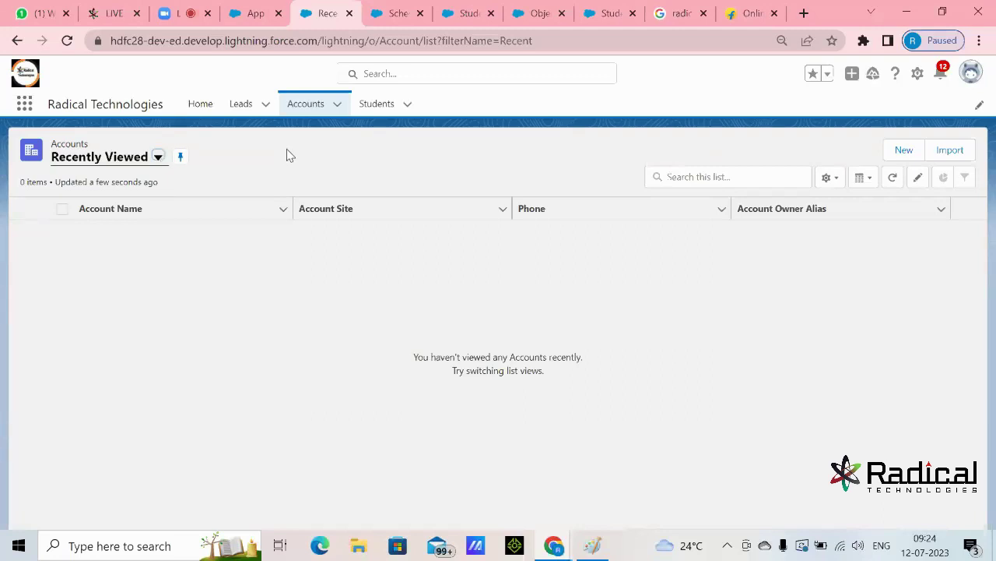
pyautogui.click(171, 13)
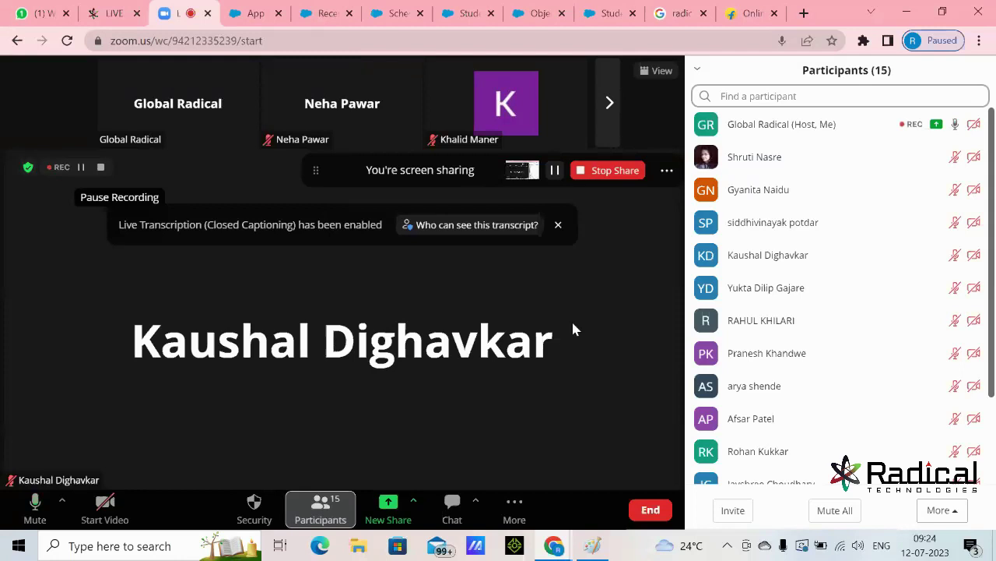
pyautogui.click(398, 17)
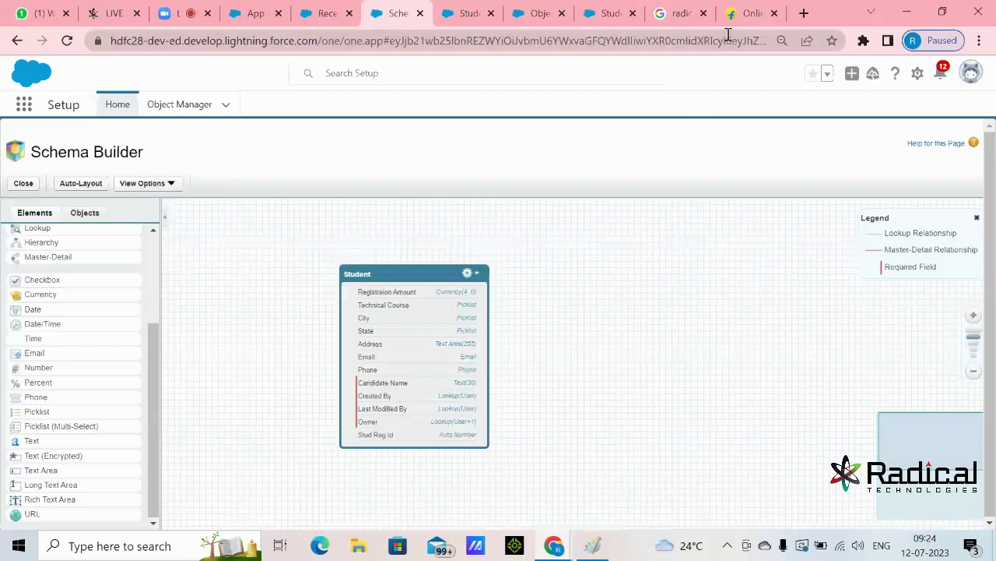
pyautogui.click(595, 545)
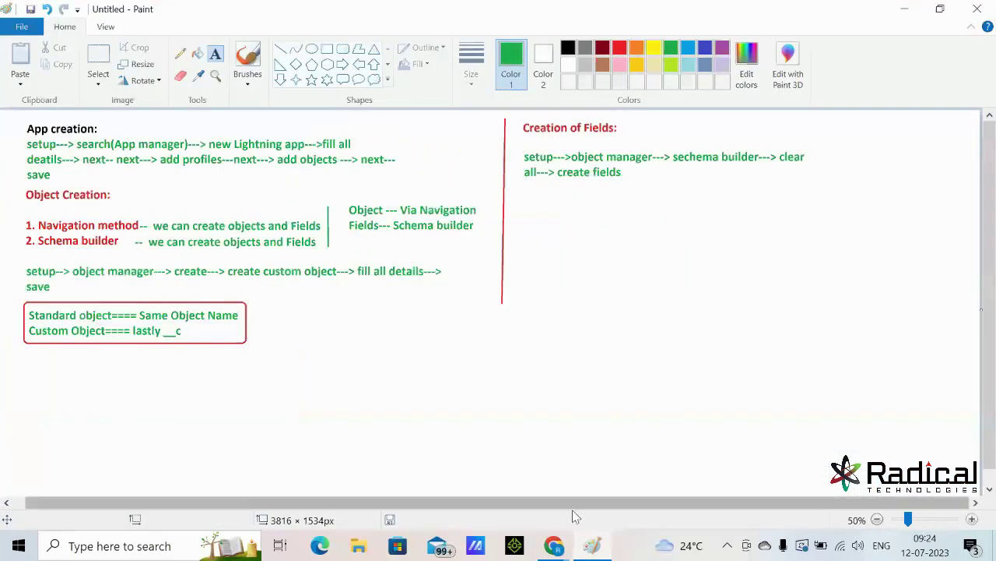
# - Capture the Paint creation notes with Snipping Tool, then return to the browser
pyautogui.click(188, 545)
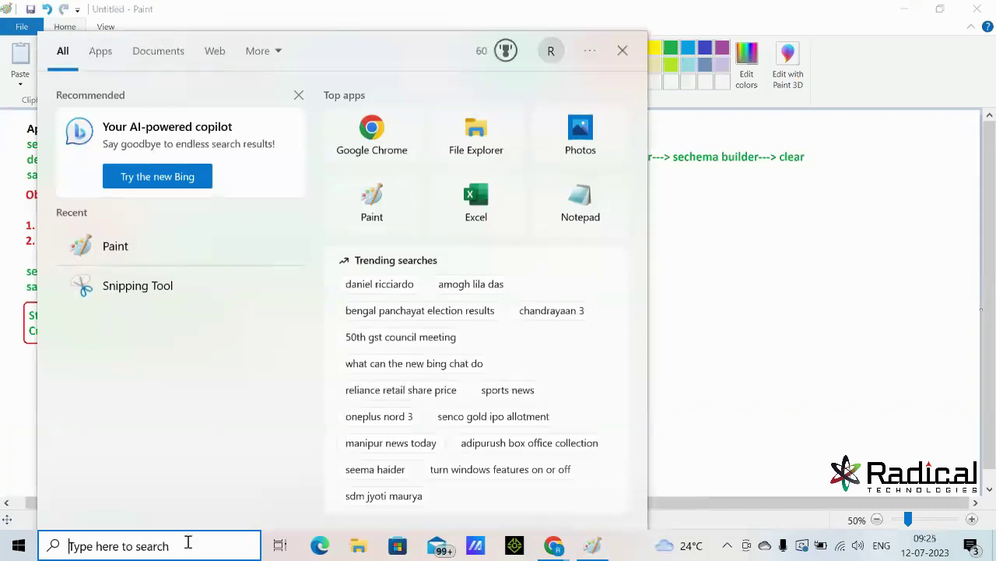
pyautogui.write('snip')
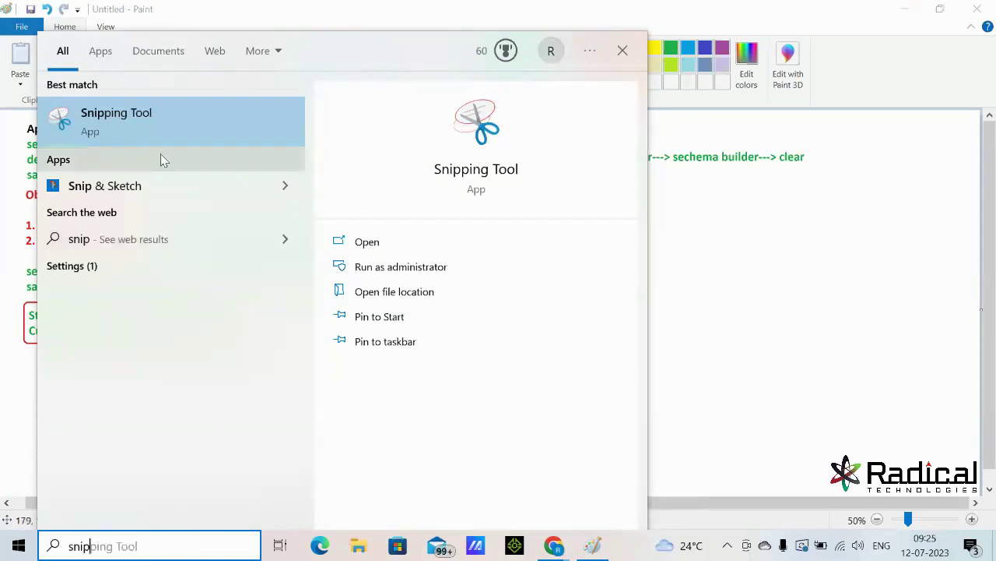
pyautogui.click(176, 138)
pyautogui.click(632, 332)
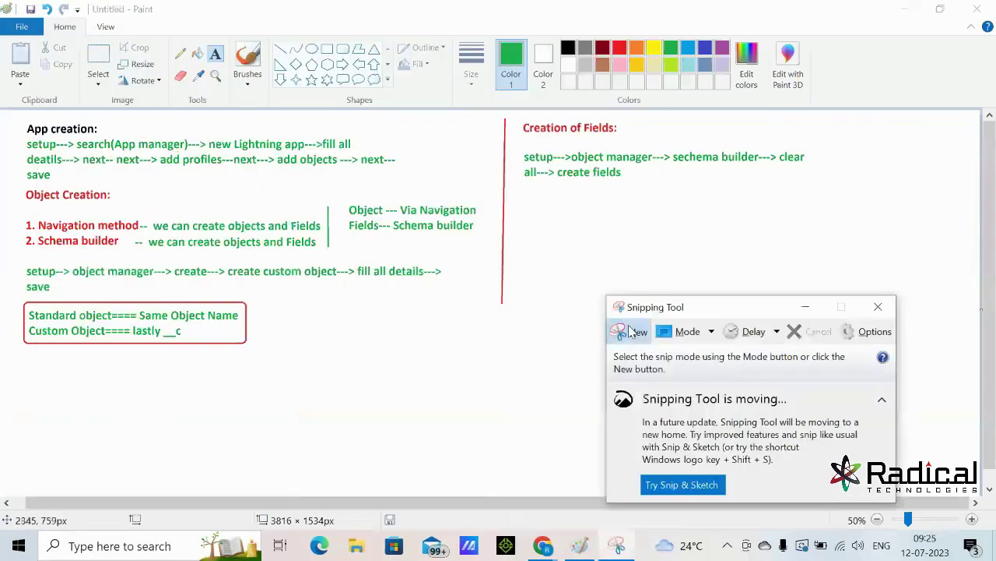
pyautogui.moveTo(7, 120)
pyautogui.mouseDown()
pyautogui.moveTo(185, 329)
pyautogui.moveTo(901, 381)
pyautogui.mouseUp()
pyautogui.click(906, 8)
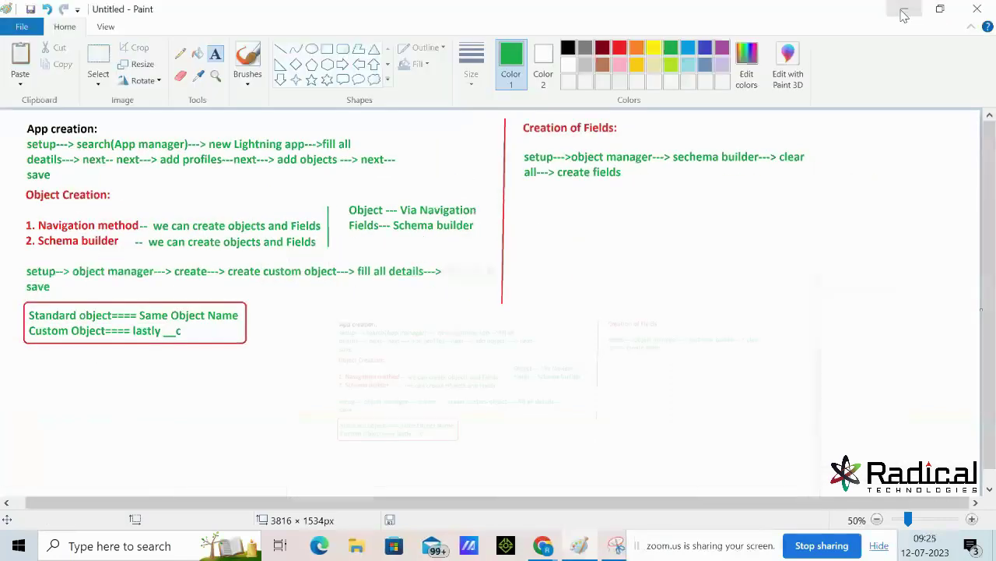
pyautogui.hotkey('alt', 'Tab')
# - Paste and send the notes screenshot to the WhatsApp class group, then return to App Manager
pyautogui.click(56, 14)
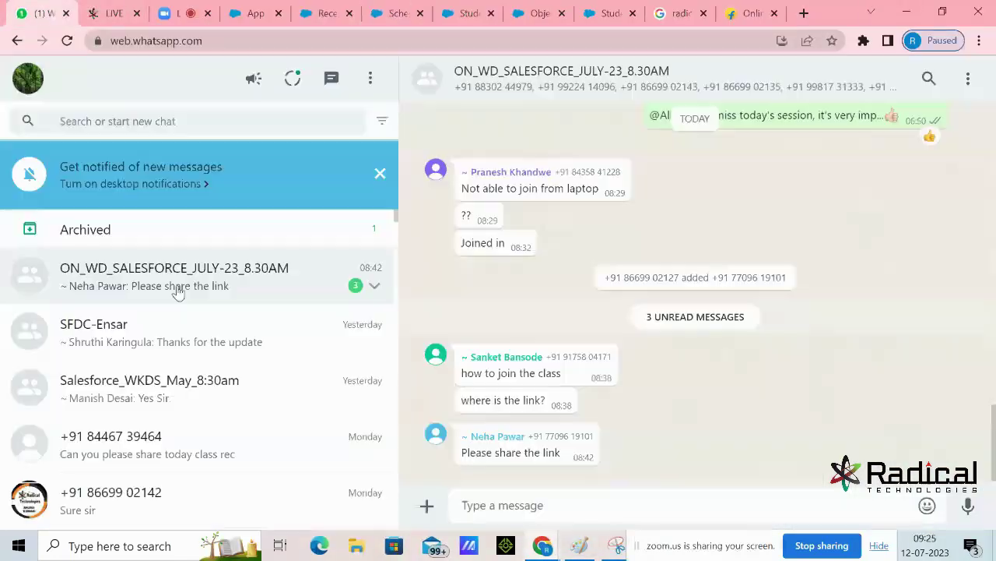
pyautogui.click(570, 506)
pyautogui.hotkey('ctrl', 'v')
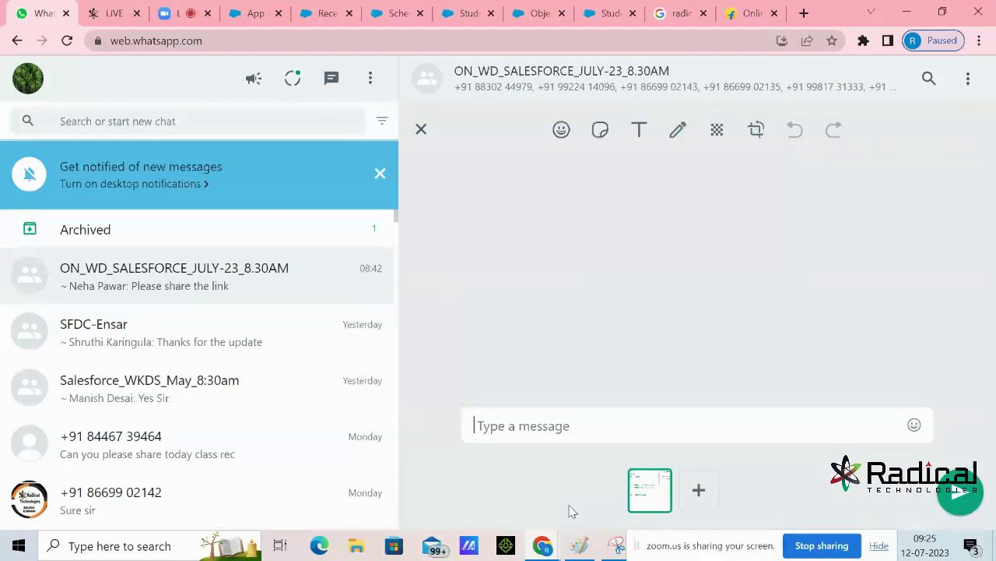
pyautogui.press('Return')
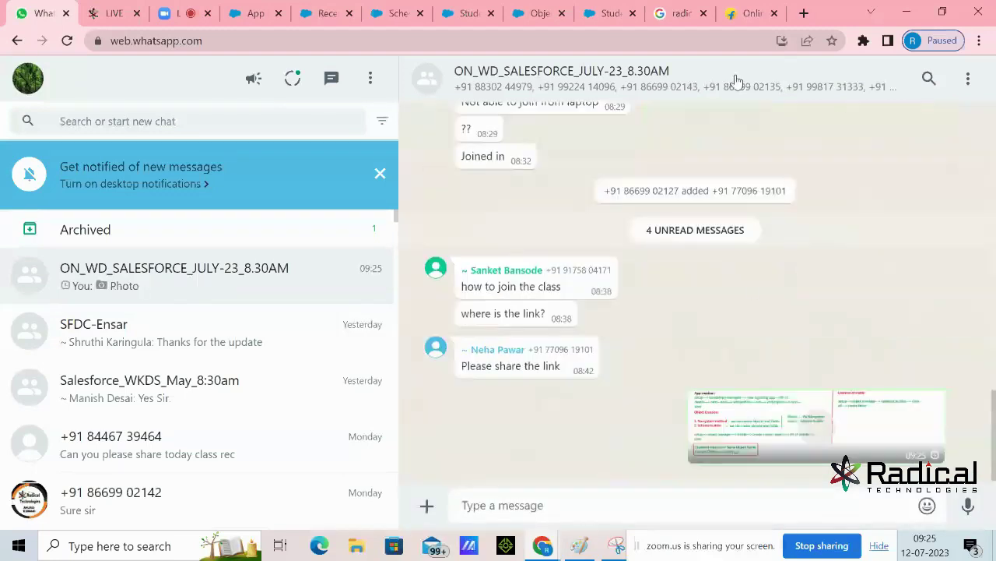
pyautogui.click(245, 16)
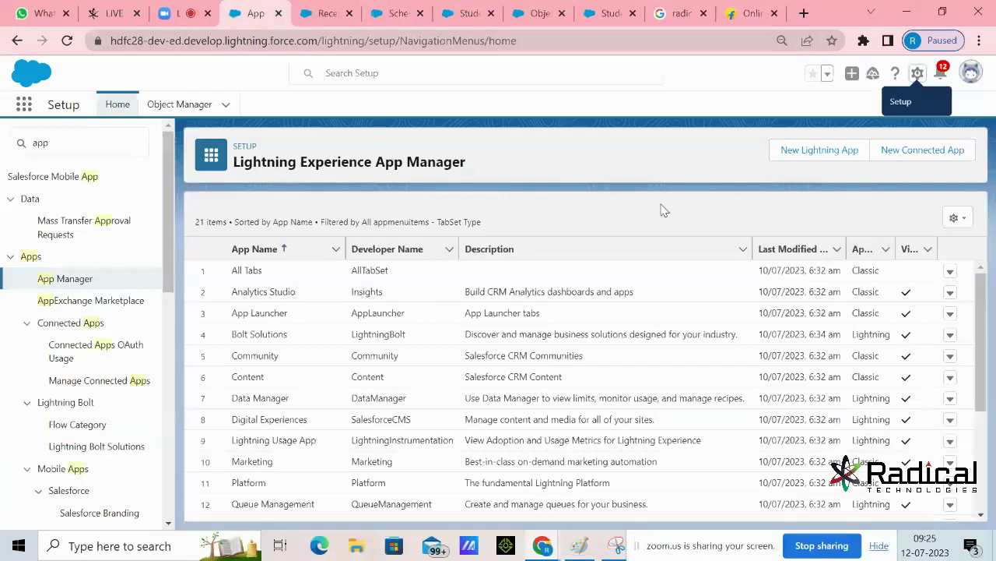
# - Switch from the Salesforce App Manager to the Zoom meeting tab
pyautogui.click(171, 18)
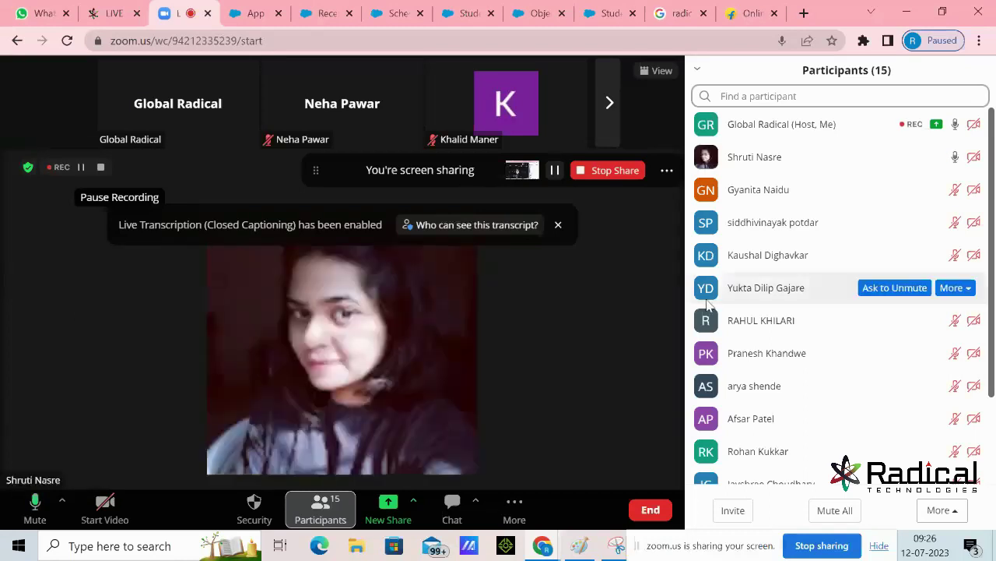
# - Scroll through the Participants list, then choose Stop Share to end screen sharing
pyautogui.scroll(-3, 812, 335)
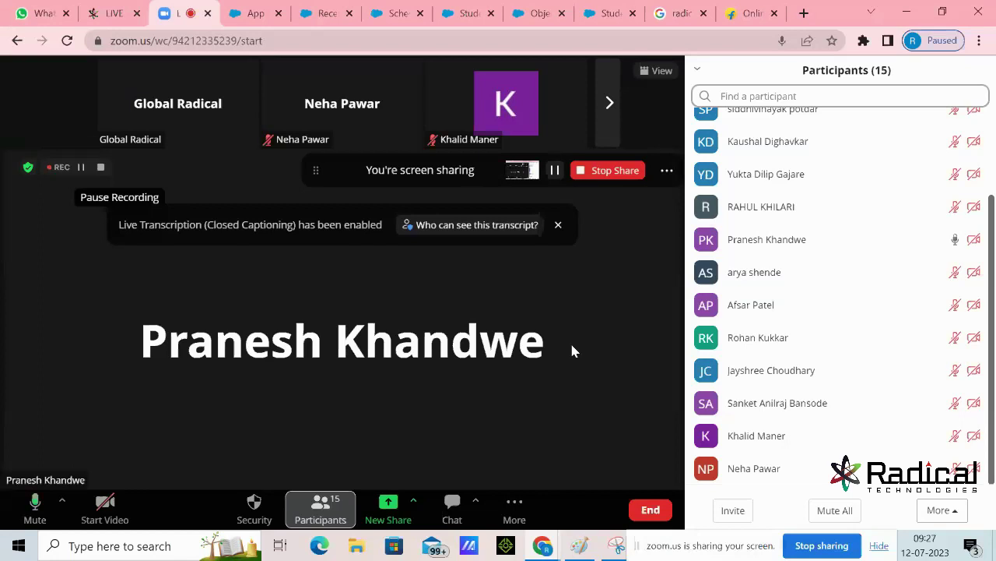
pyautogui.click(623, 176)
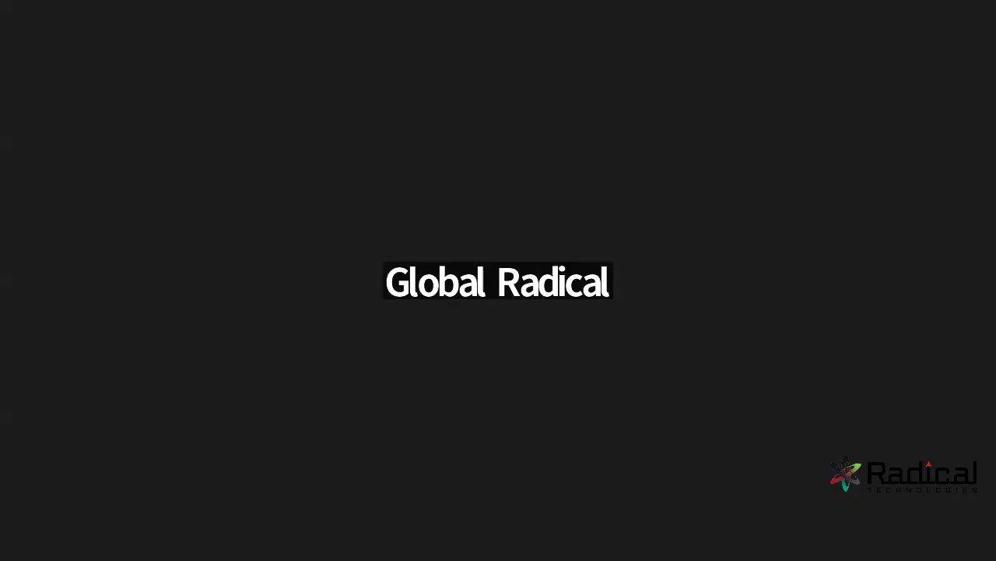